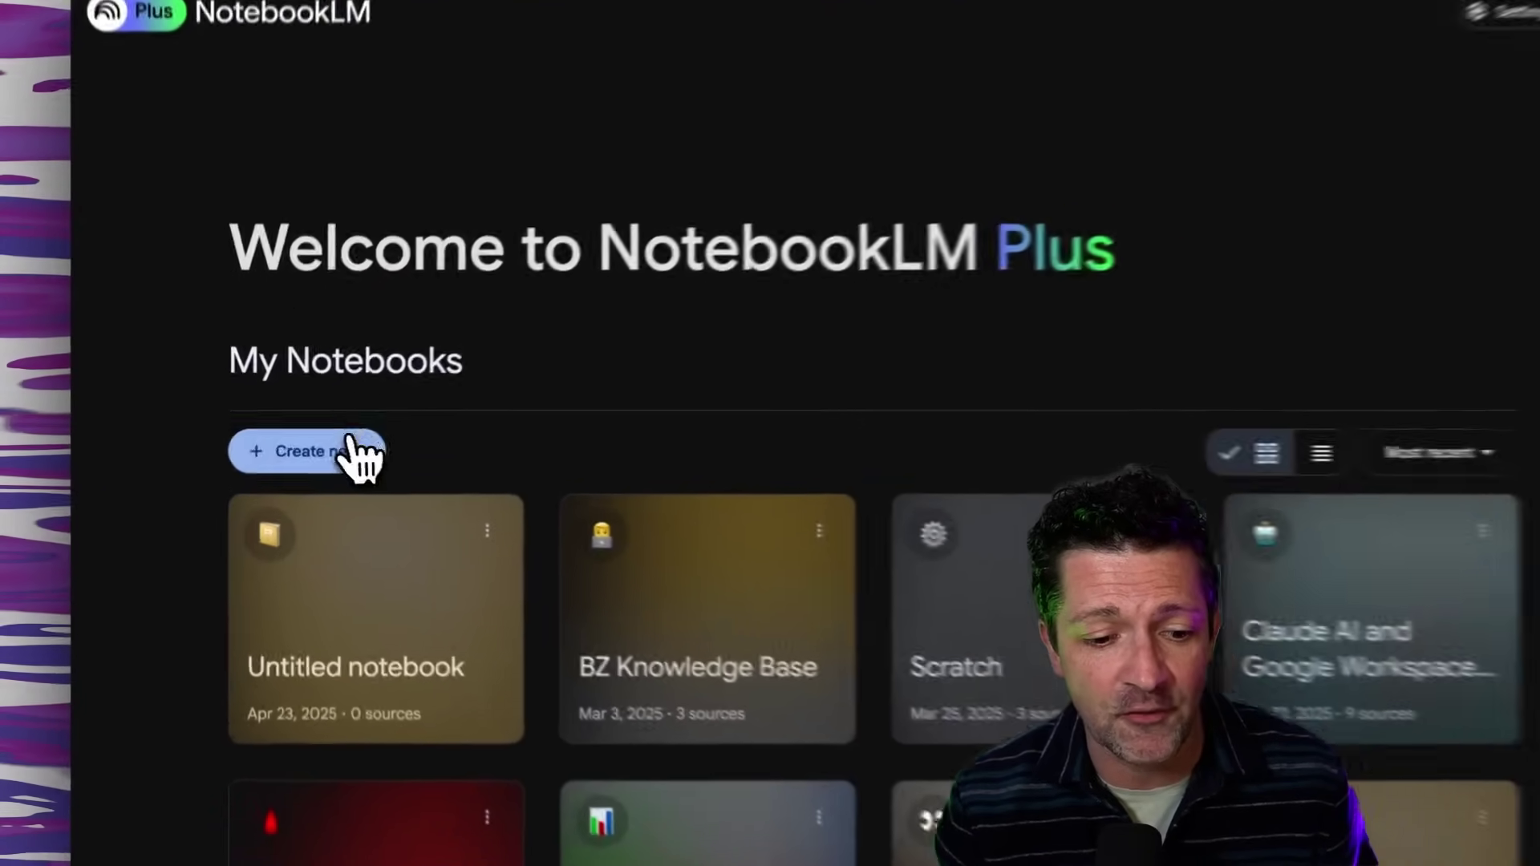
Step: Create a new notebook and open source discovery for it
click(331, 446)
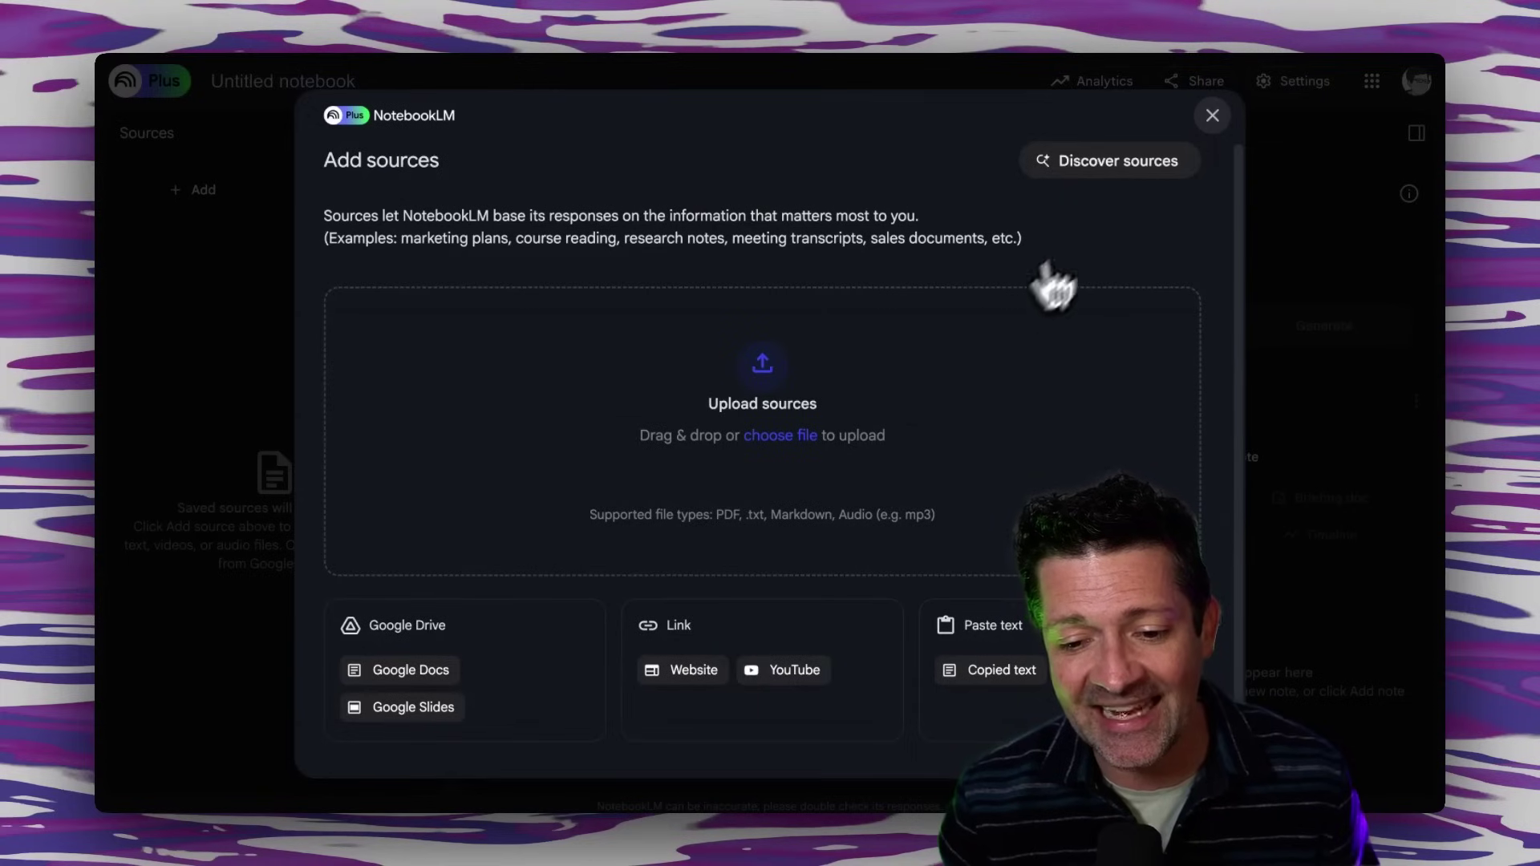
click(1075, 164)
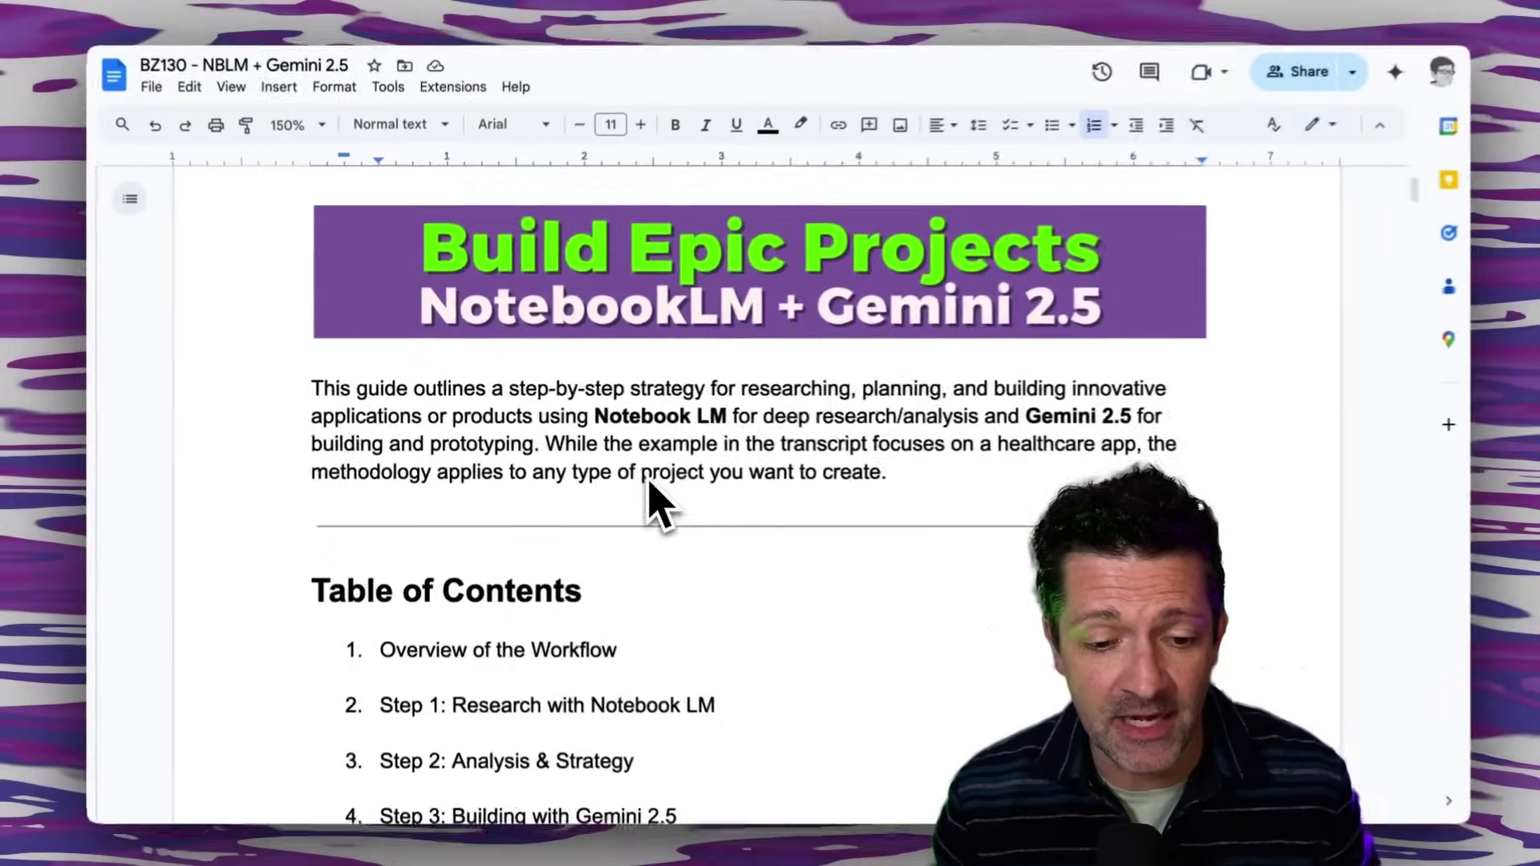
Step: Using the Google Docs guide's section 1.1 prompt, discover Reddit, Quora and niche-forum sources on pain points with understanding, accessing and sharing blood work and healthcare data
scroll(644, 481, down, 4)
scroll(644, 481, down, 10)
scroll(644, 482, down, 3)
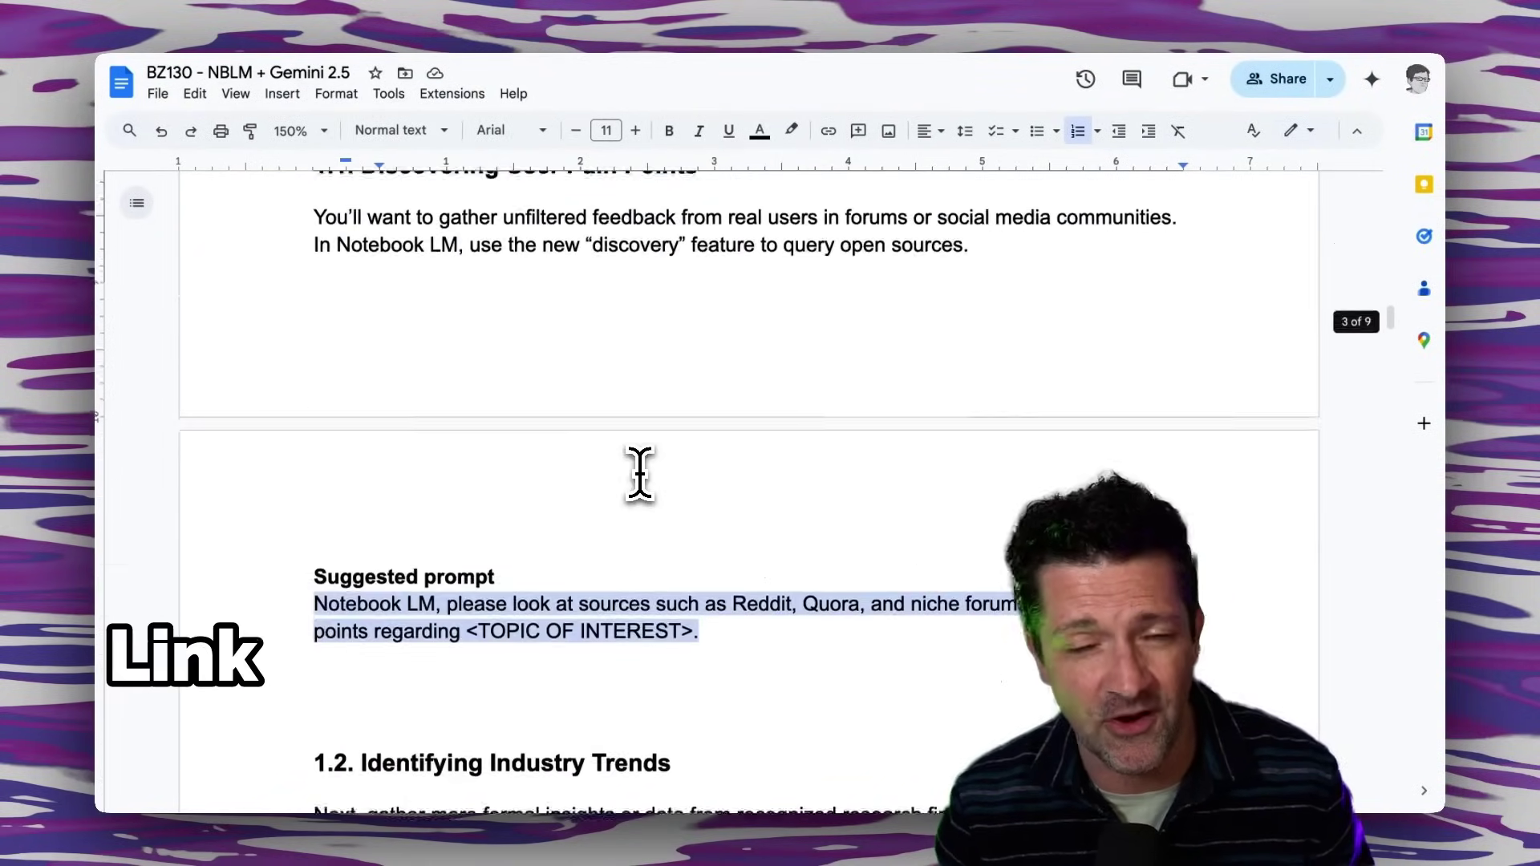
scroll(640, 473, down, 1)
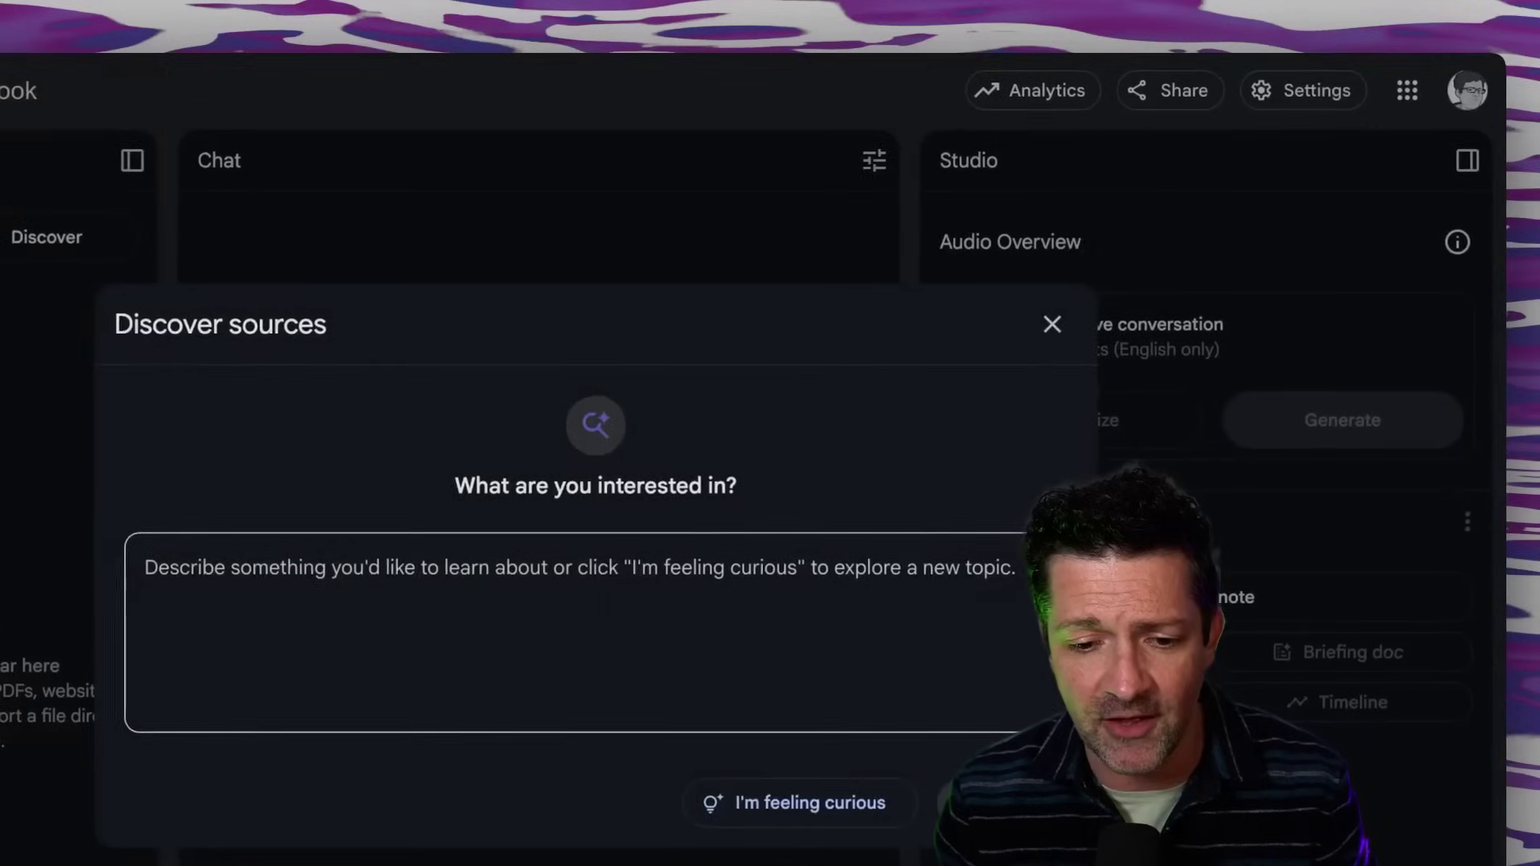
key(ctrl+v)
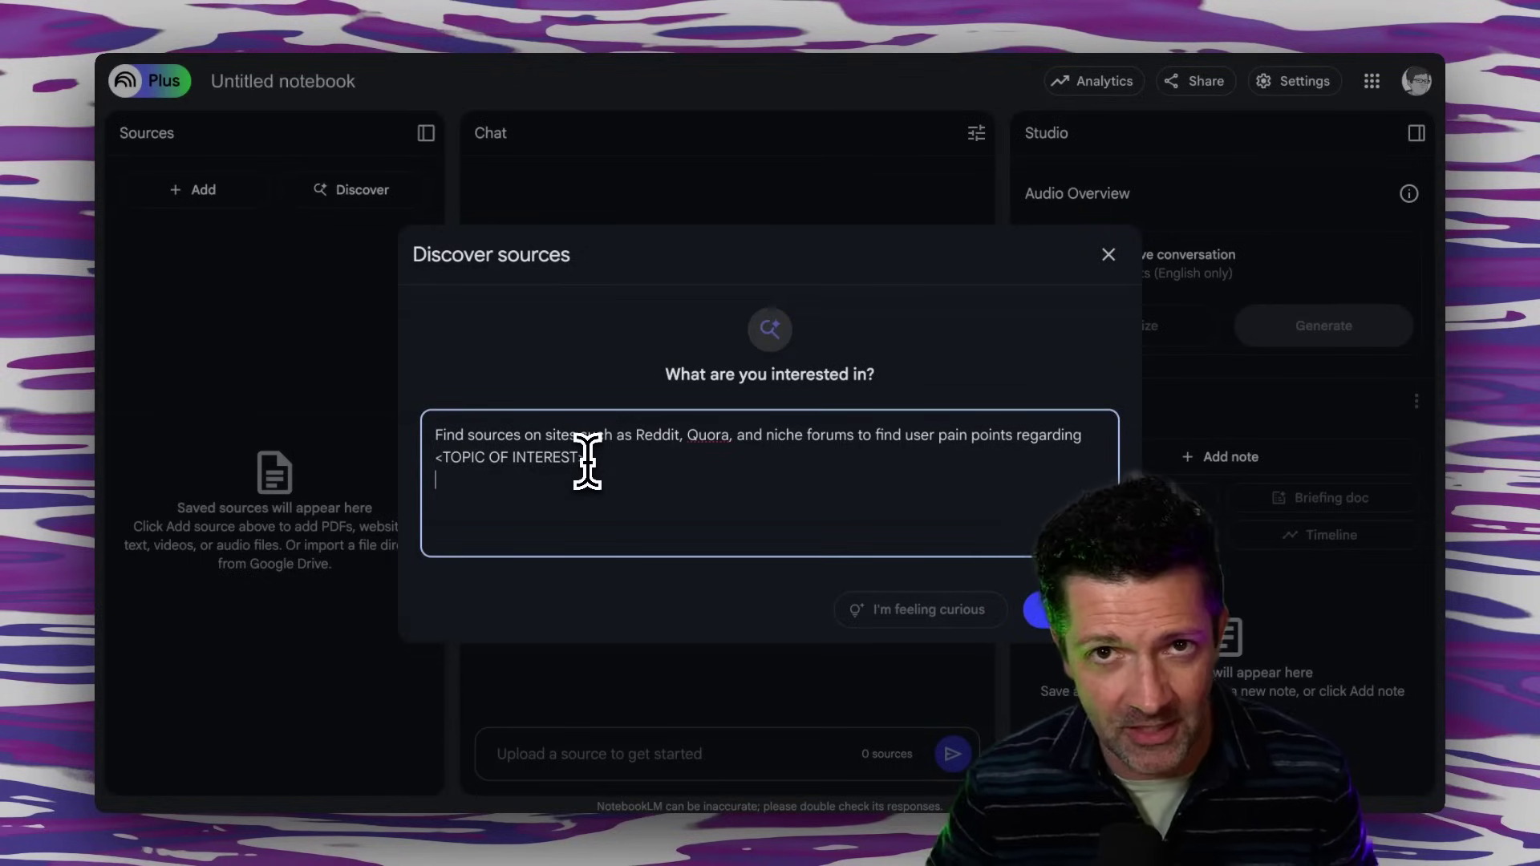
drag(586, 458, 423, 457)
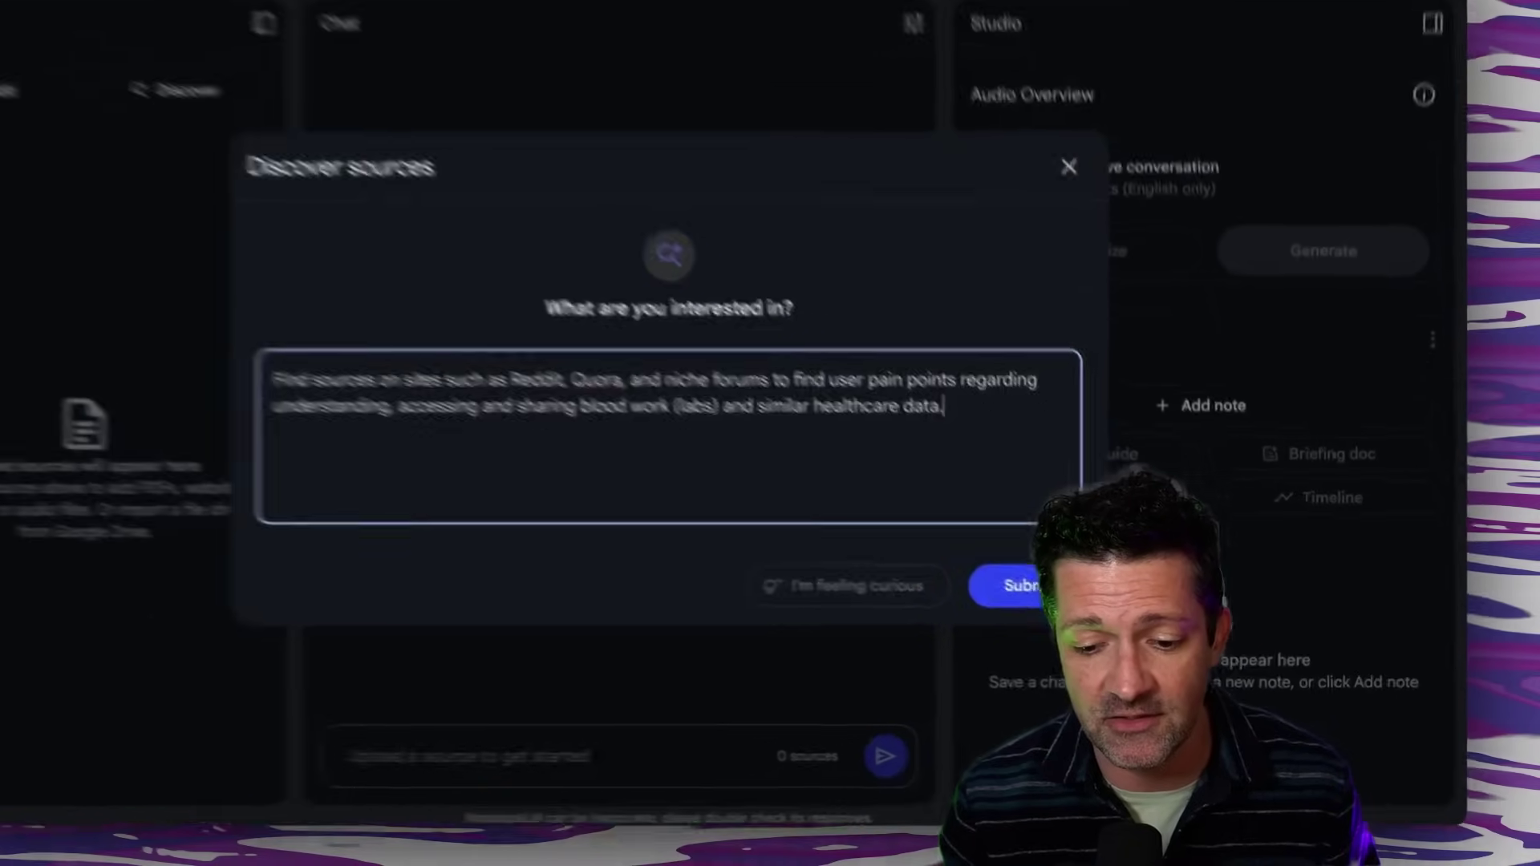
click(1095, 614)
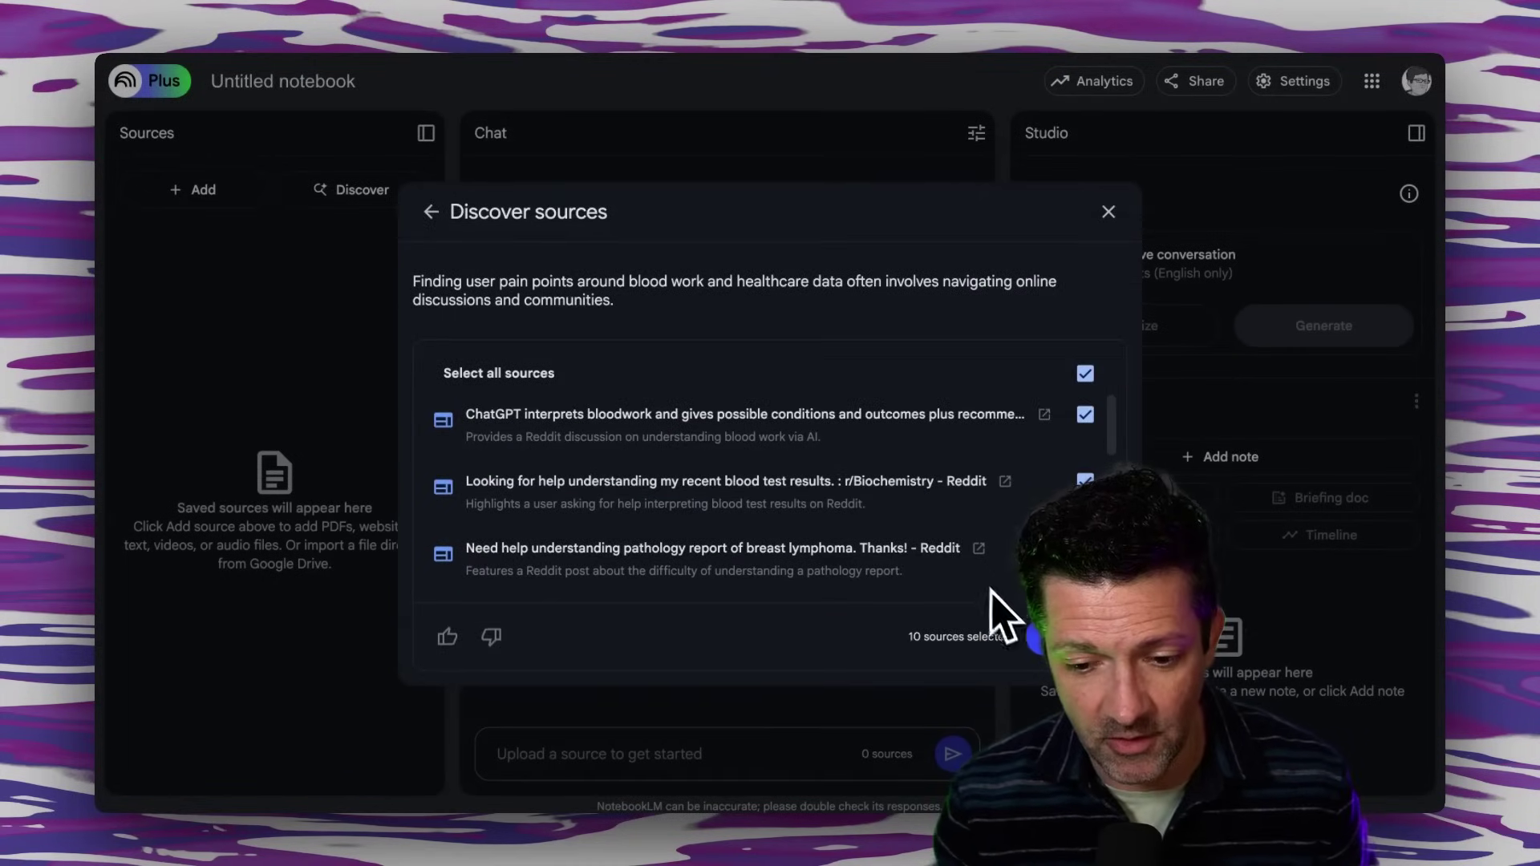
Step: Exclude the "ChatGPT interprets bloodwork" result and import the other discovered sources
click(1085, 415)
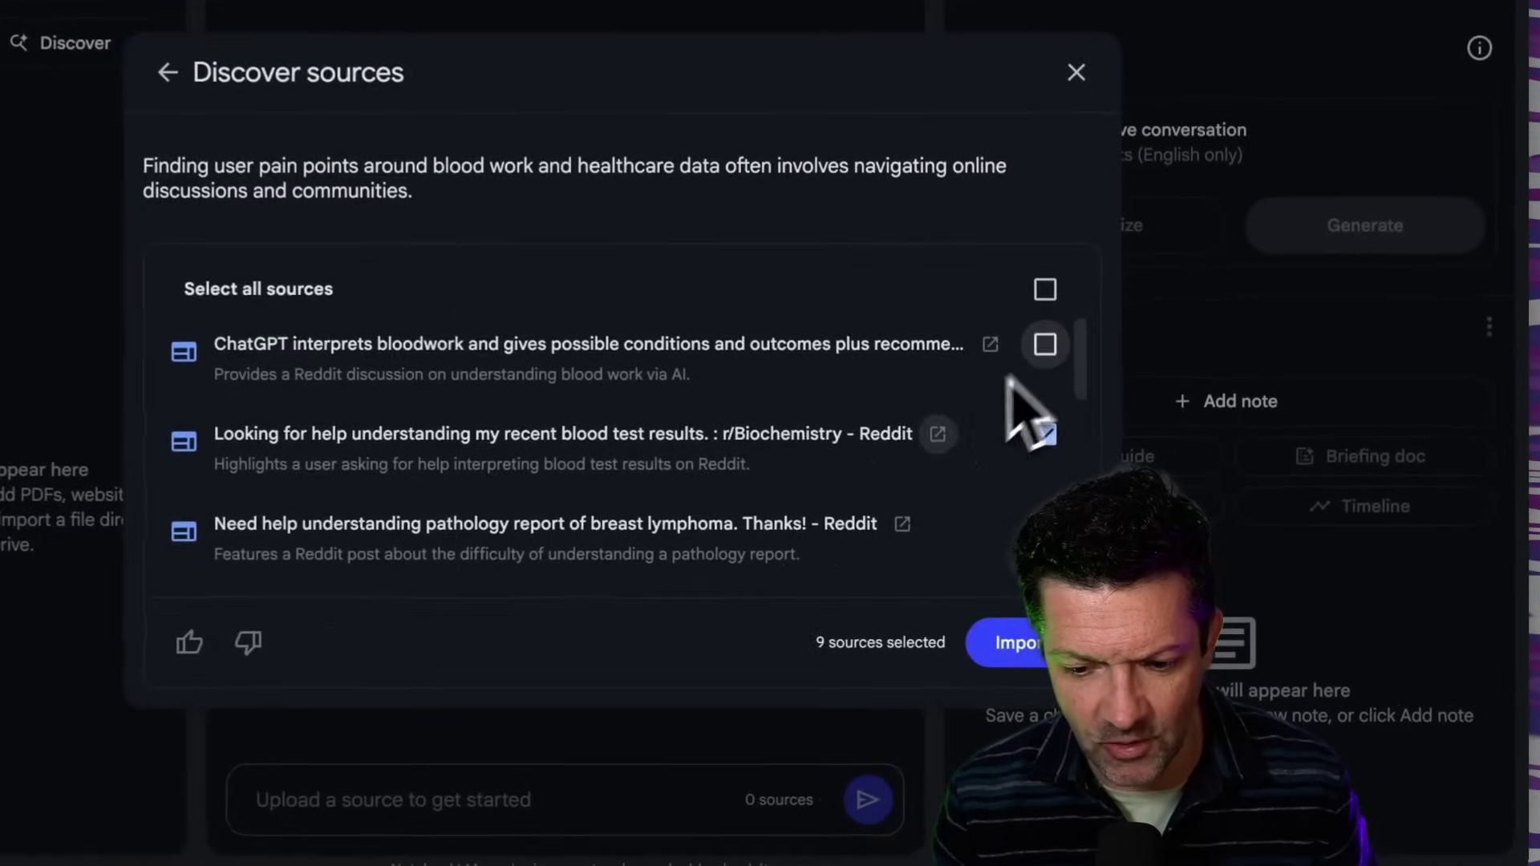
scroll(909, 415, down, 7)
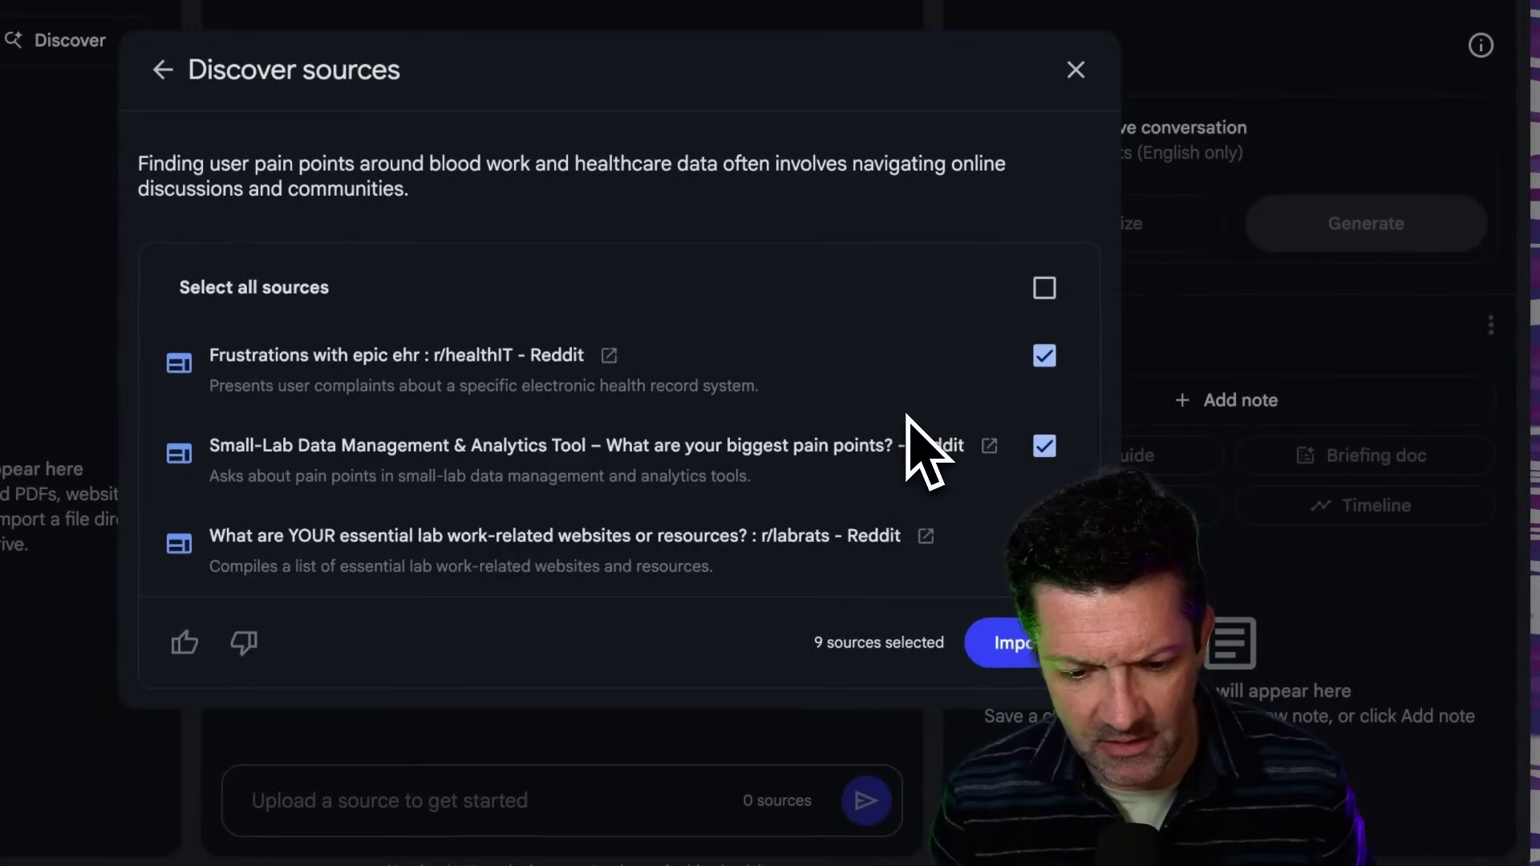
click(1024, 648)
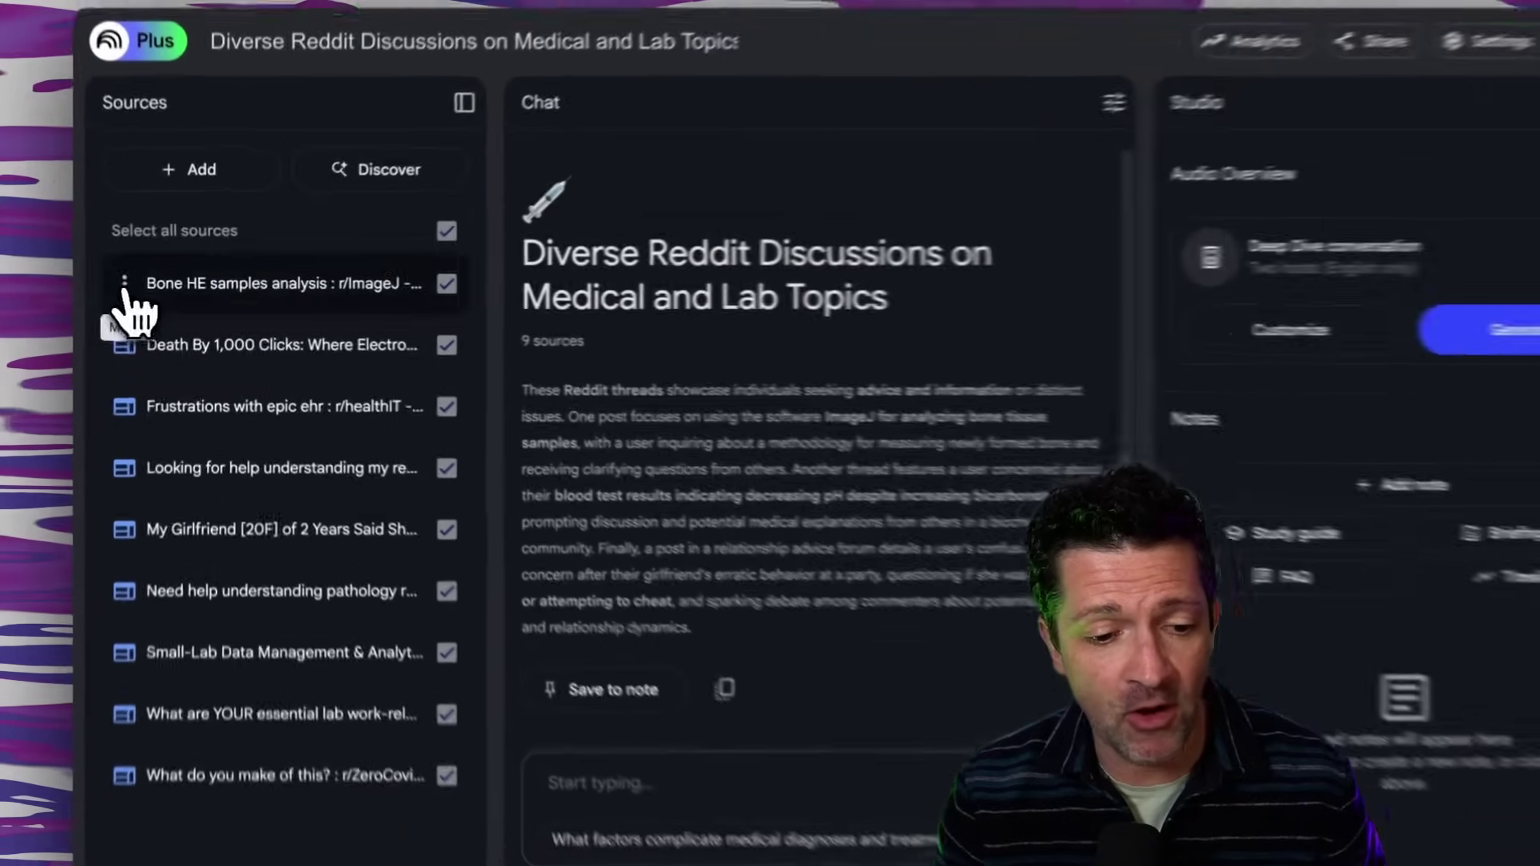
Step: Add the prefix "USER: " to the name of the "Bone HE samples analysis" source and copy the prefix for reuse
click(137, 286)
click(166, 387)
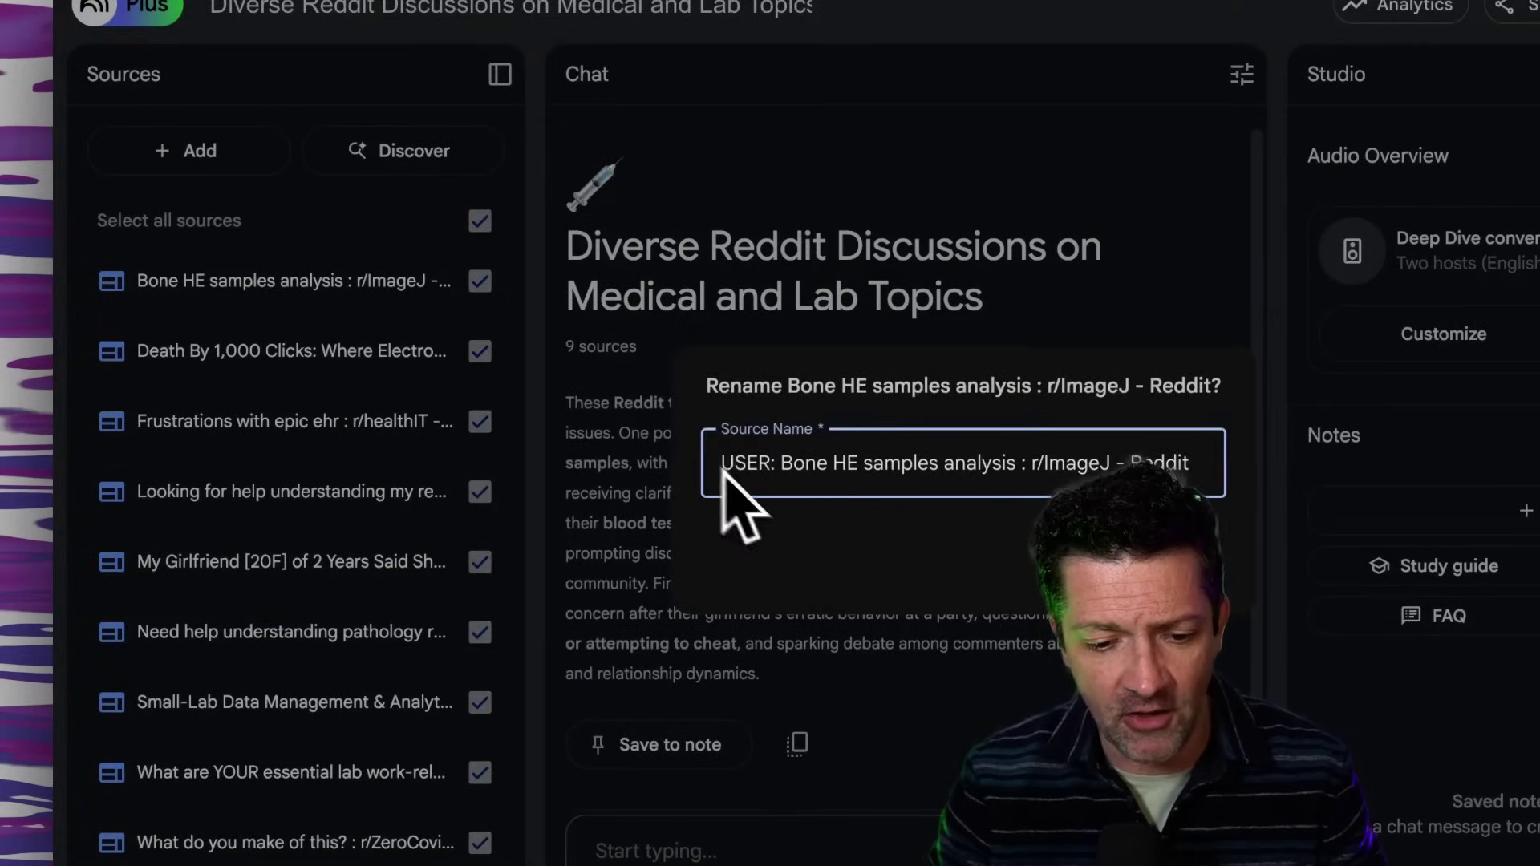
drag(720, 463, 780, 466)
key(ctrl+c)
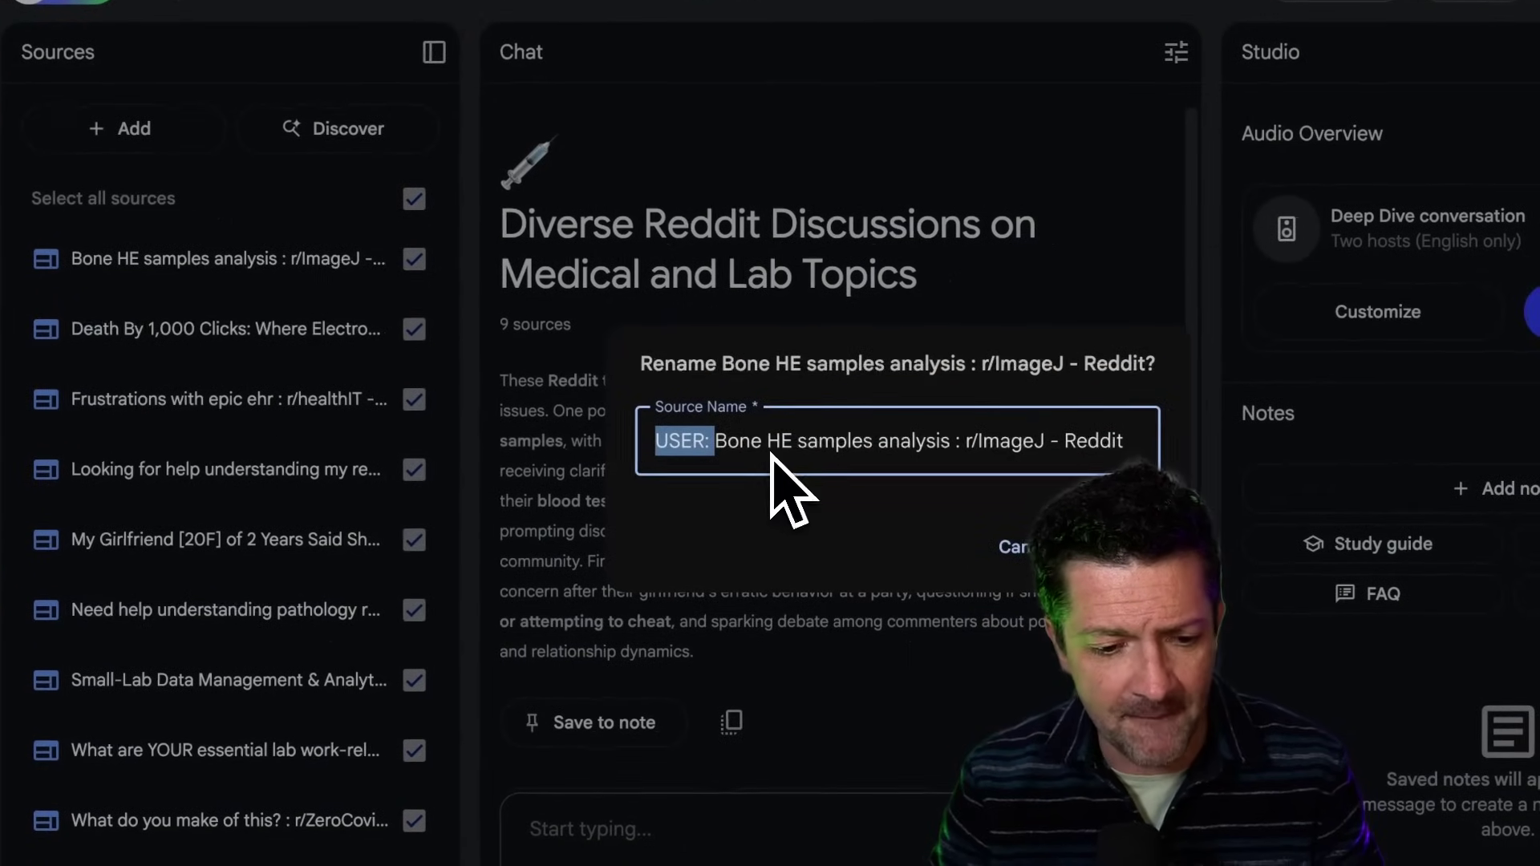
key(Return)
Step: Add the copied "USER: " prefix to the name of the "Frustrations with epic ehr" source
click(46, 329)
click(92, 443)
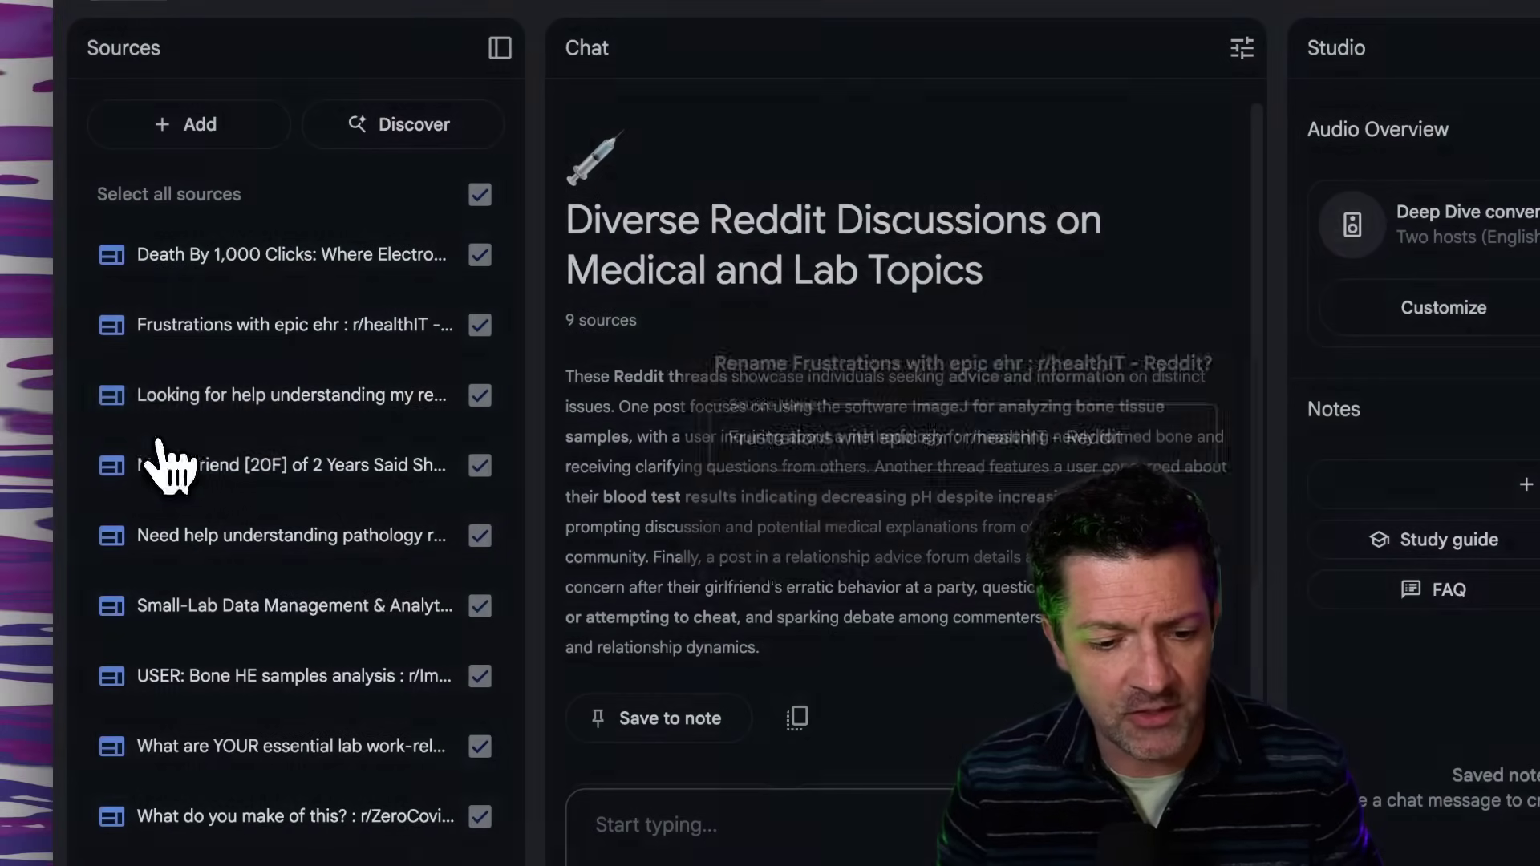
key(ctrl+v)
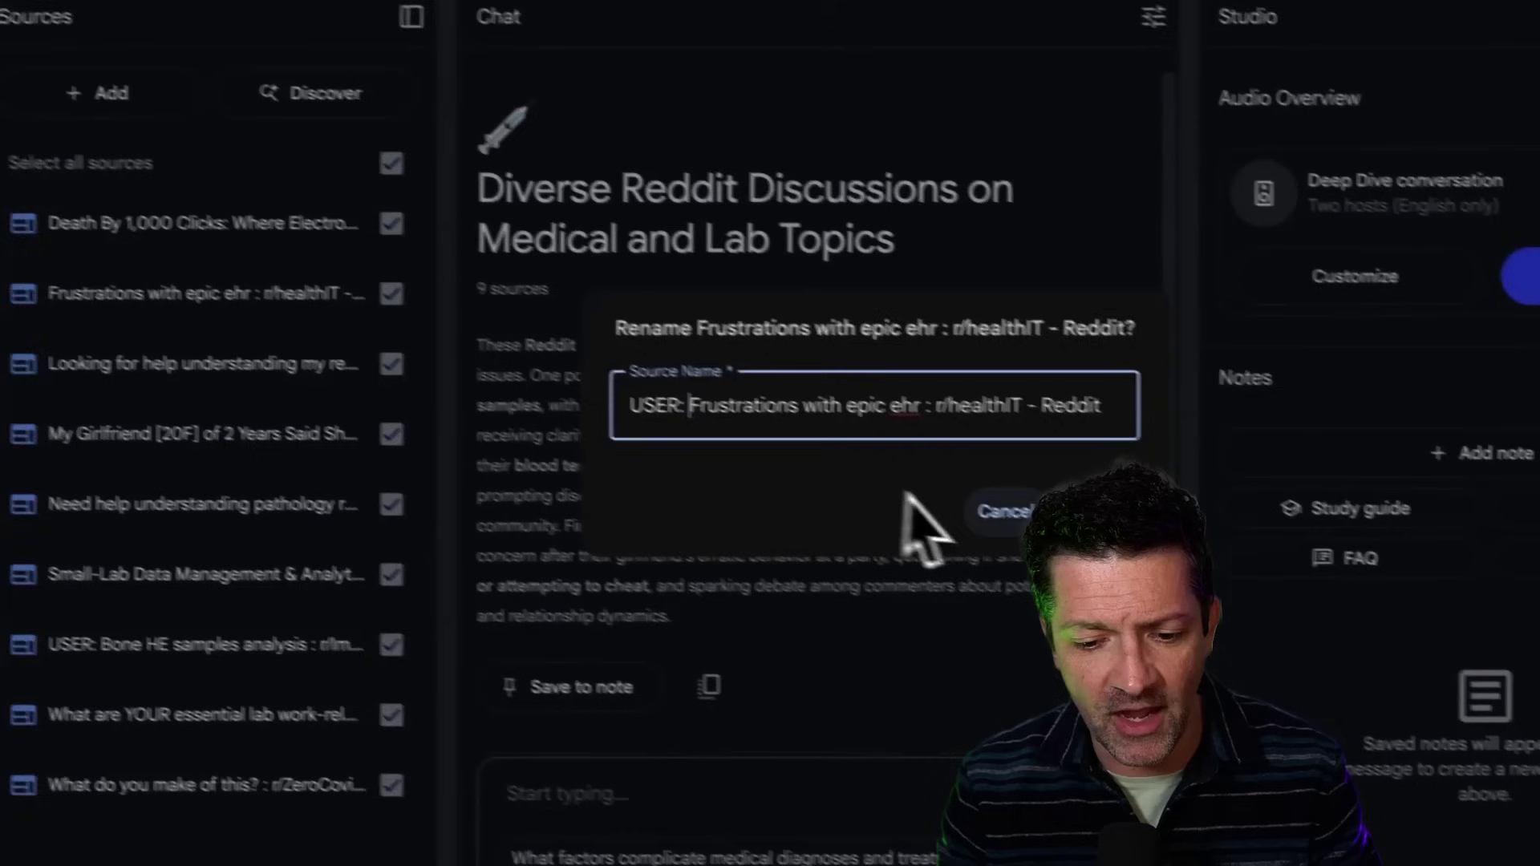
click(1183, 530)
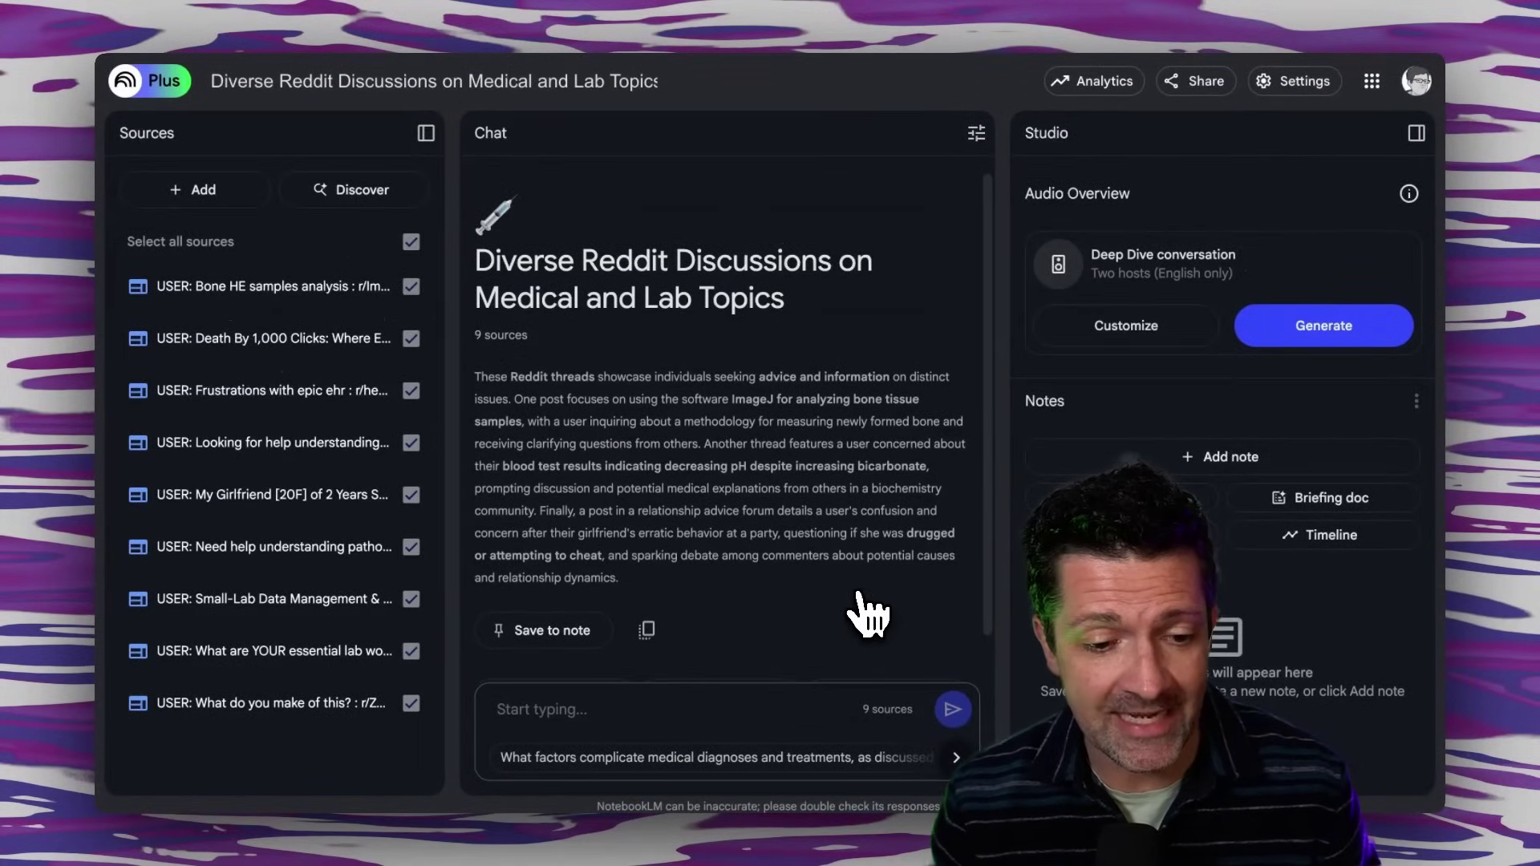
Step: Discover consulting-firm studies on consumer healthcare app trends with the guide's section 1.2 prompt, covering the past 18 months and excluding anything before 2024
click(352, 196)
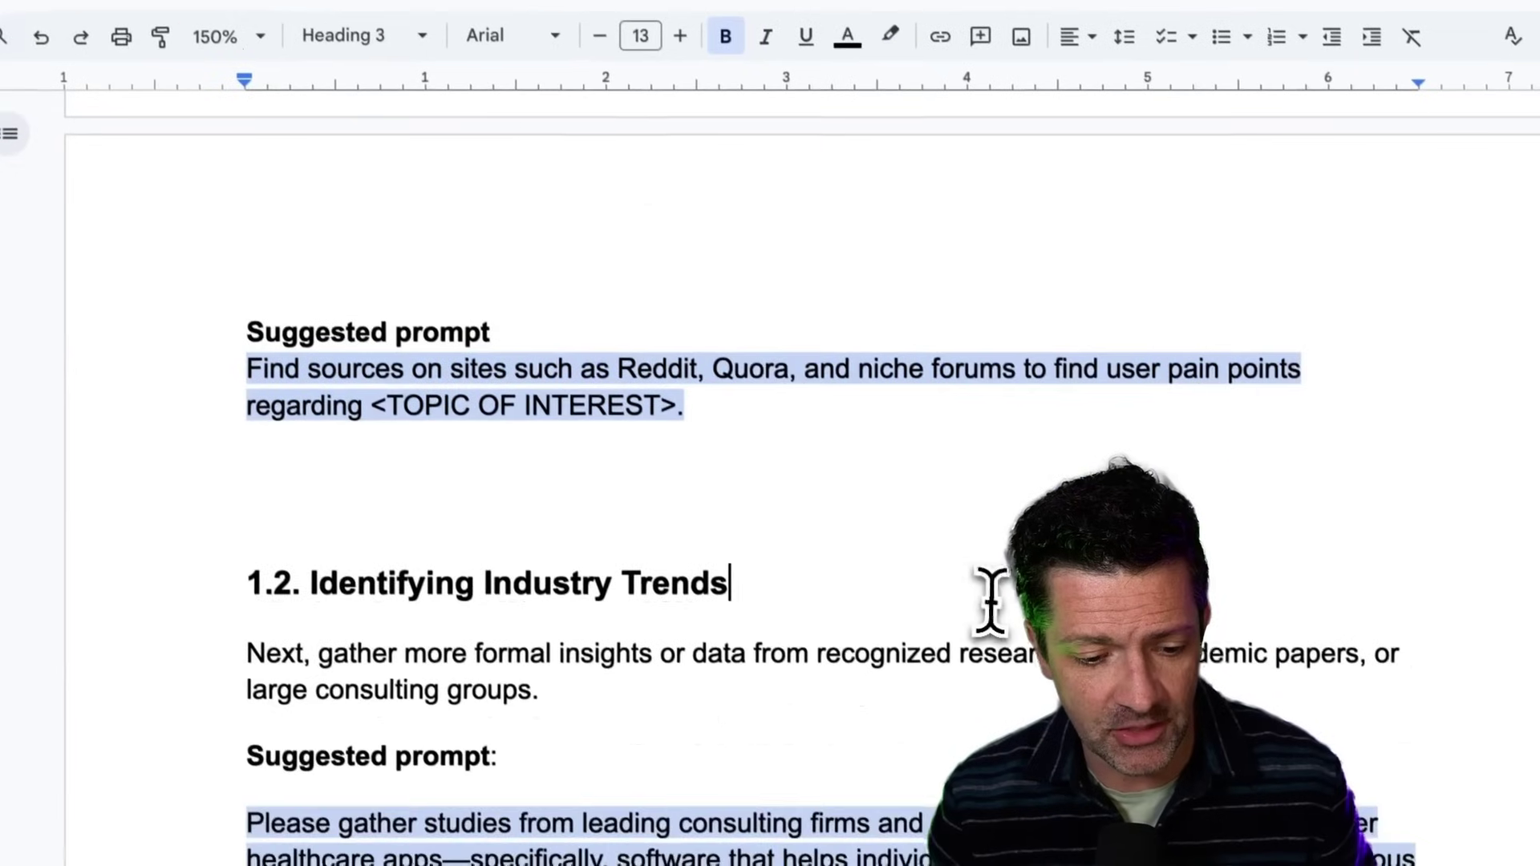
scroll(994, 602, down, 4)
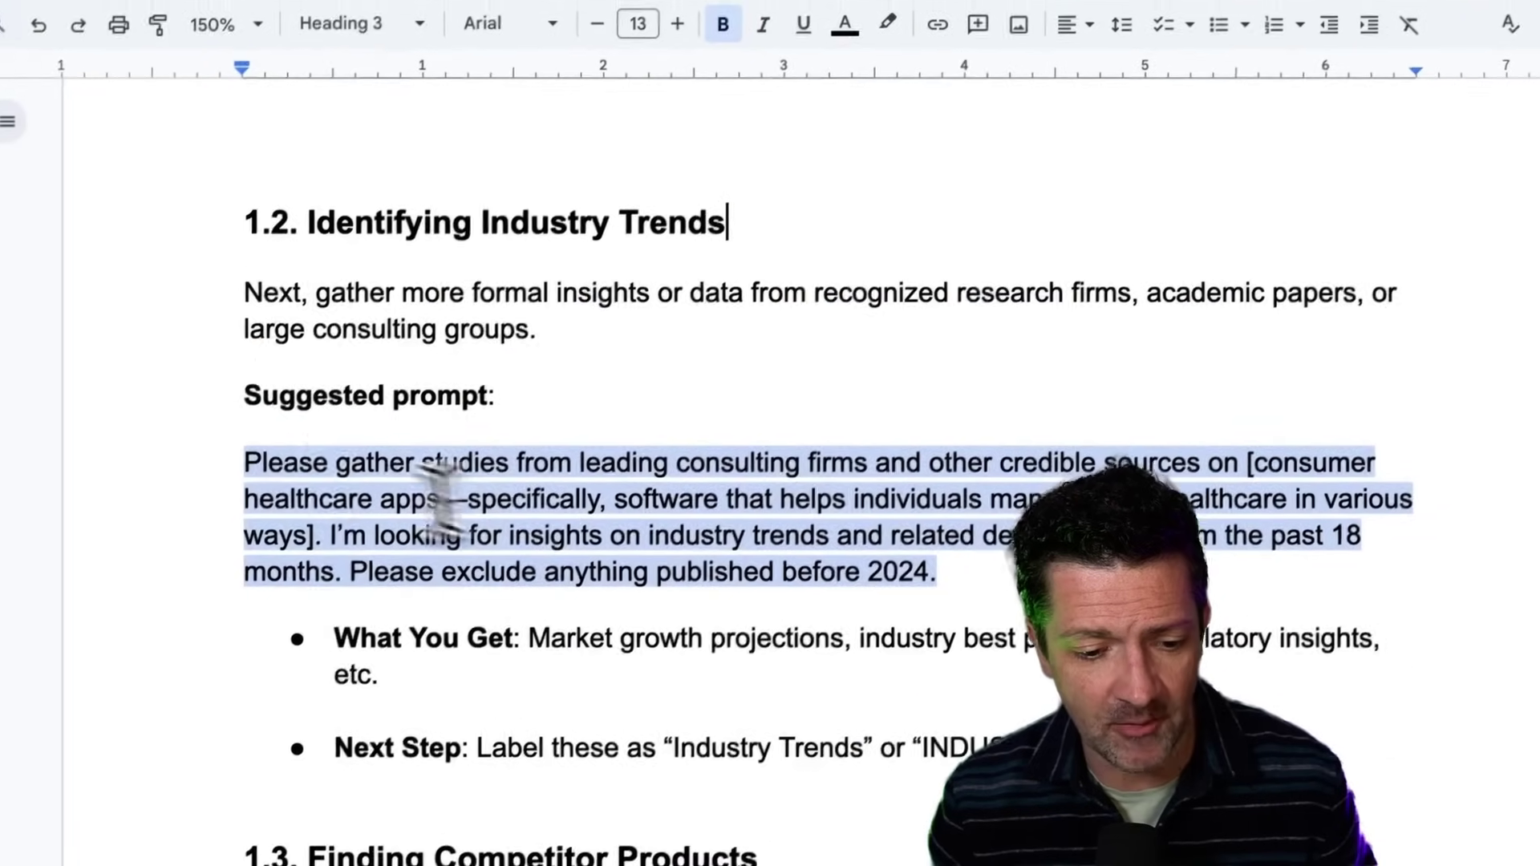
triple_click(836, 578)
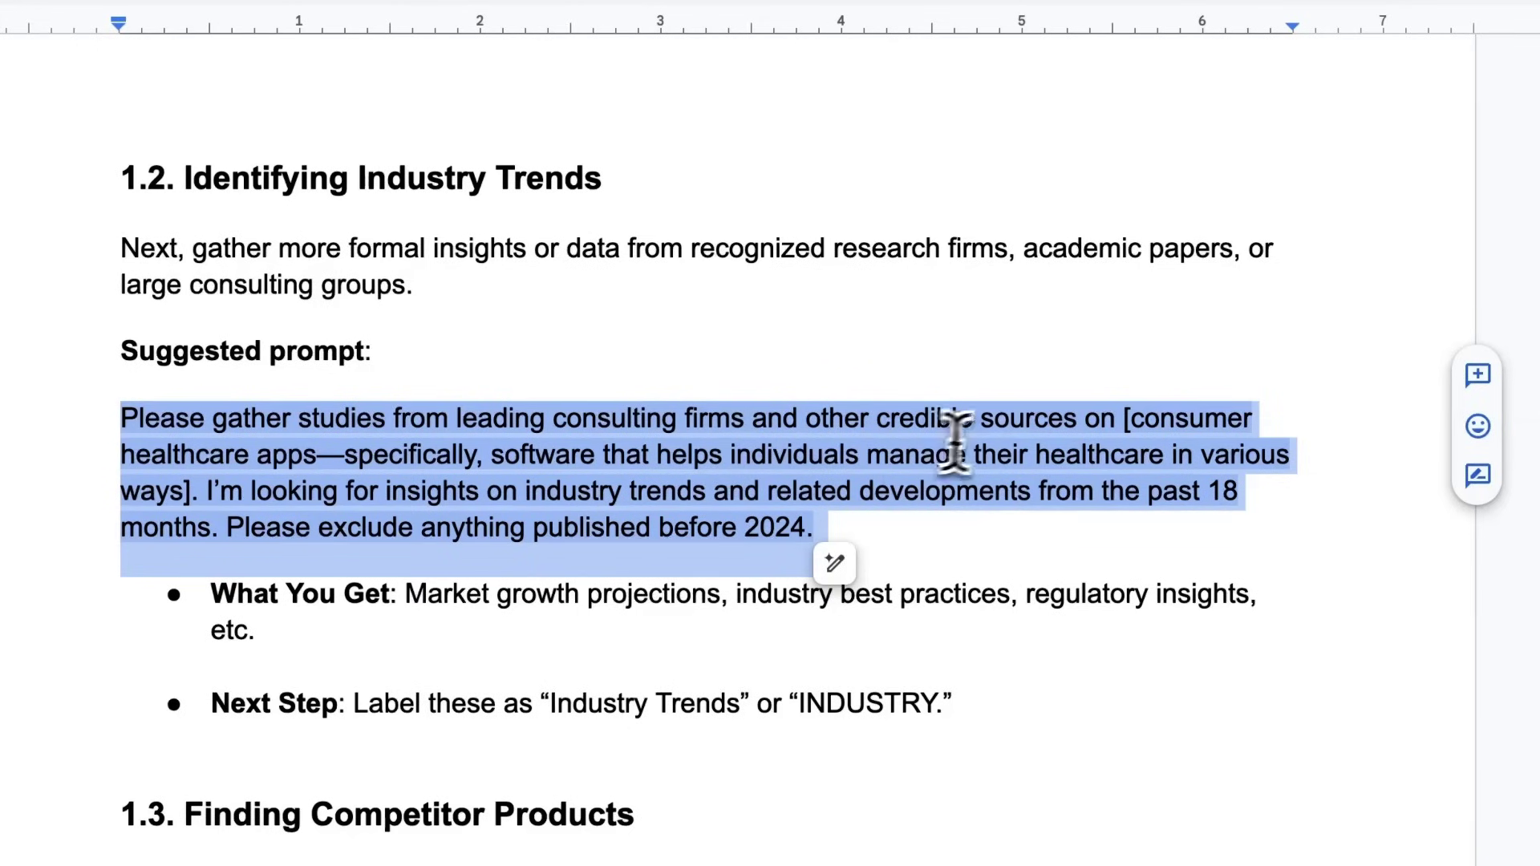
mouse_move(1131, 417)
mouse_down()
mouse_move(341, 451)
mouse_move(309, 437)
mouse_move(328, 500)
mouse_move(747, 495)
mouse_up()
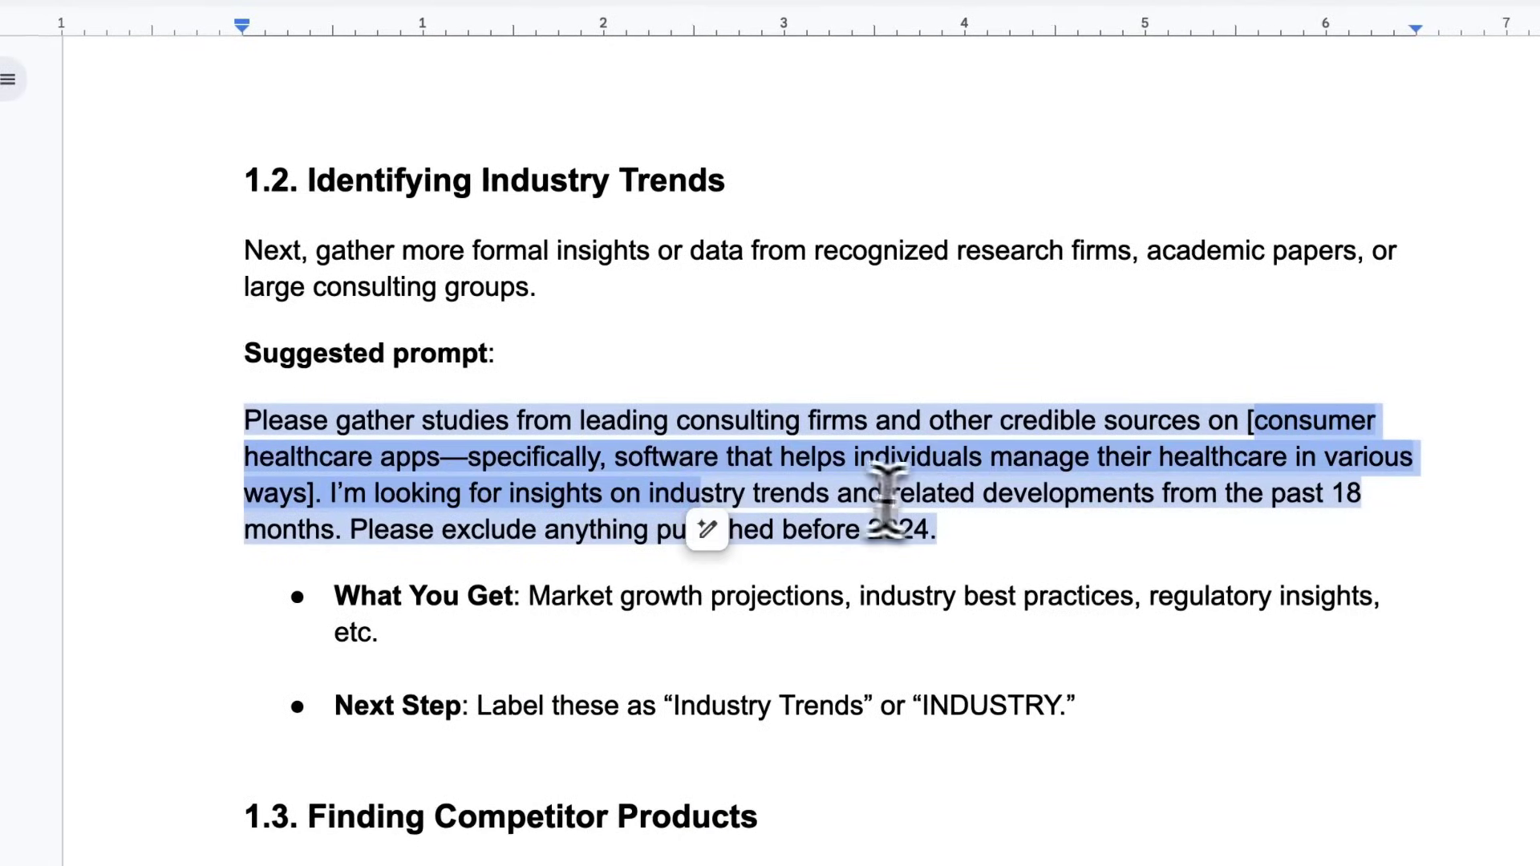
click(985, 528)
drag(985, 528, 798, 465)
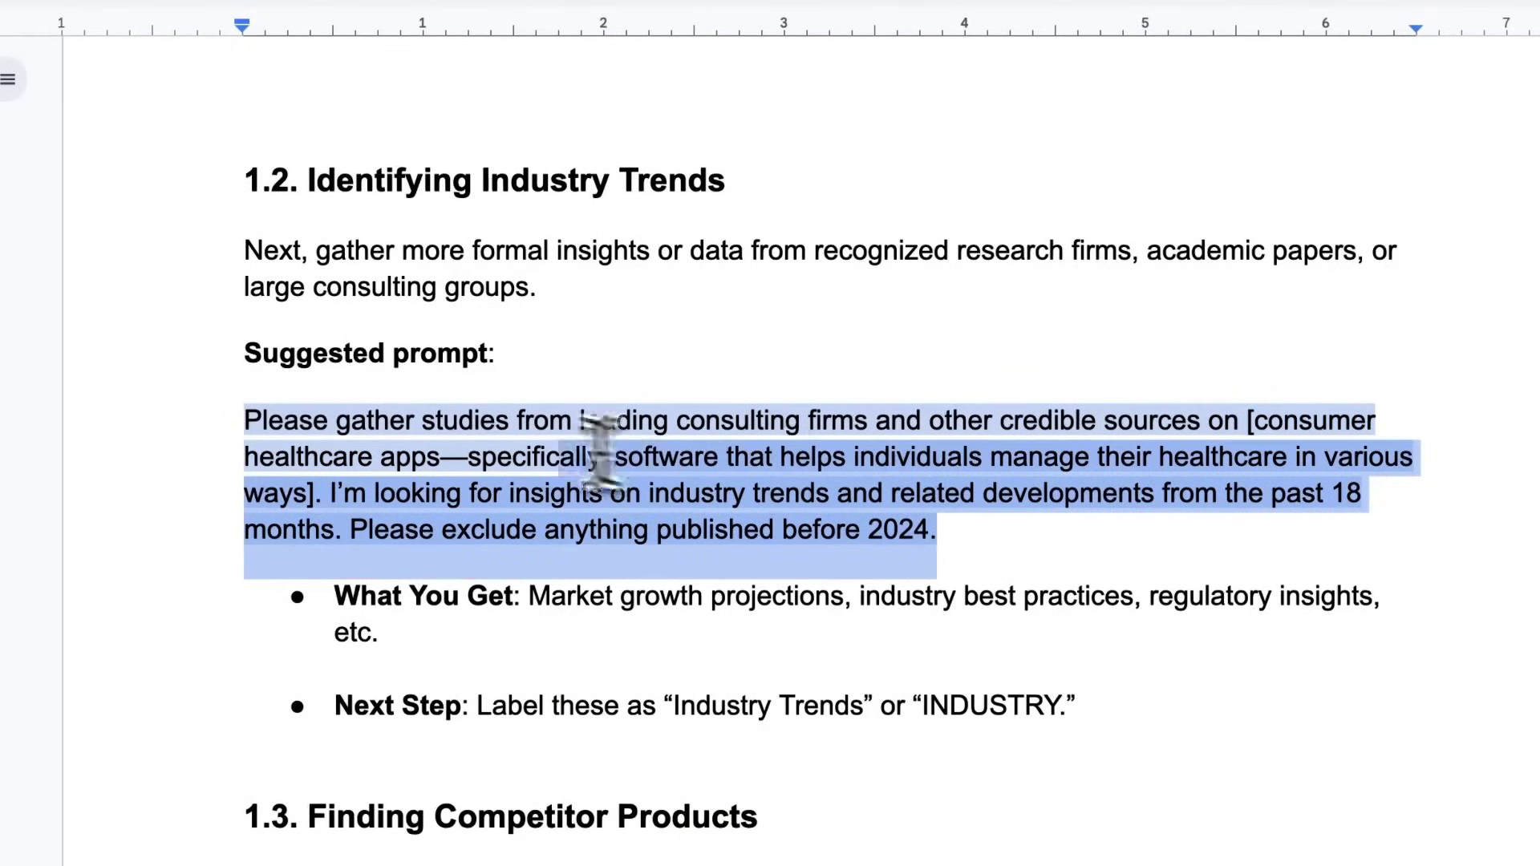
drag(632, 459, 489, 443)
drag(331, 428, 245, 422)
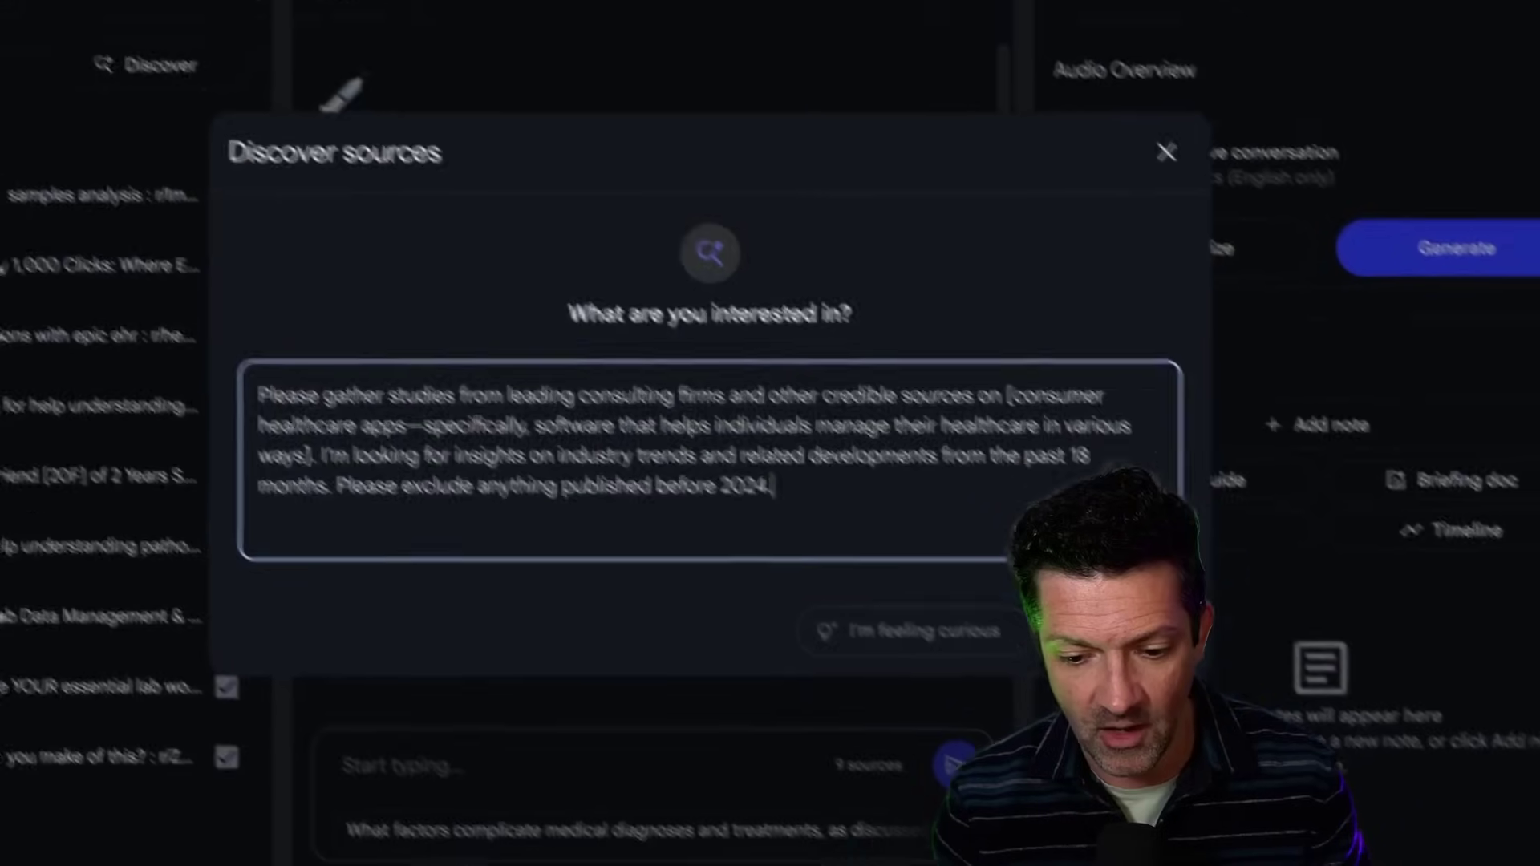
click(1090, 634)
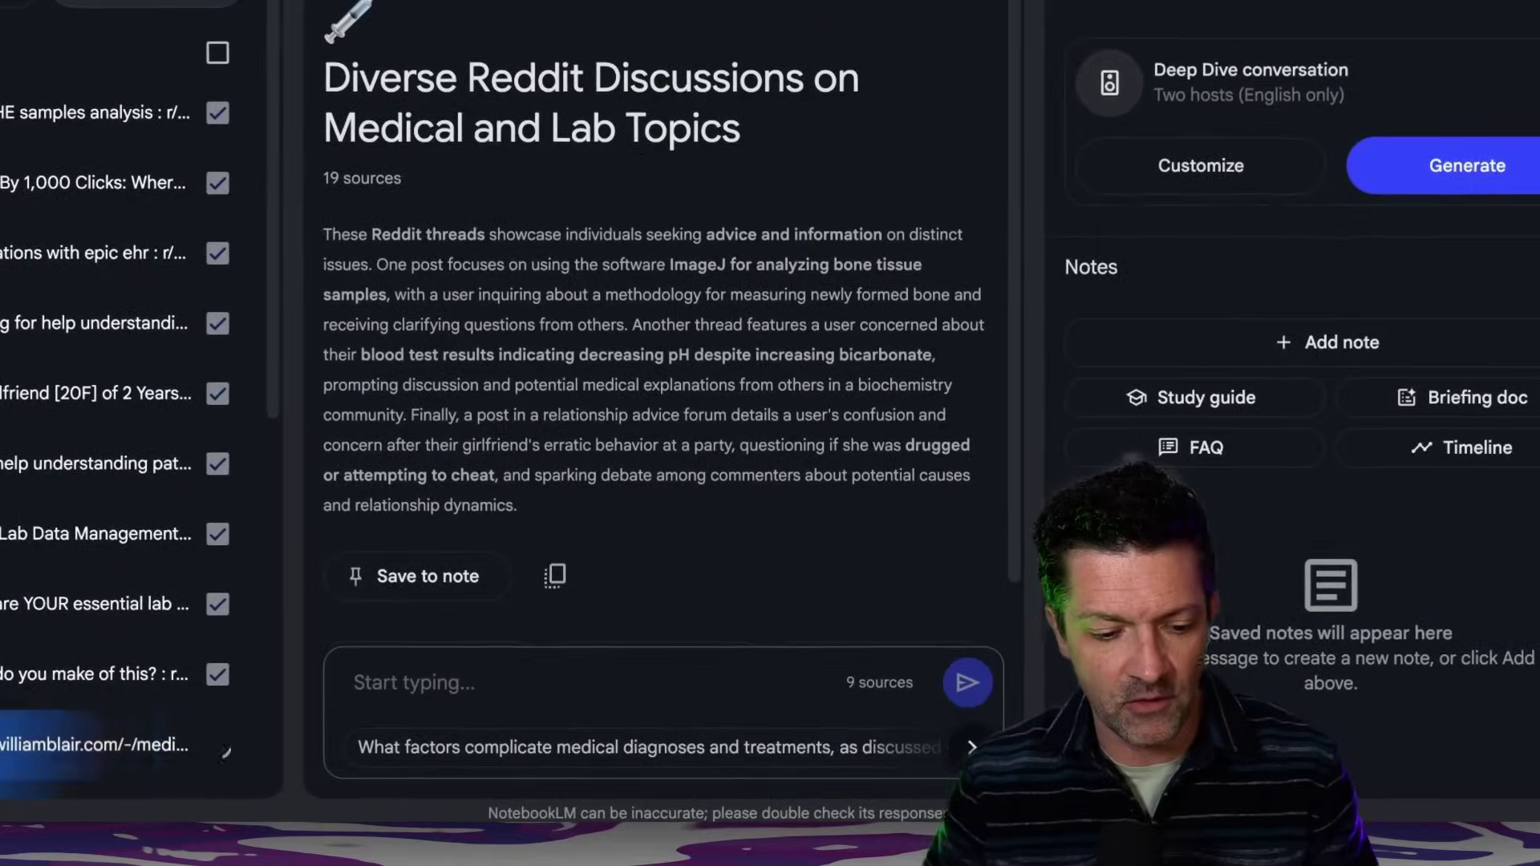
Step: Add the prefix "TRENDS: " to the name of the "Consumer Healthcare Market Size, Share & Industry" source
click(120, 290)
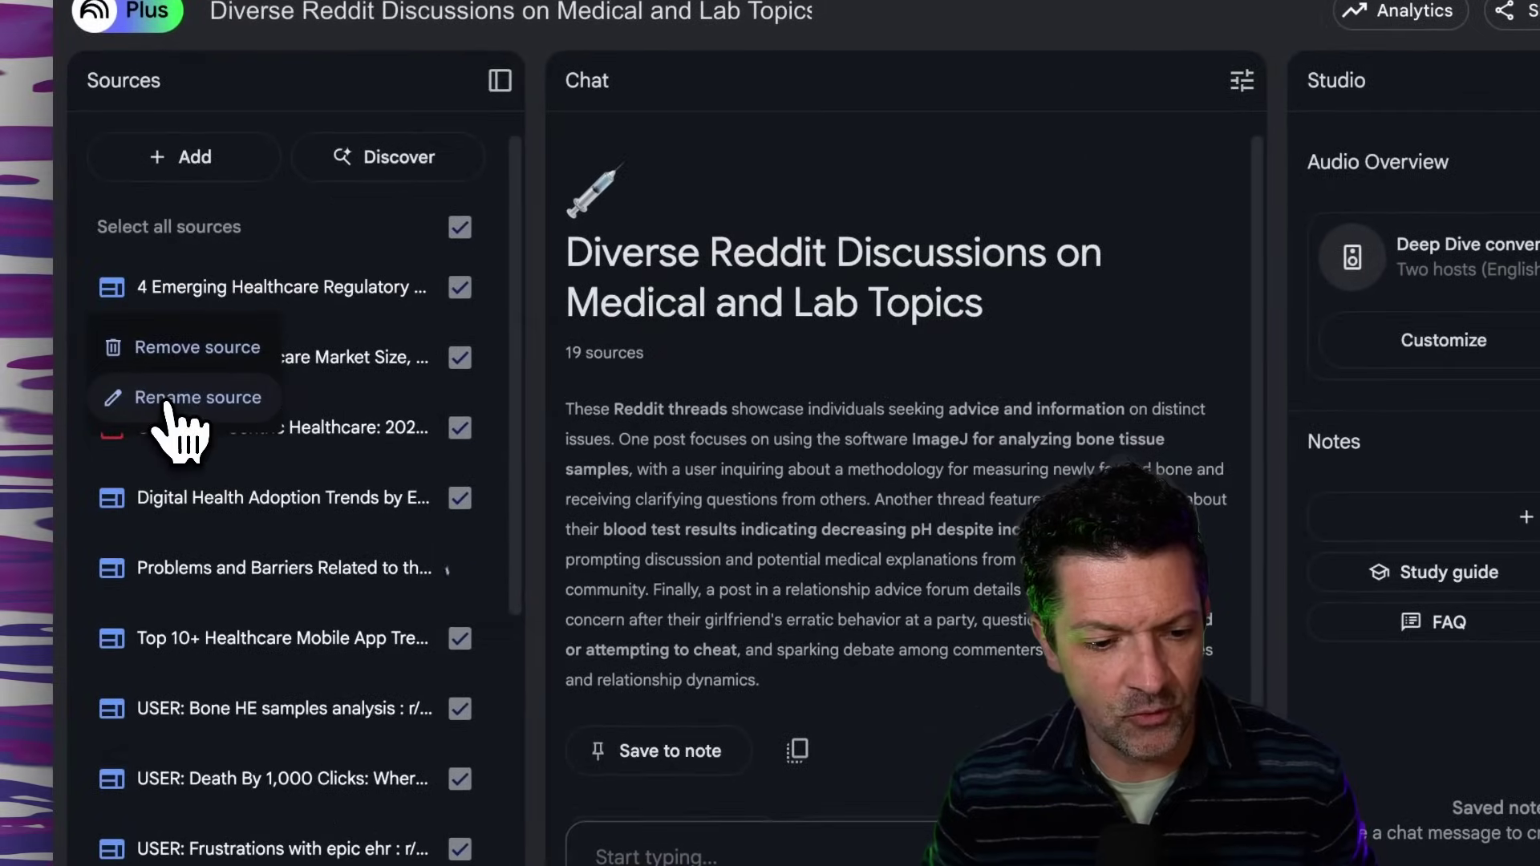
click(156, 399)
text(EN)
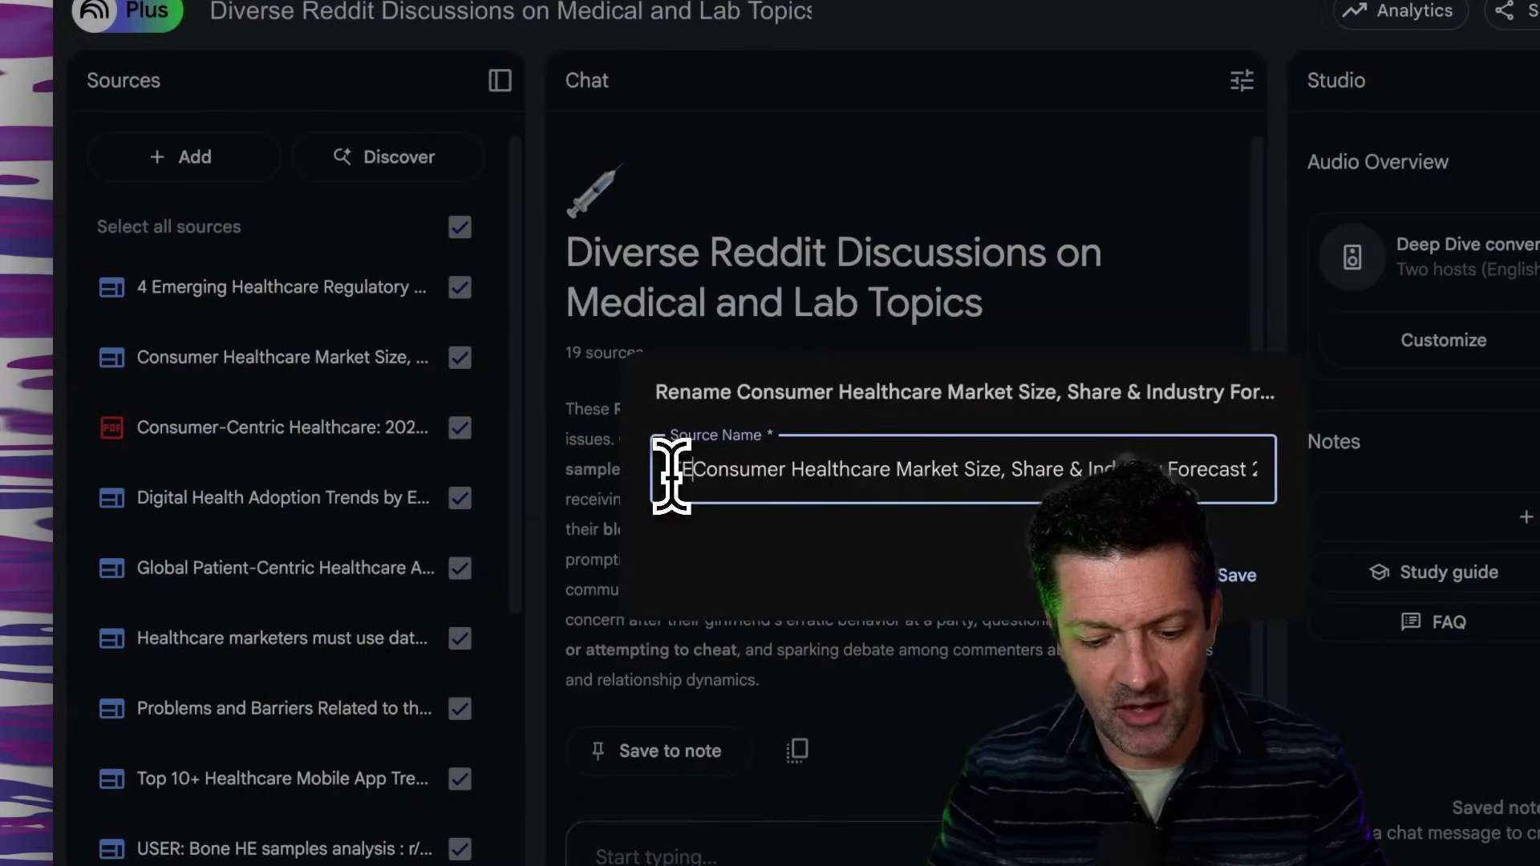
text(DS:)
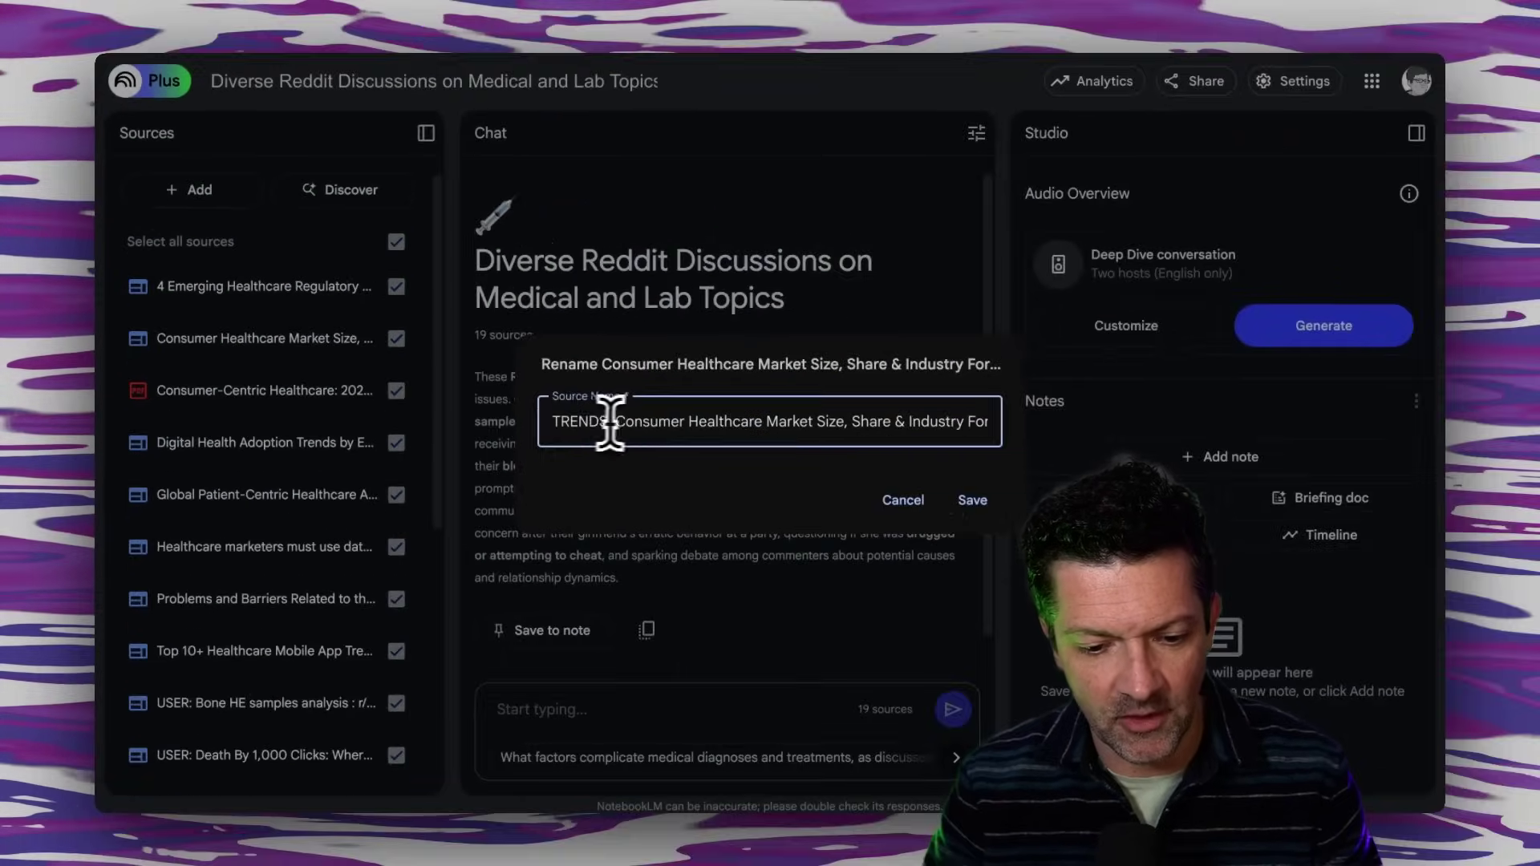
drag(670, 469, 749, 469)
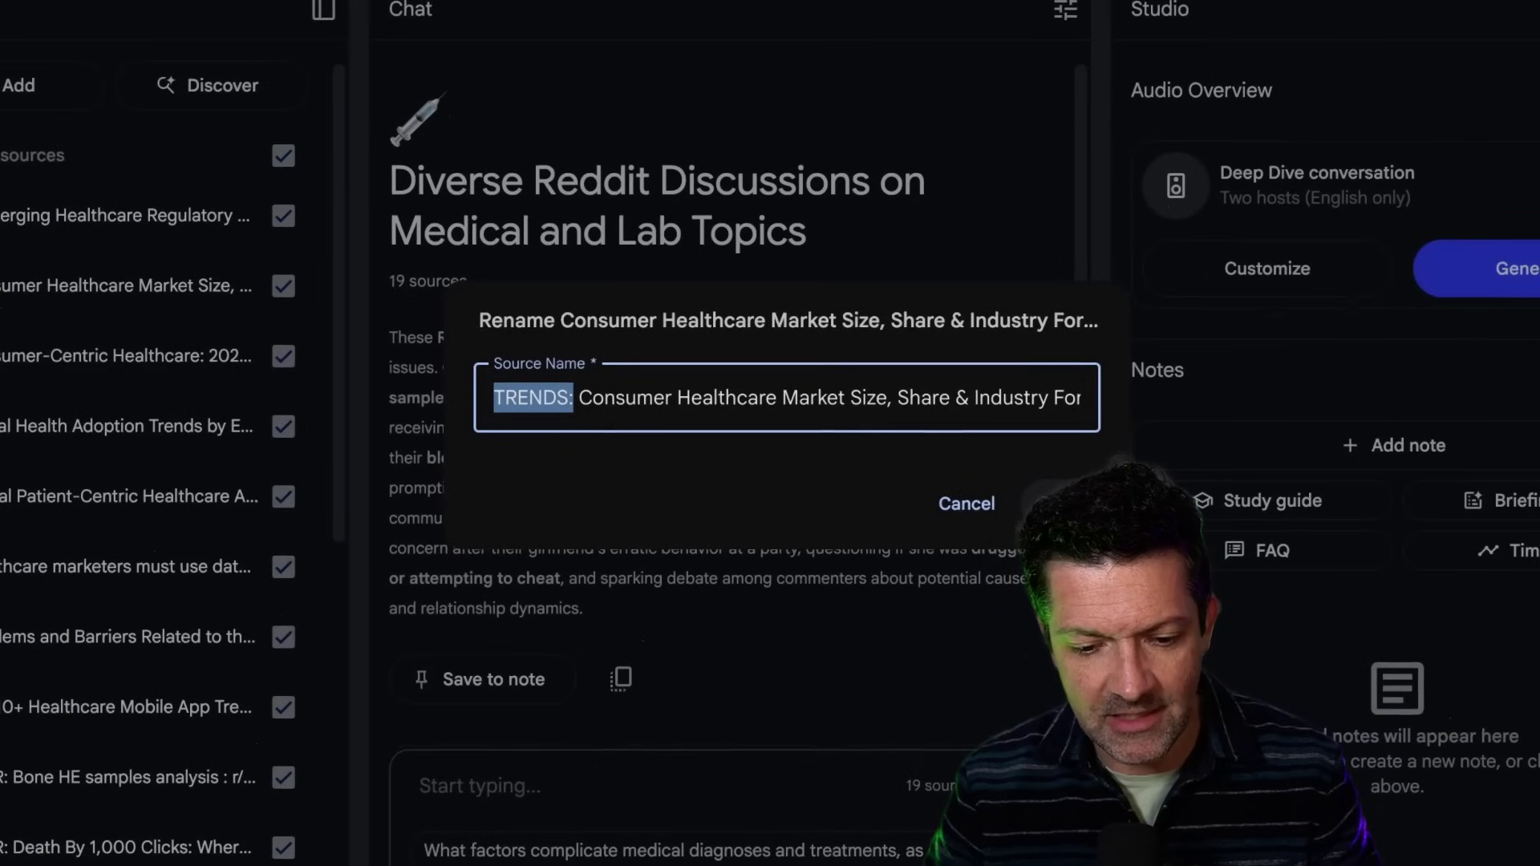
key(Return)
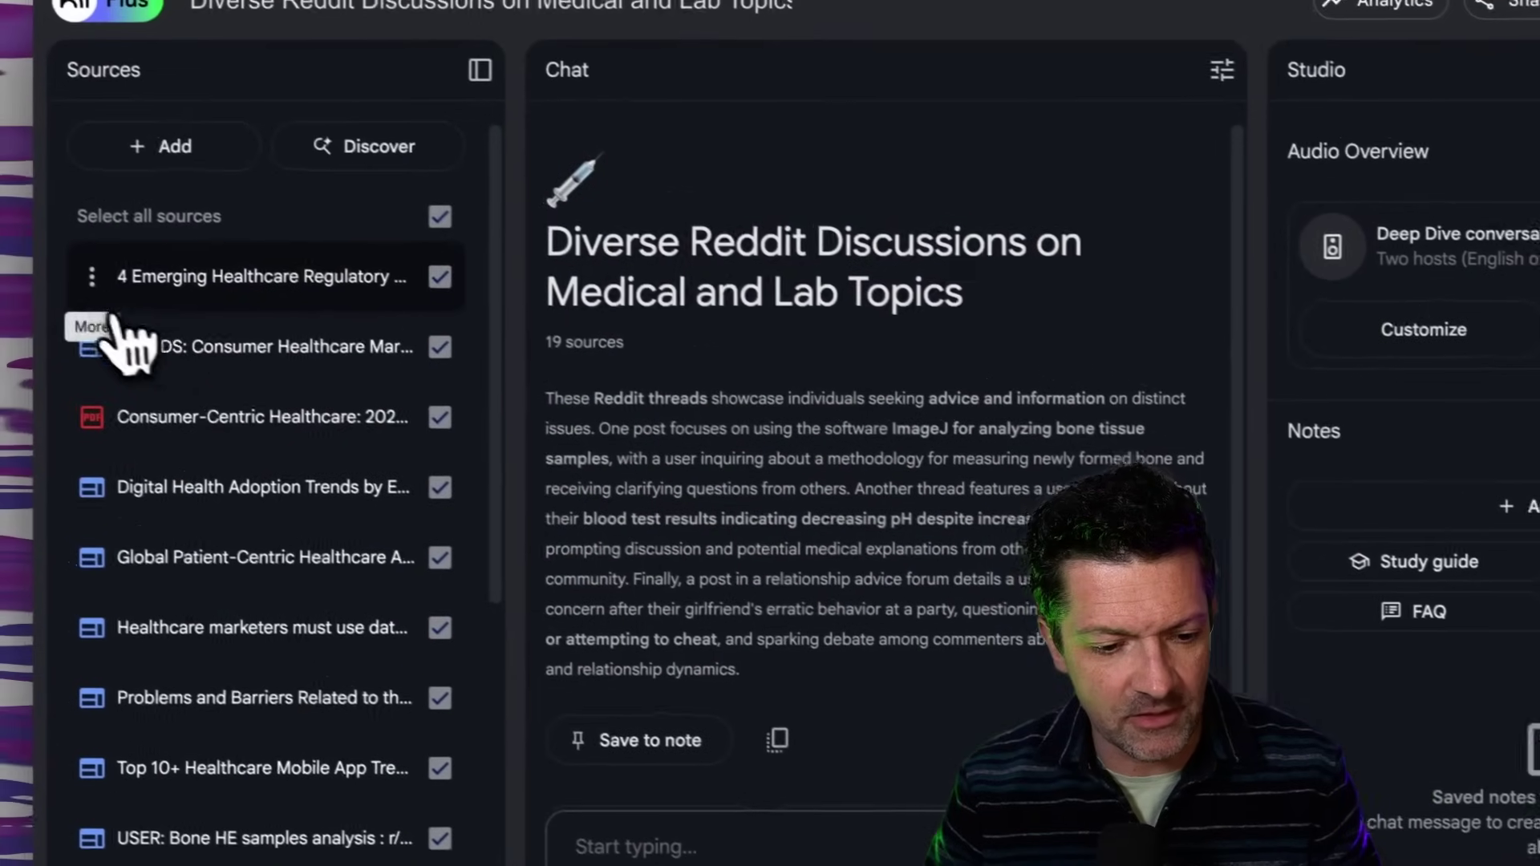
Step: Add the "TRENDS:" prefix to the "4 Emerging Healthcare Regulatory" and "Top 10+ Healthcare Mobile App Trends" source names
click(111, 284)
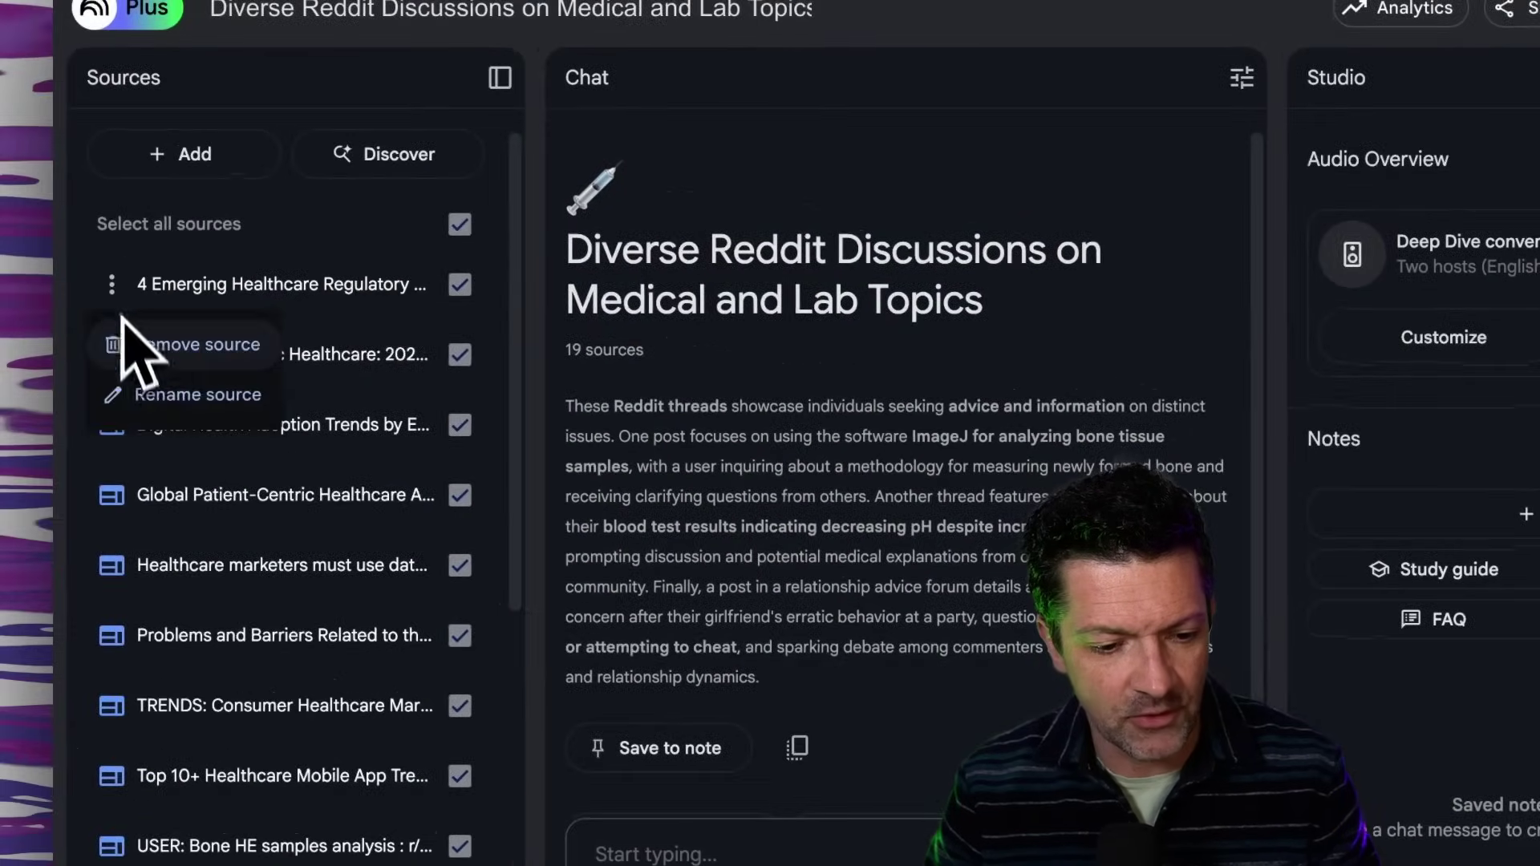
click(165, 396)
click(112, 660)
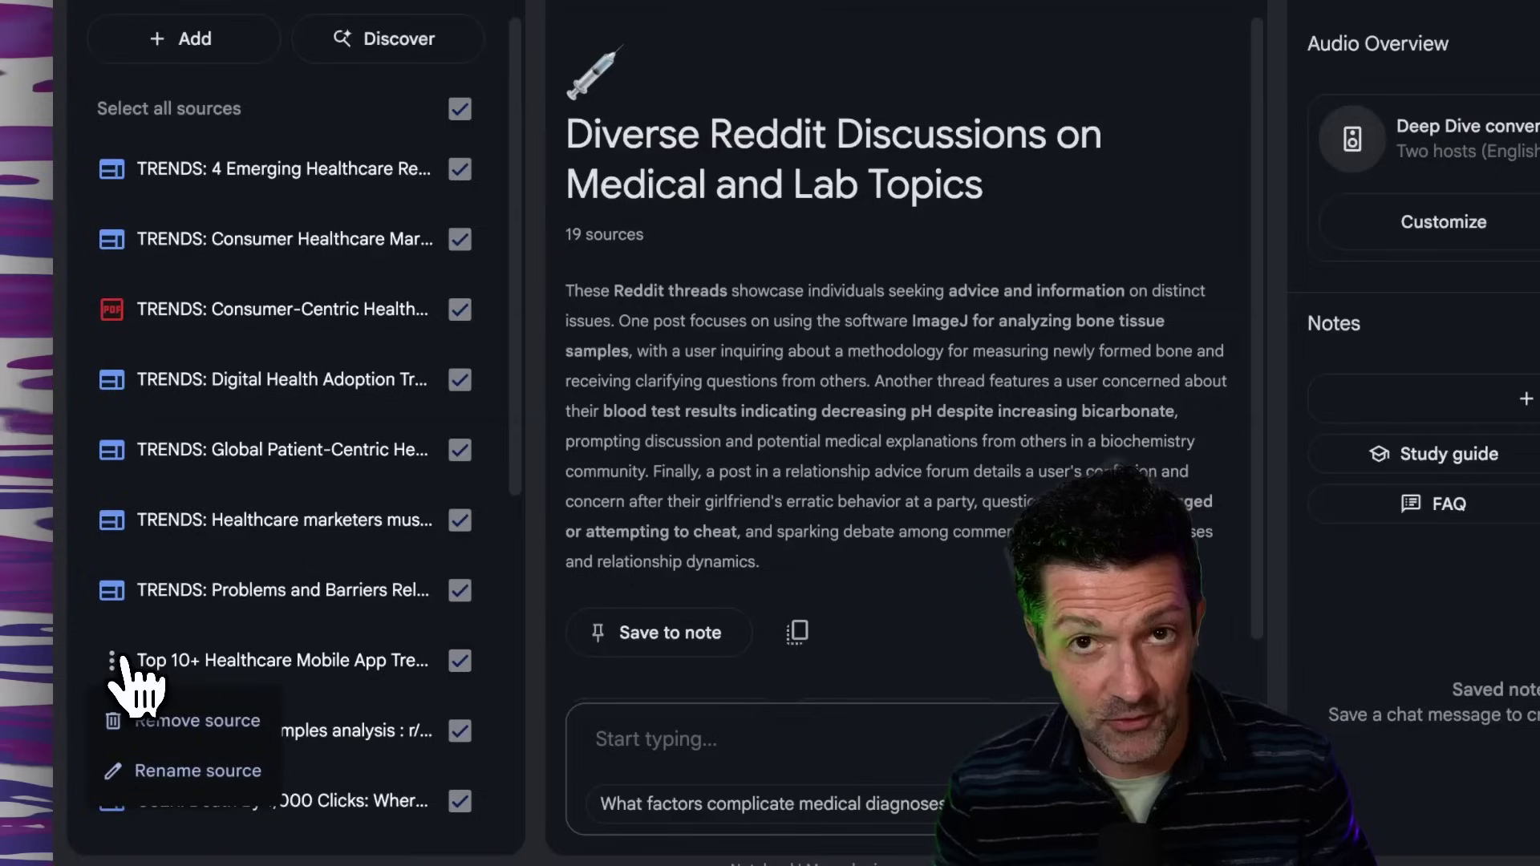
click(193, 770)
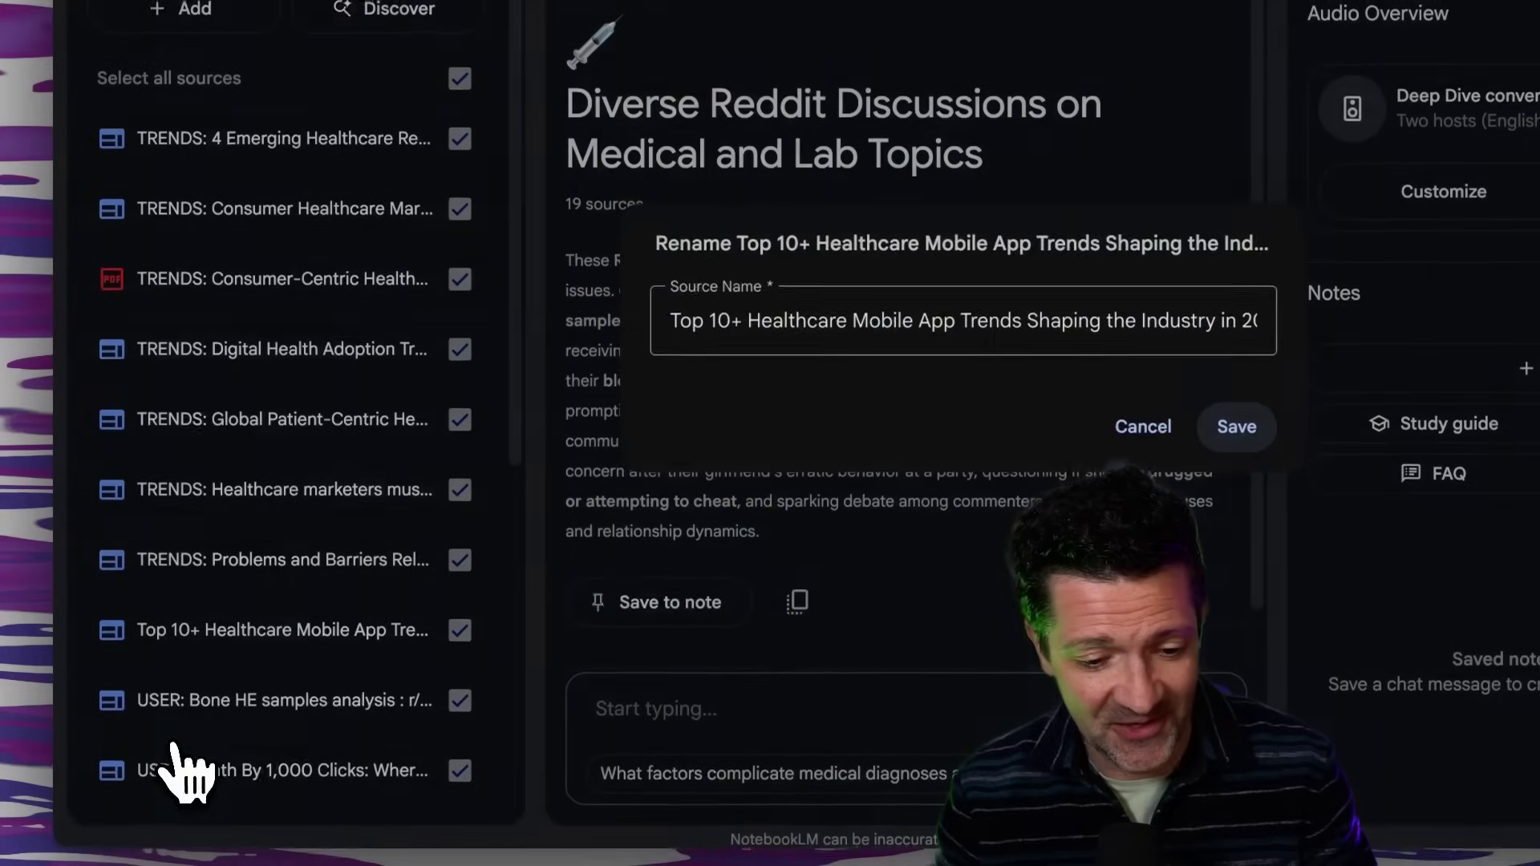
click(672, 321)
text(TRENDS:)
key(Return)
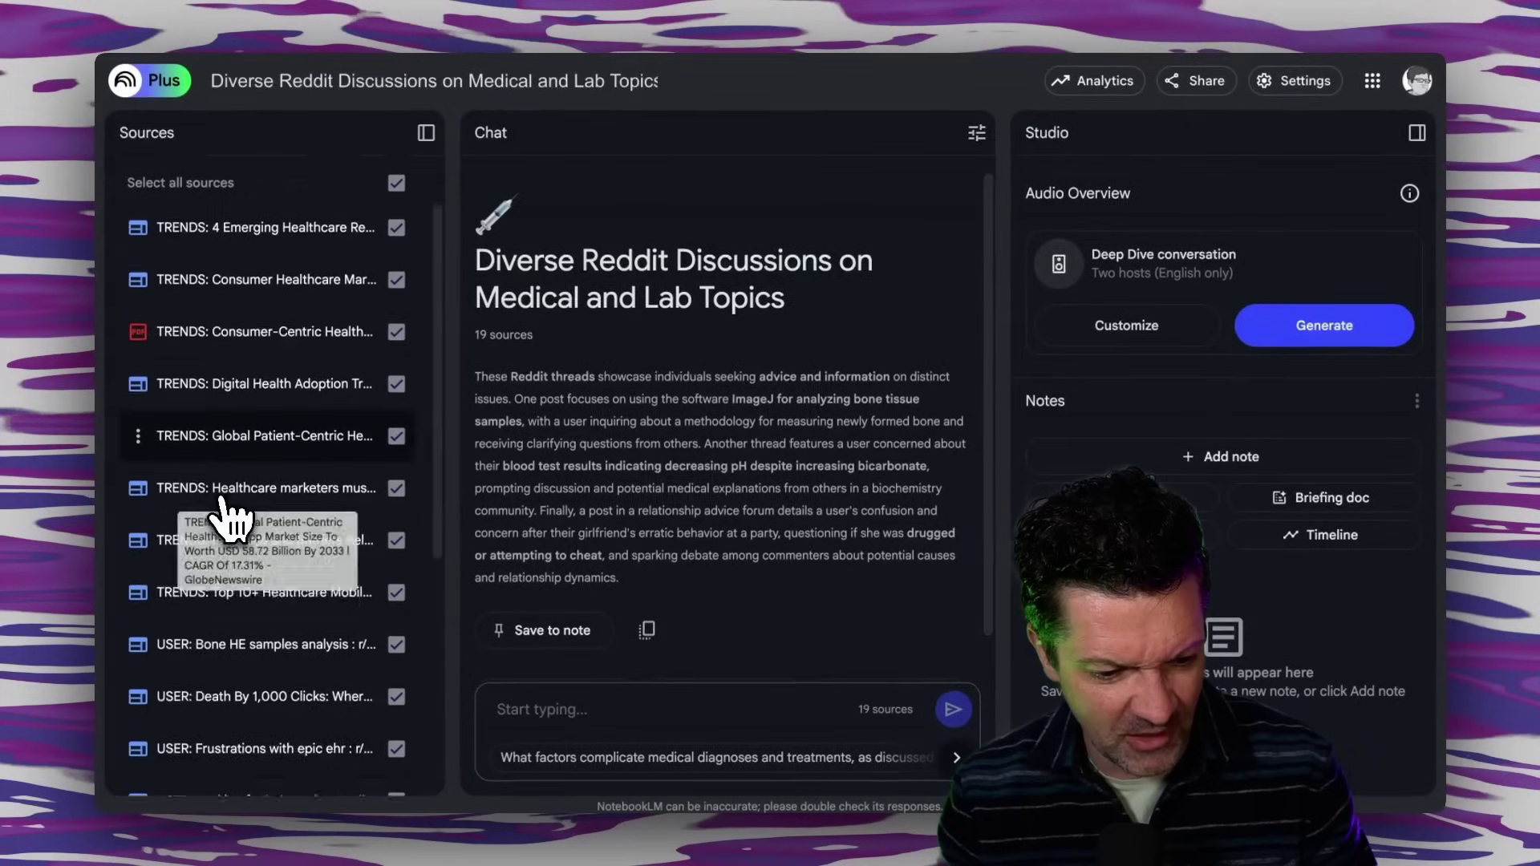
Step: Remove the bcg.com publications source at the end of the source list
scroll(221, 501, down, 5)
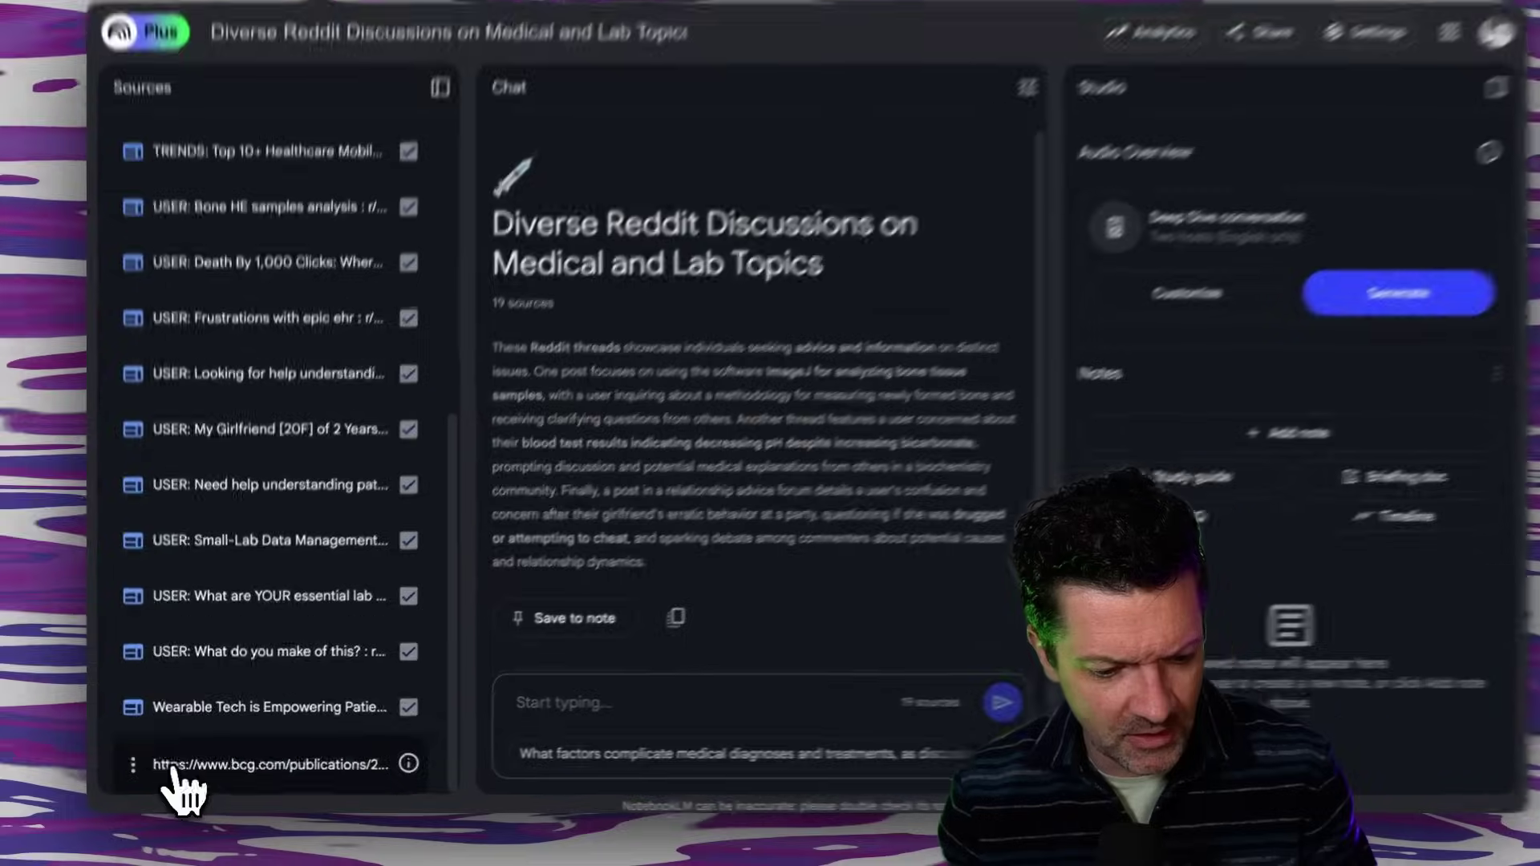
click(137, 773)
click(183, 697)
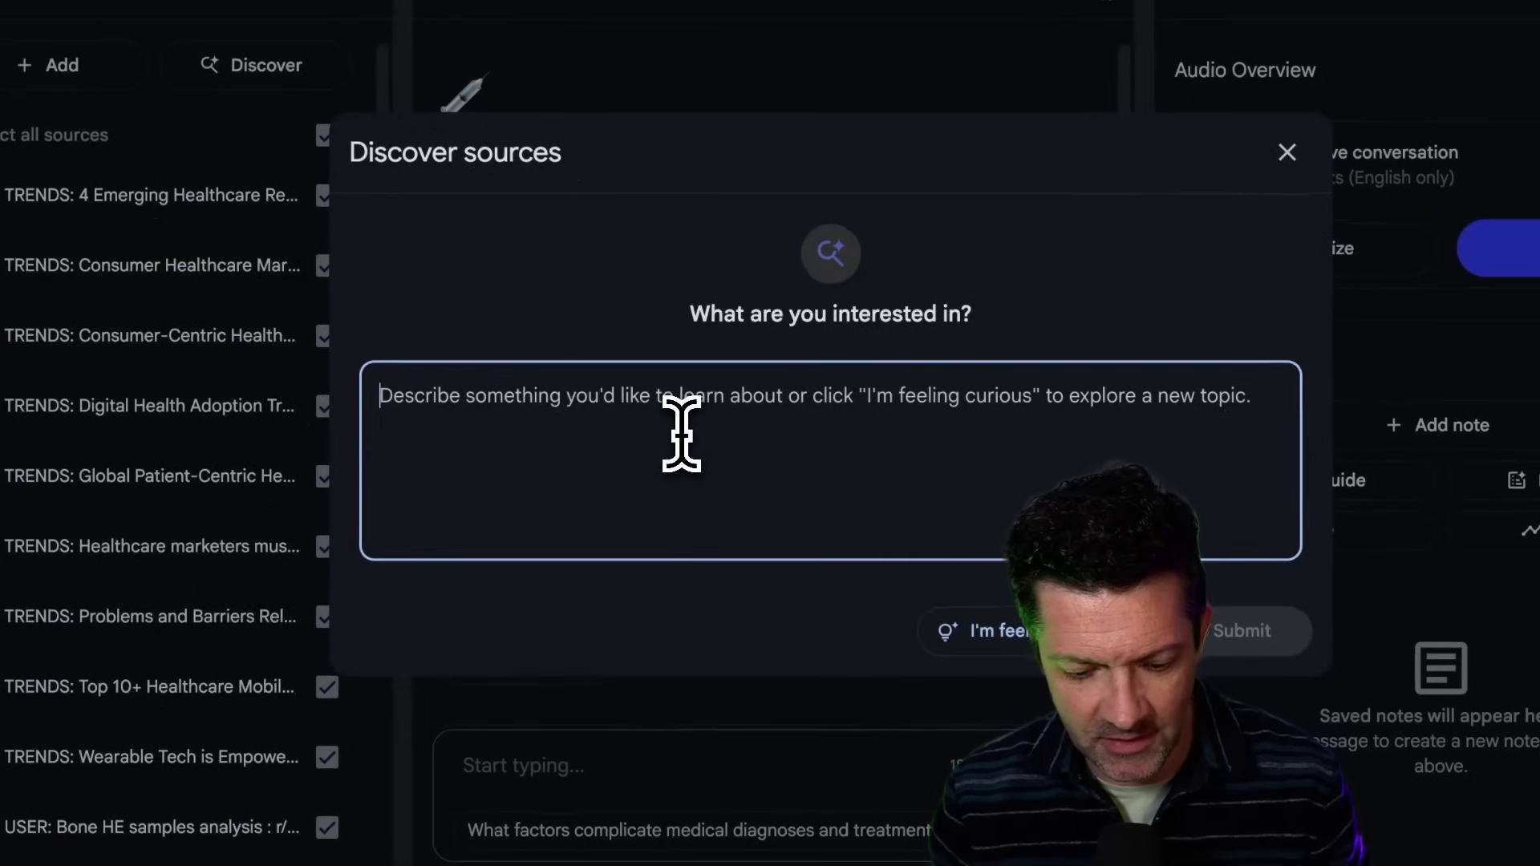
Step: Discover direct product pages for the most successful consumer healthcare apps and tracking software from fast-growing startups or established market leaders, excluding articles and listicles
text(I'm looking for the most successful [consumer healthcare apps and tracking software]. Please return only the homepage or app page of fast-growing startups or established market leaders. I'm not looking for articles or listicles—just direct links to their main product pages.)
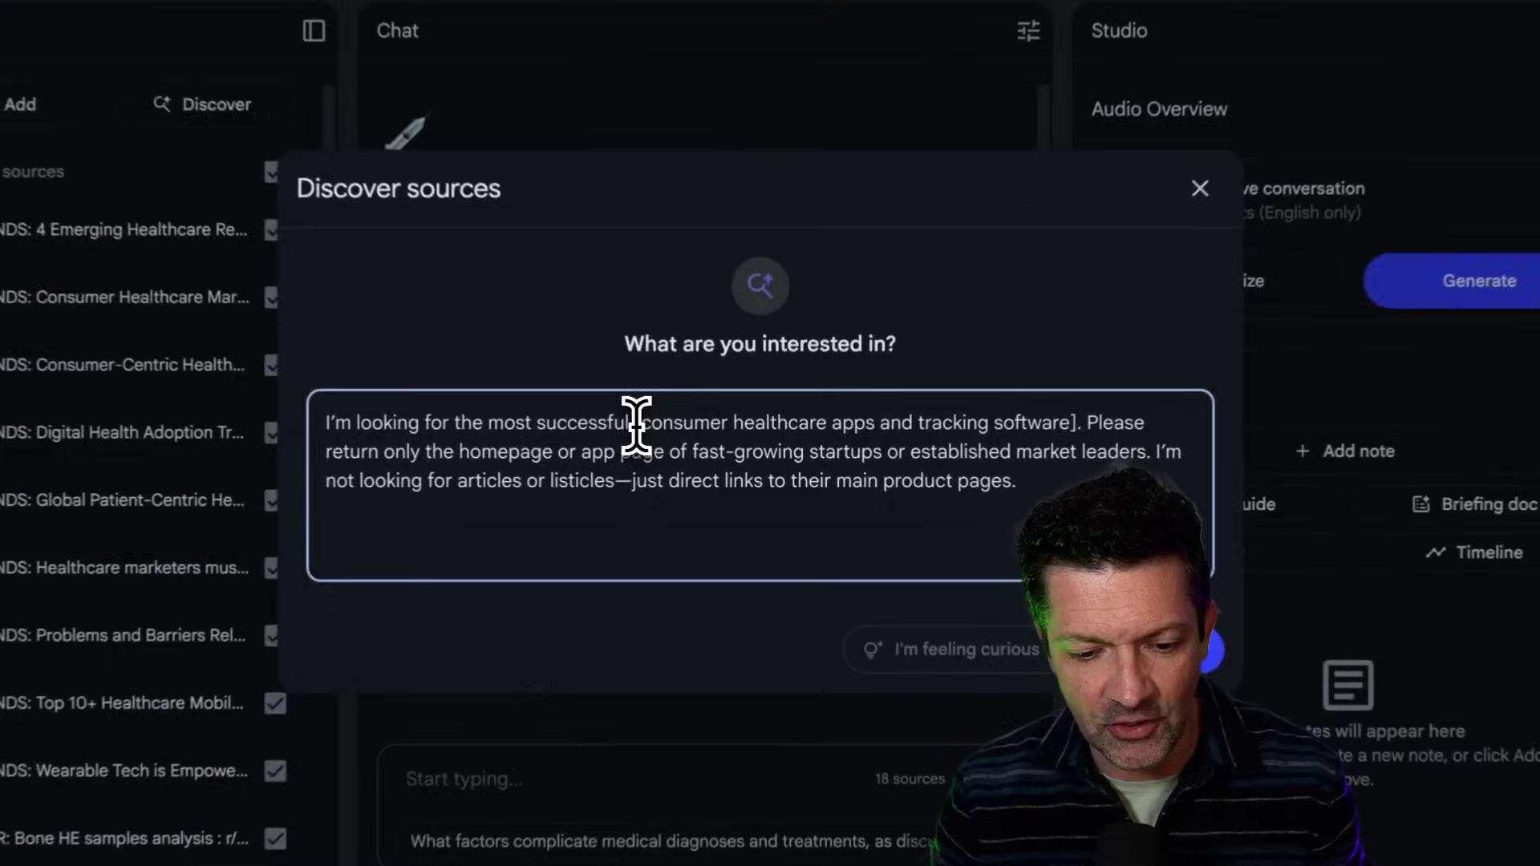
drag(670, 437, 940, 444)
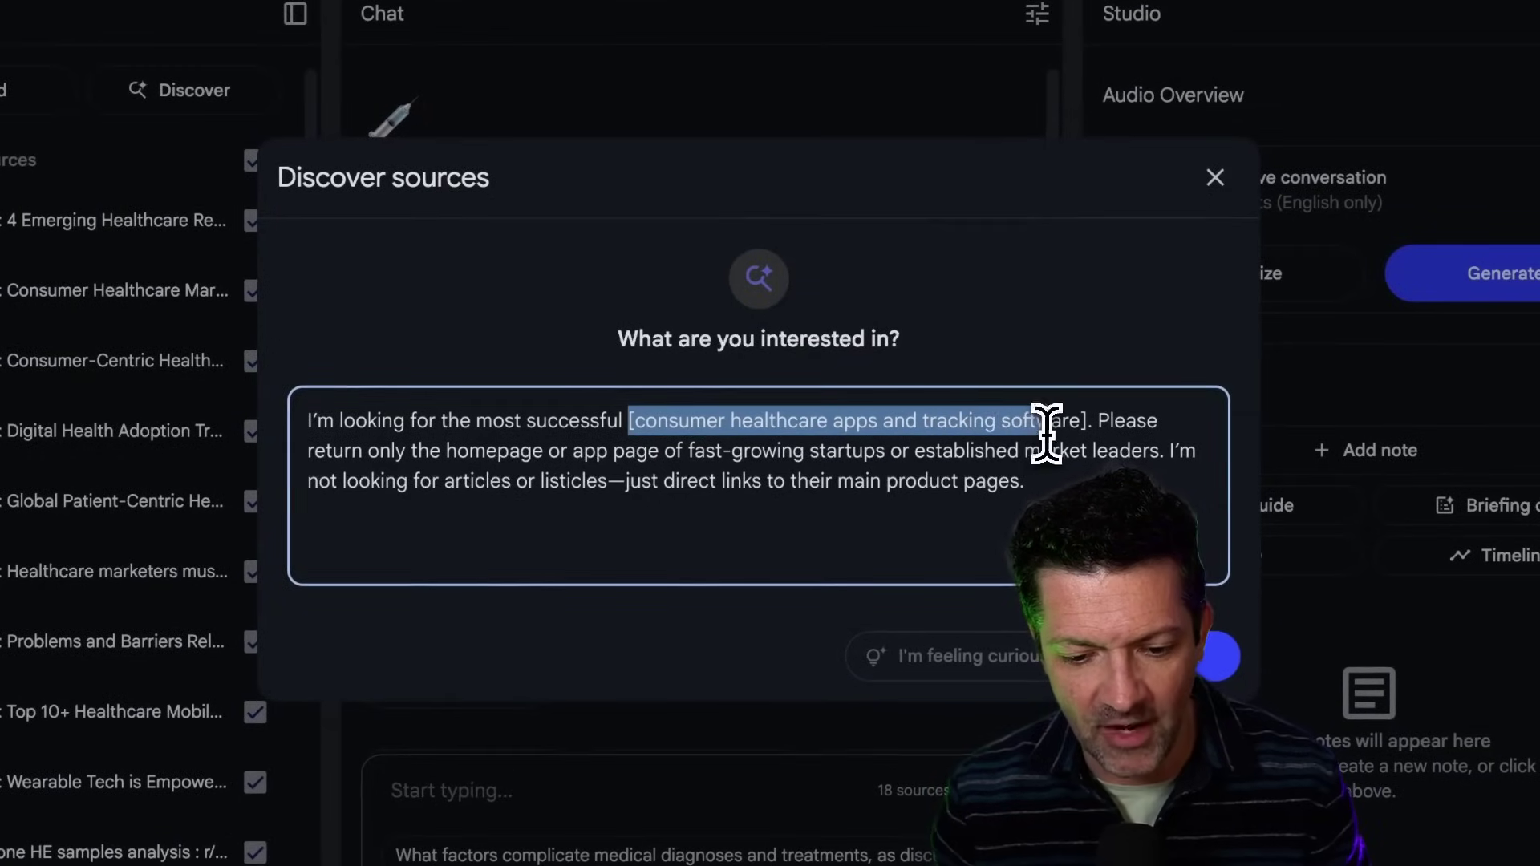
click(1089, 433)
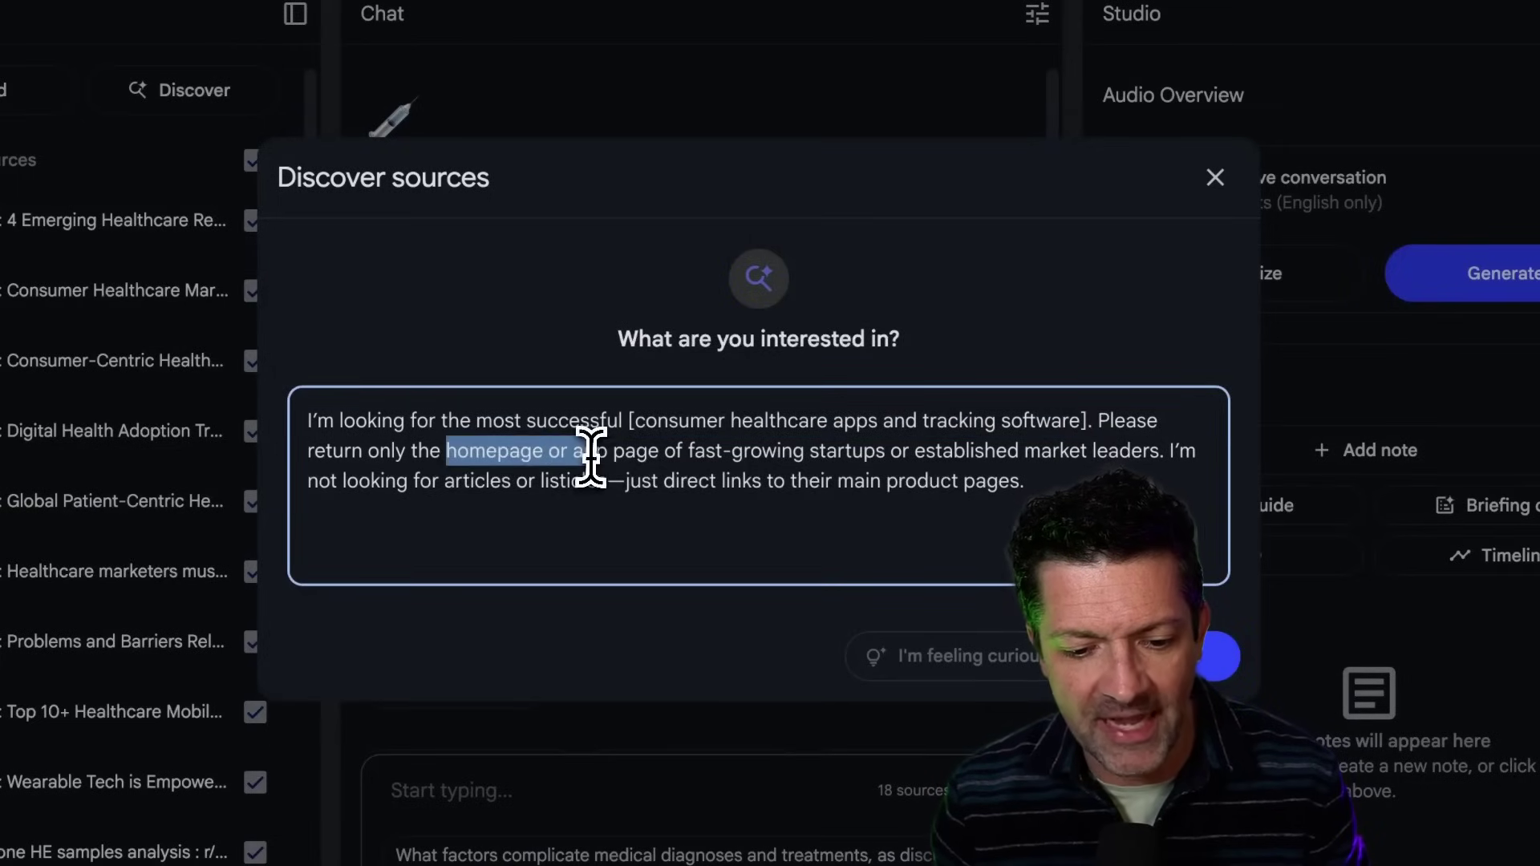
click(679, 461)
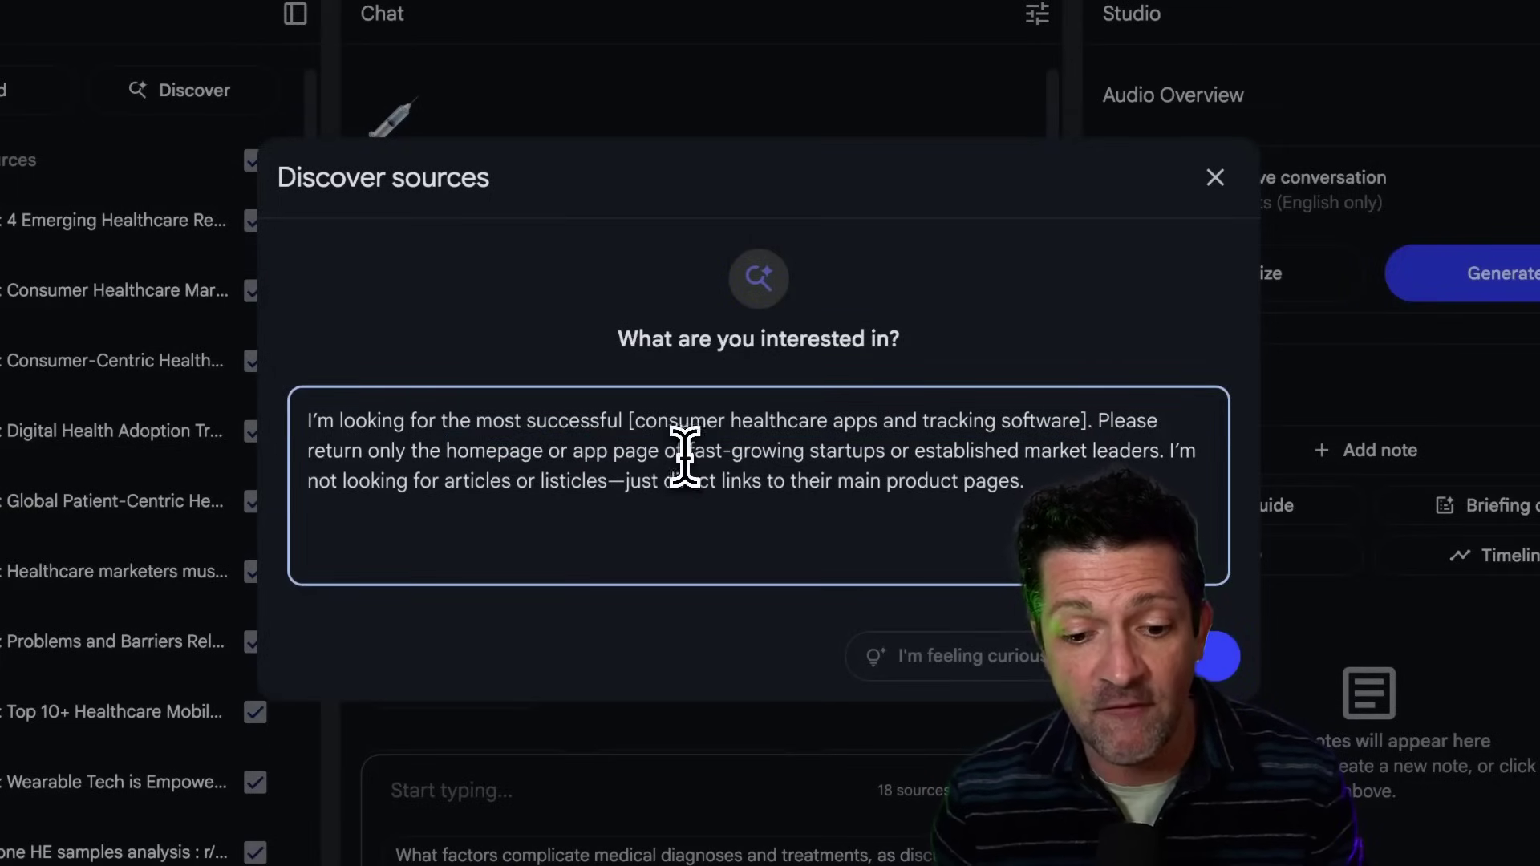
click(882, 453)
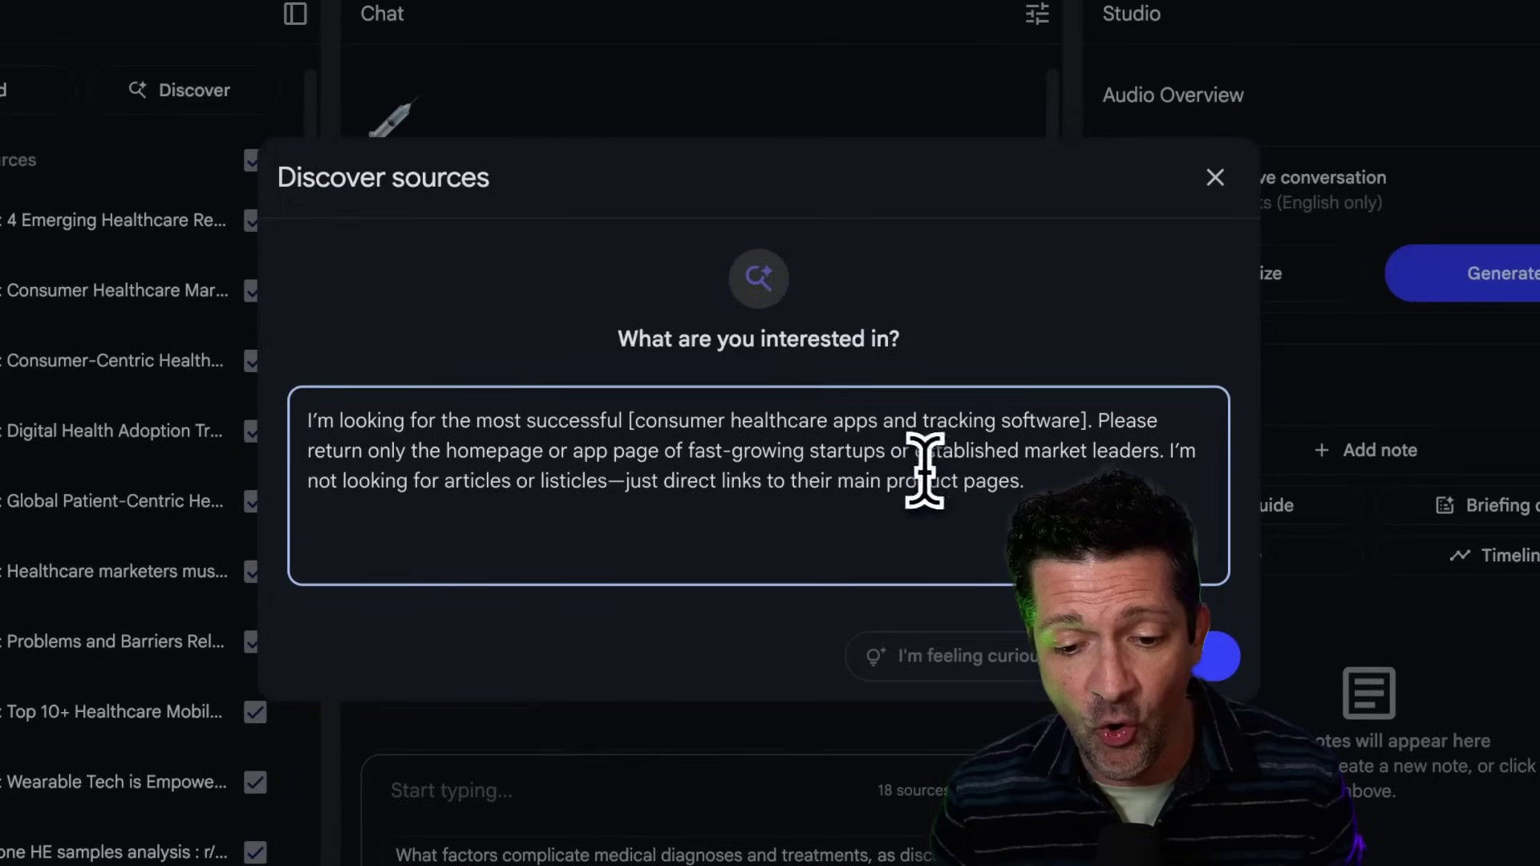
drag(1027, 453, 1163, 453)
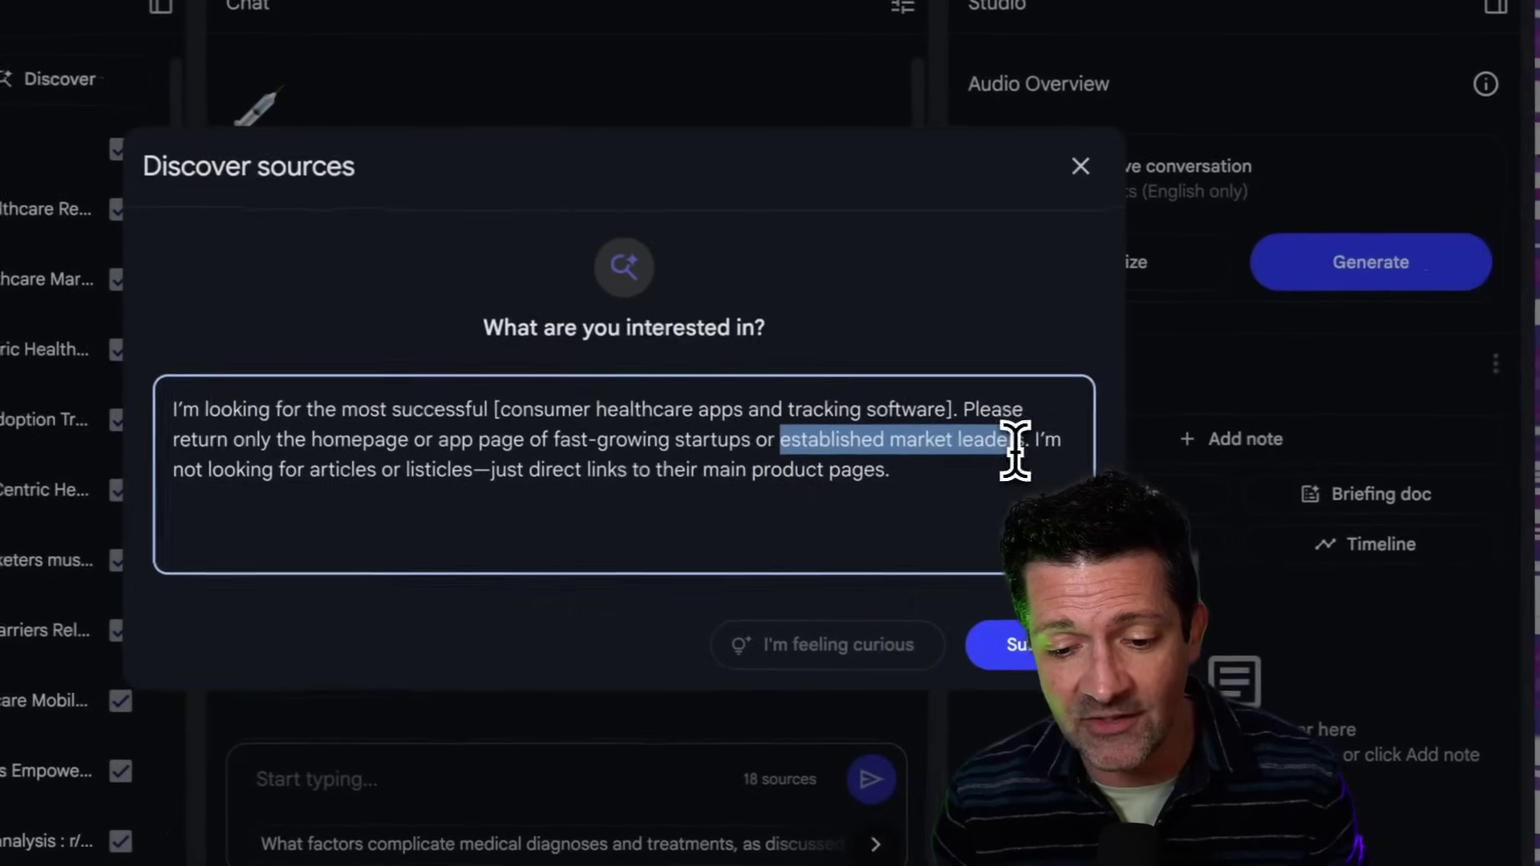
click(1111, 484)
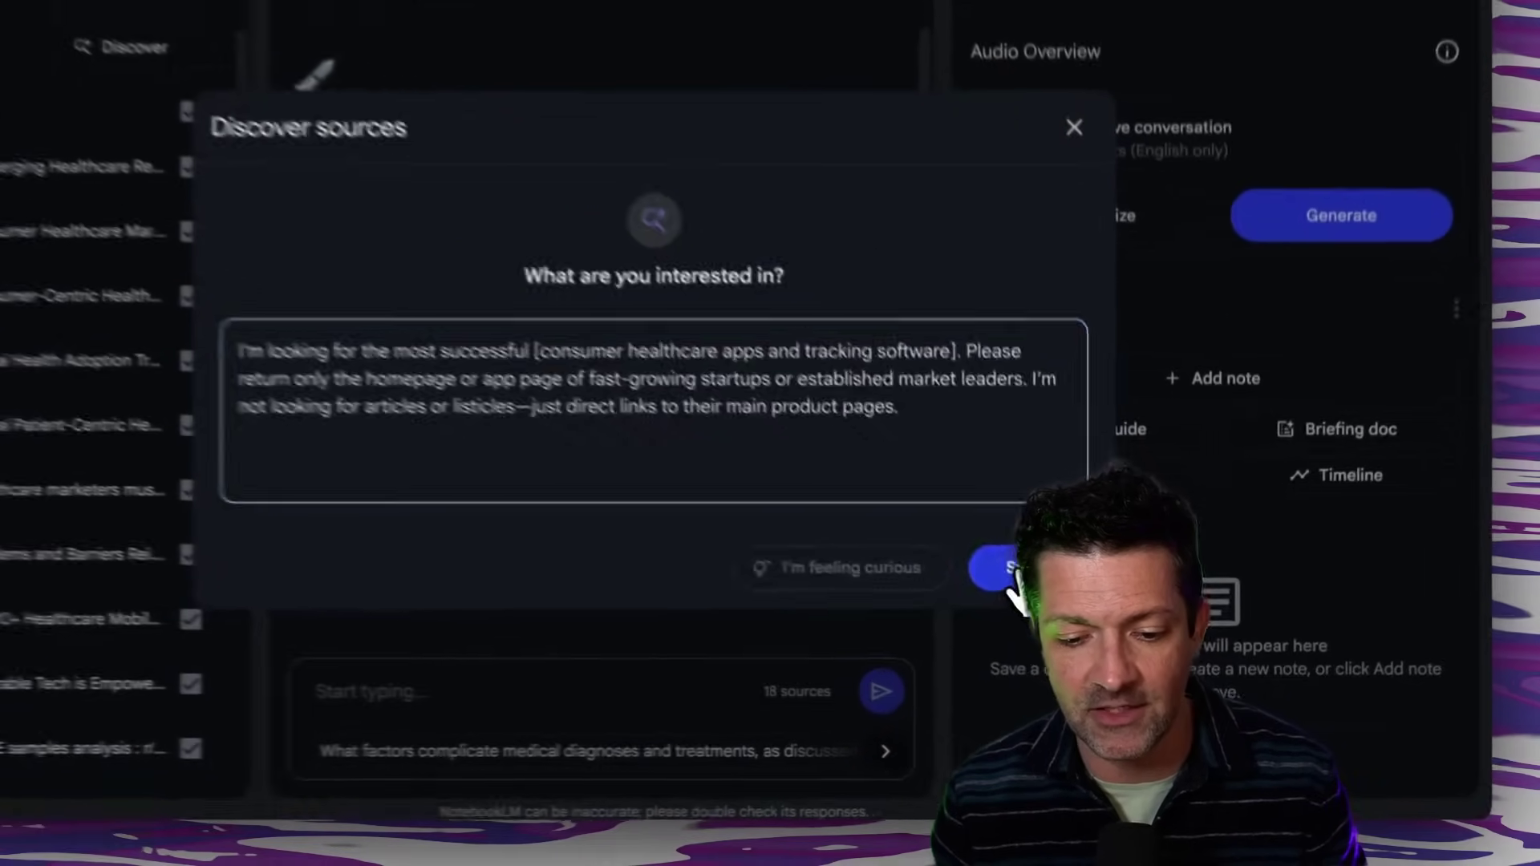
click(1044, 613)
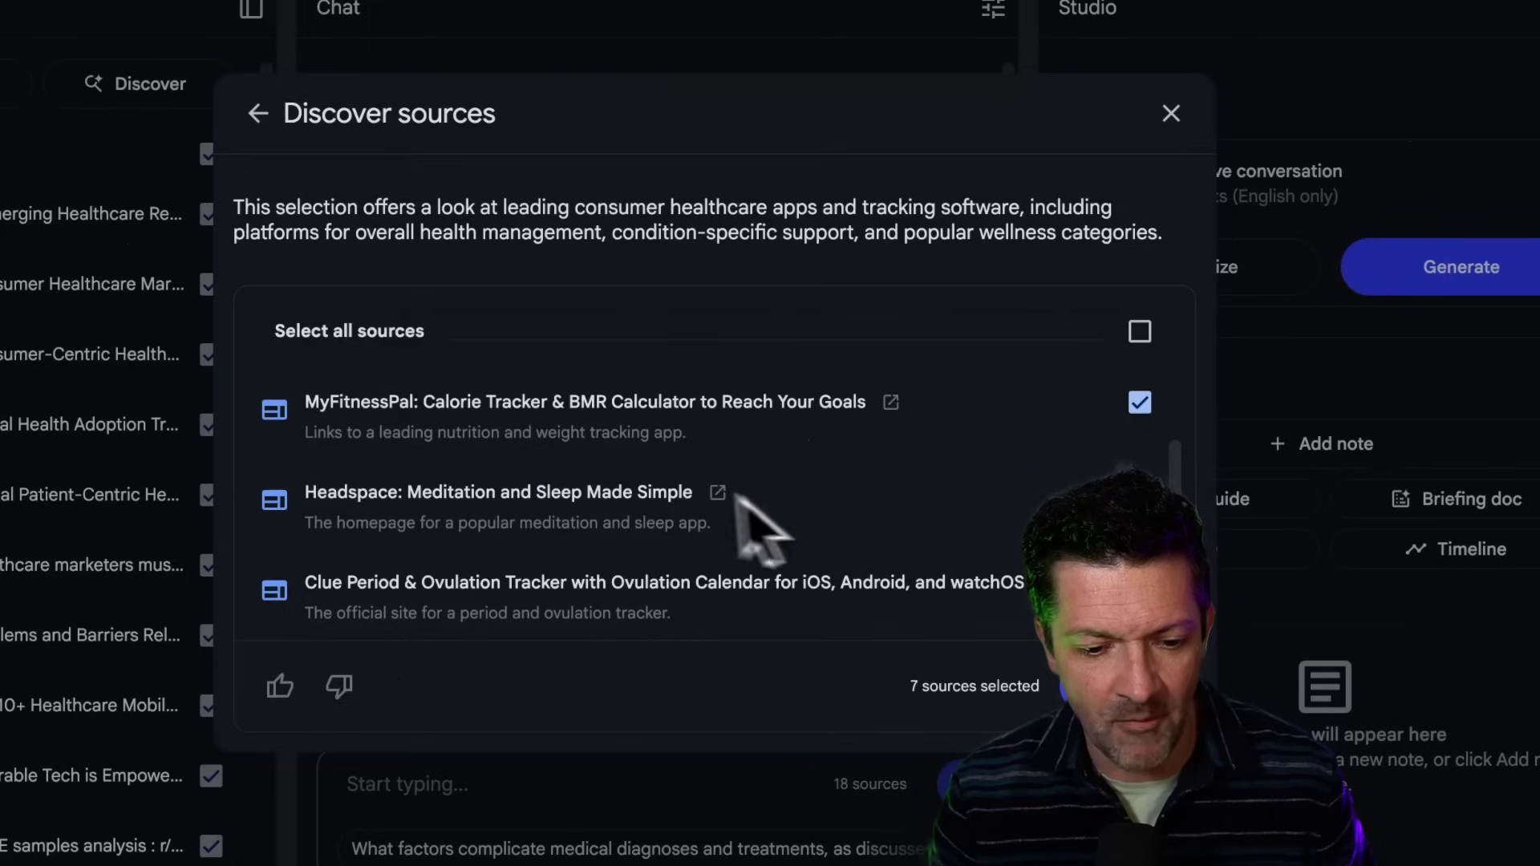
Step: Review the discovered competitor sources, including the Y Combinator startups page, and import all the selected ones into the notebook
scroll(648, 473, down, 2)
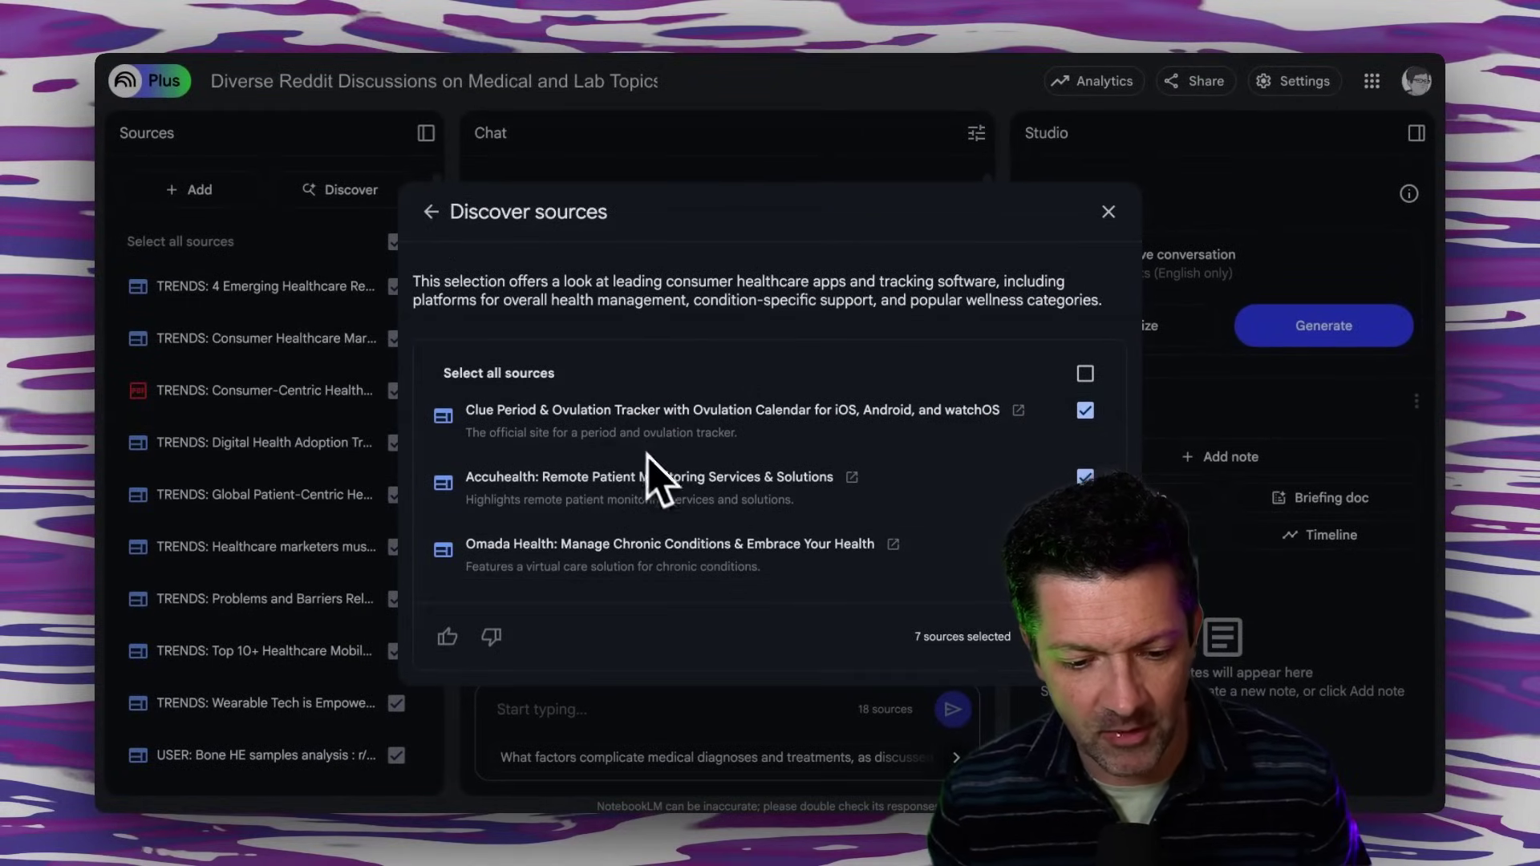
scroll(813, 535, down, 2)
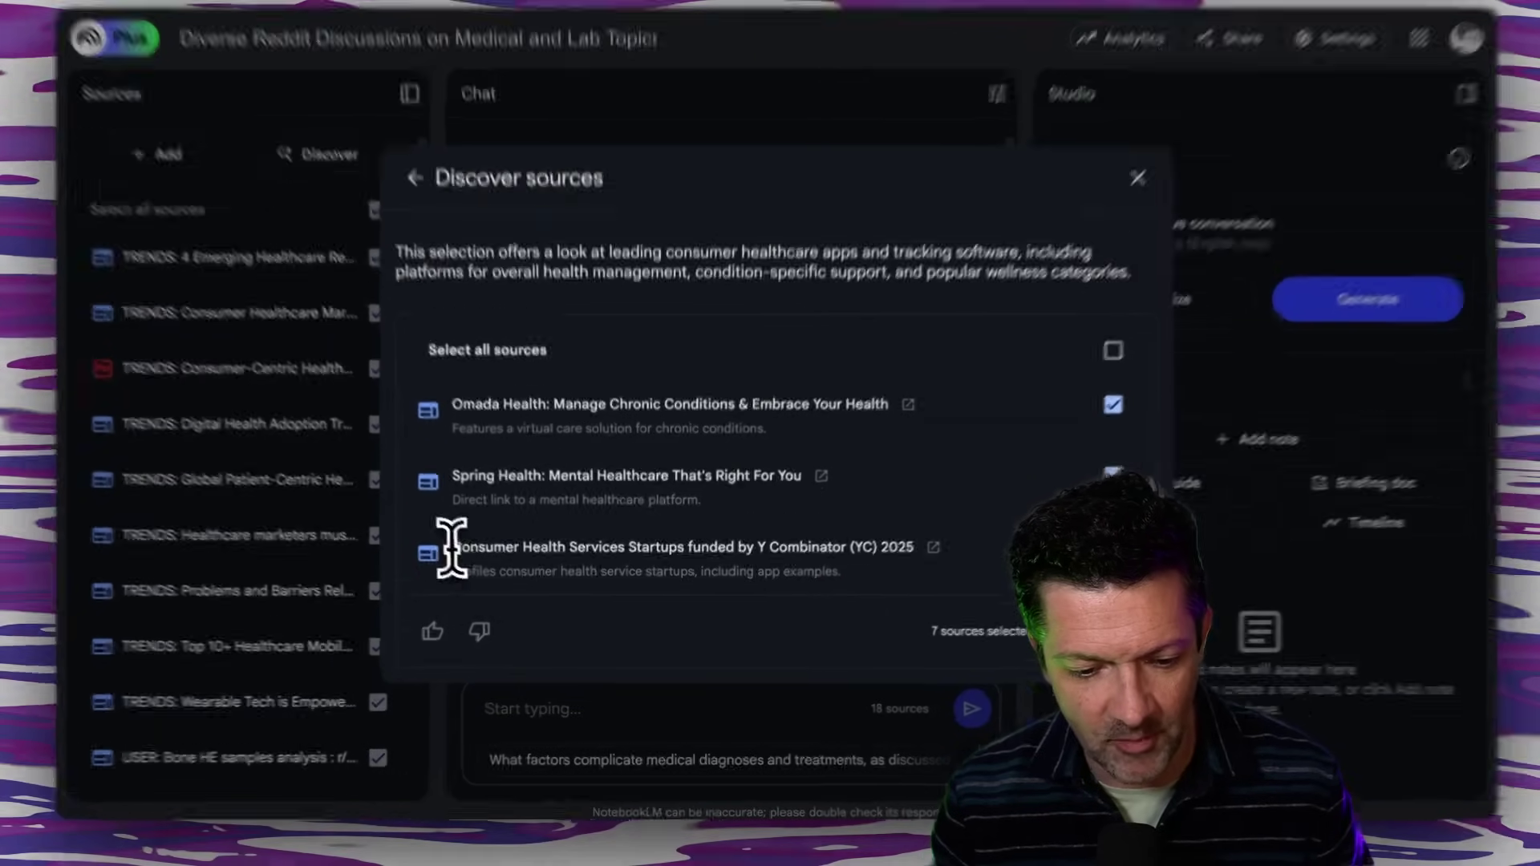
drag(465, 557, 824, 565)
drag(878, 515, 949, 517)
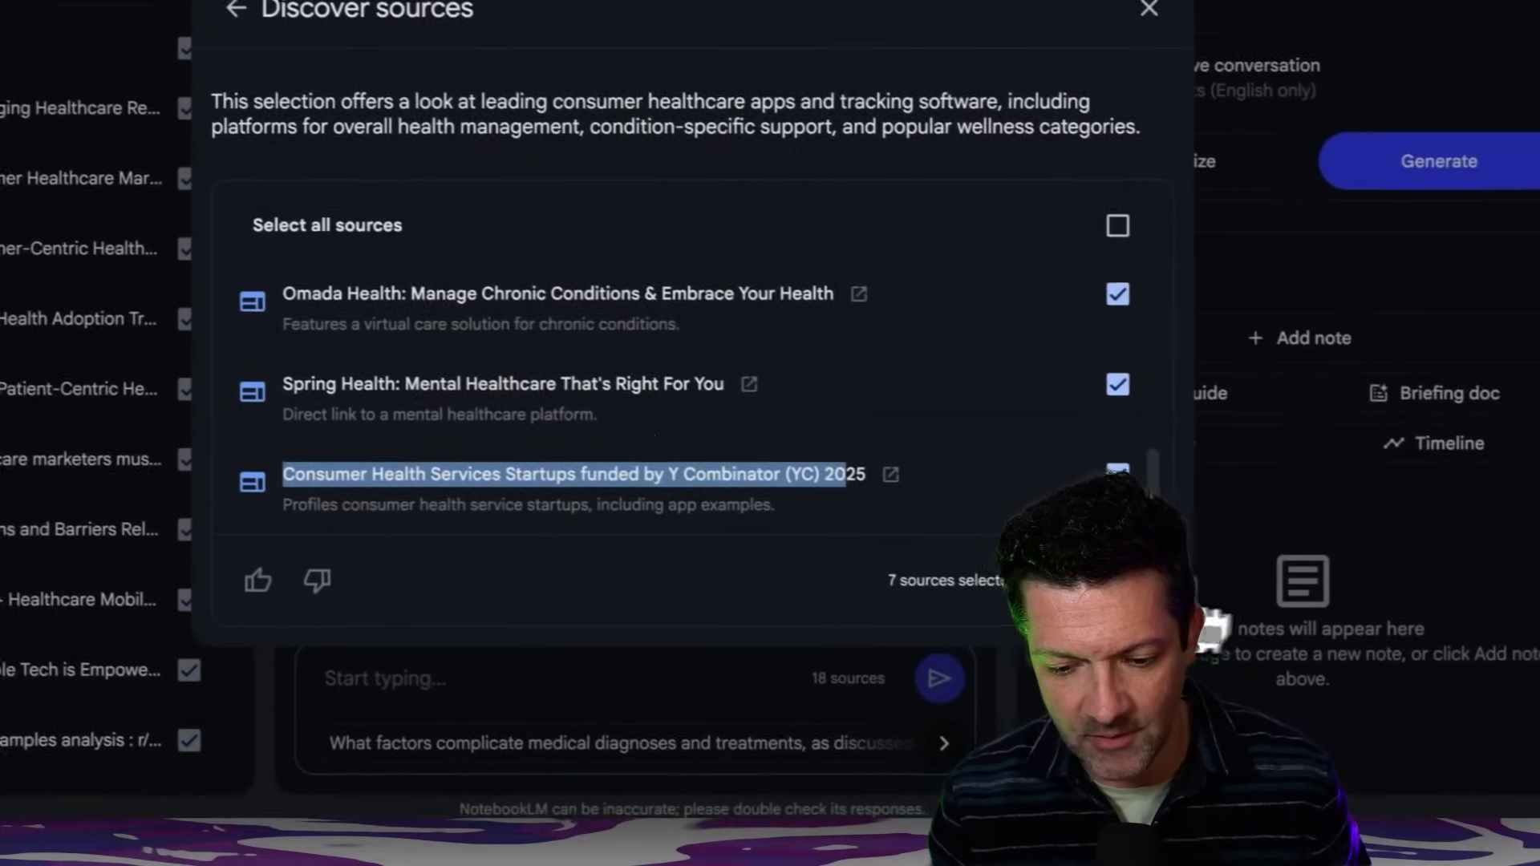
click(1231, 608)
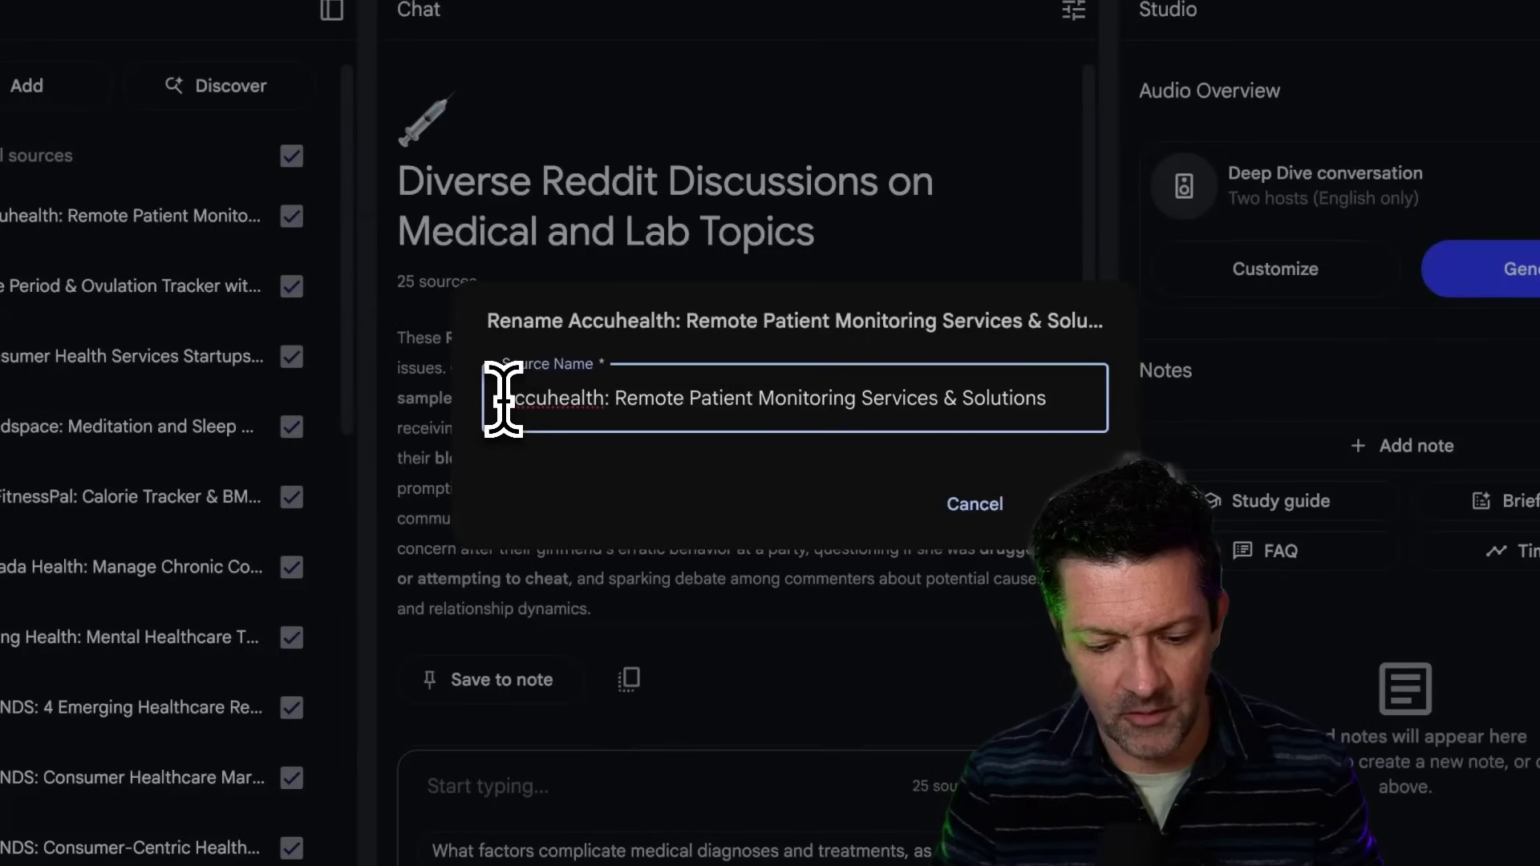
Step: Add the prefix "COMPETITOR: " to the name of the "Accuhealth: Remote Patient Monitoring Services & Solutions" source
click(502, 398)
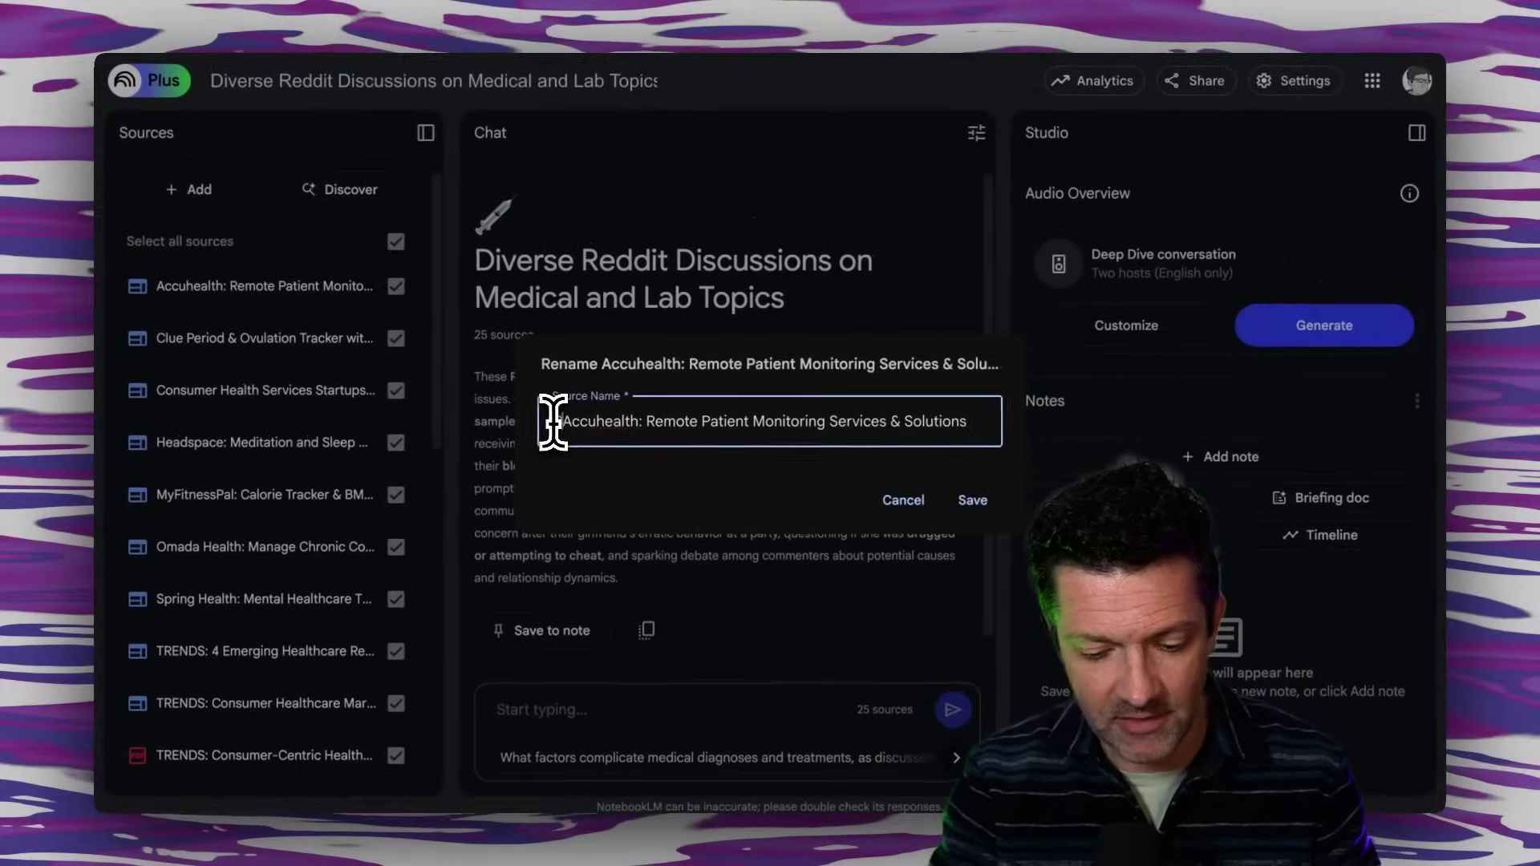
key(Return)
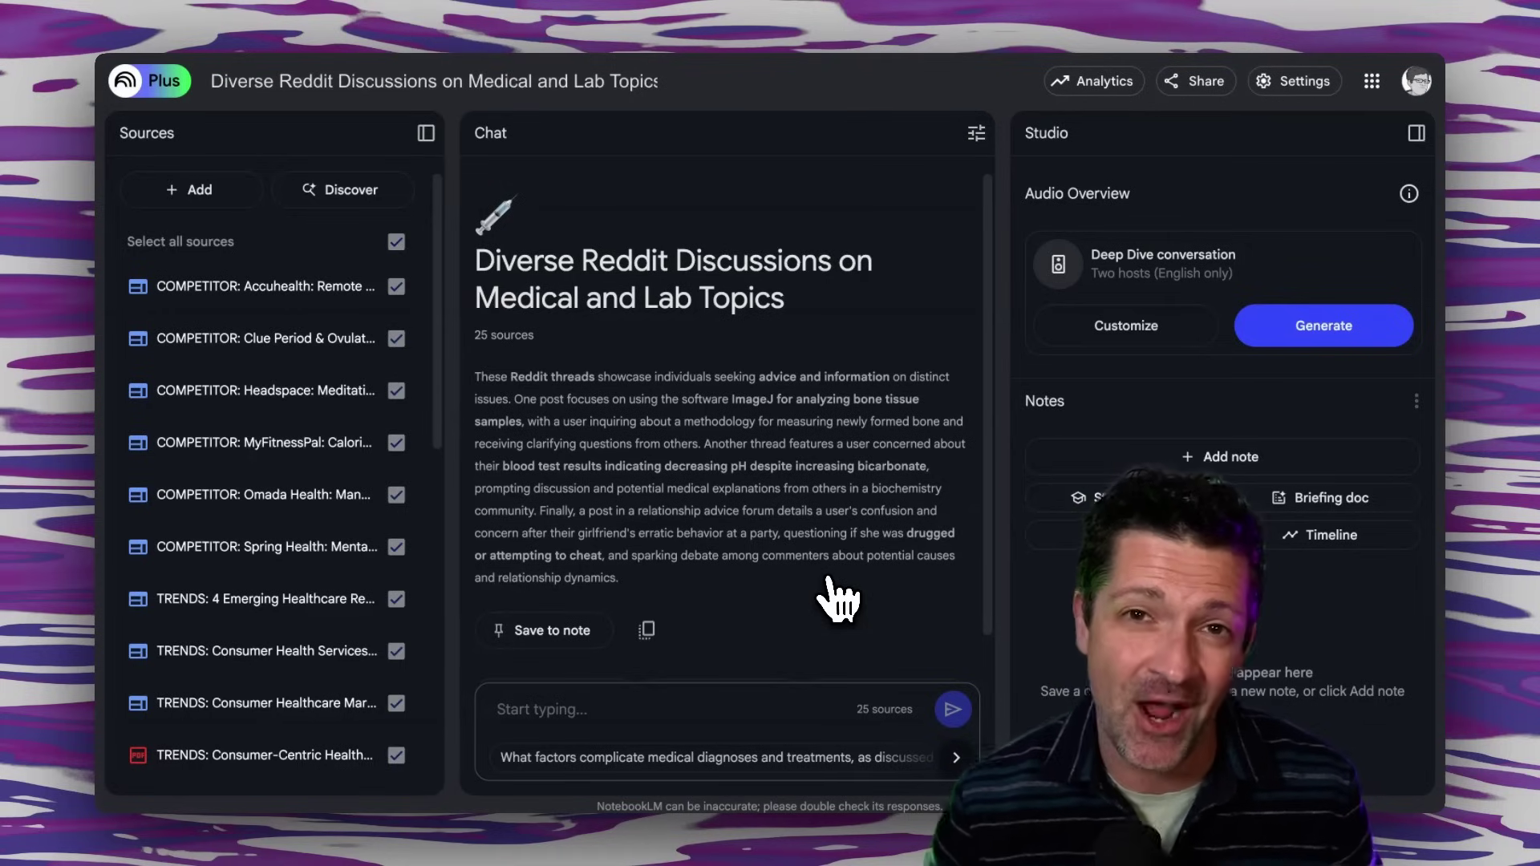
Step: Rename the notebook as "Bloodworks"
double_click(281, 81)
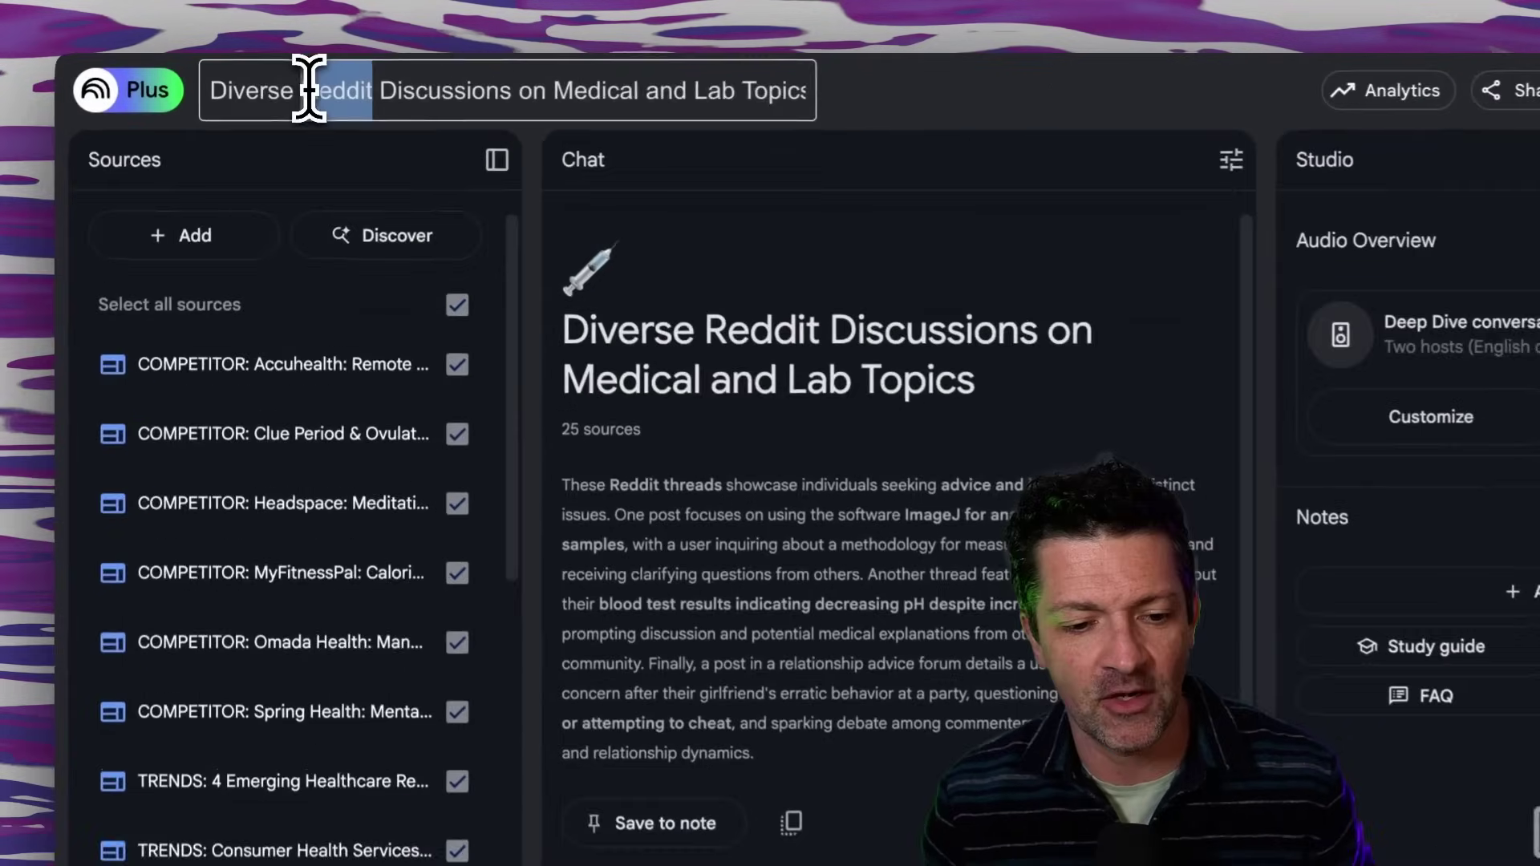
key(ctrl+a)
text(Bloodwork)
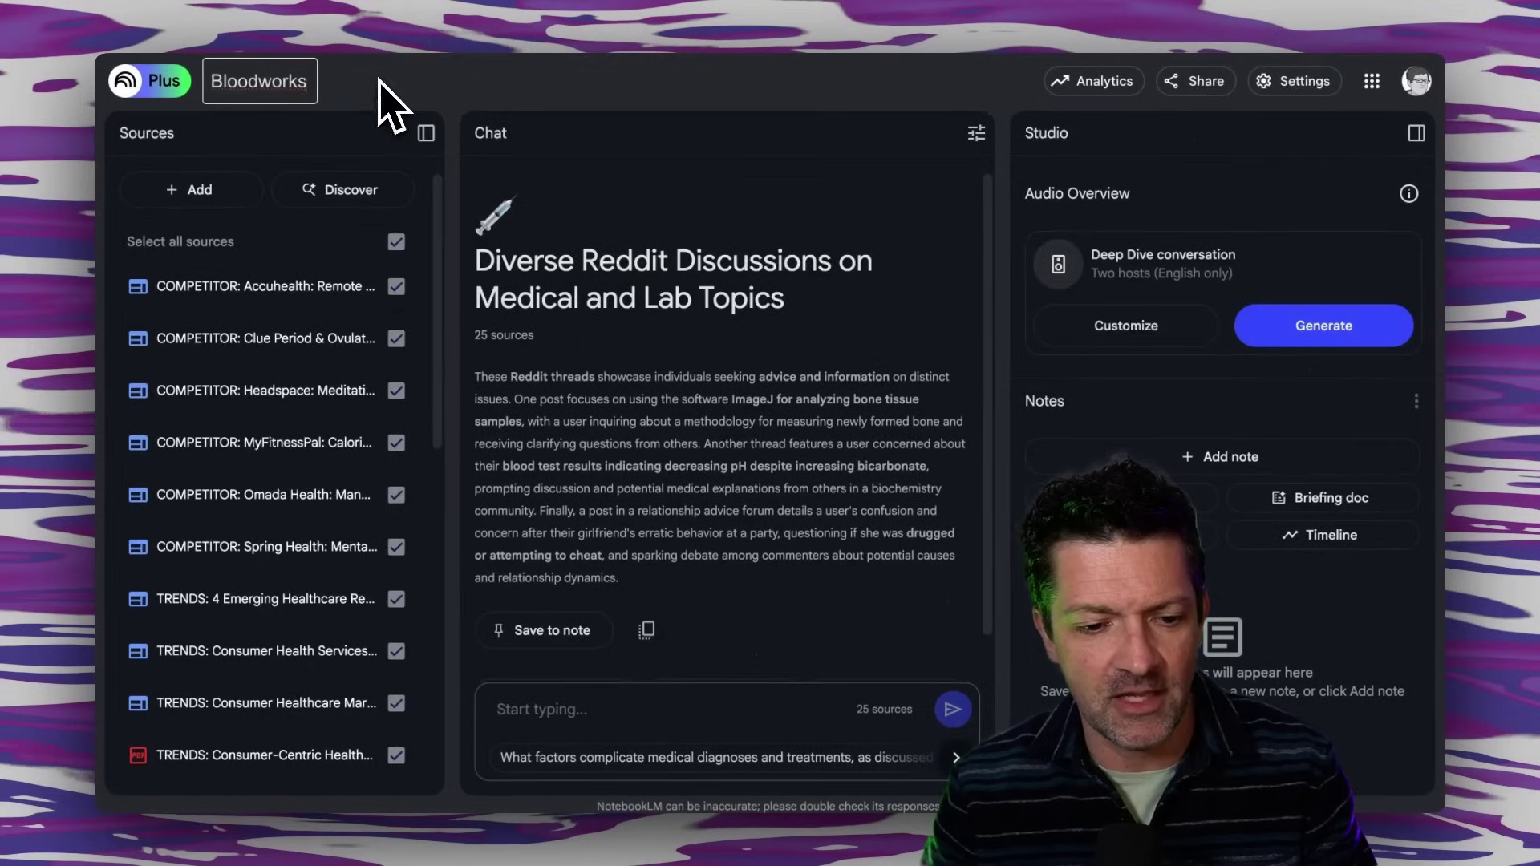
text(s)
key(Return)
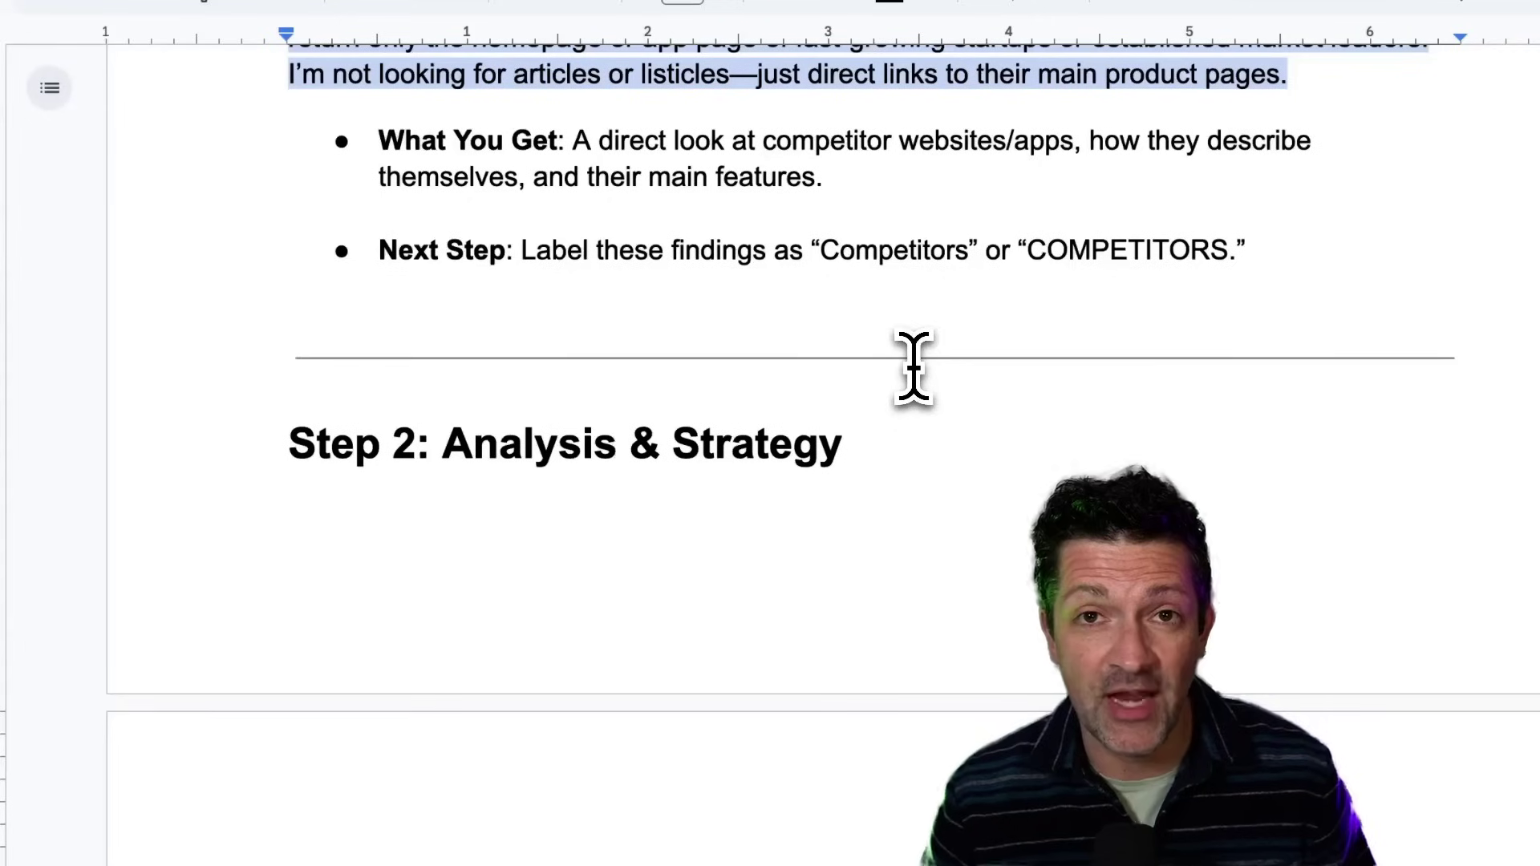
Step: Switch to the guide in Google Docs and copy the suggested prompt from section 2.1, Pain Point Analysis
drag(856, 465, 251, 454)
click(658, 505)
scroll(657, 513, down, 5)
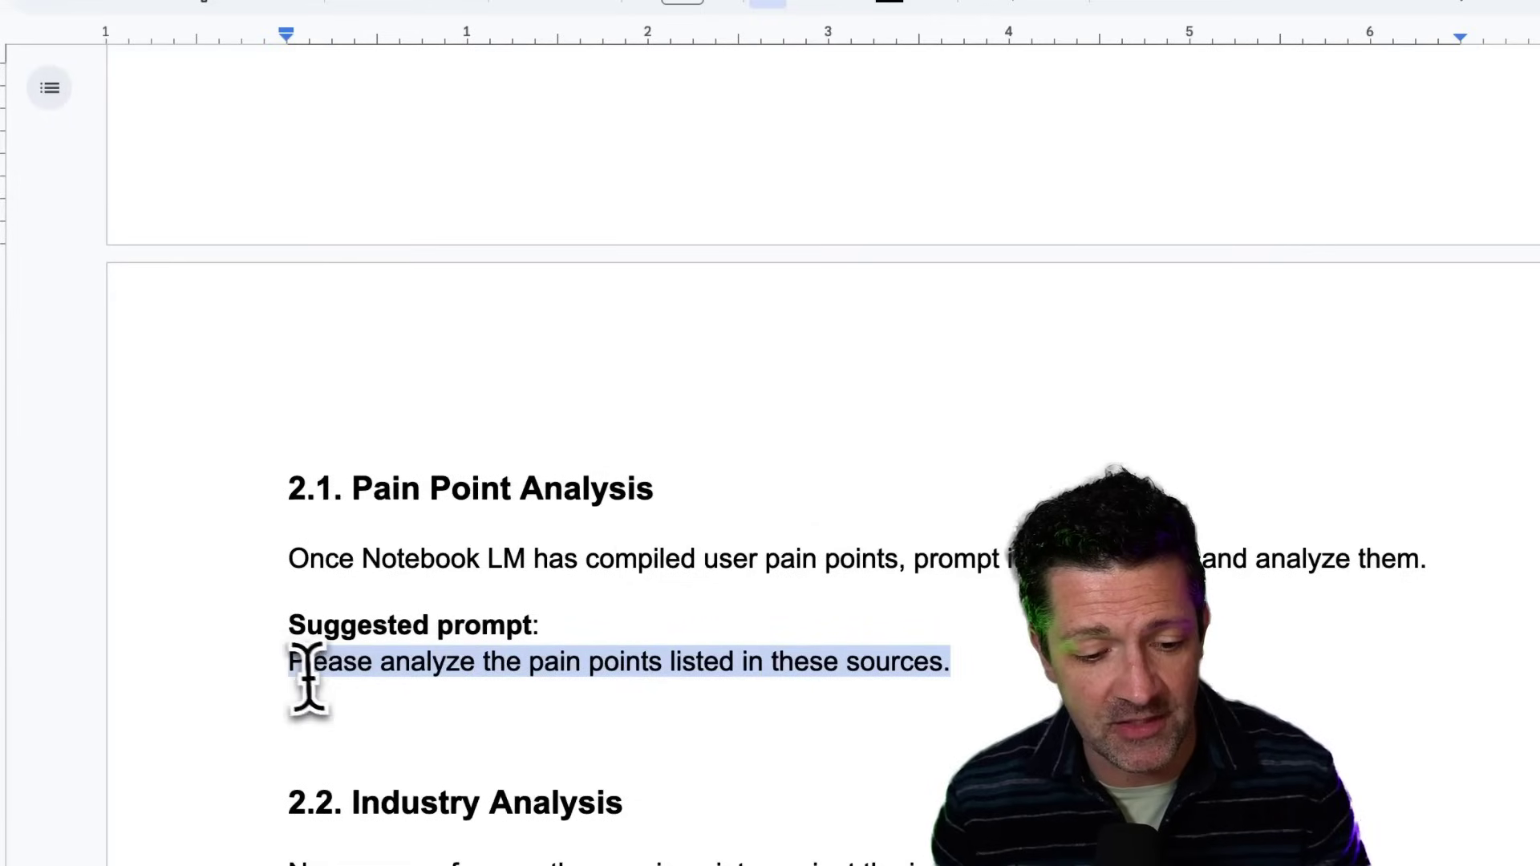
drag(289, 670, 921, 690)
key(ctrl+c)
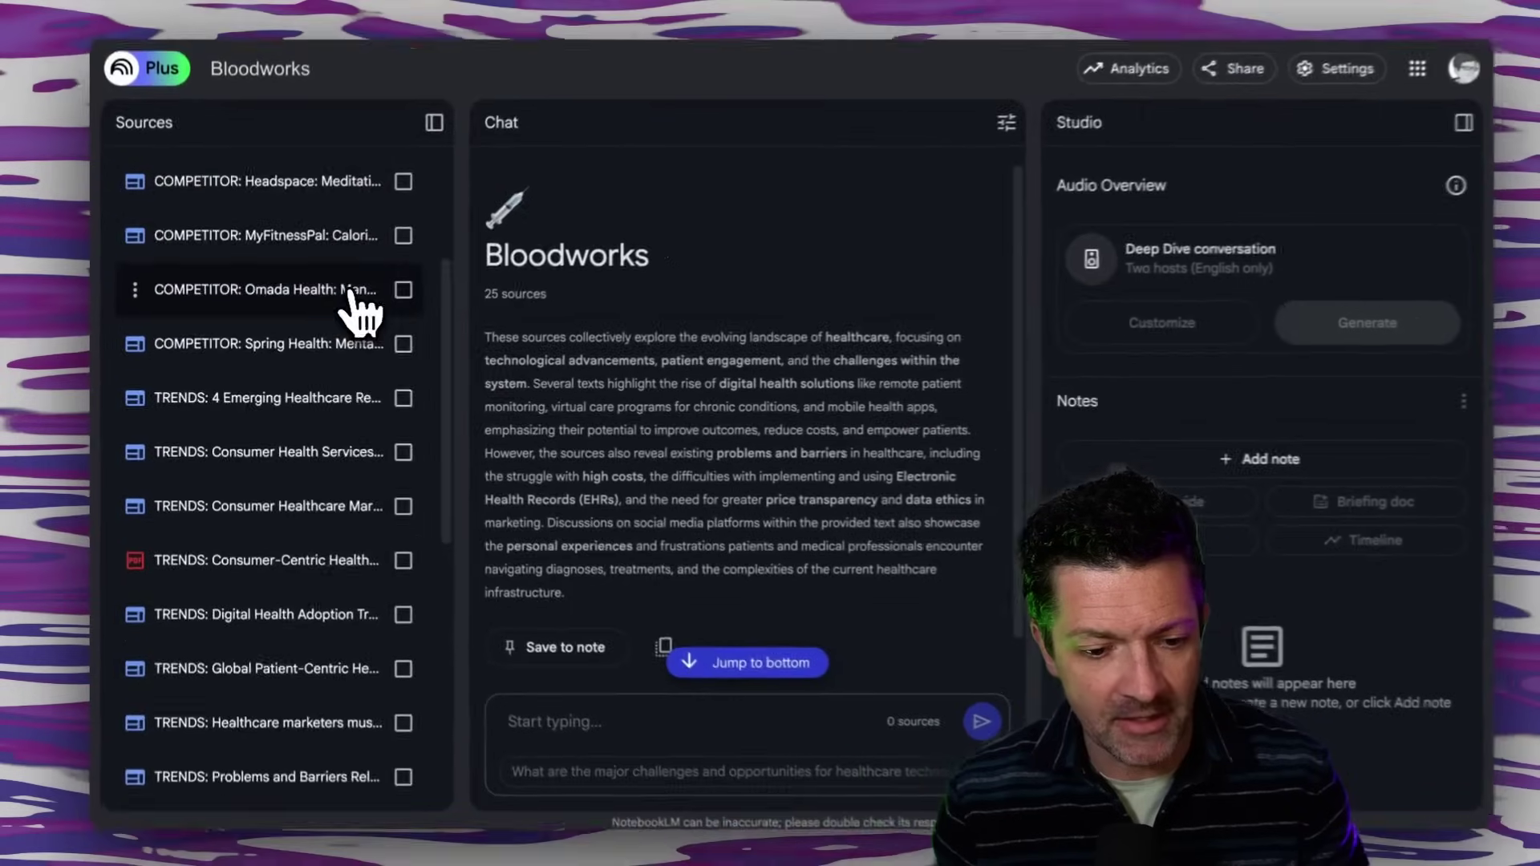
Step: In the Bloodworks notebook, include only the nine sources prefixed "USER:" for the chat, leaving the TRENDS and COMPETITOR sources out
scroll(361, 311, down, 8)
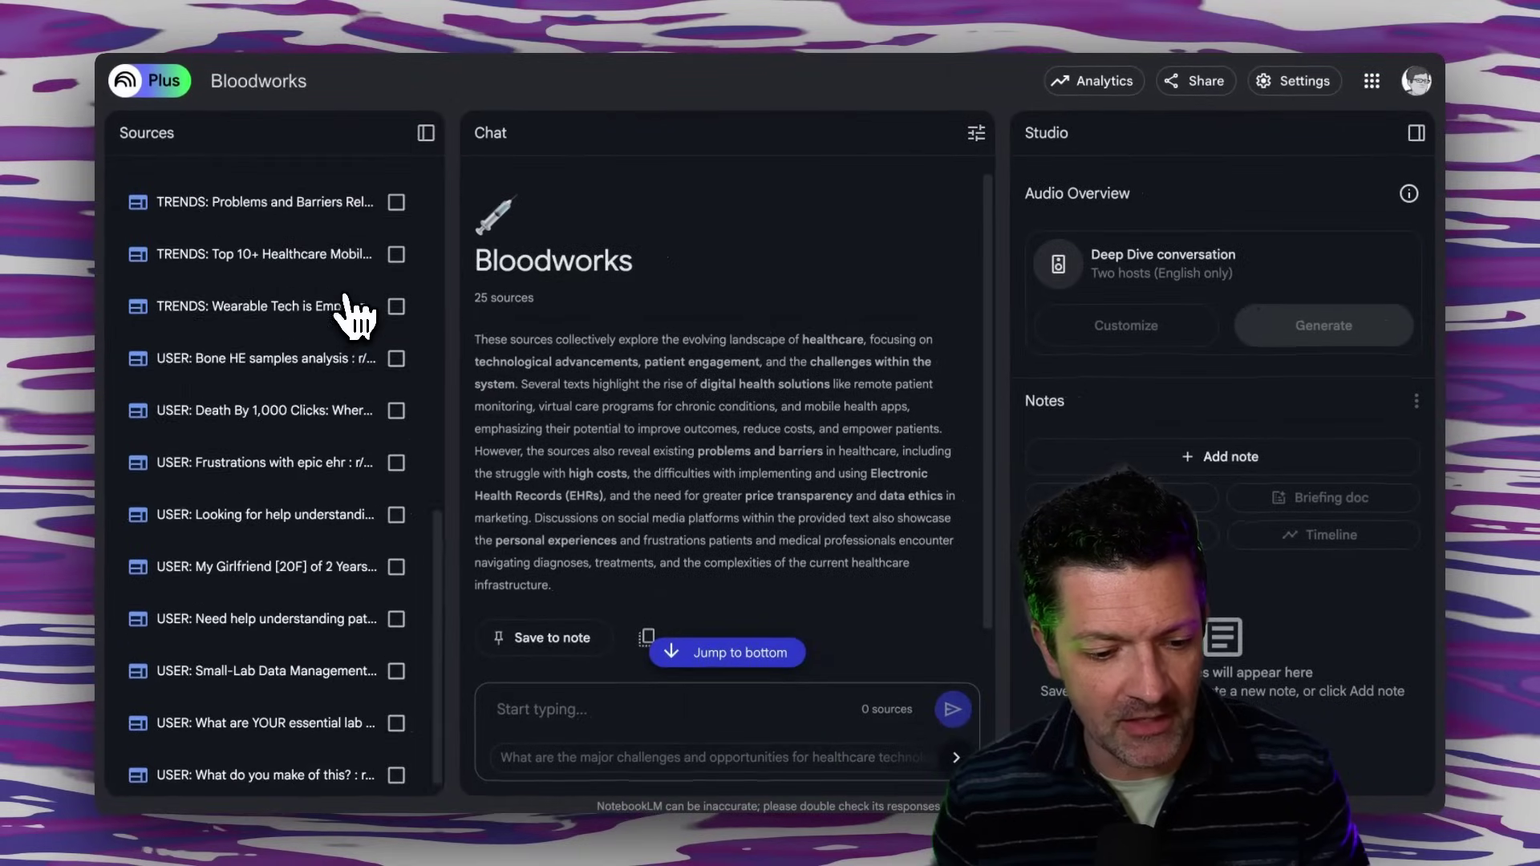
click(397, 353)
click(397, 405)
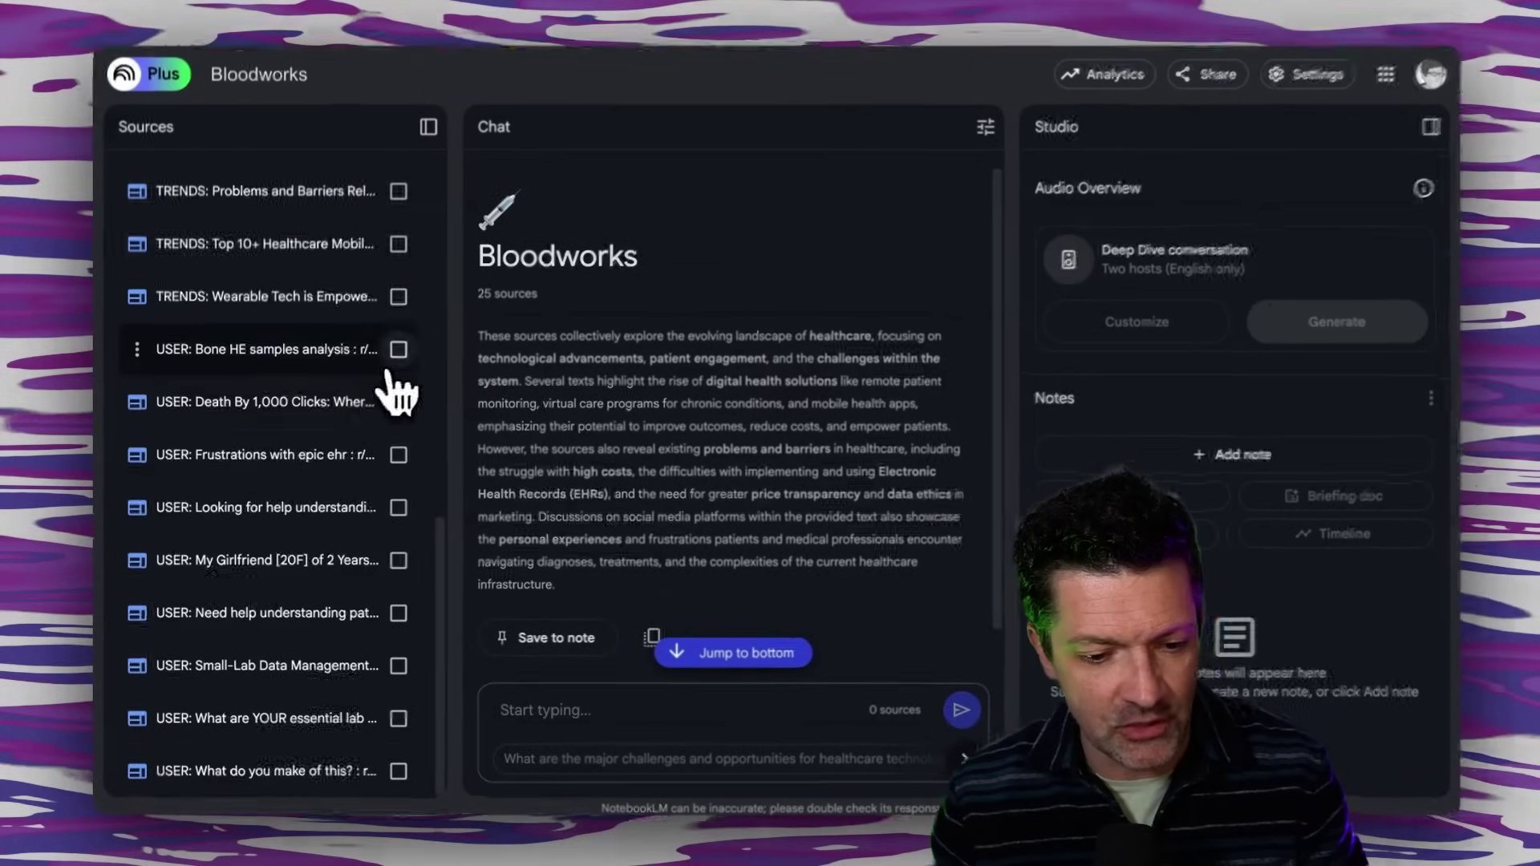
click(459, 392)
click(459, 462)
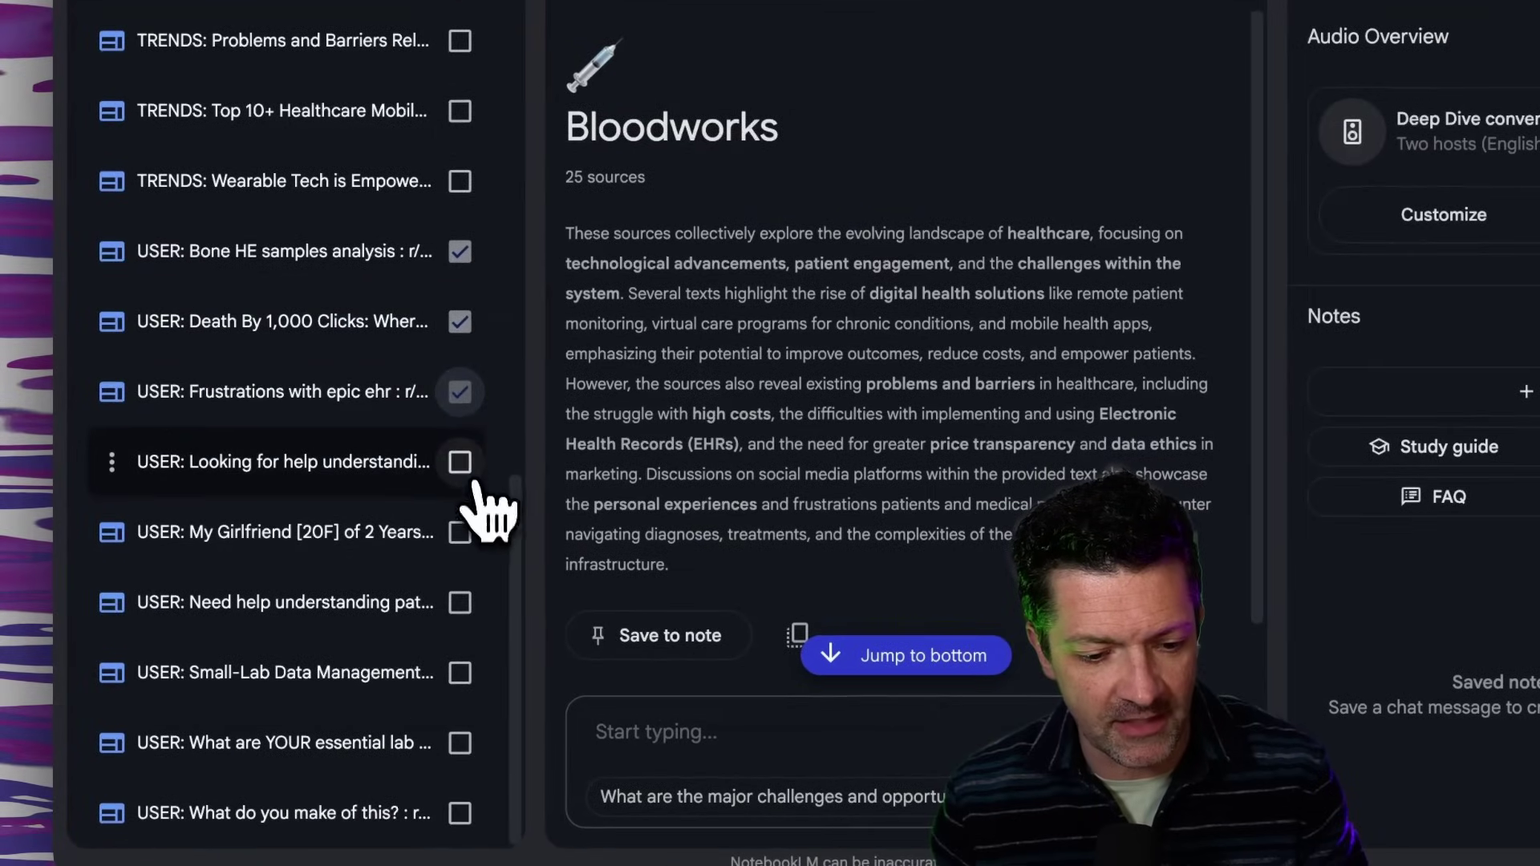
click(459, 531)
click(459, 602)
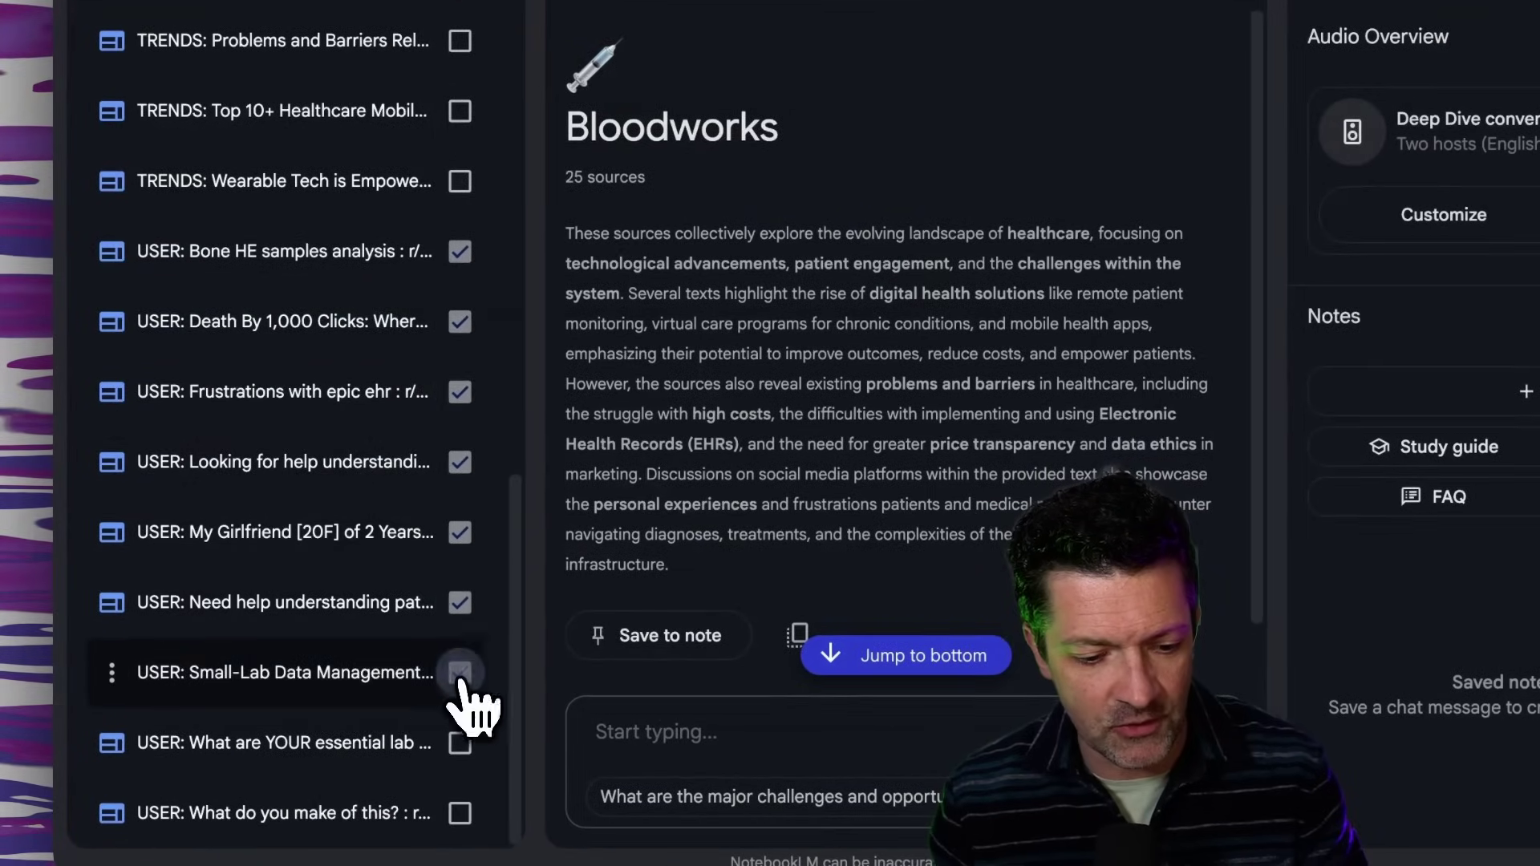
click(459, 672)
click(459, 743)
scroll(397, 561, up, 3)
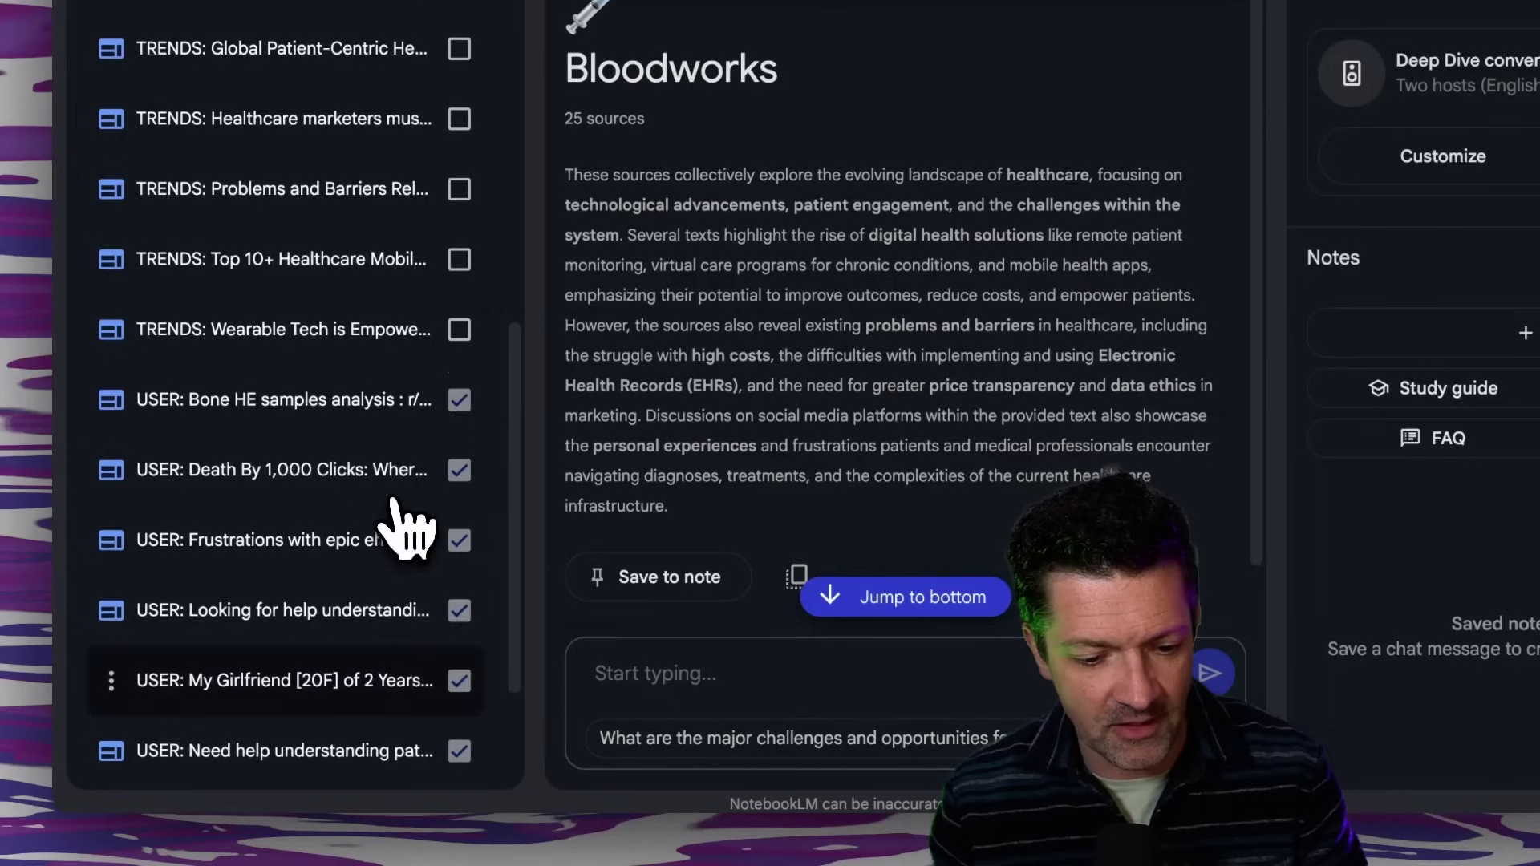
Step: Ask the chat "Please analyze the pain points listed in these sources." and review the answer's EHR and miscommunication points
key(ctrl+v)
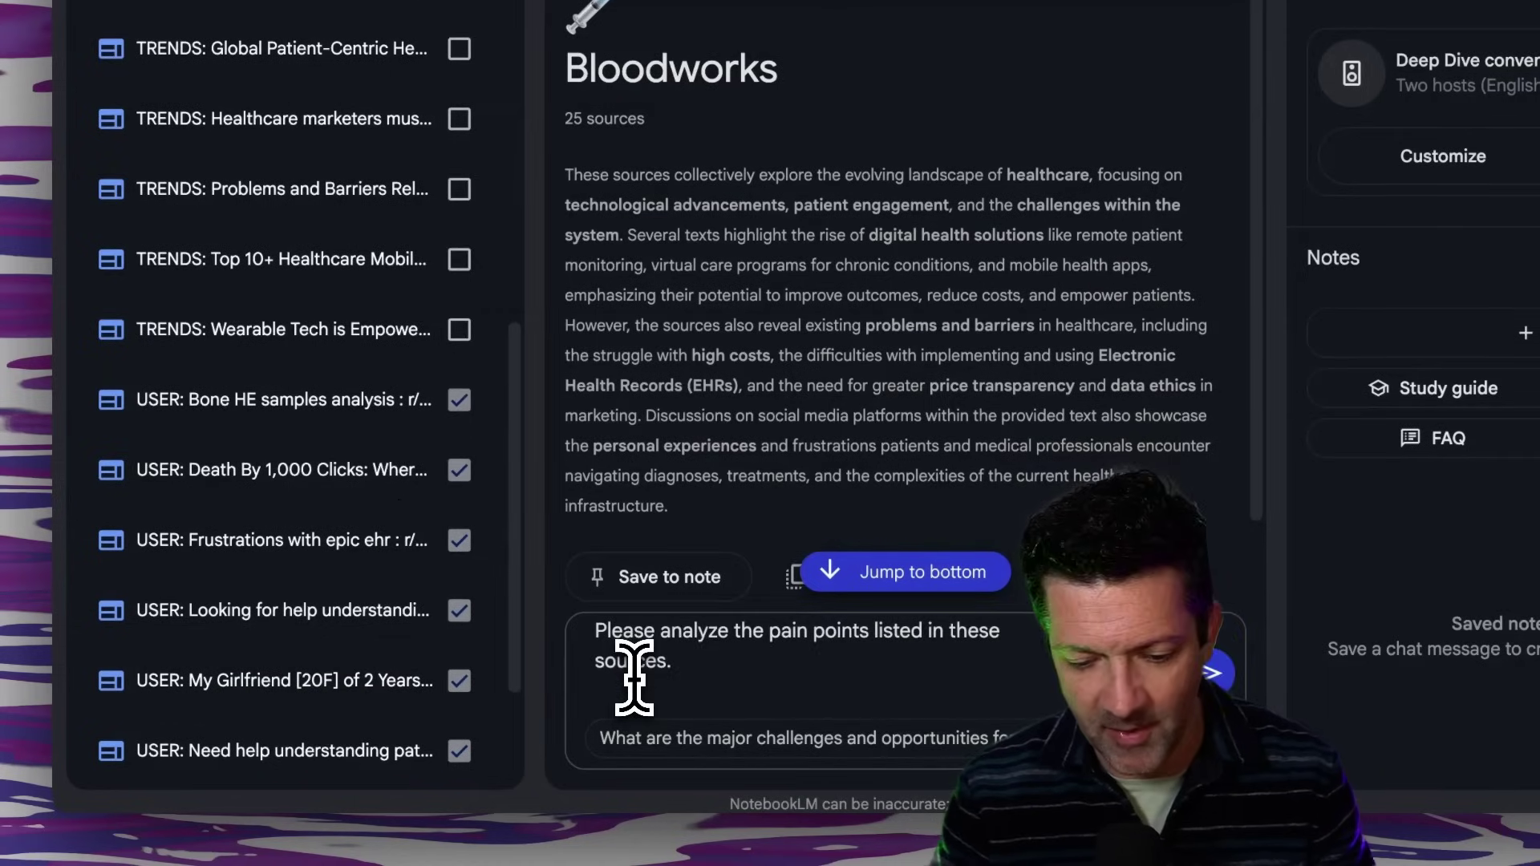
key(Return)
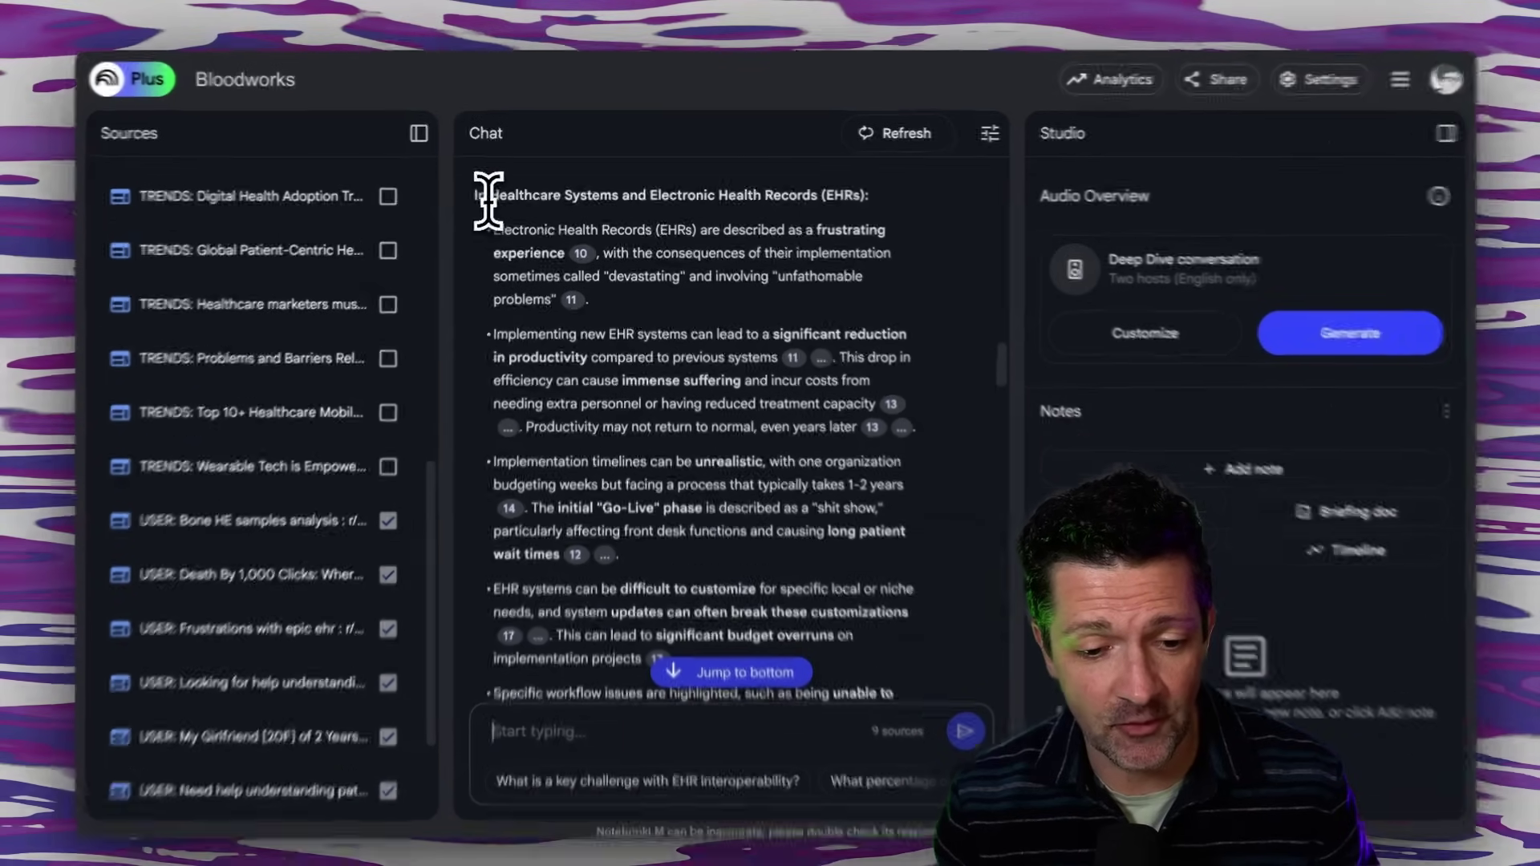
mouse_move(493, 196)
mouse_down()
mouse_move(827, 204)
mouse_move(940, 234)
mouse_up()
click(942, 234)
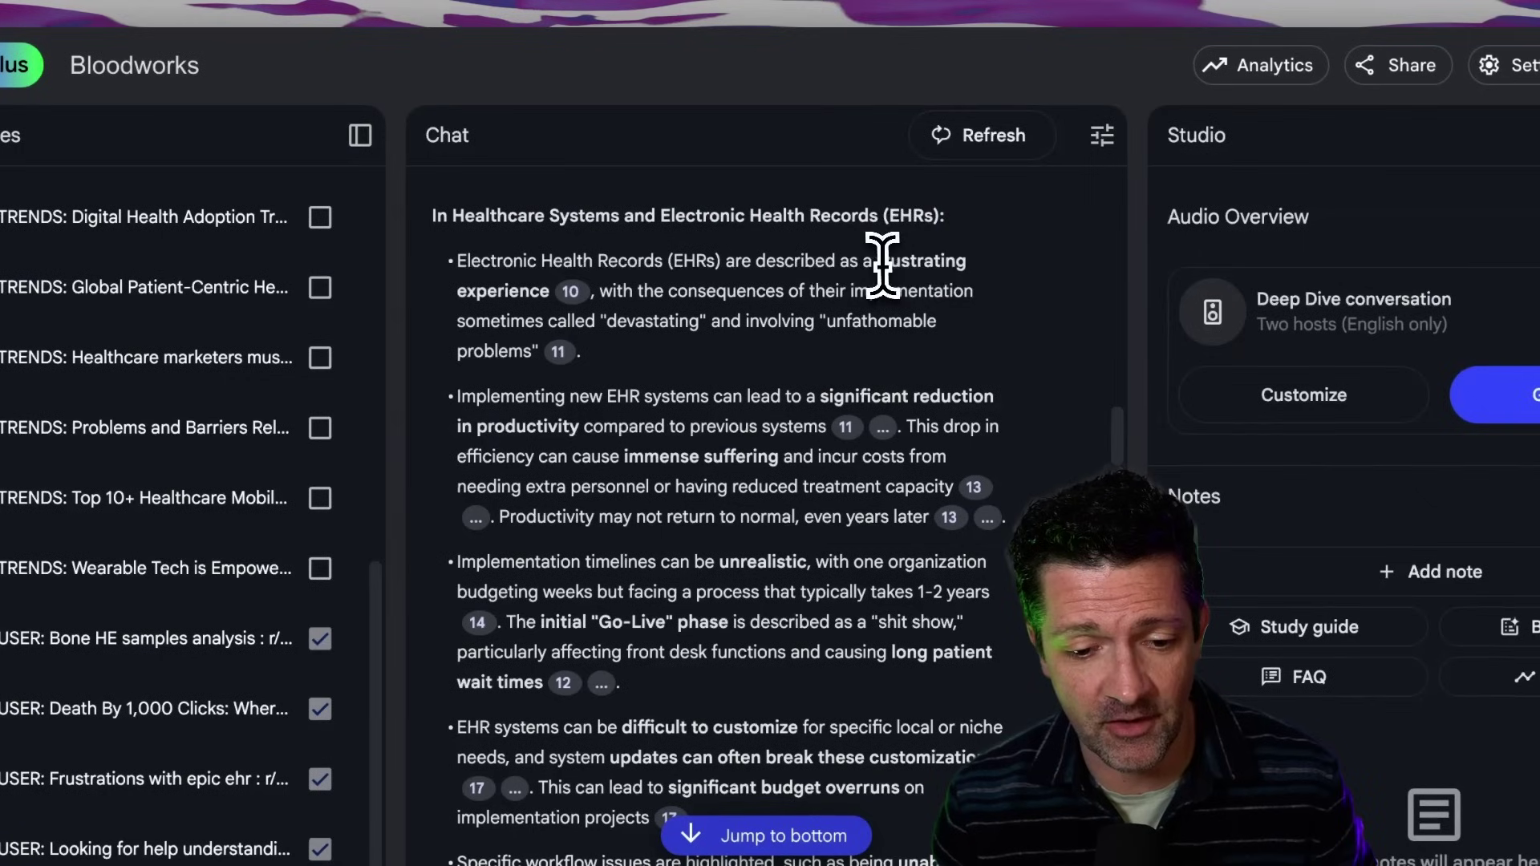
drag(834, 265, 503, 321)
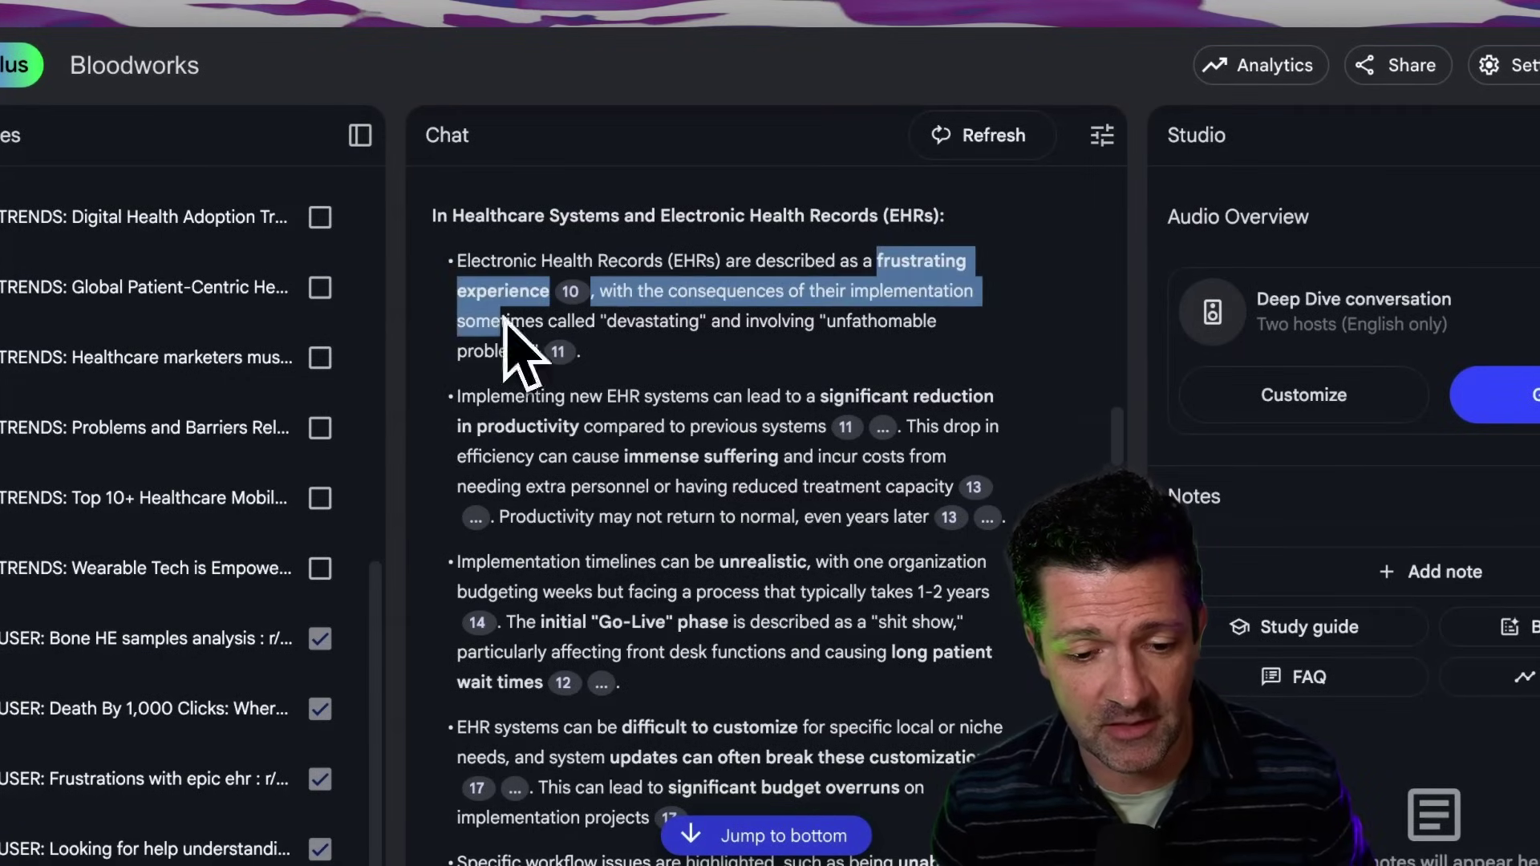
scroll(501, 317, down, 15)
drag(970, 198, 442, 207)
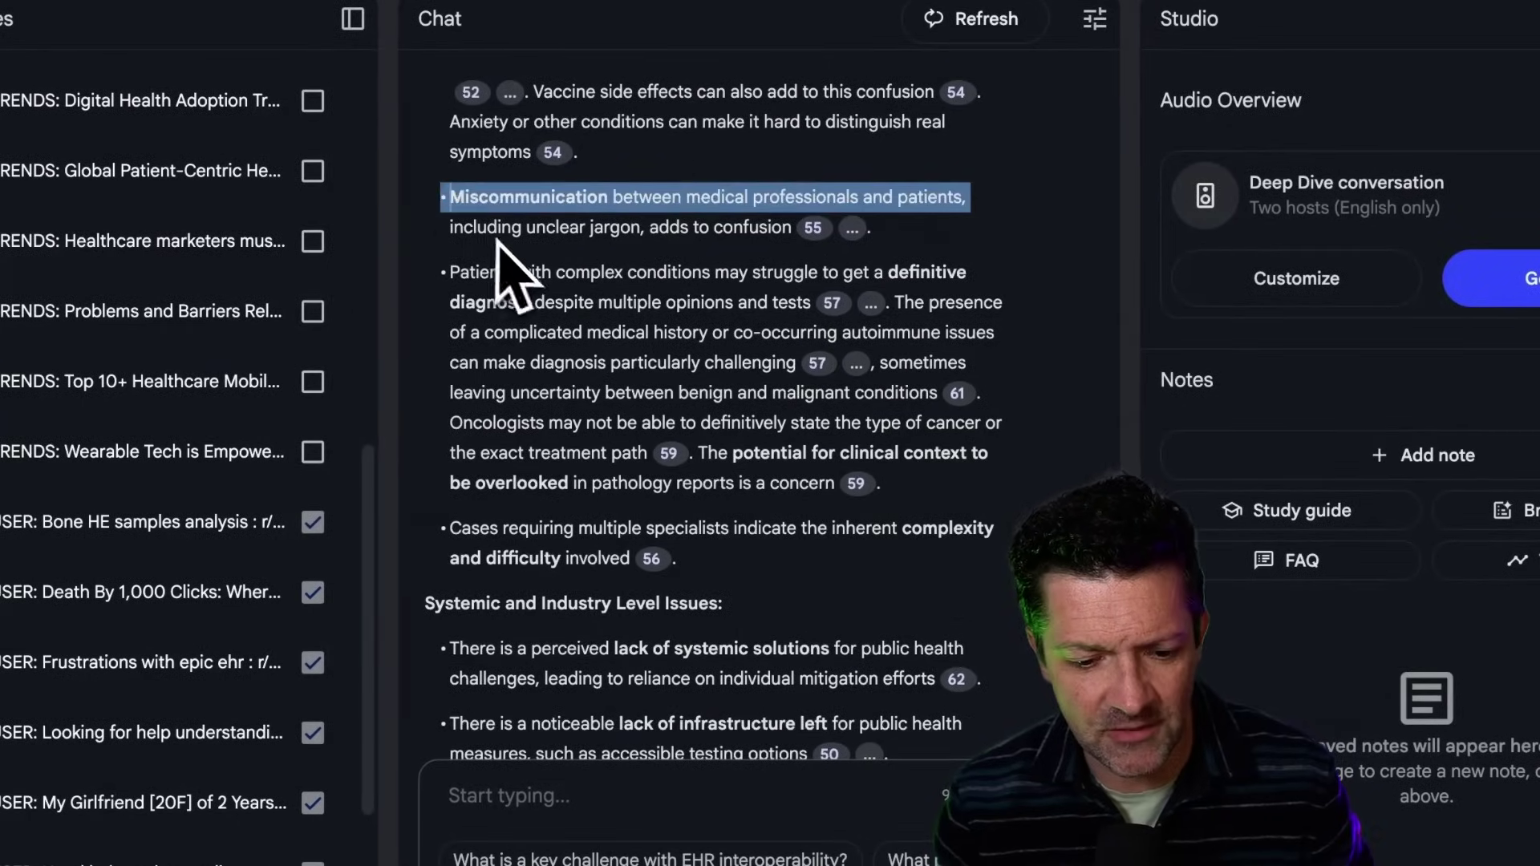
Step: Save the pain point analysis answer as a note and convert that note to a source
scroll(706, 562, down, 5)
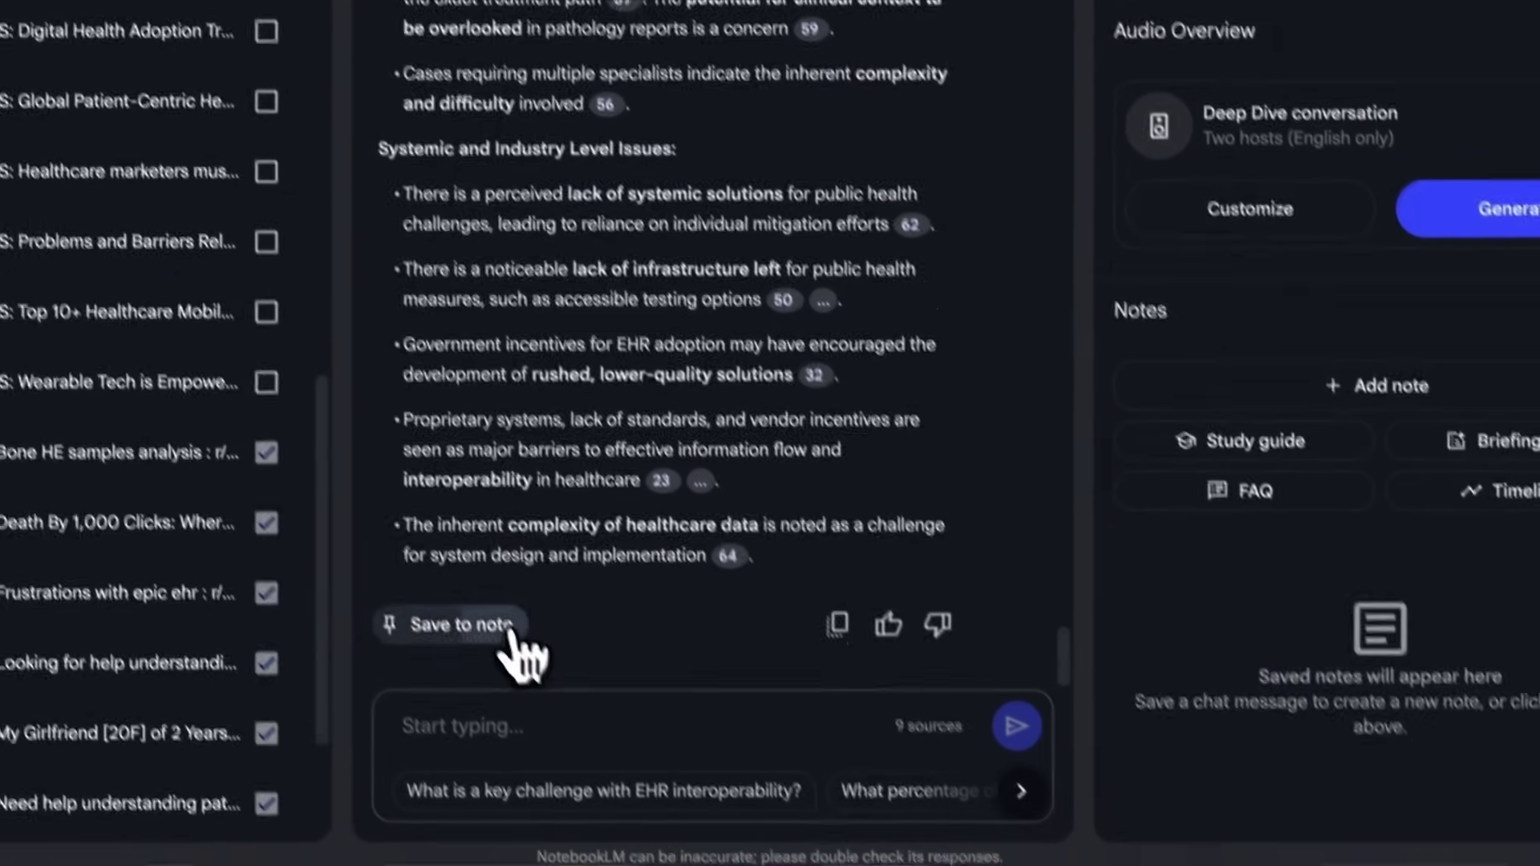
click(521, 694)
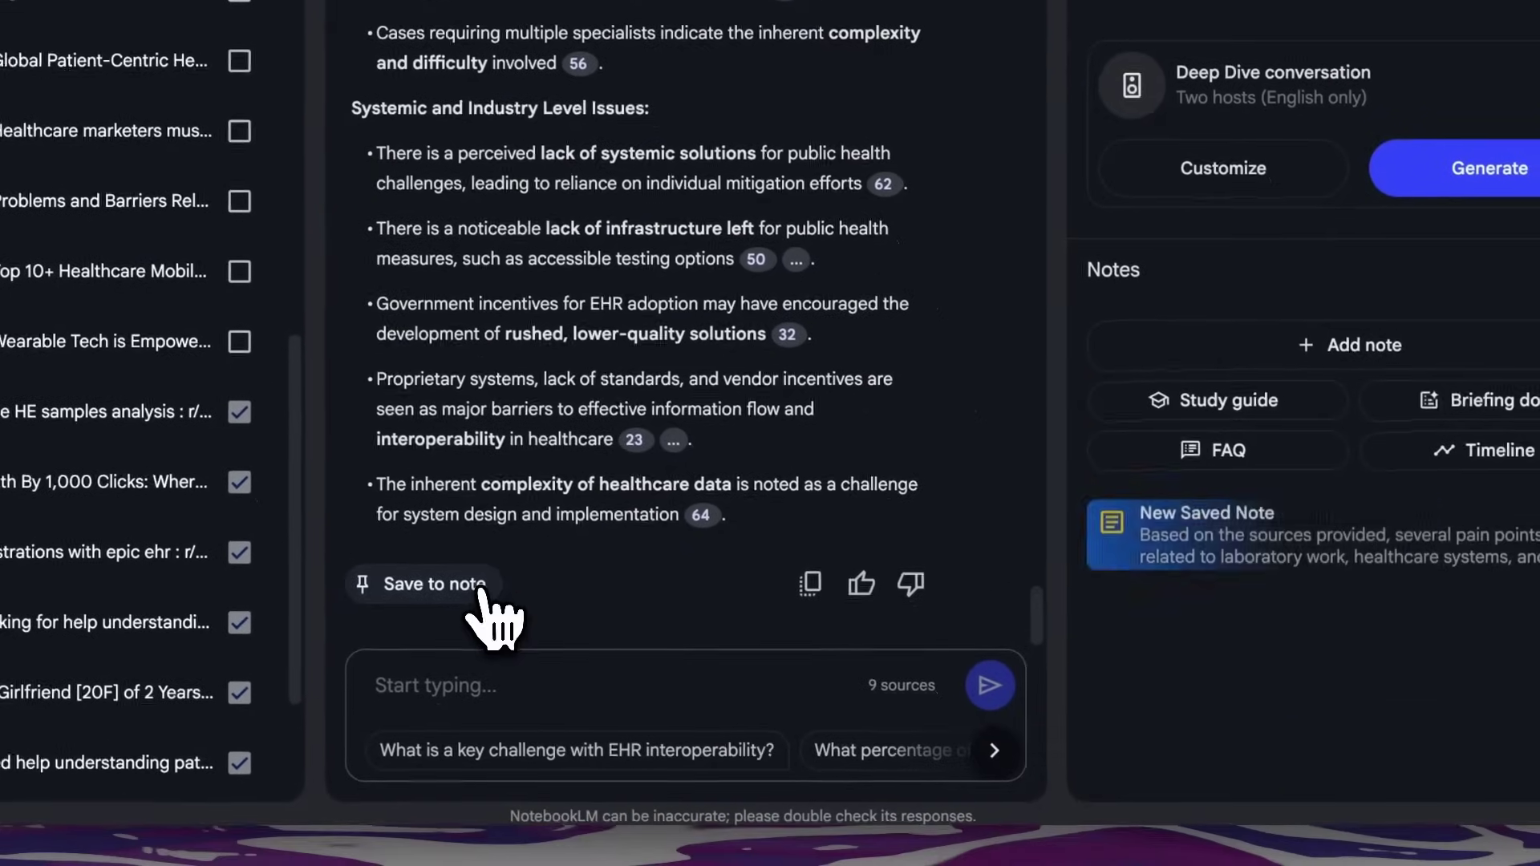
click(1332, 634)
scroll(1155, 537, down, 10)
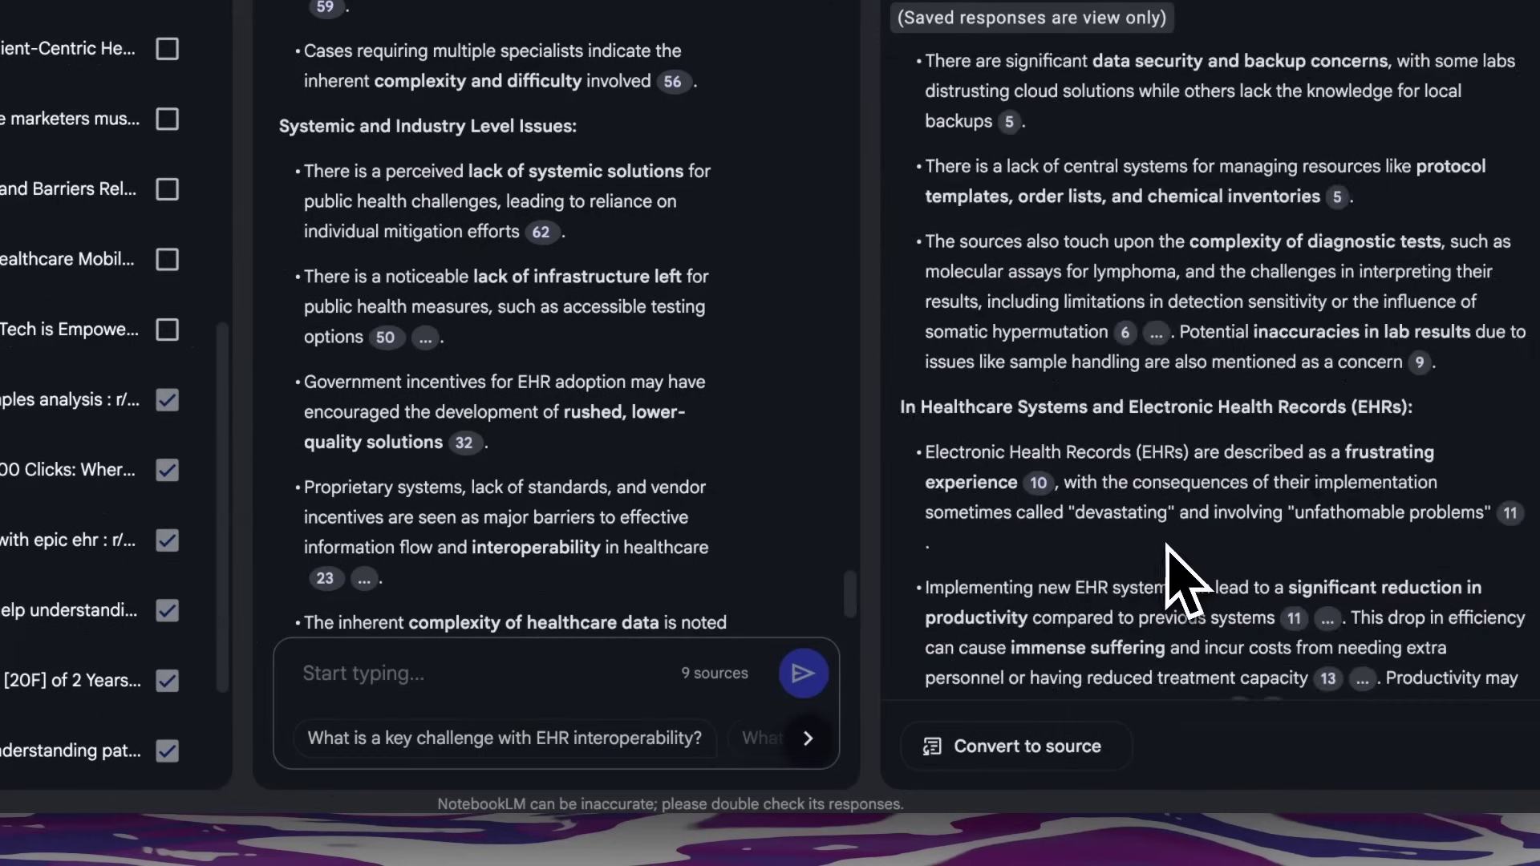
click(1019, 748)
scroll(413, 581, down, 3)
scroll(419, 585, up, 1)
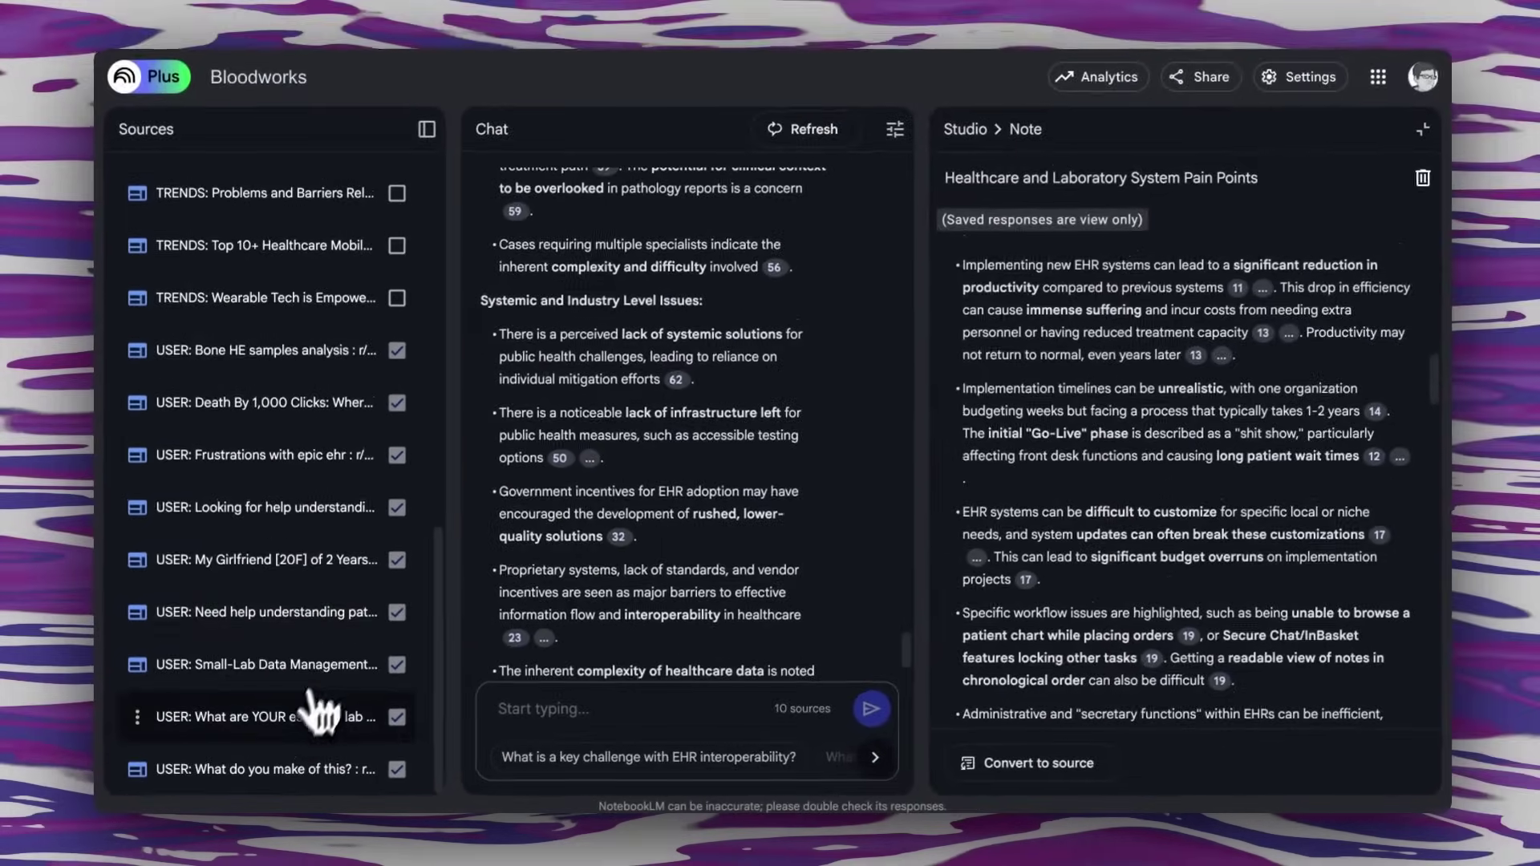
Step: Rename the source converted from the pain point note to "USER: PAIN POINTS"
scroll(321, 561, up, 8)
click(130, 166)
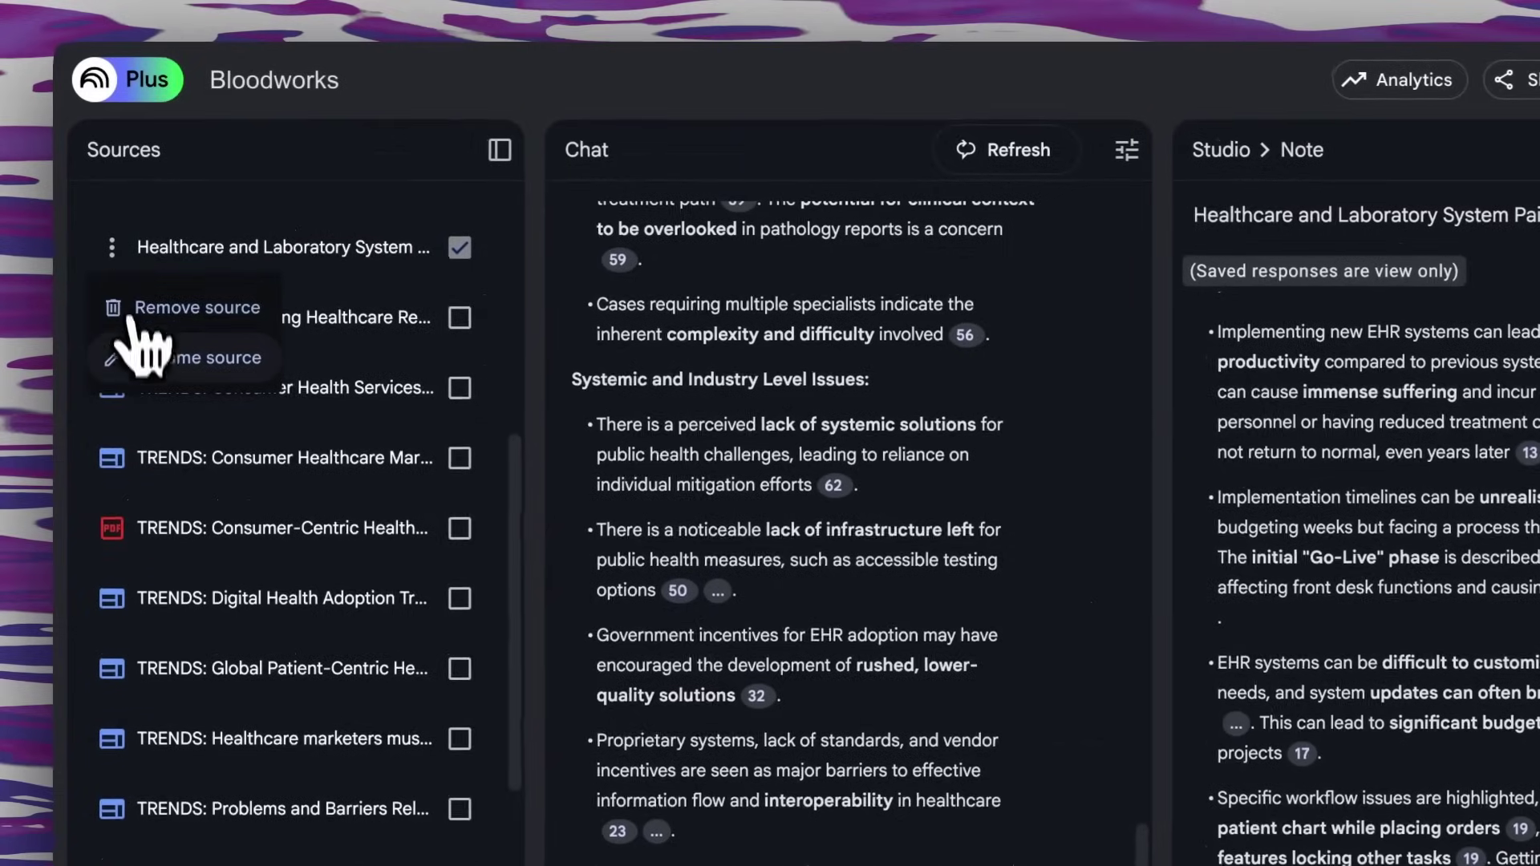
click(132, 362)
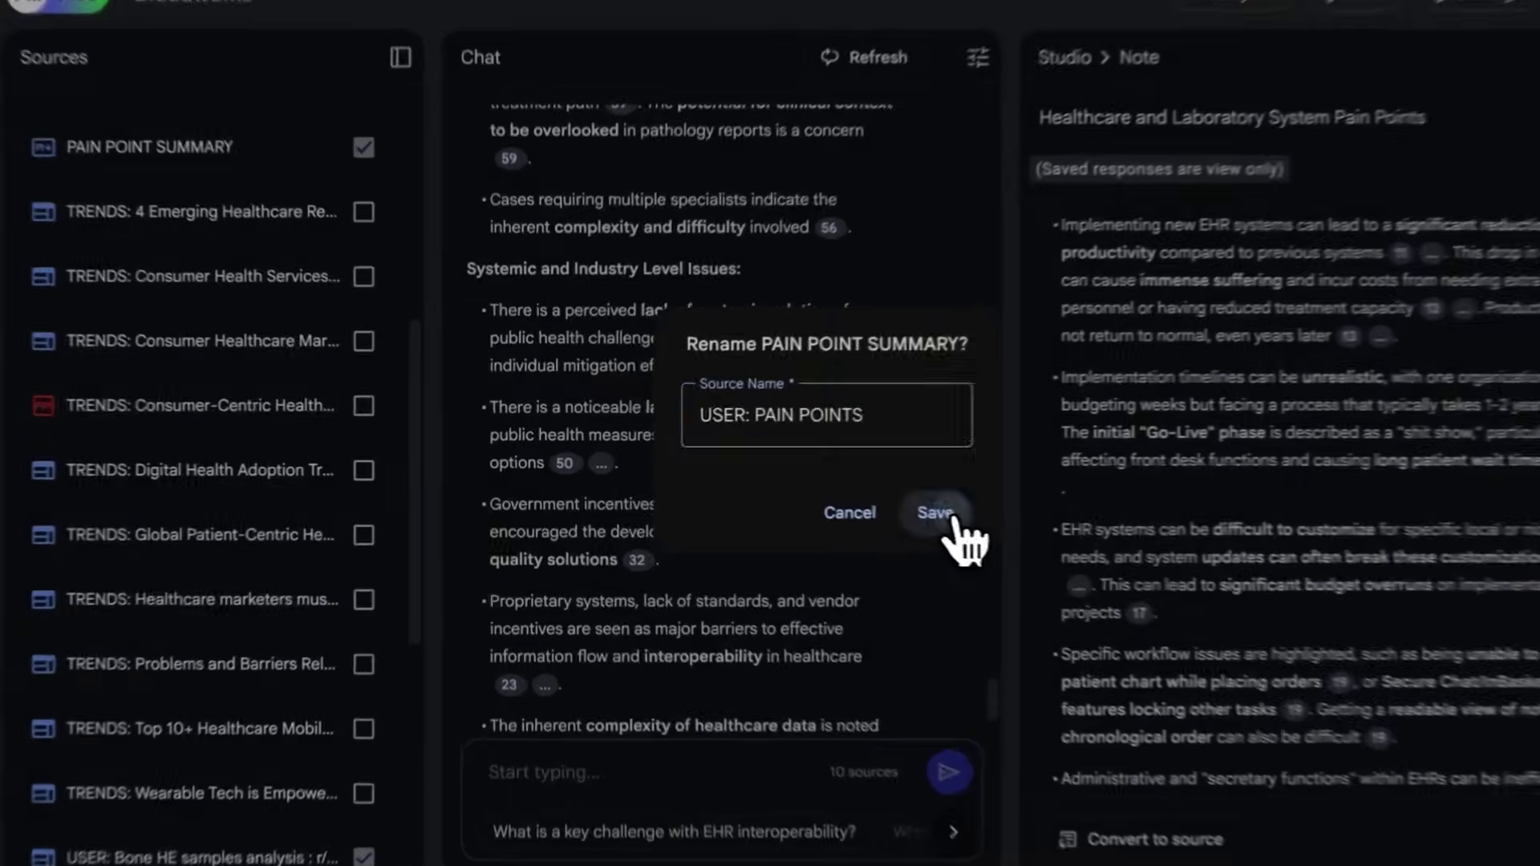
click(858, 500)
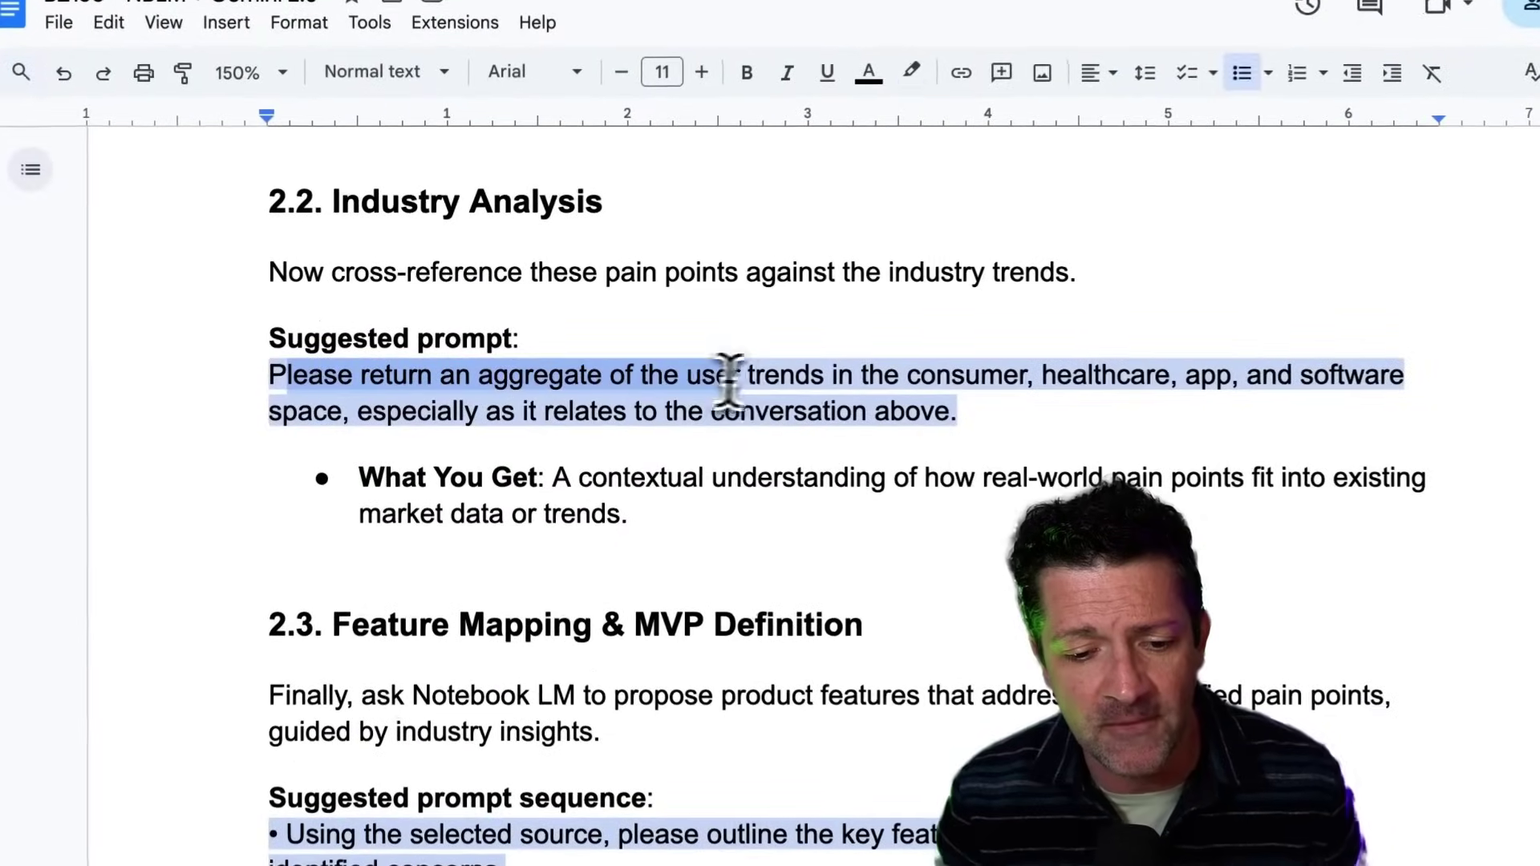
Step: Copy the suggested prompt from section 2.2, Industry Analysis, in the guide and paste it into the Bloodworks notebook chat in NotebookLM
drag(688, 361, 718, 361)
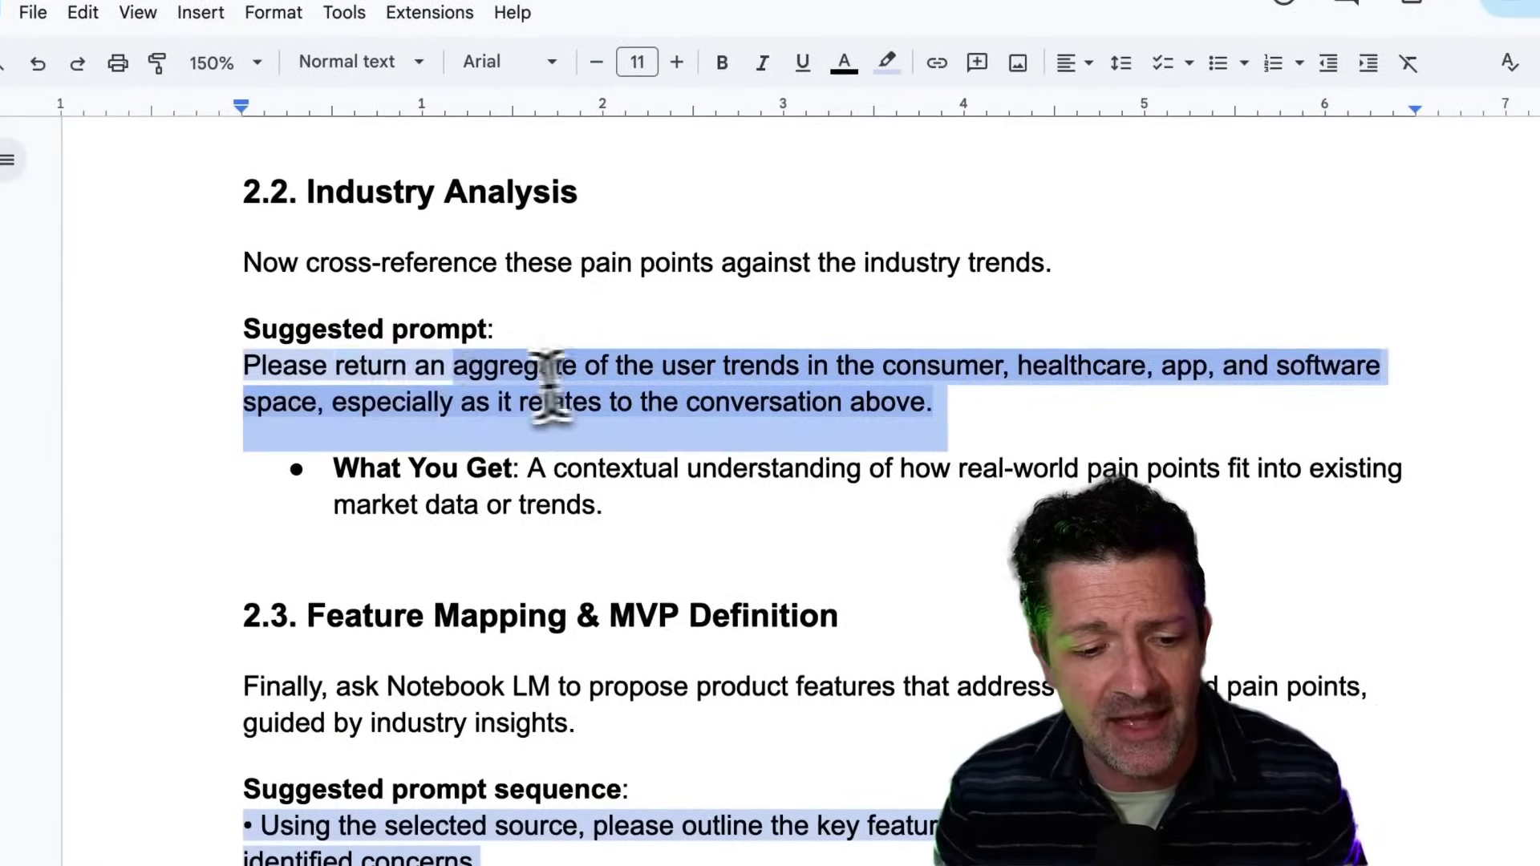
triple_click(259, 383)
key(ctrl+c)
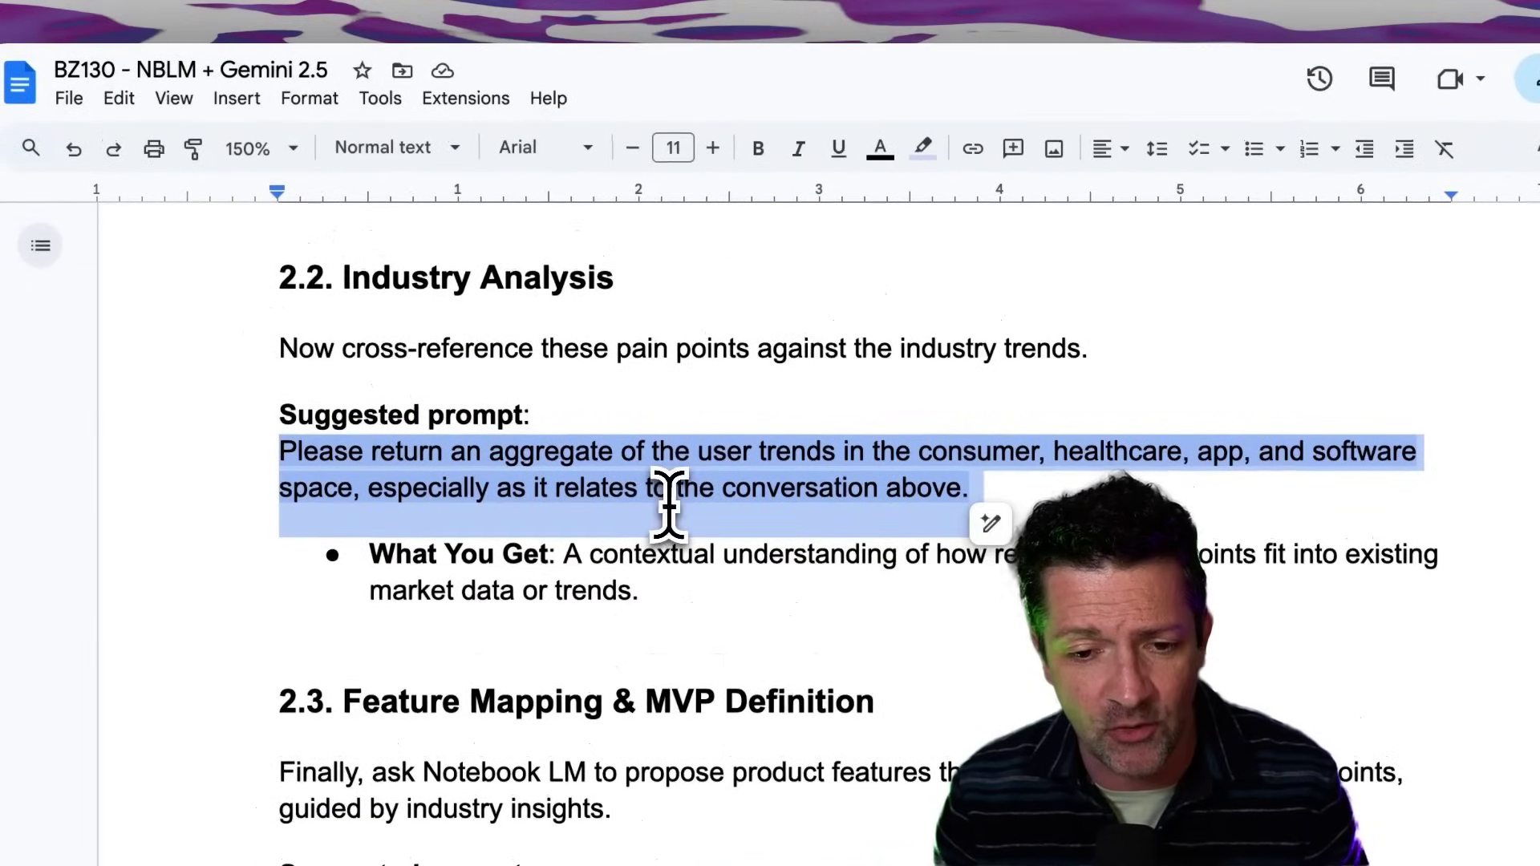
key(alt+Tab)
click(671, 680)
key(ctrl+v)
Step: Include the TRENDS sources for the chat and exclude the individual USER sources, keeping "USER: PAIN POINTS" included
scroll(448, 572, down, 7)
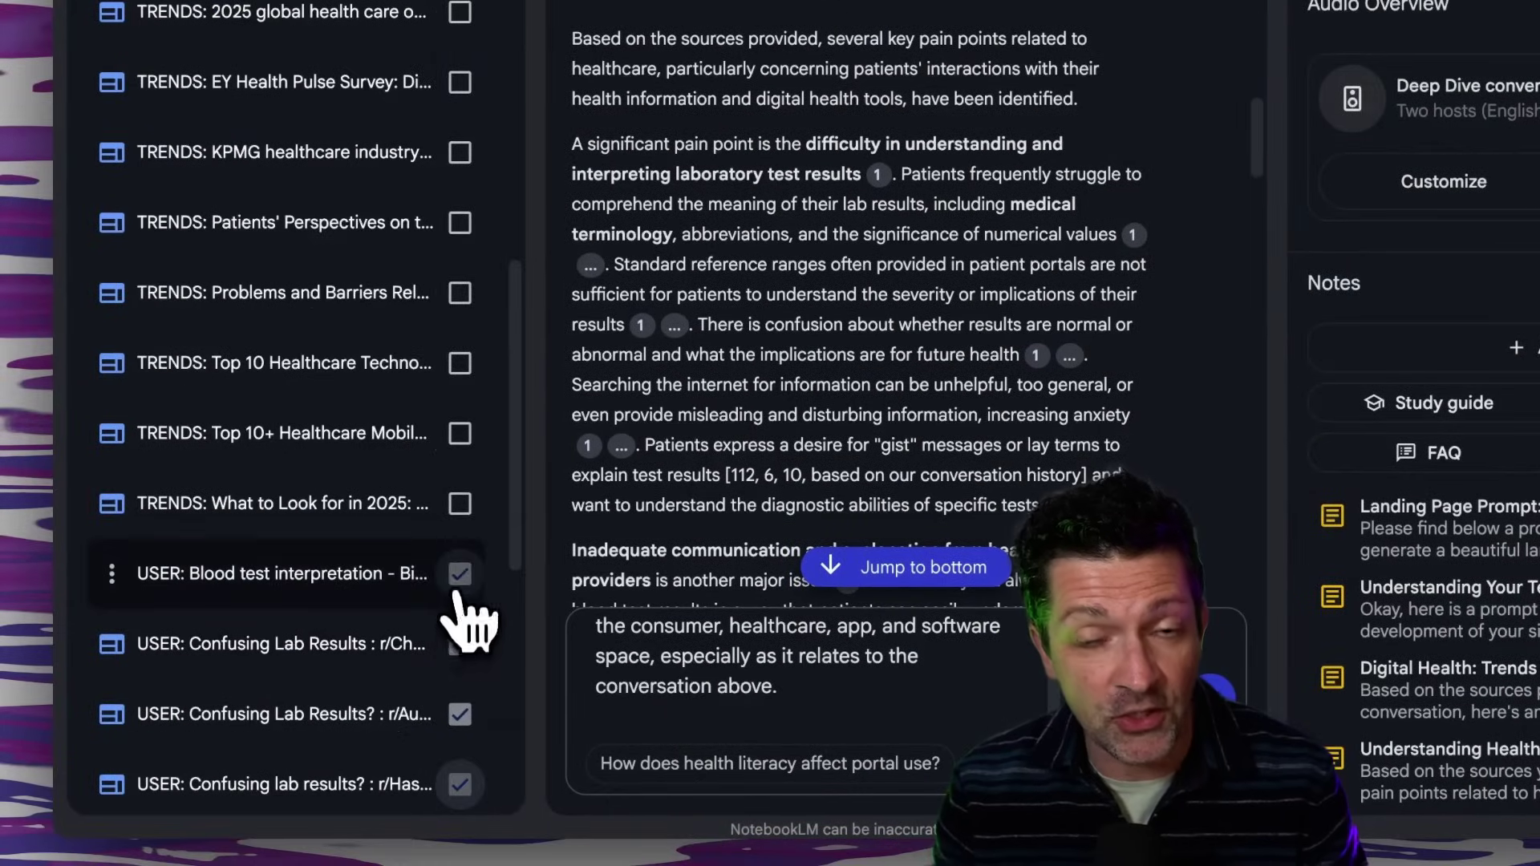
click(459, 573)
click(460, 644)
click(460, 714)
click(459, 784)
click(460, 503)
click(460, 433)
click(459, 362)
click(459, 293)
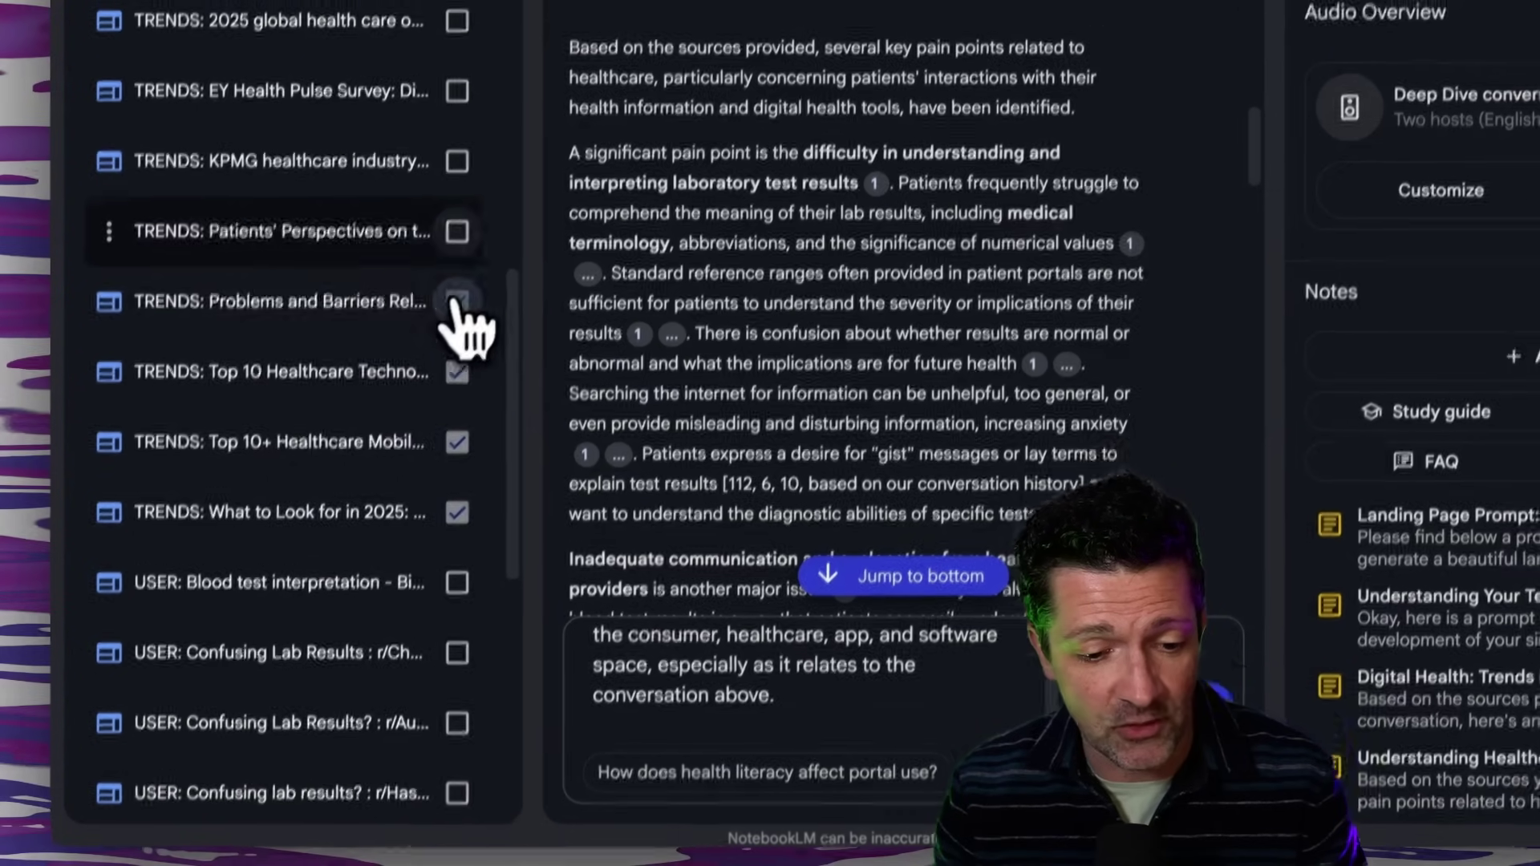
click(458, 226)
click(458, 154)
scroll(431, 275, up, 1)
click(425, 282)
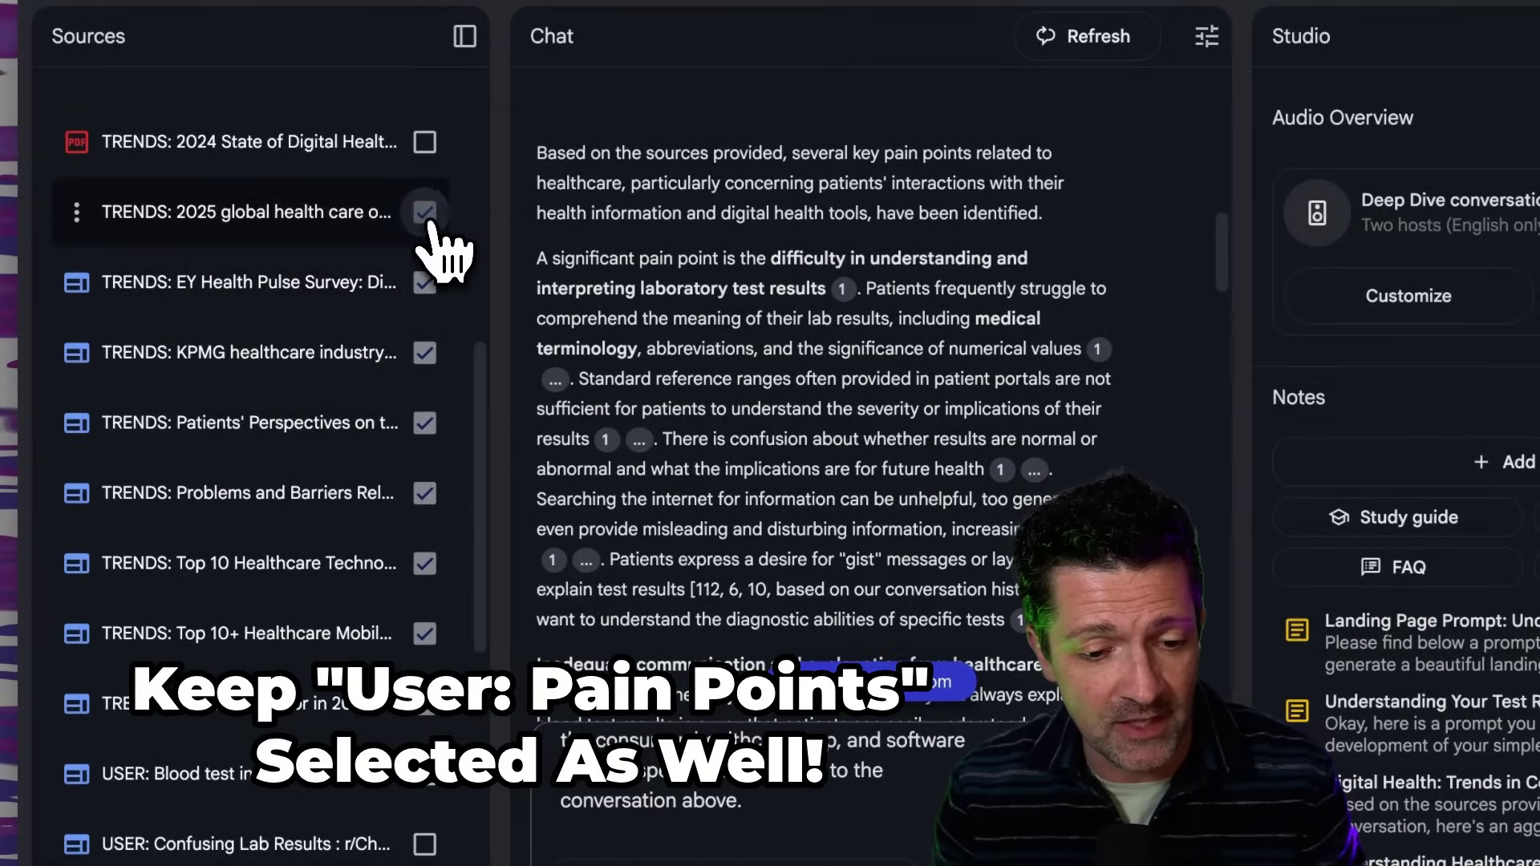
scroll(431, 224, up, 1)
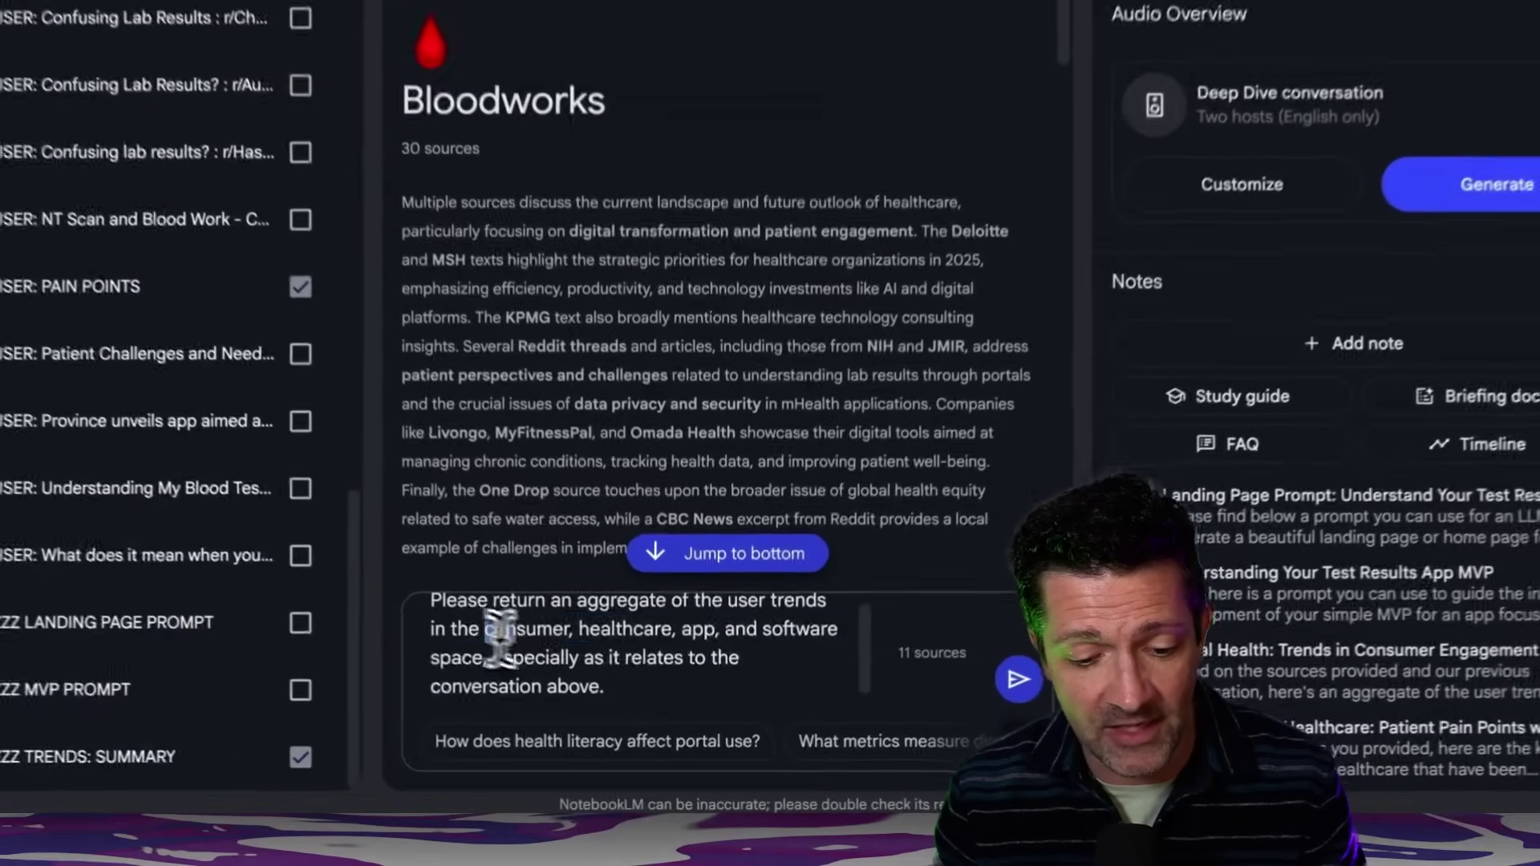
Step: Ask the chat for an aggregate of user trends in the consumer, healthcare, app and software space, and read through the answer
drag(538, 670, 626, 695)
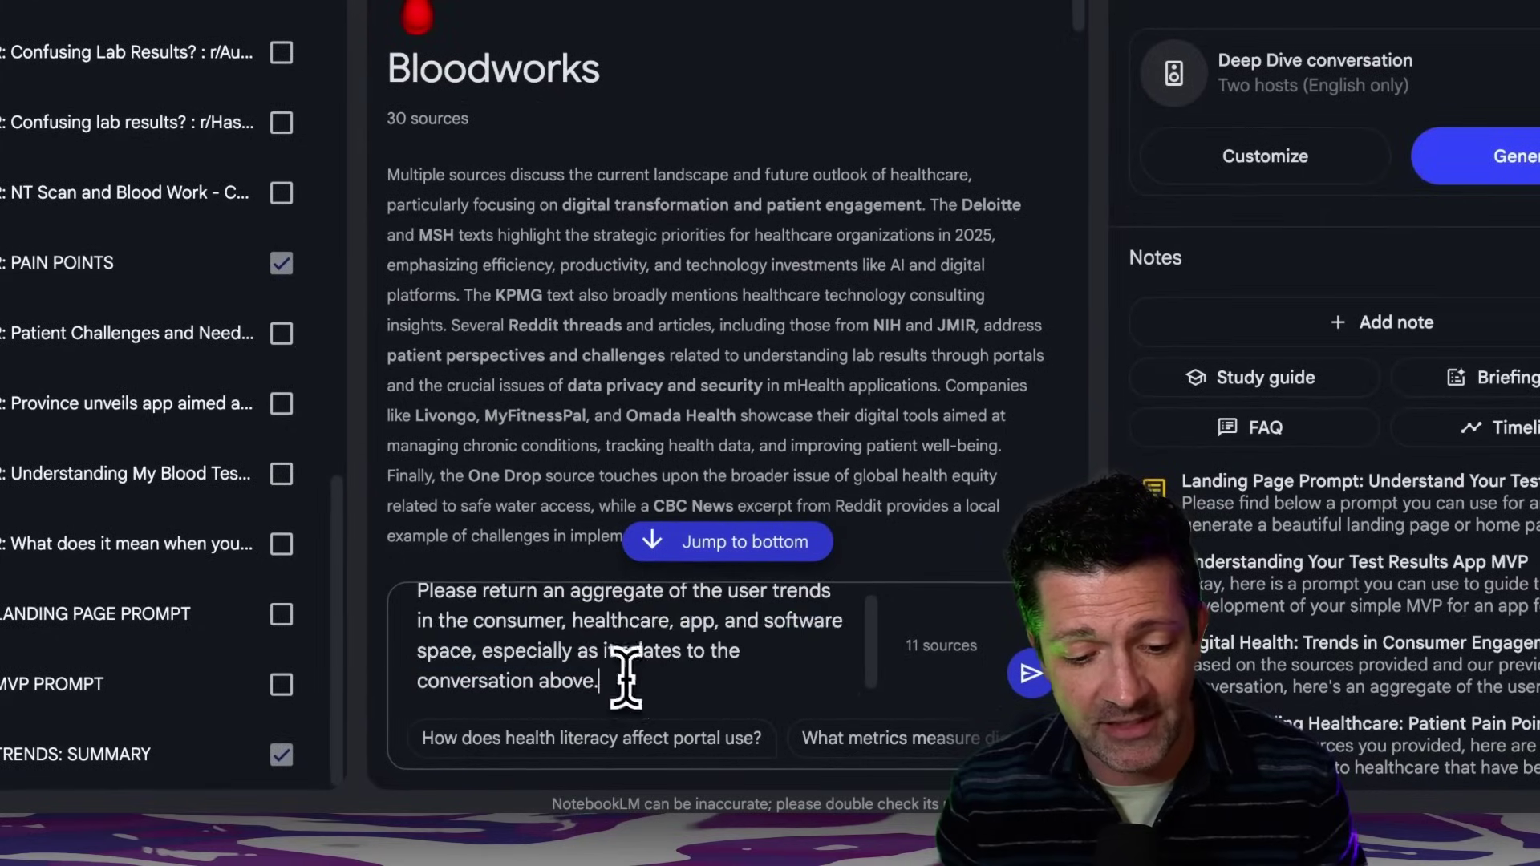
click(1029, 674)
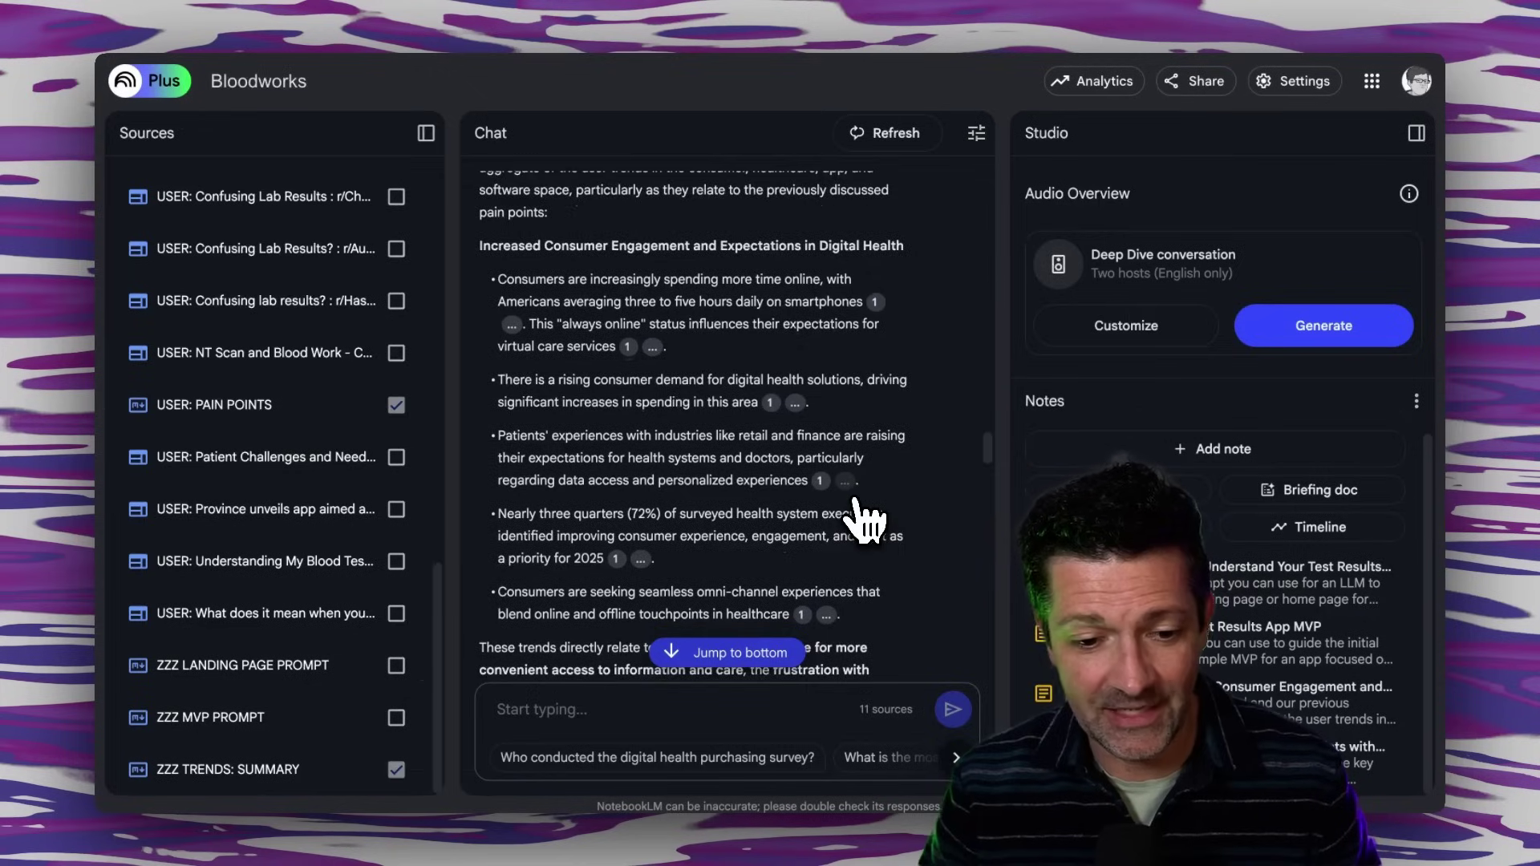
scroll(860, 516, down, 3)
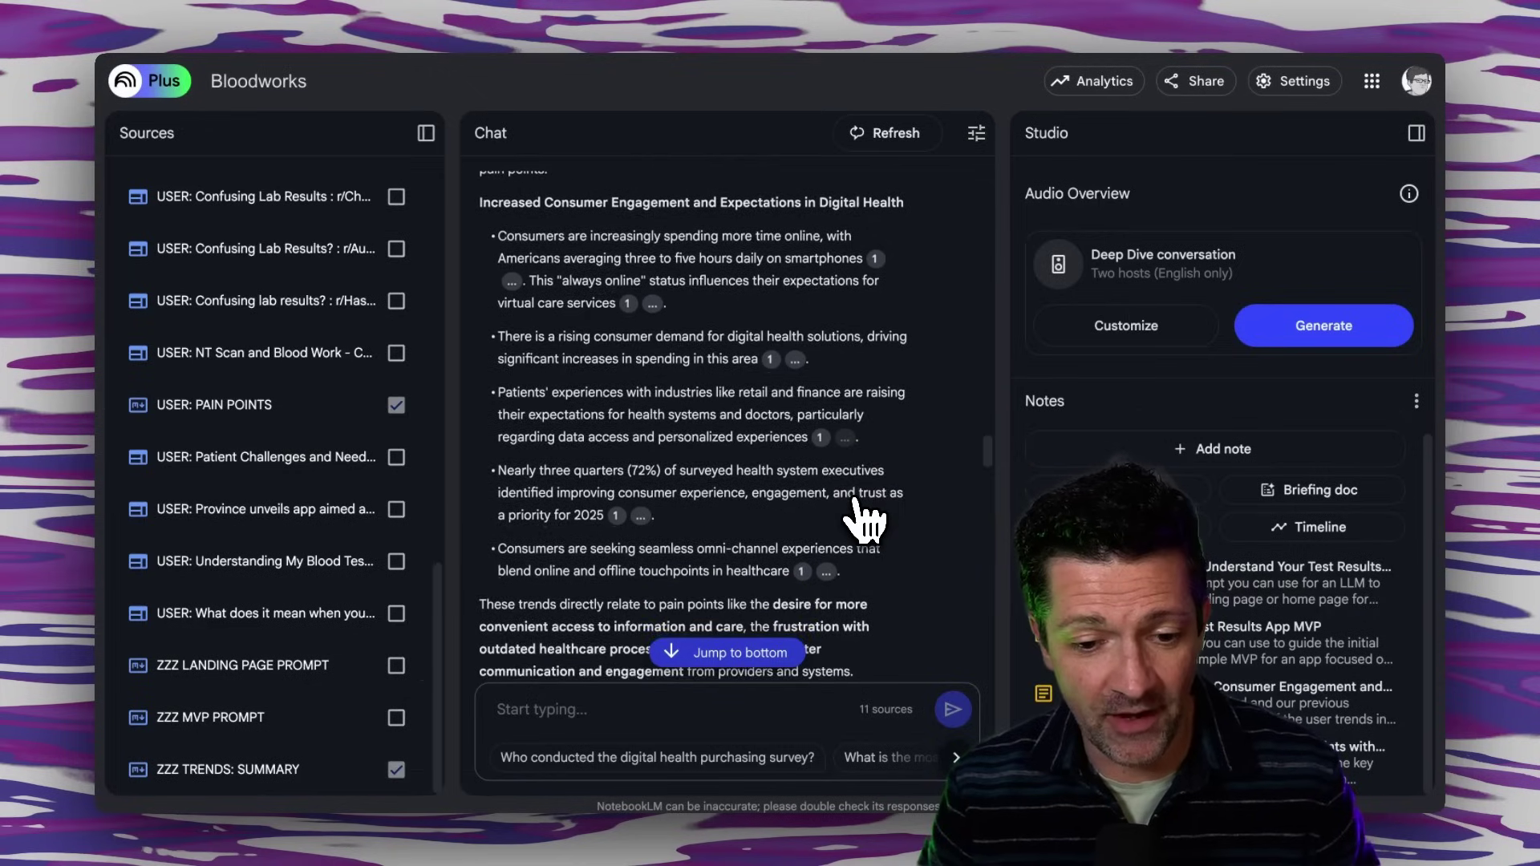
scroll(865, 520, down, 2)
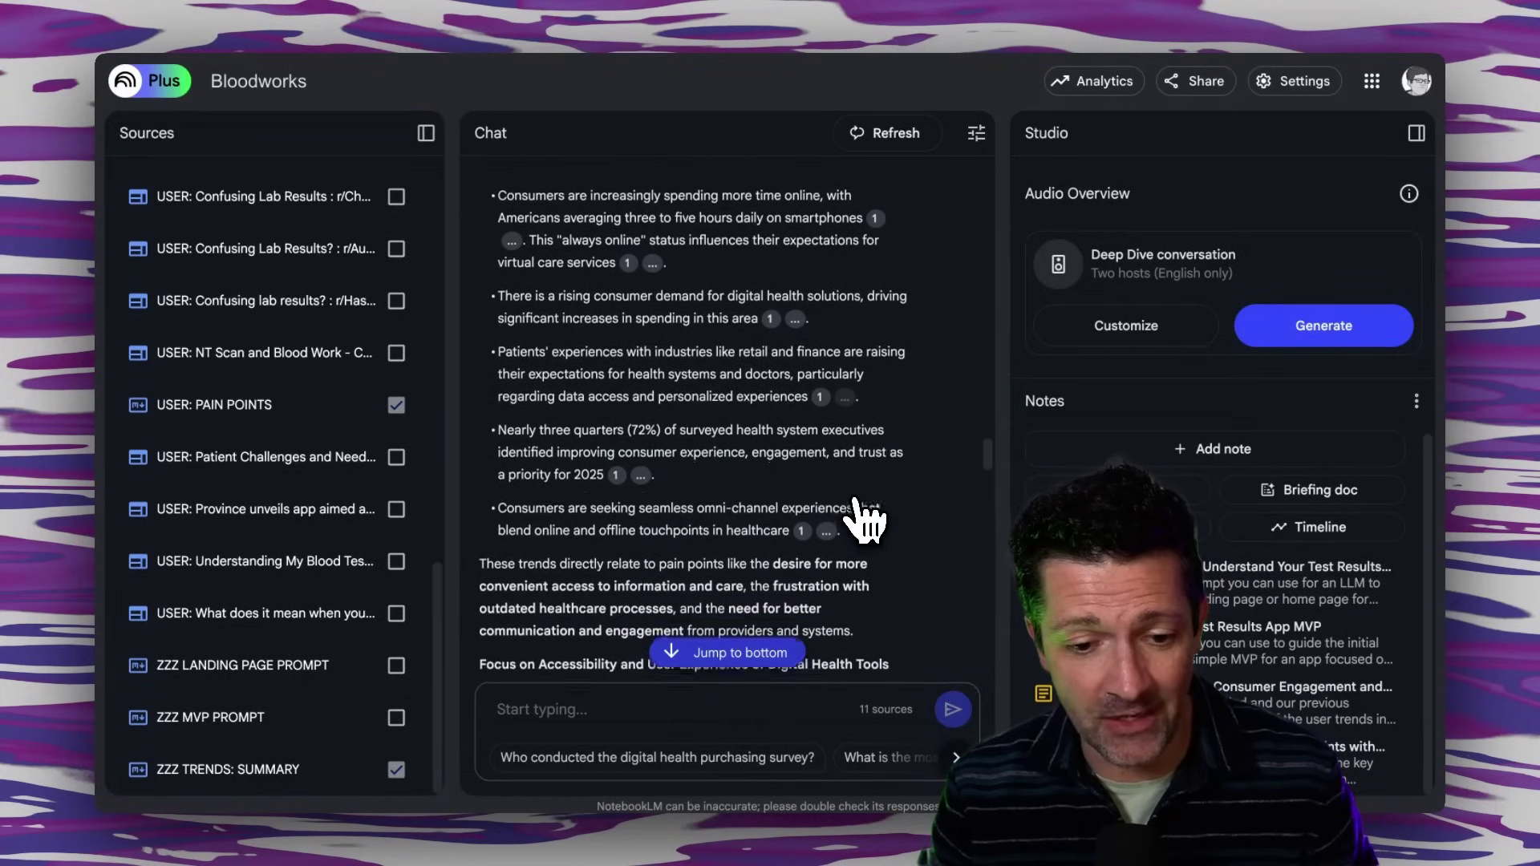
scroll(865, 520, up, 5)
scroll(866, 519, down, 10)
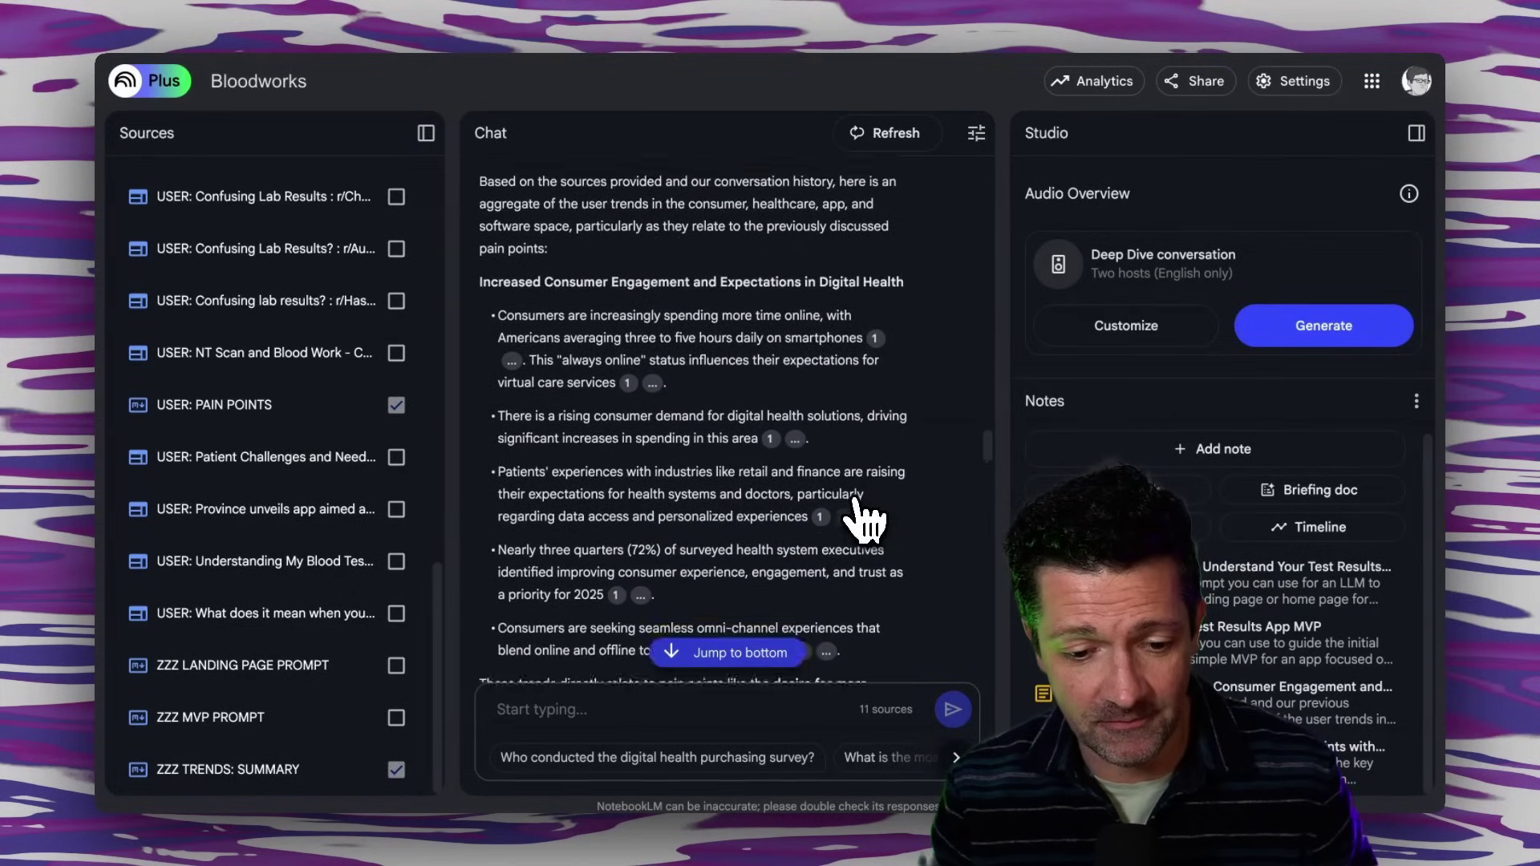
scroll(866, 520, down, 5)
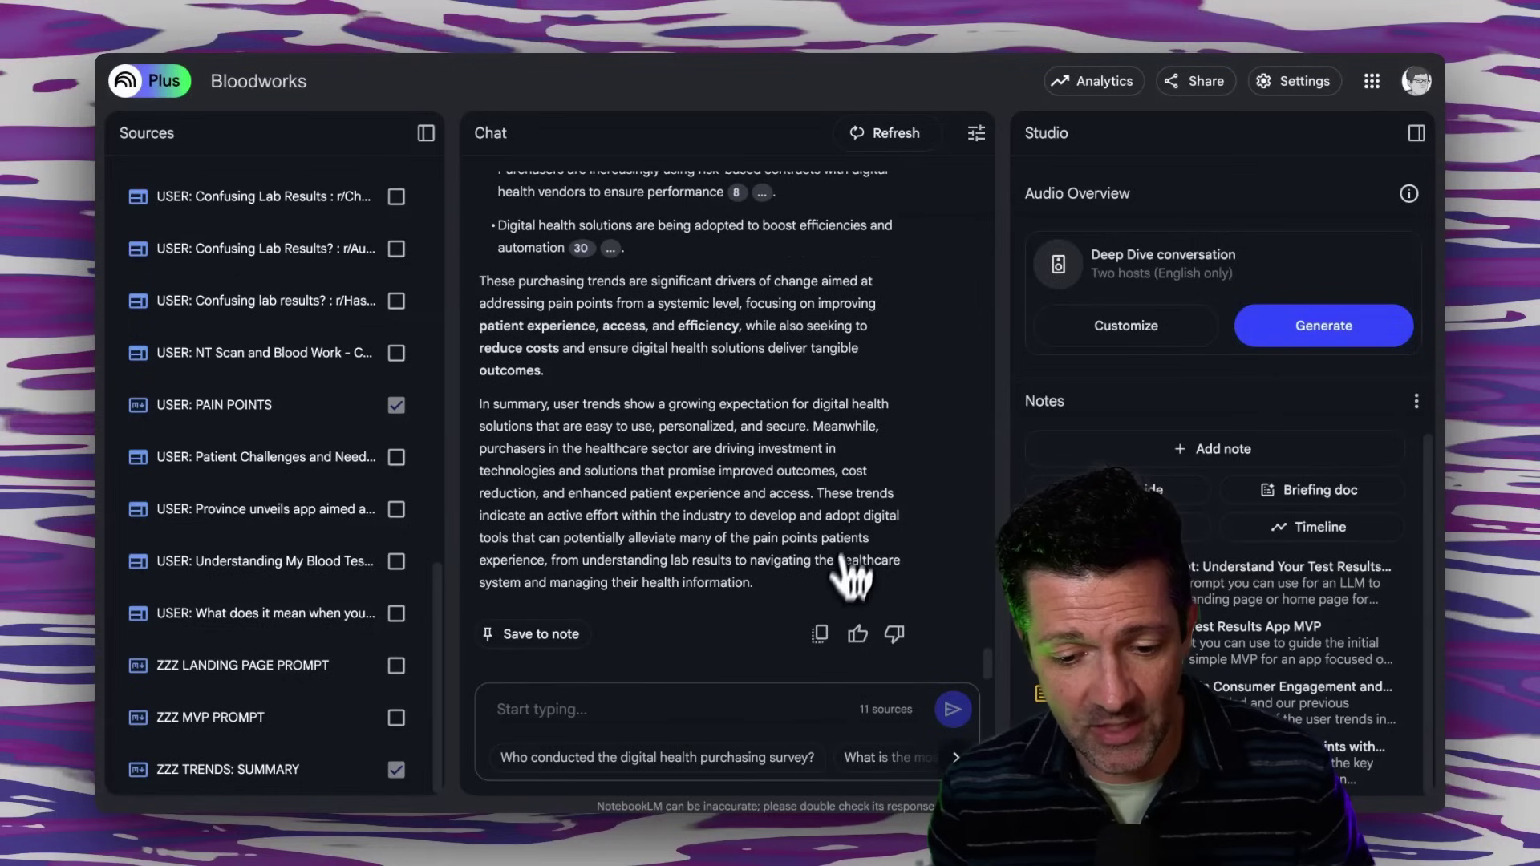
Step: Save the user trends answer as a note and open that note
click(552, 637)
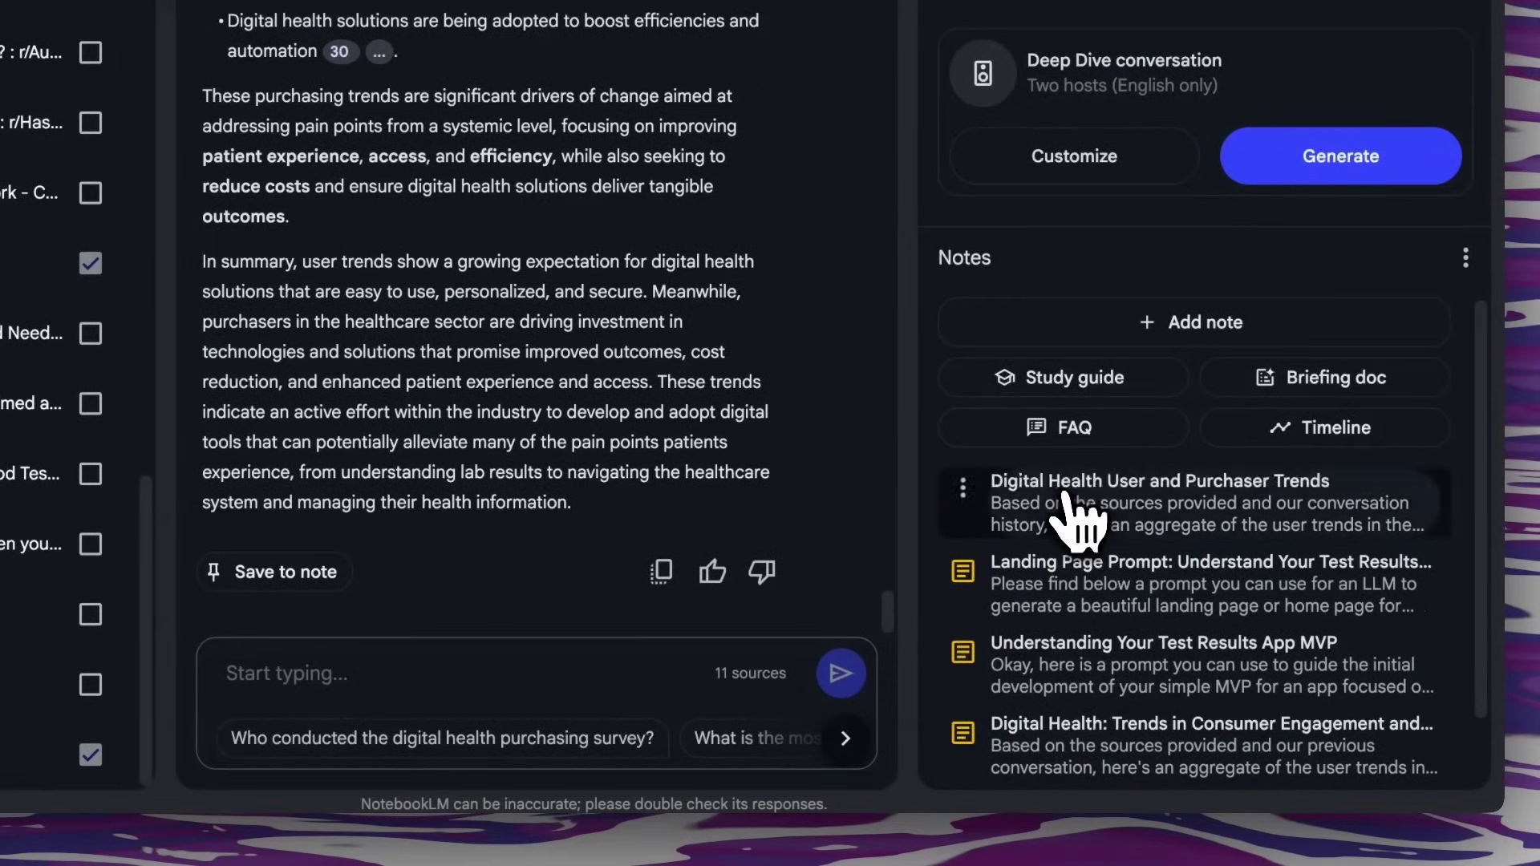
click(1066, 493)
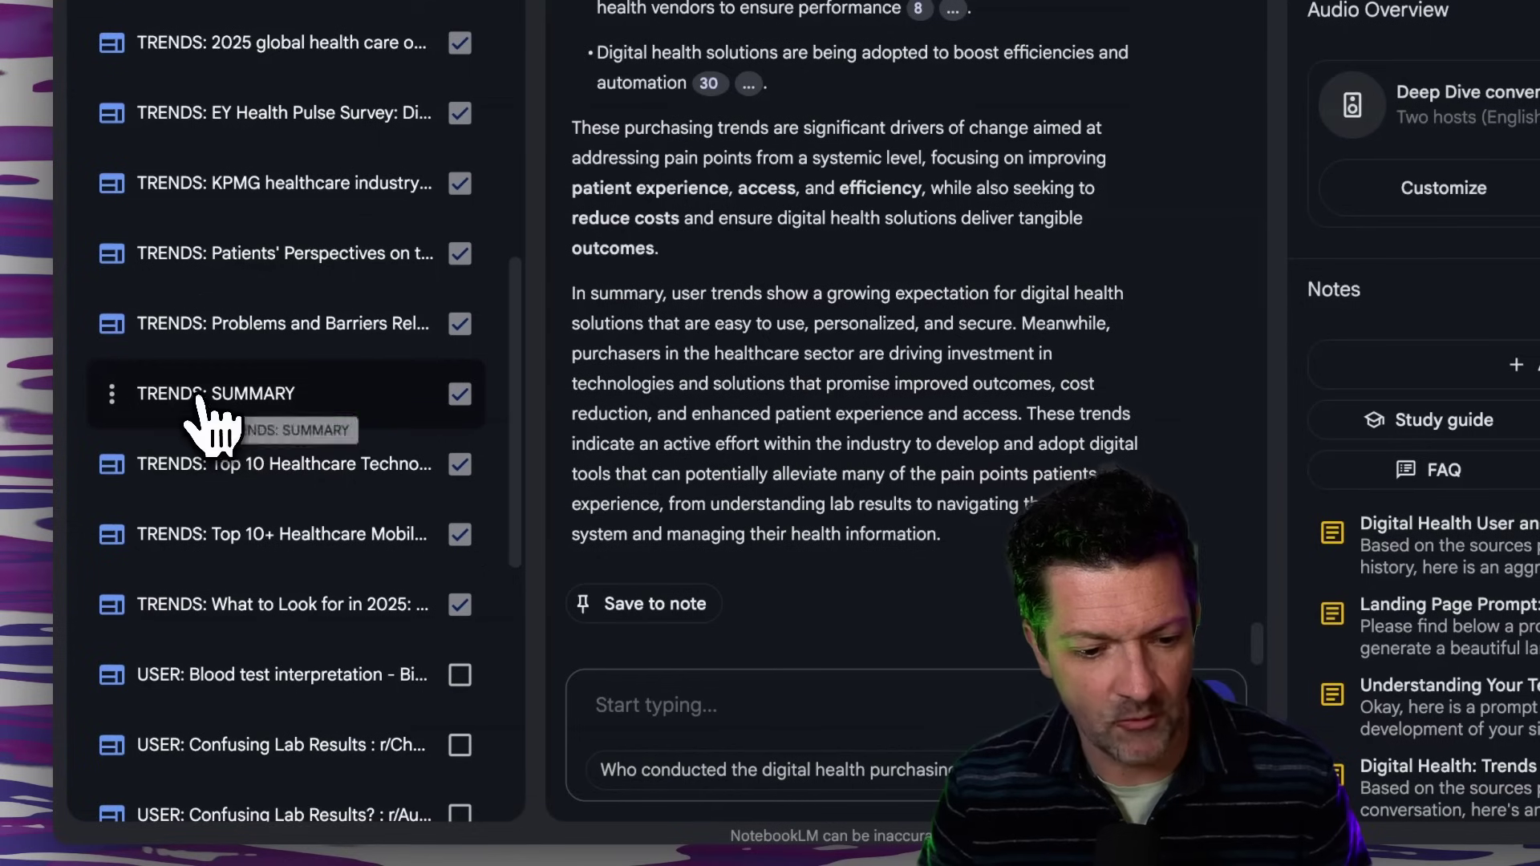
Step: View the source guide of "TRENDS: SUMMARY" and return to the source list
click(213, 406)
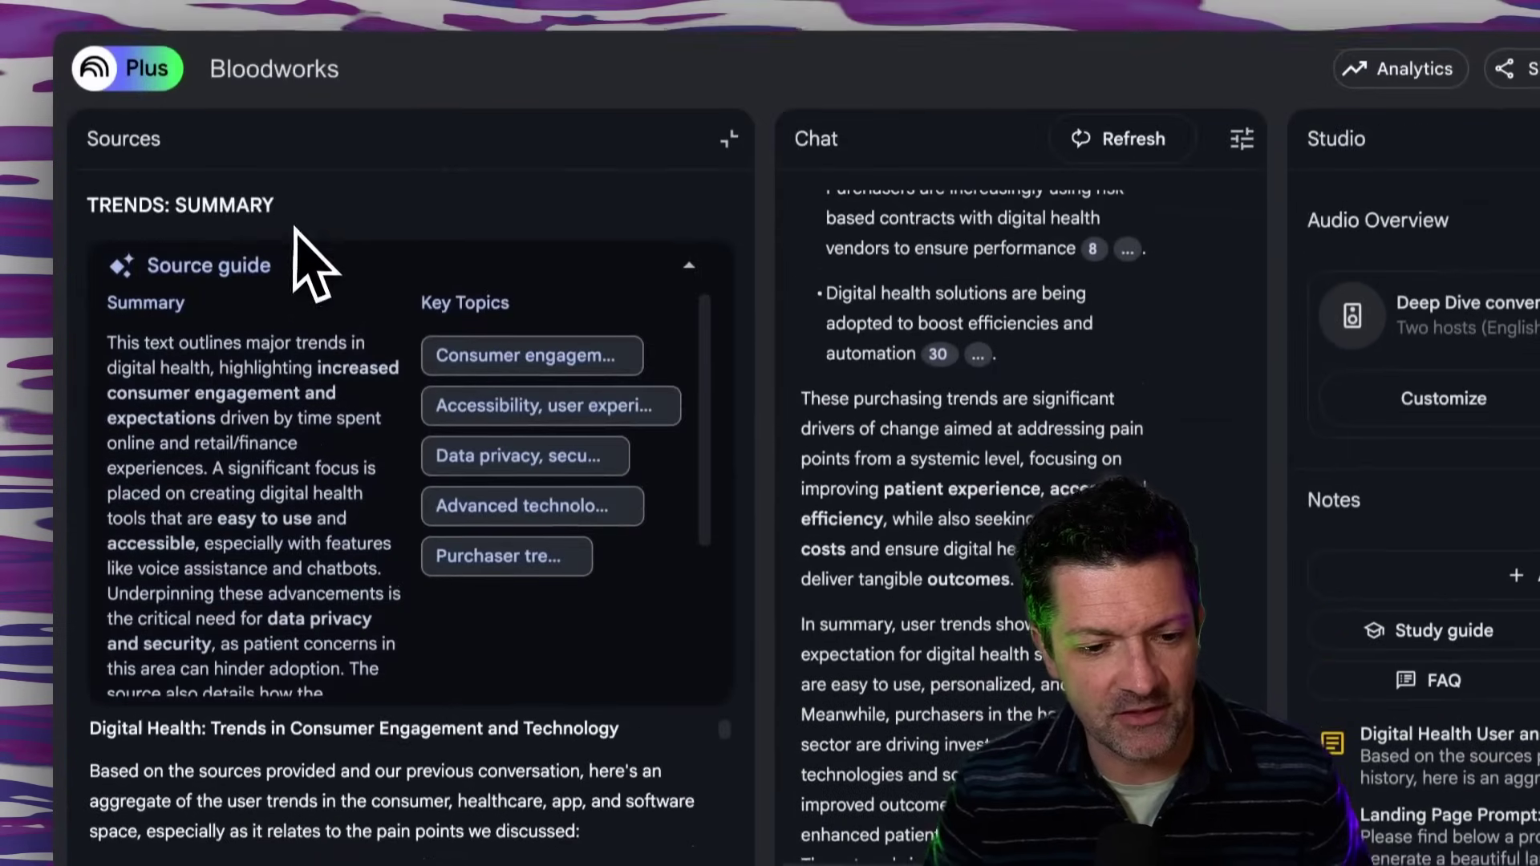
drag(274, 86, 71, 94)
click(727, 149)
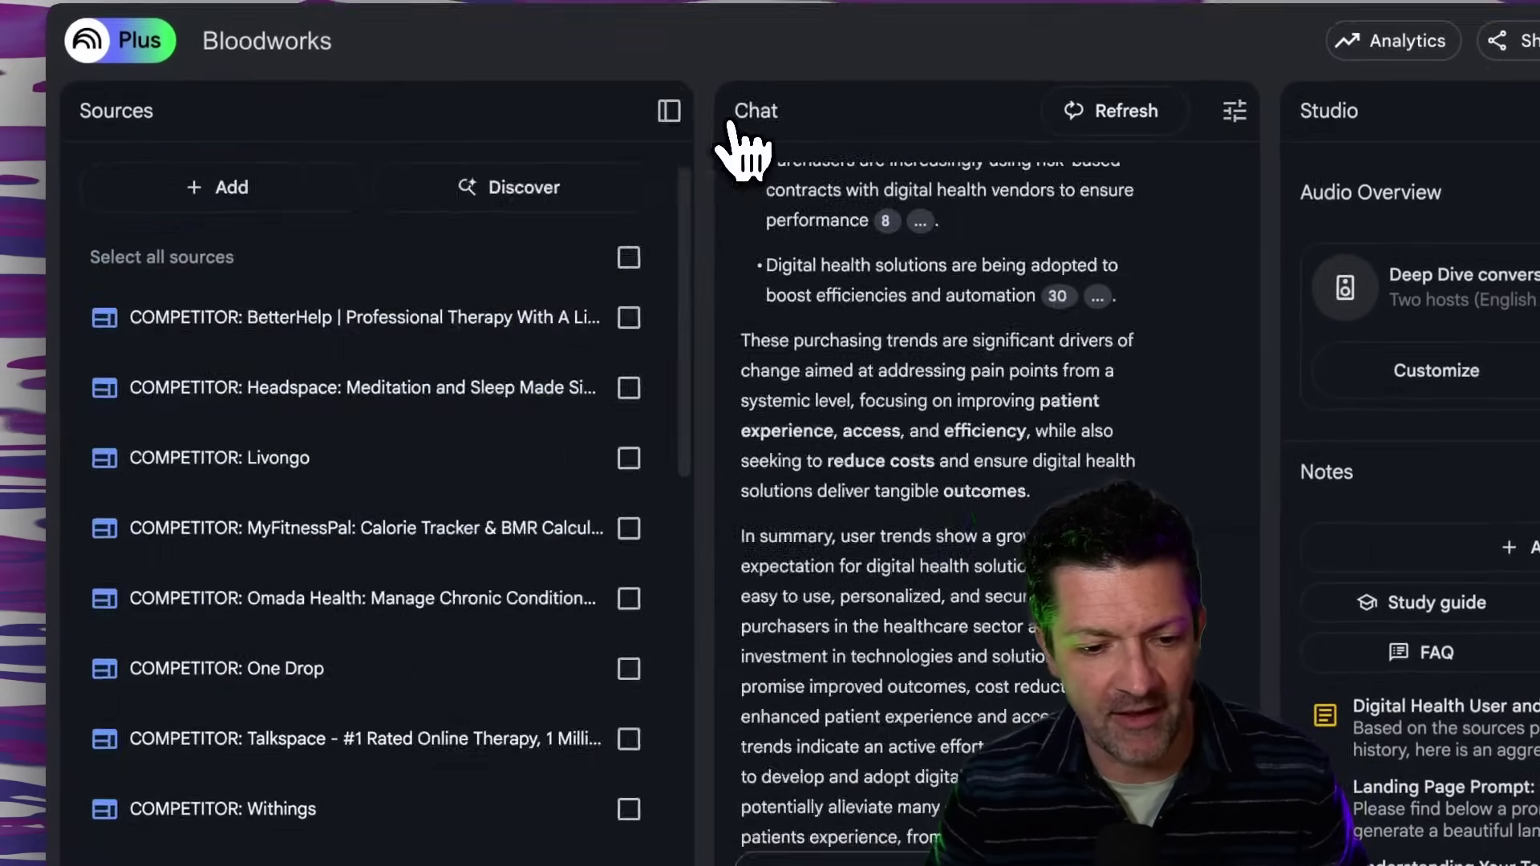
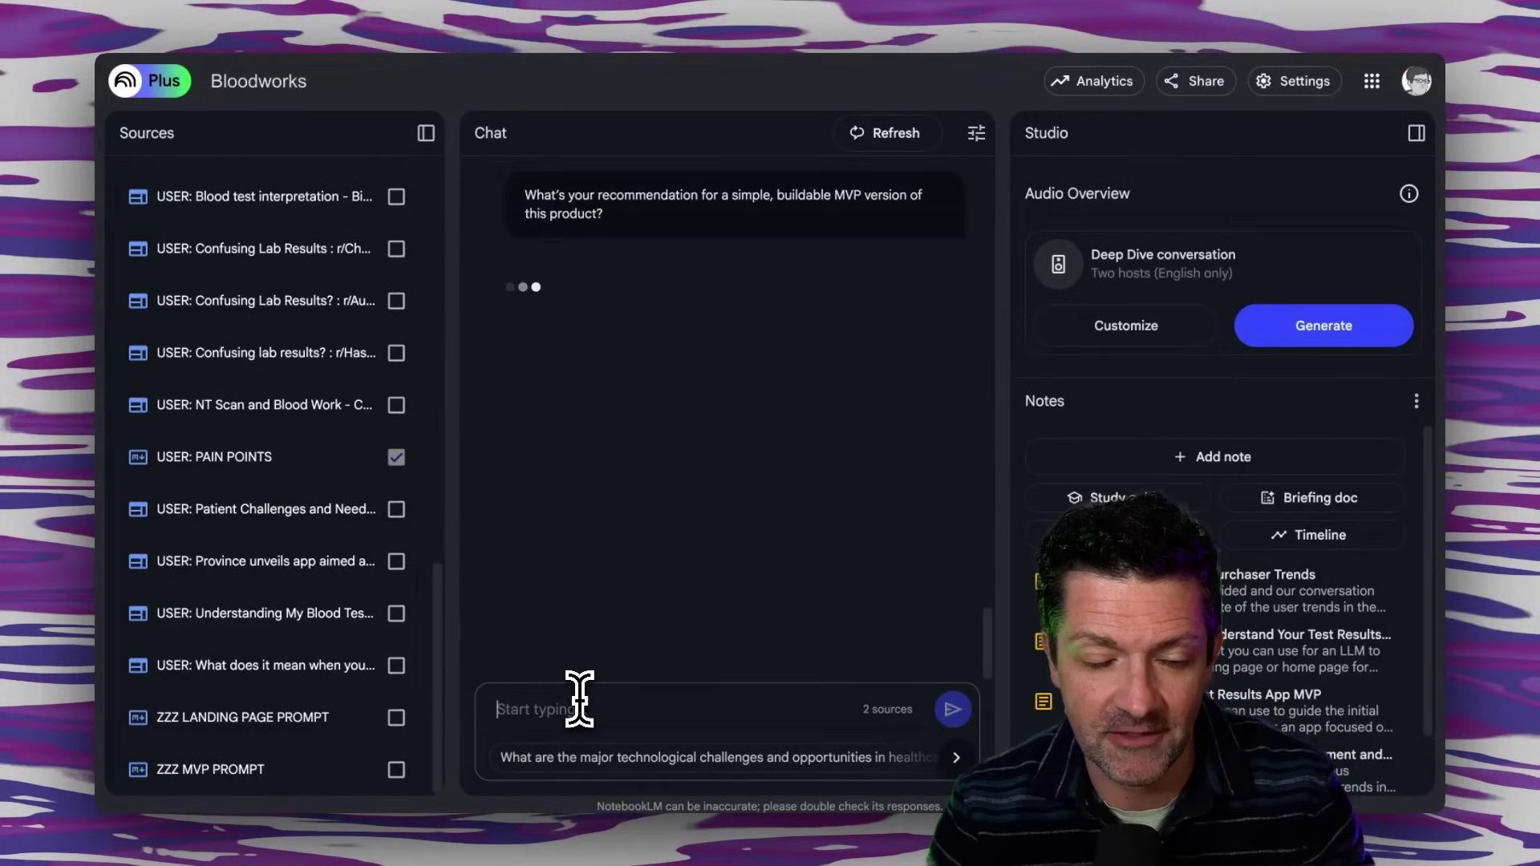
Step: Review the MVP recommendation and ask the chat for a complete initial-build prompt with all necessary technical details, developed in JavaScript
scroll(754, 517, down, 3)
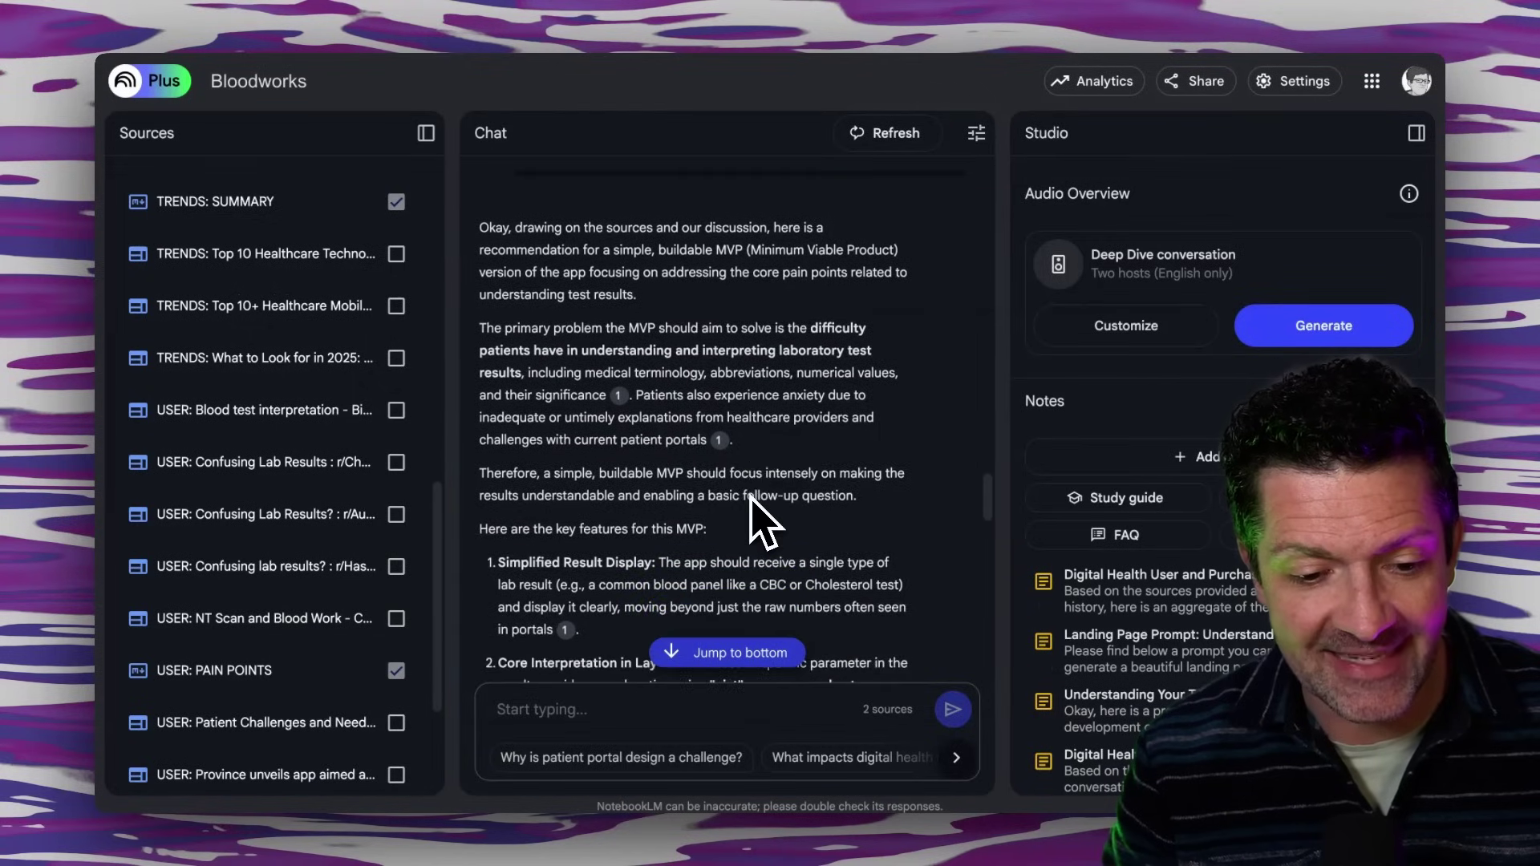
scroll(754, 518, down, 6)
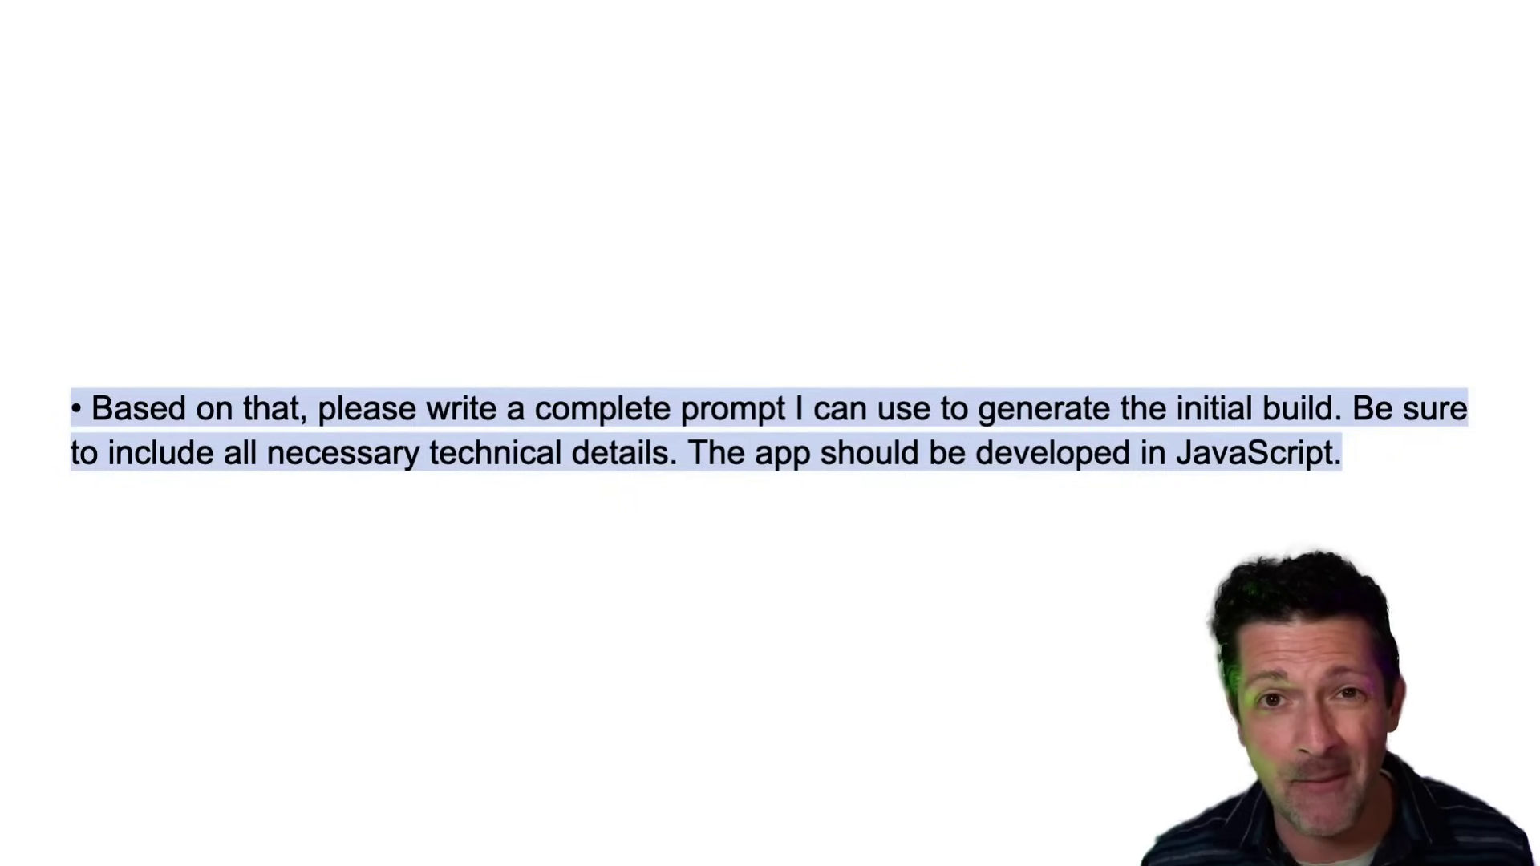
drag(794, 660, 689, 673)
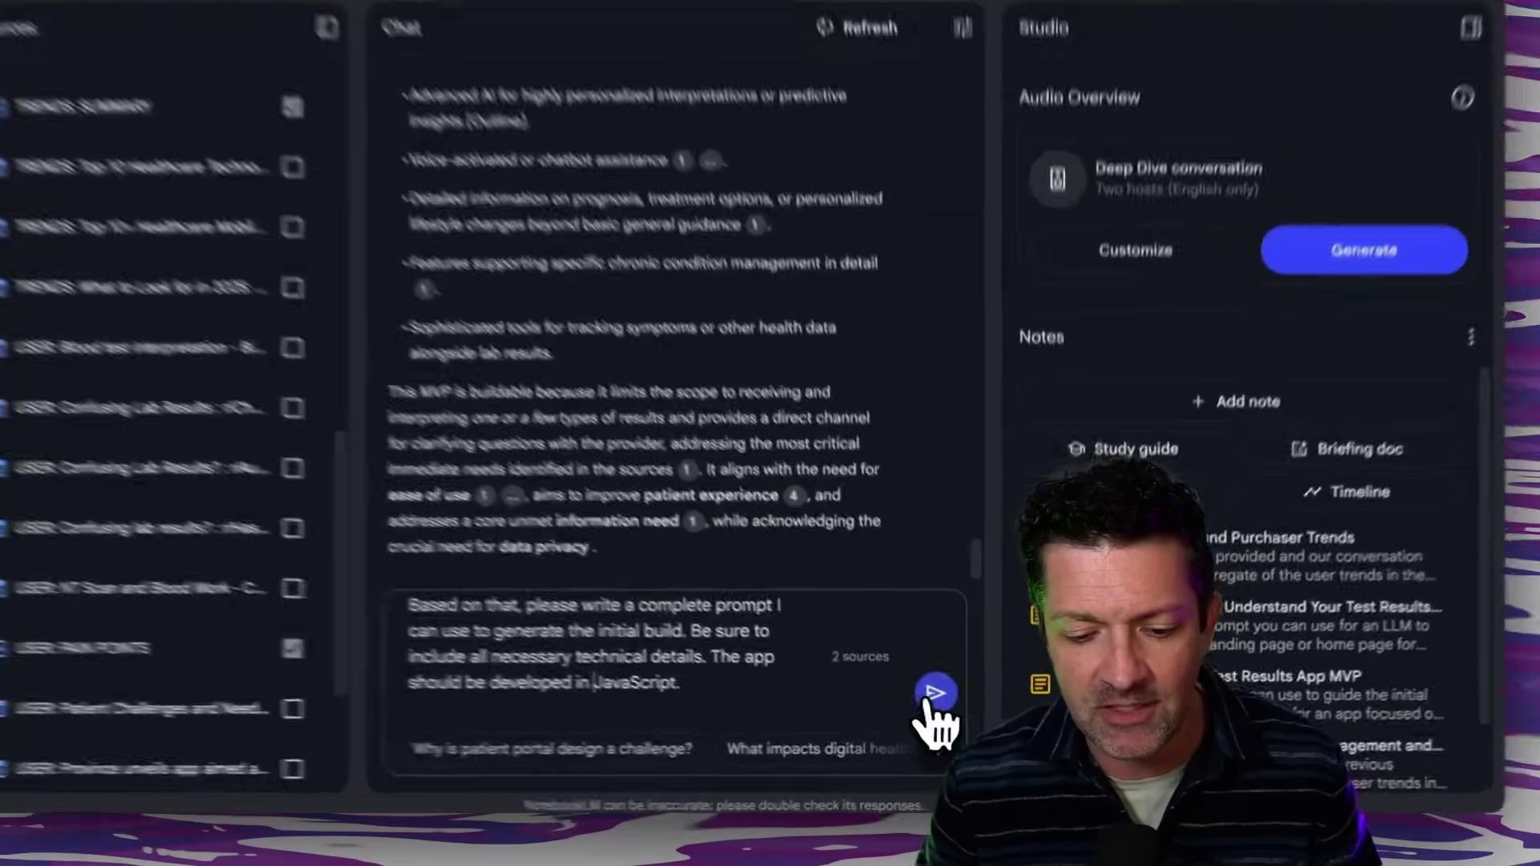
click(951, 709)
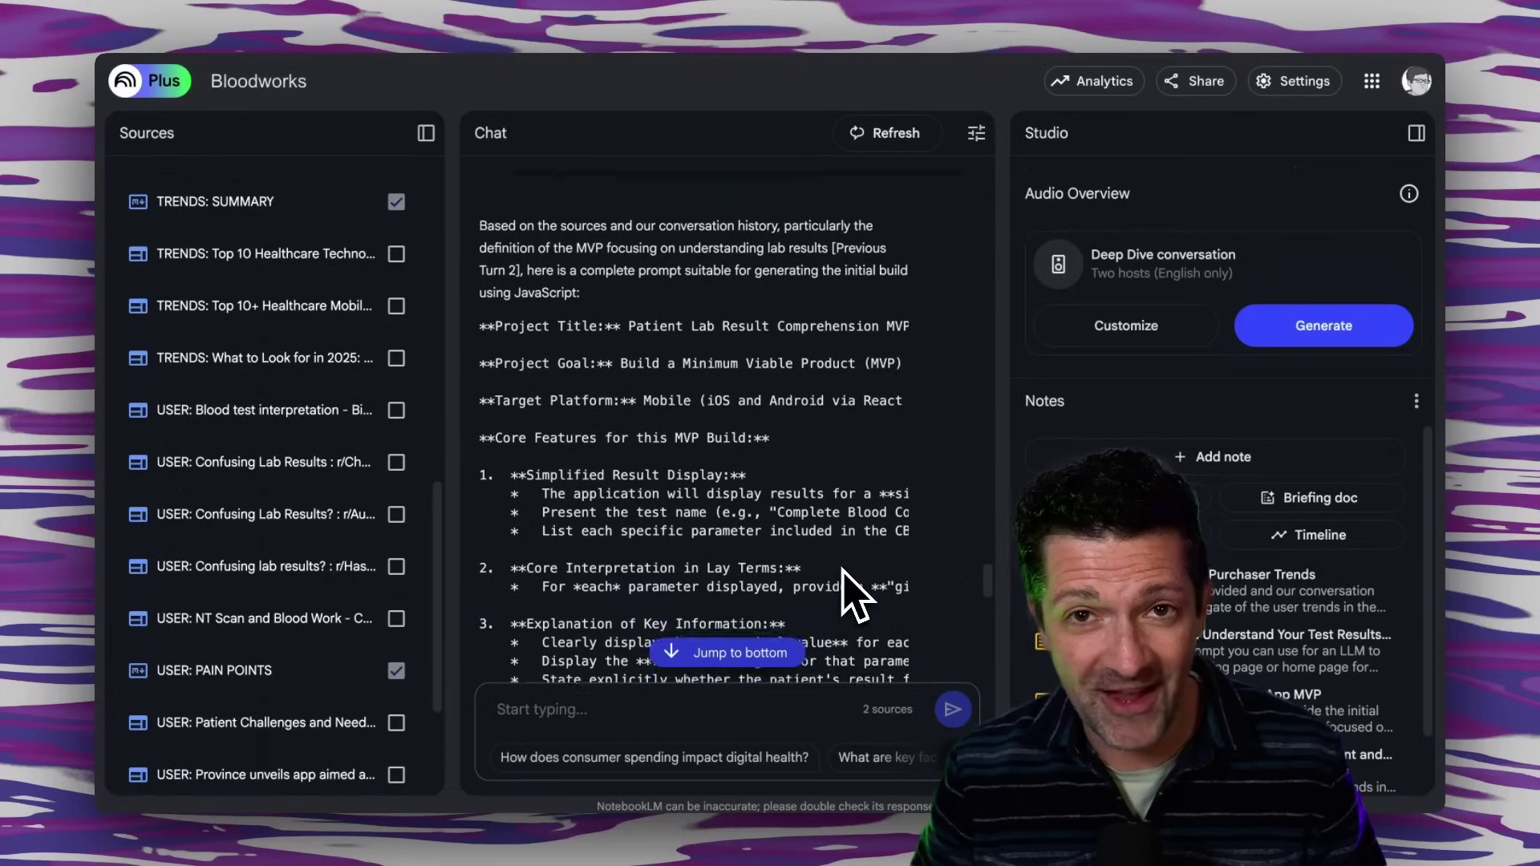
Step: Read through the generated build prompt down to its technical stack and deliverable, and copy the whole answer
scroll(853, 593, down, 5)
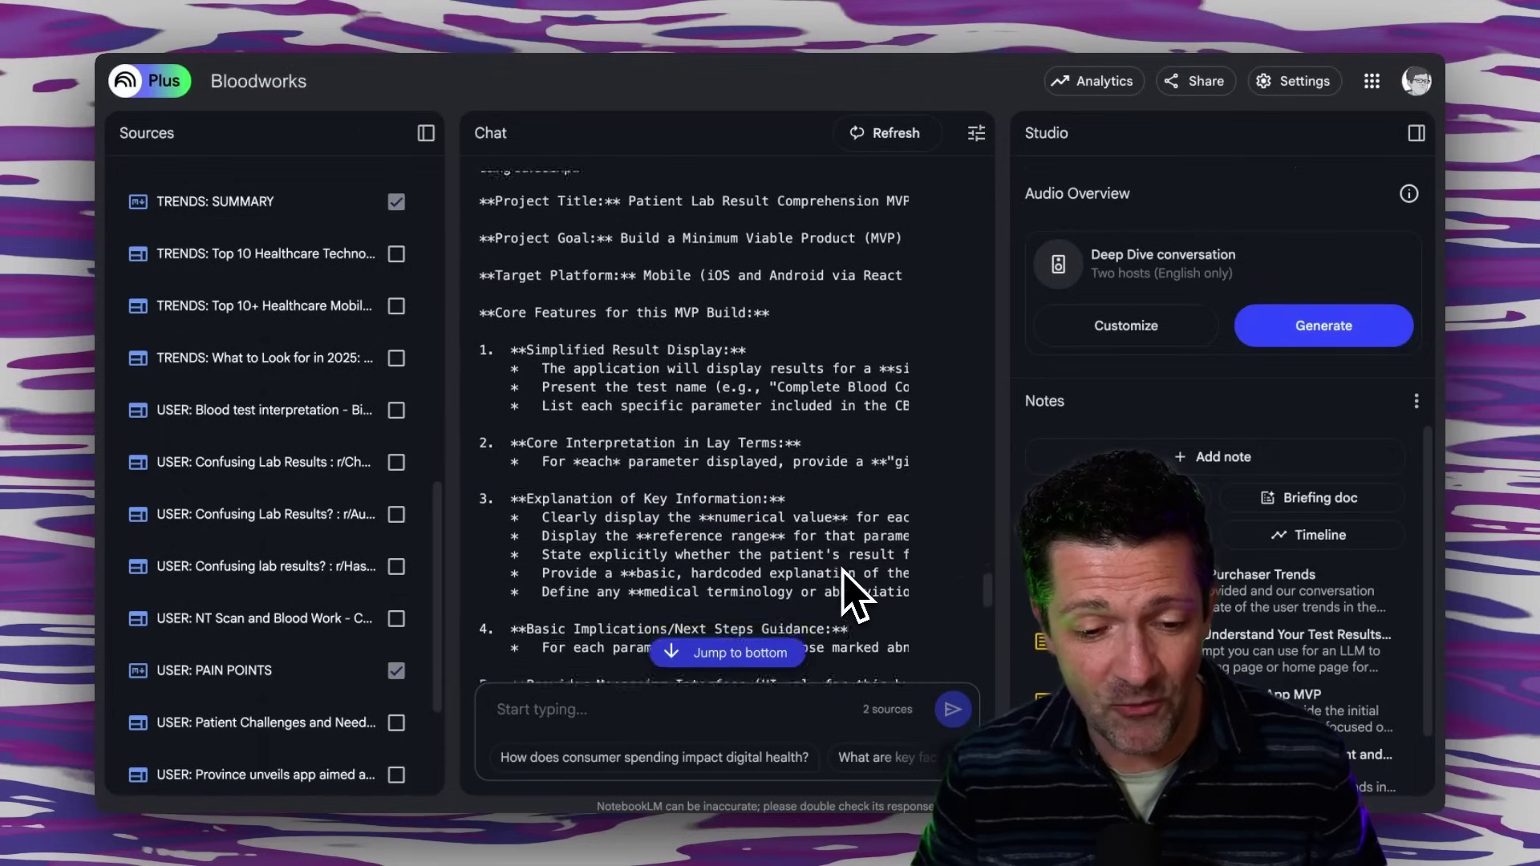
scroll(852, 594, down, 6)
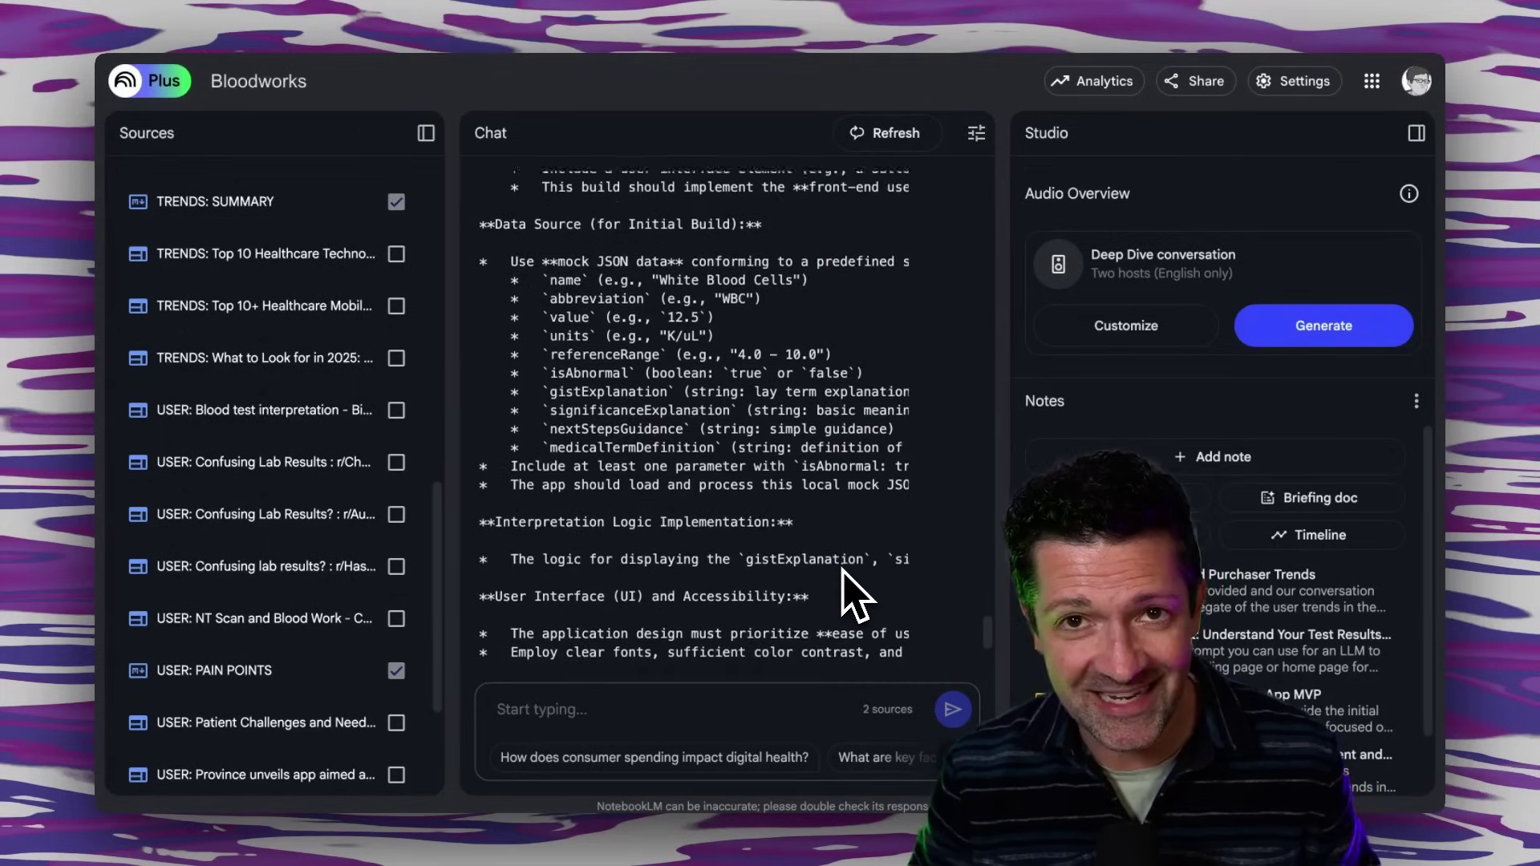
scroll(853, 593, down, 4)
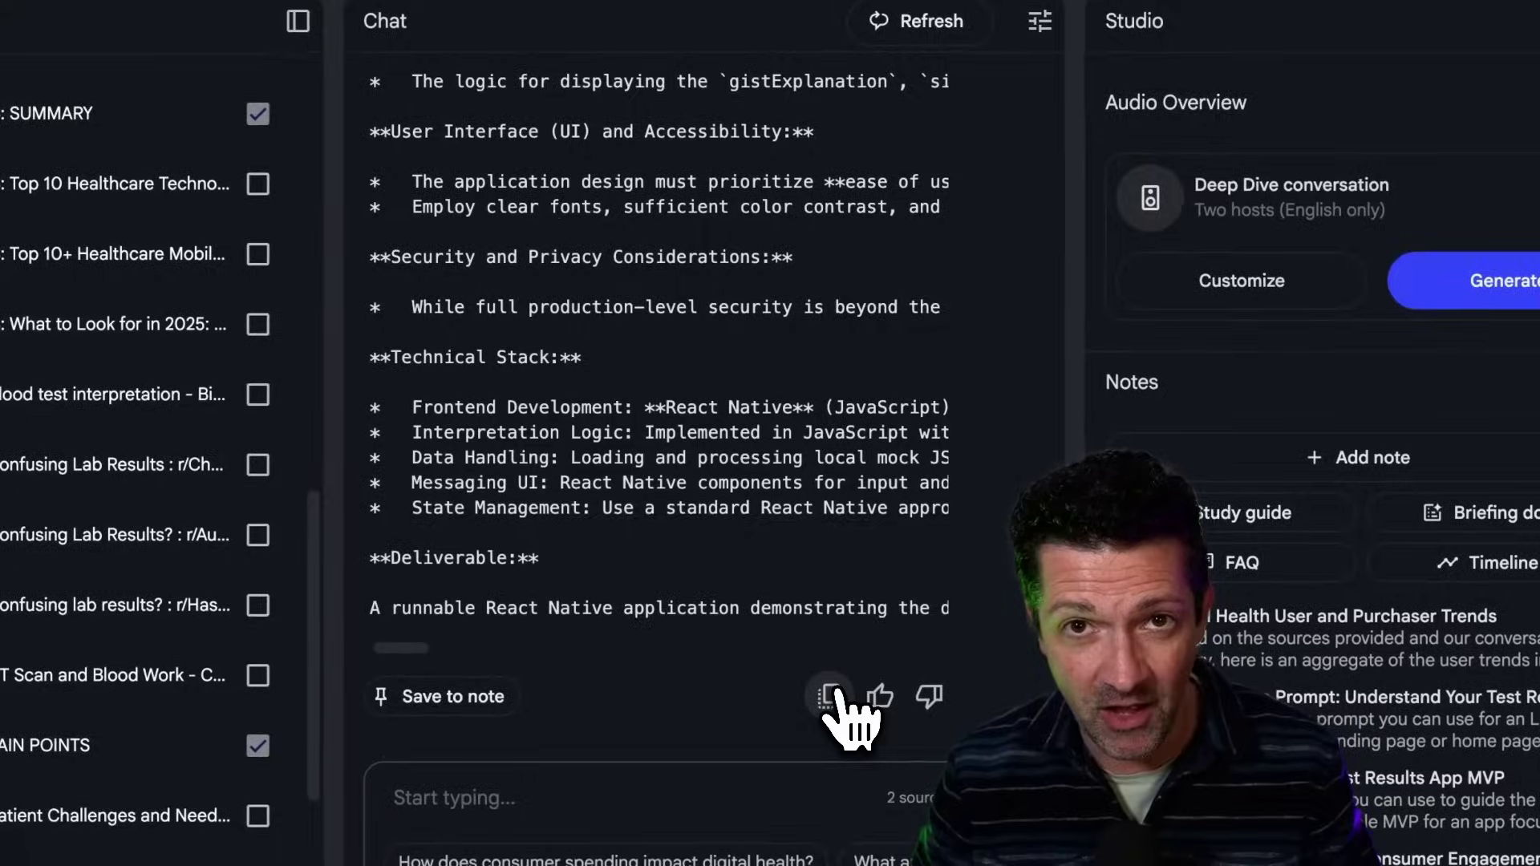
click(830, 695)
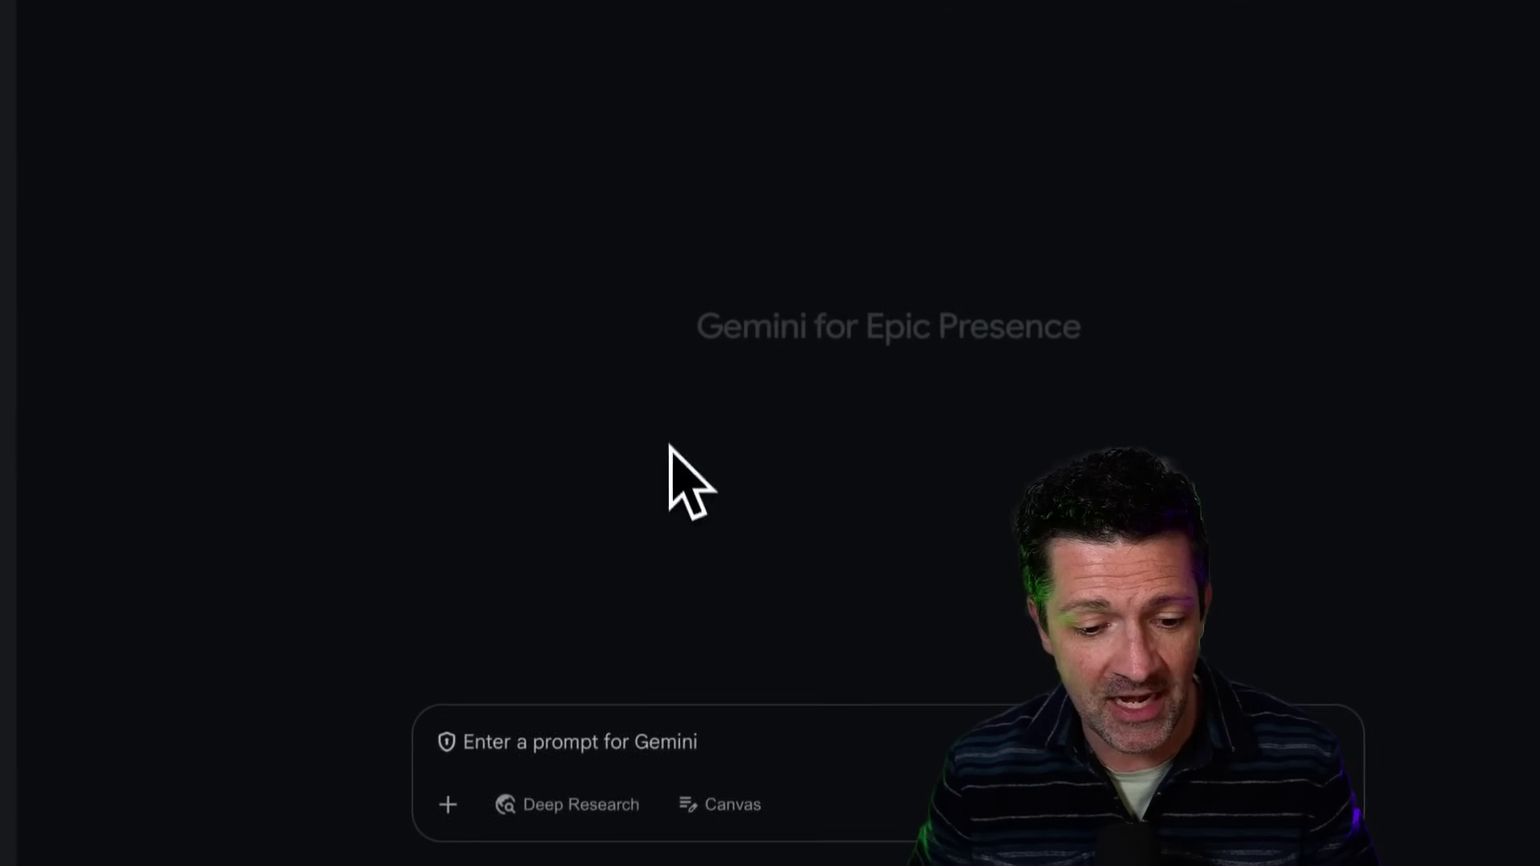
Step: Paste the copied build prompt into a new Gemini chat and delete the introductory paragraph above the project title
click(601, 742)
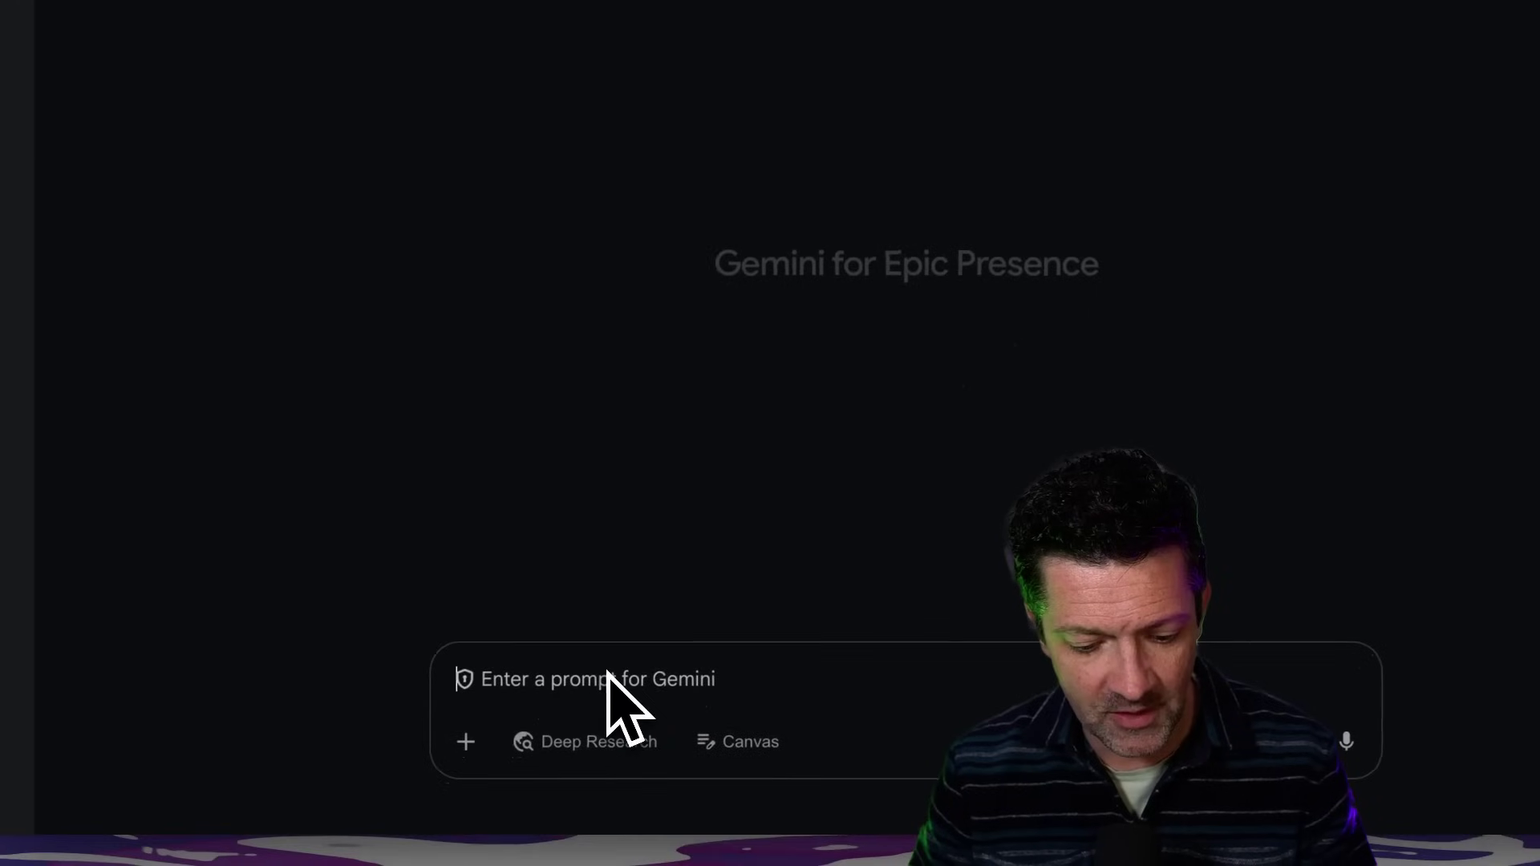
key(ctrl+v)
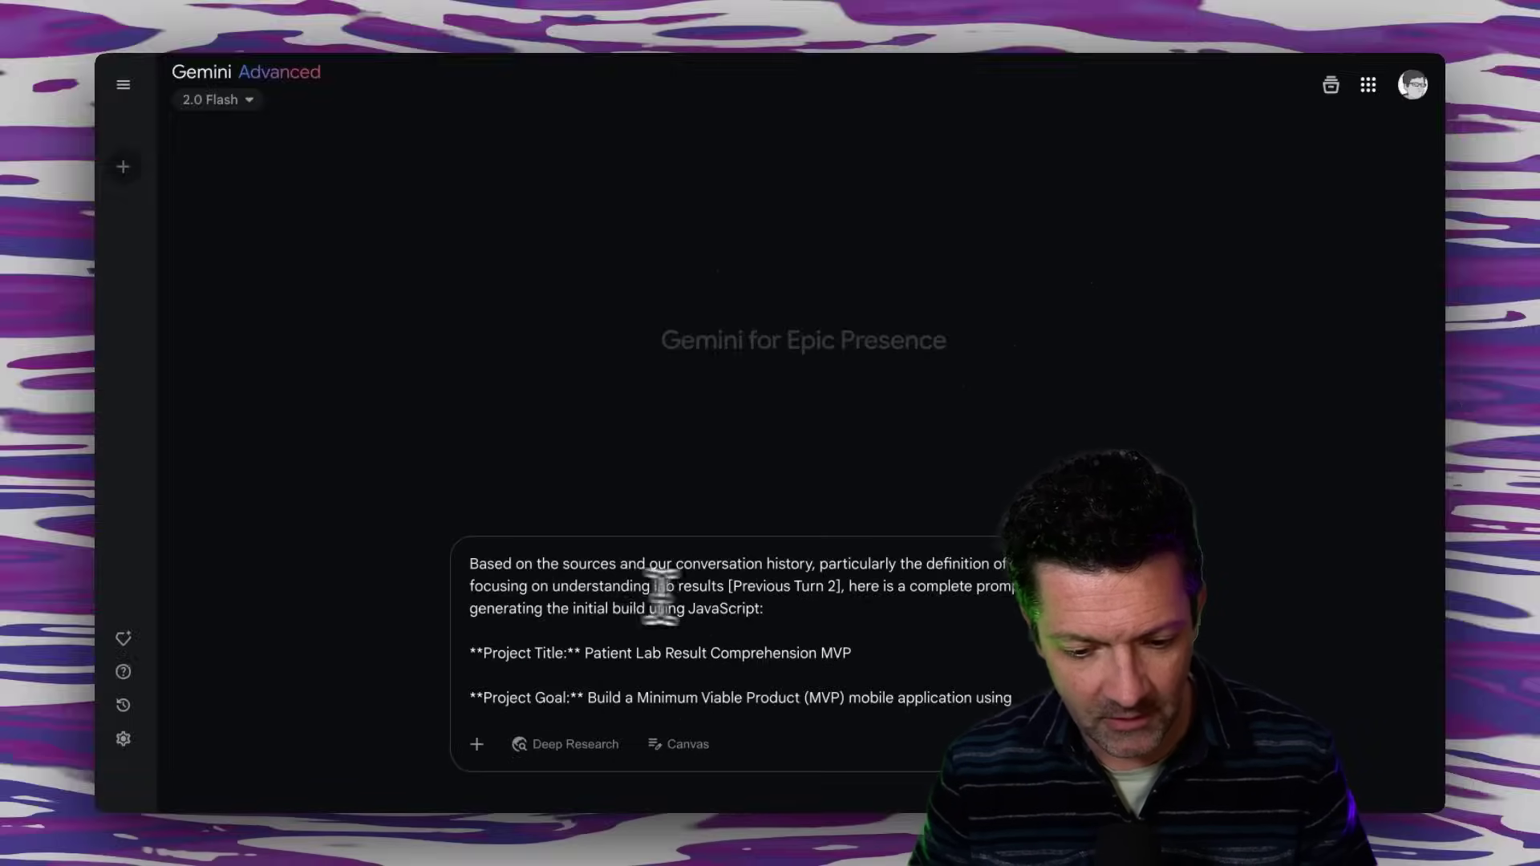
drag(851, 623, 577, 568)
drag(519, 488, 419, 481)
key(BackSpace)
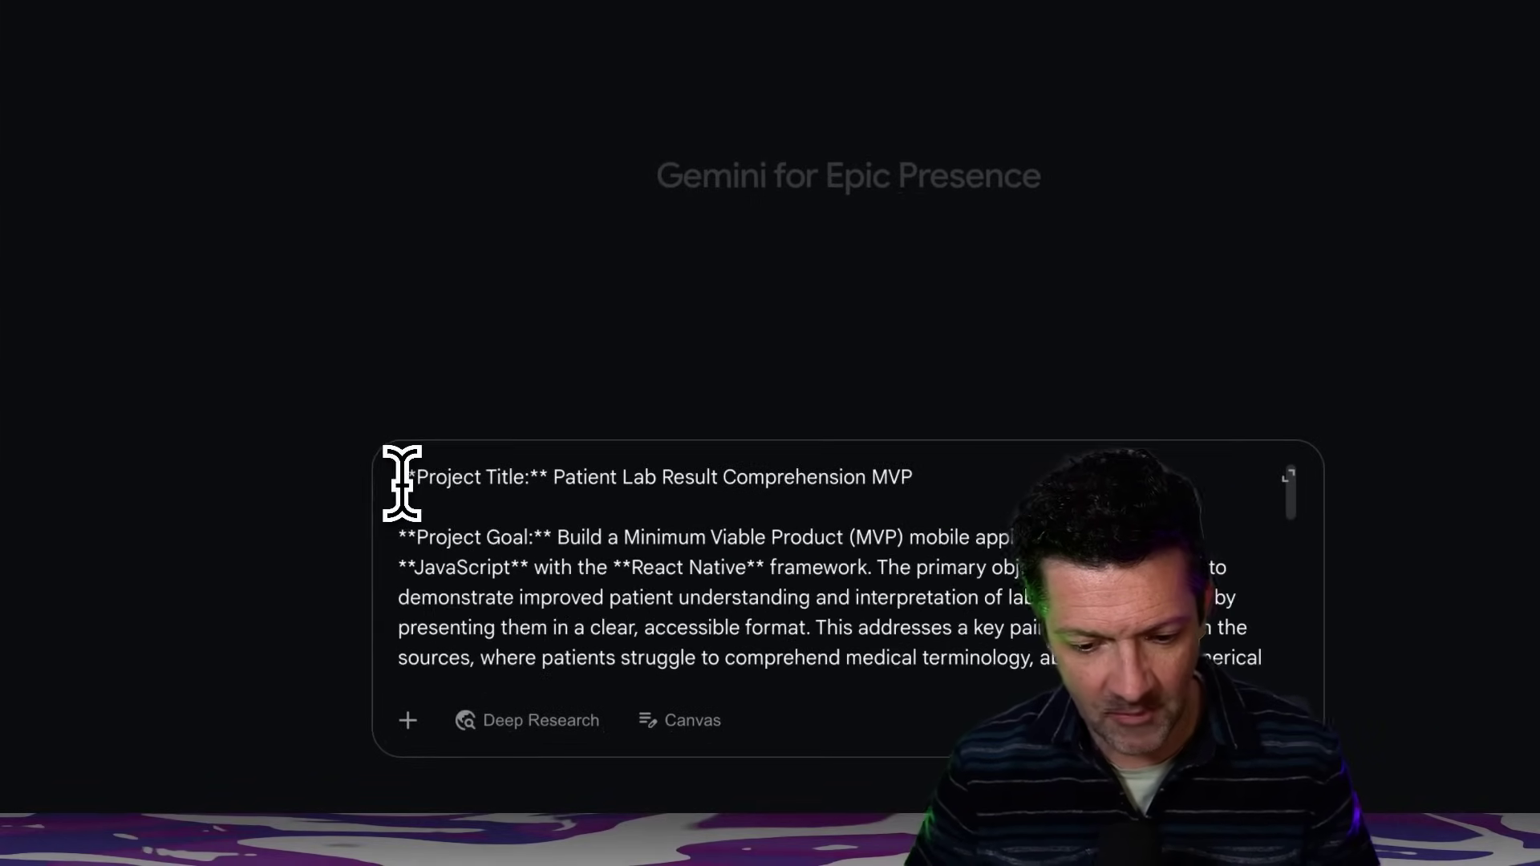
Step: Change the prompt's project title to "Bloodworks" and submit the prompt with Canvas enabled
drag(940, 479, 555, 478)
text(Bloodworks)
click(674, 729)
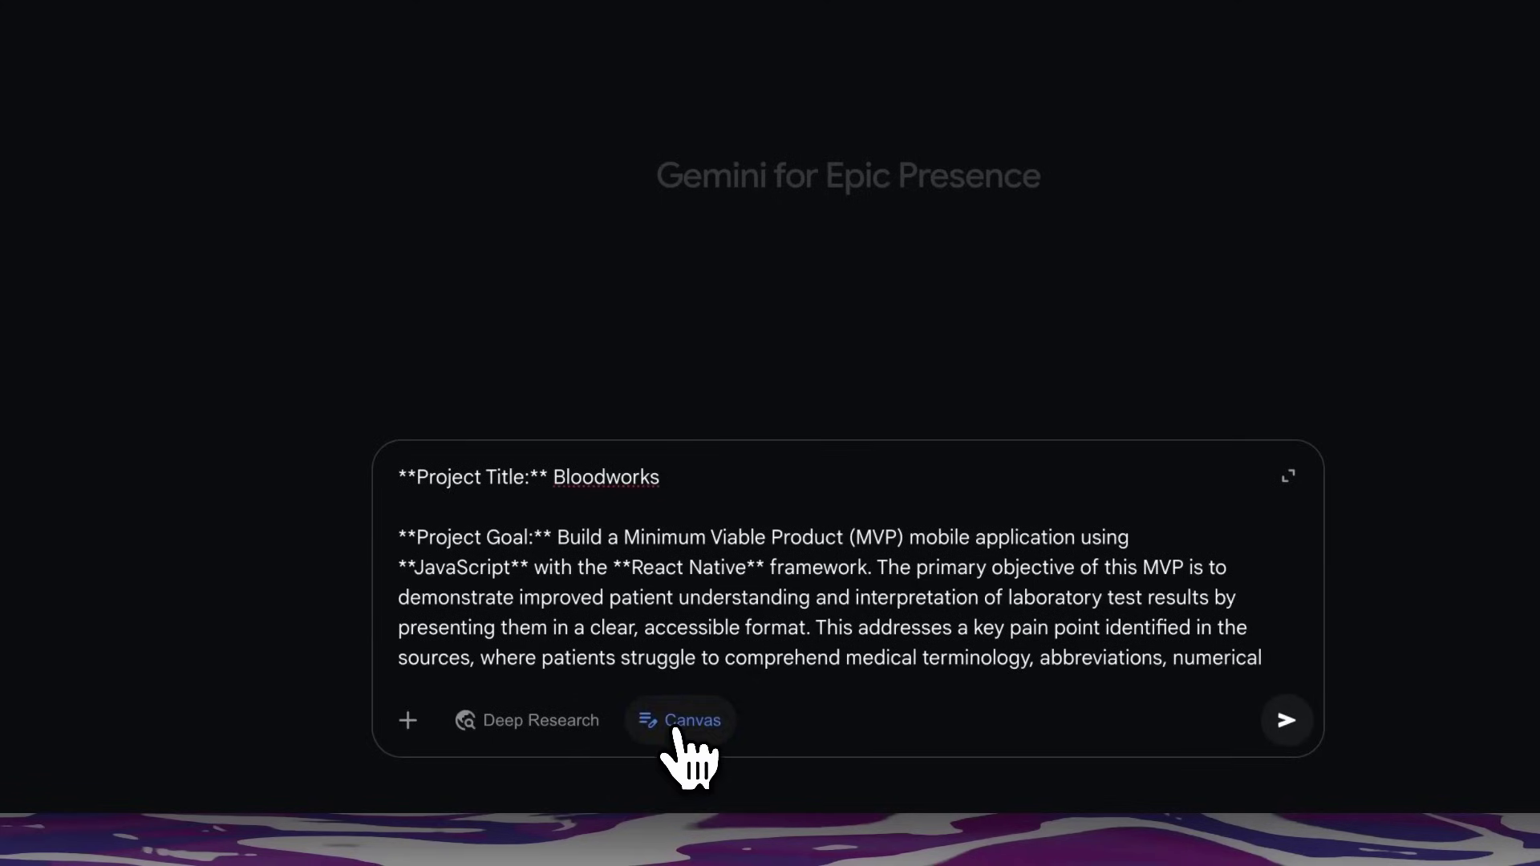
click(1286, 720)
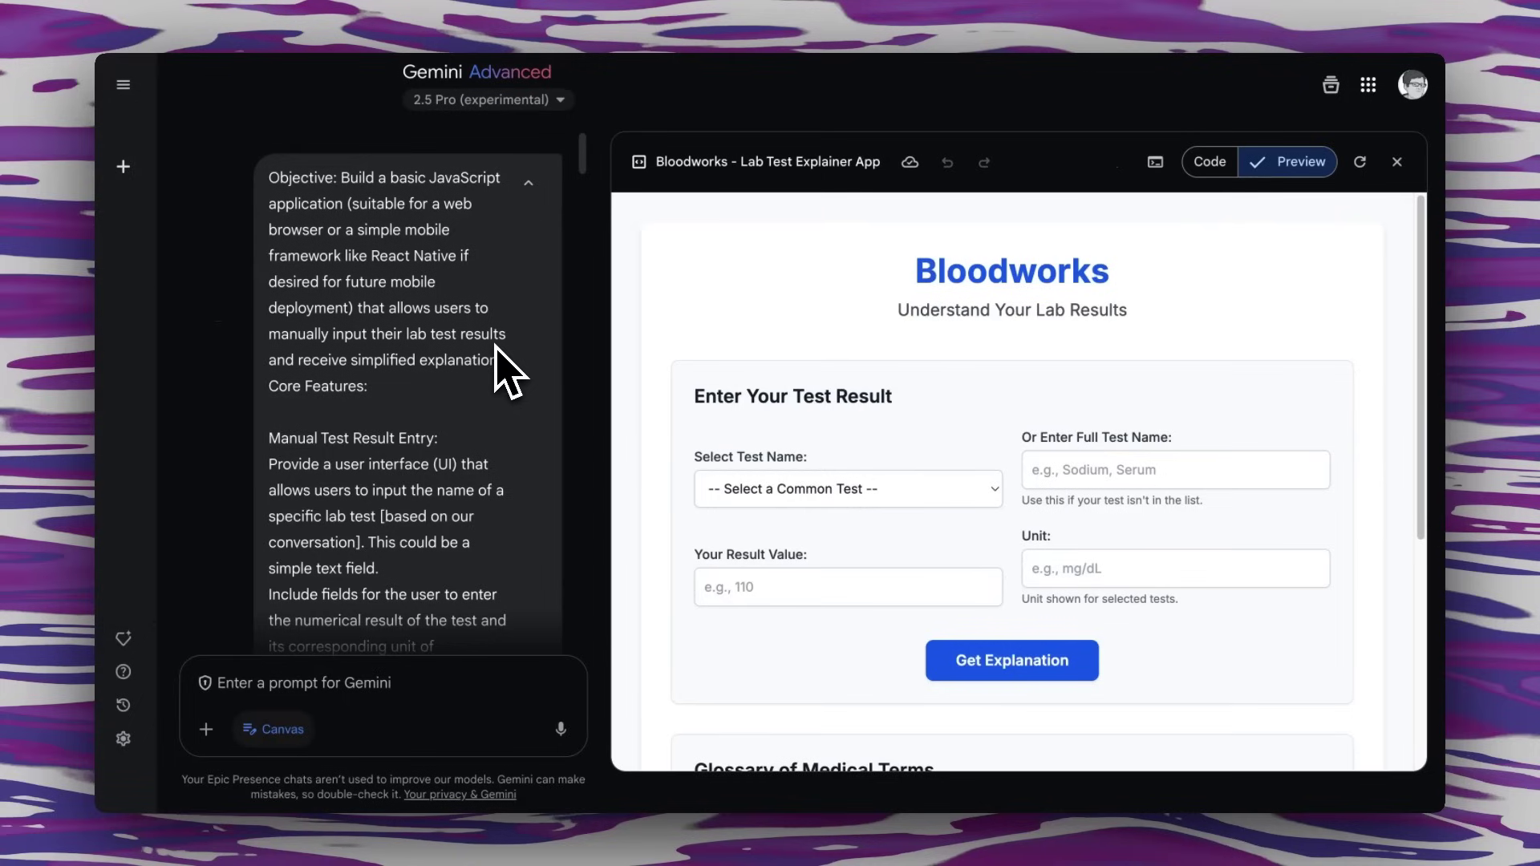
Step: Examine the full prompt behind the Bloodworks lab test explainer app, from its objective to the technical considerations
drag(271, 188, 397, 463)
scroll(397, 464, down, 2)
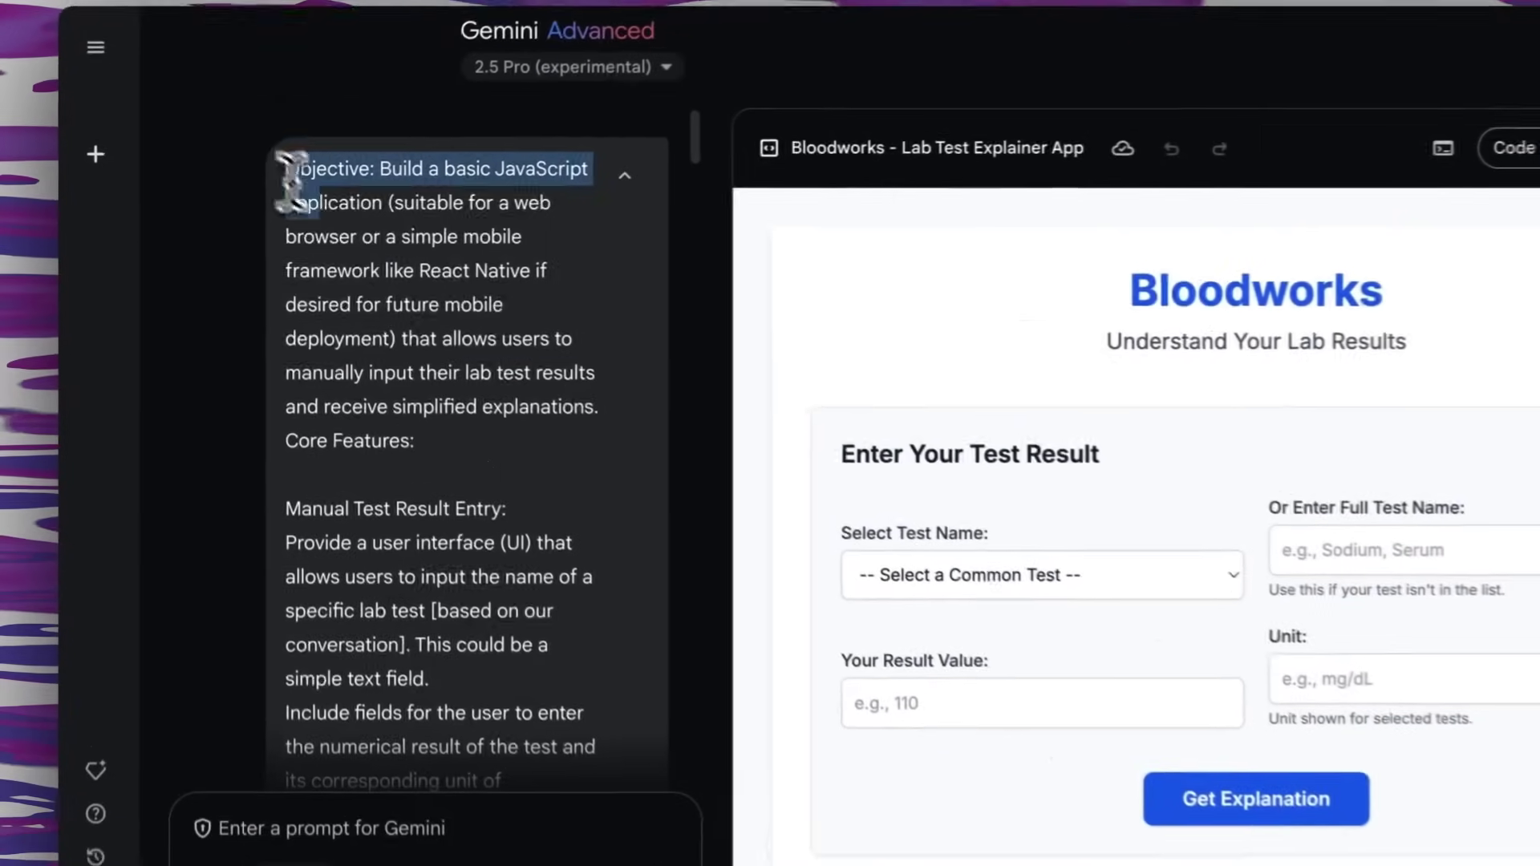
scroll(459, 549, down, 10)
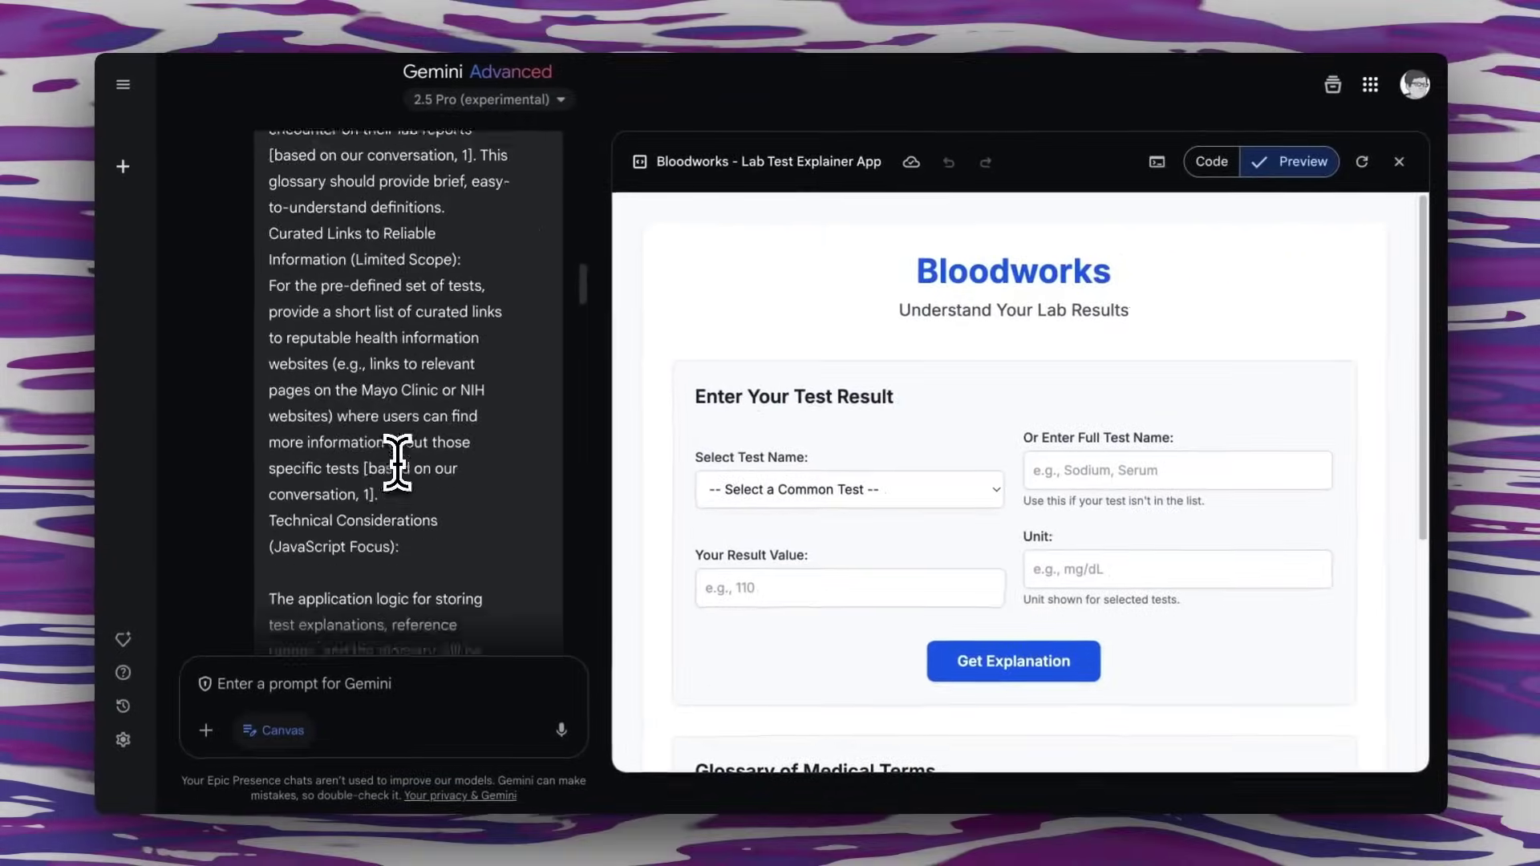
Step: Show the source code of the Bloodworks lab test app in Canvas and select all of it for copying
scroll(397, 463, down, 10)
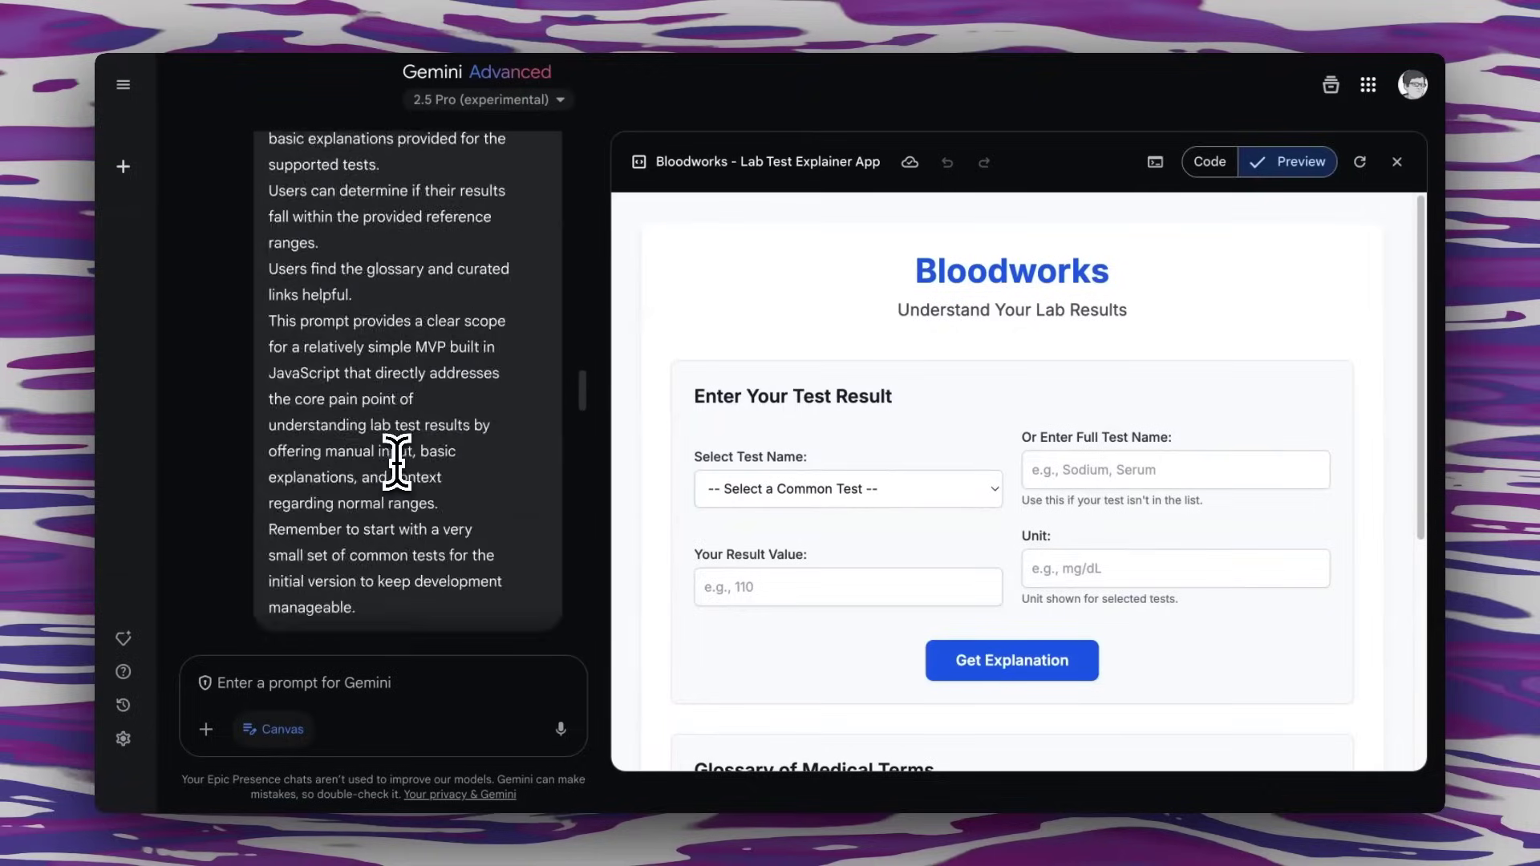
scroll(397, 463, up, 3)
scroll(397, 464, down, 1)
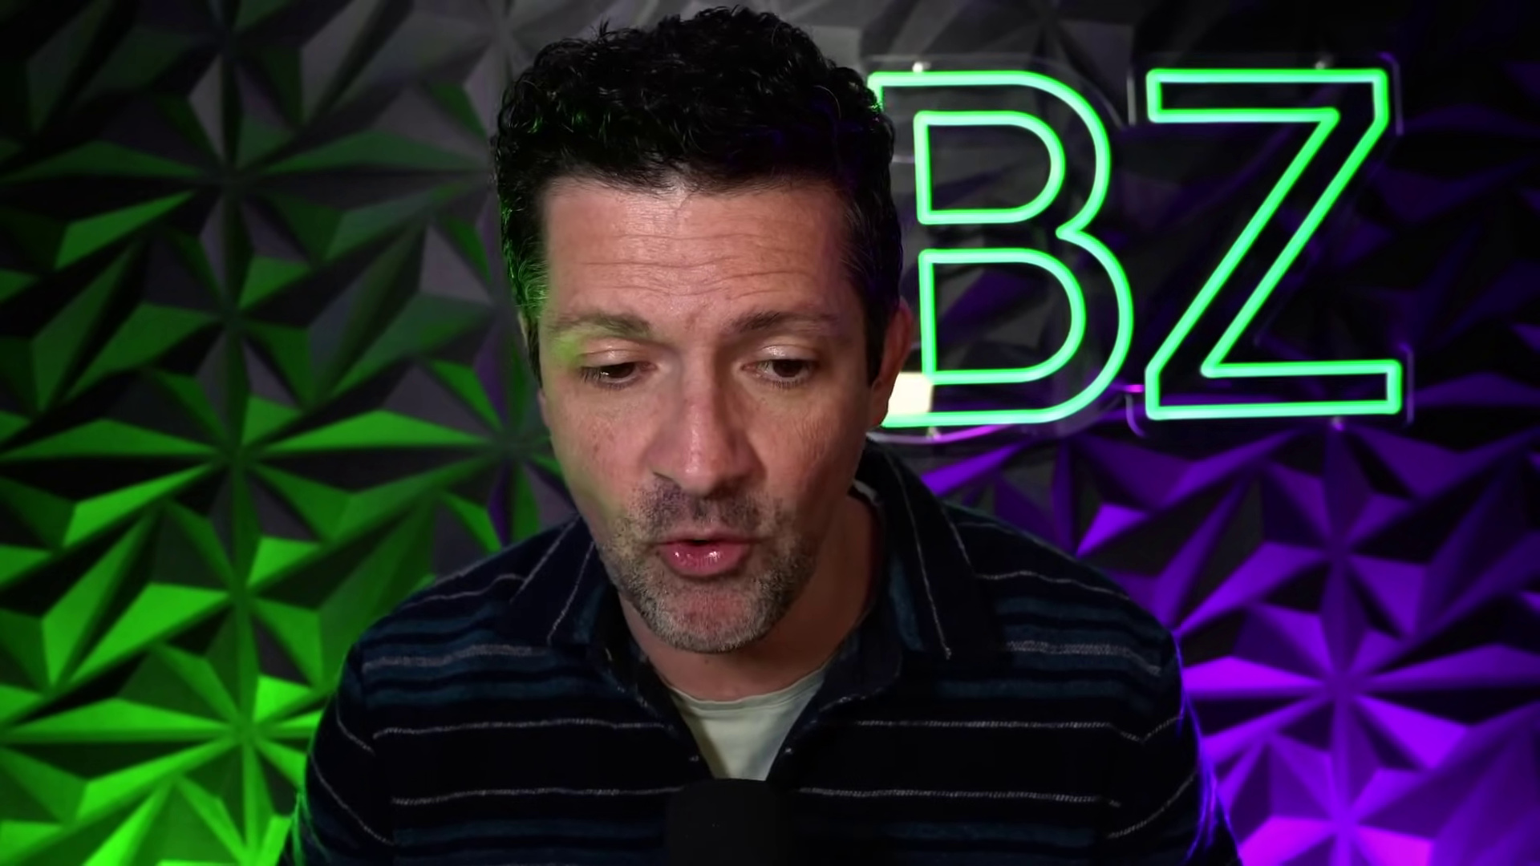
click(1179, 213)
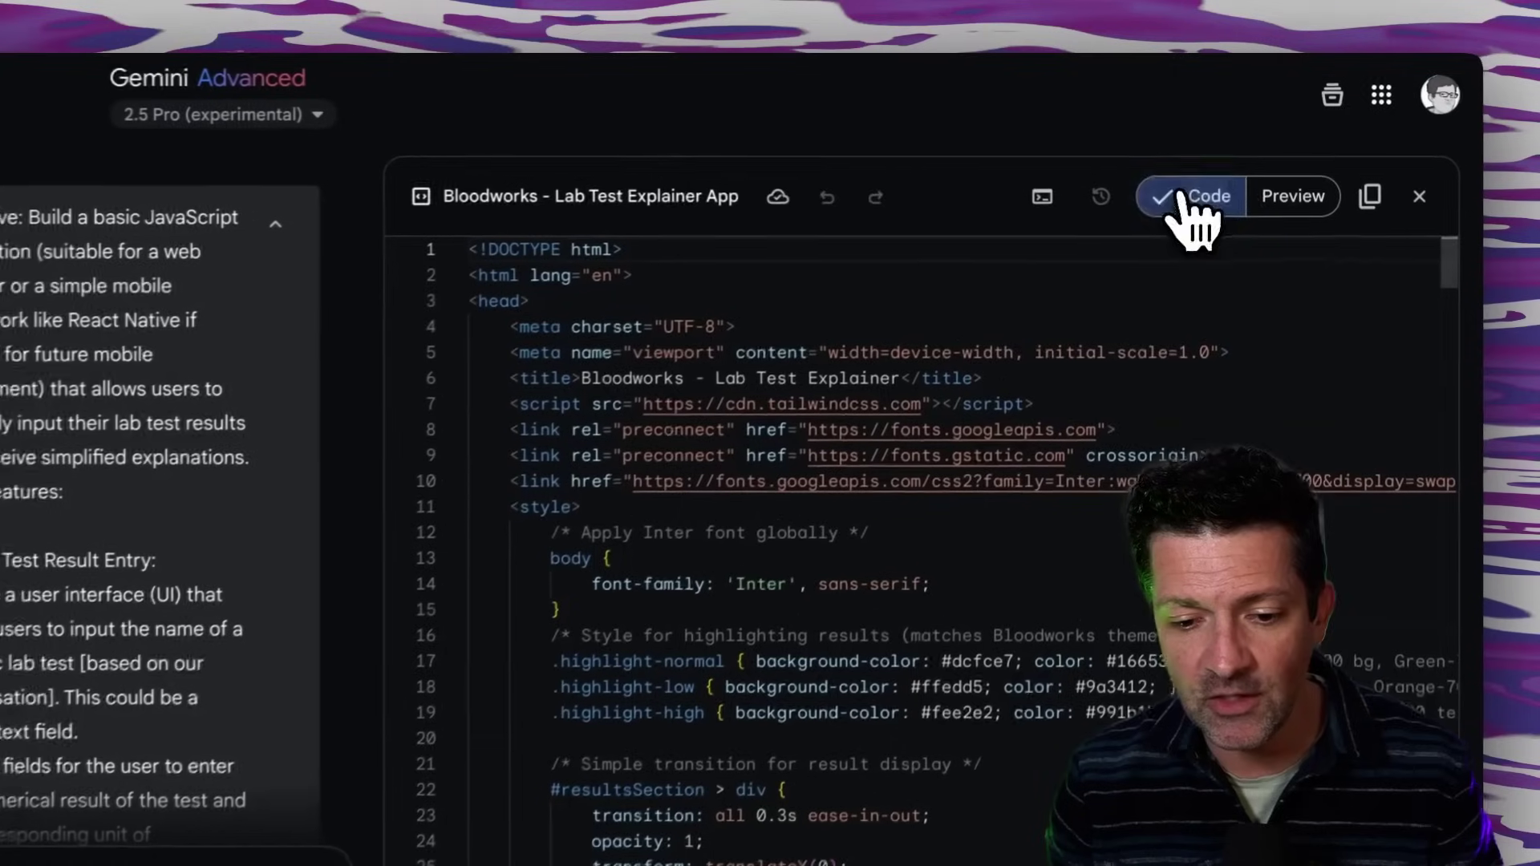
key(ctrl+a)
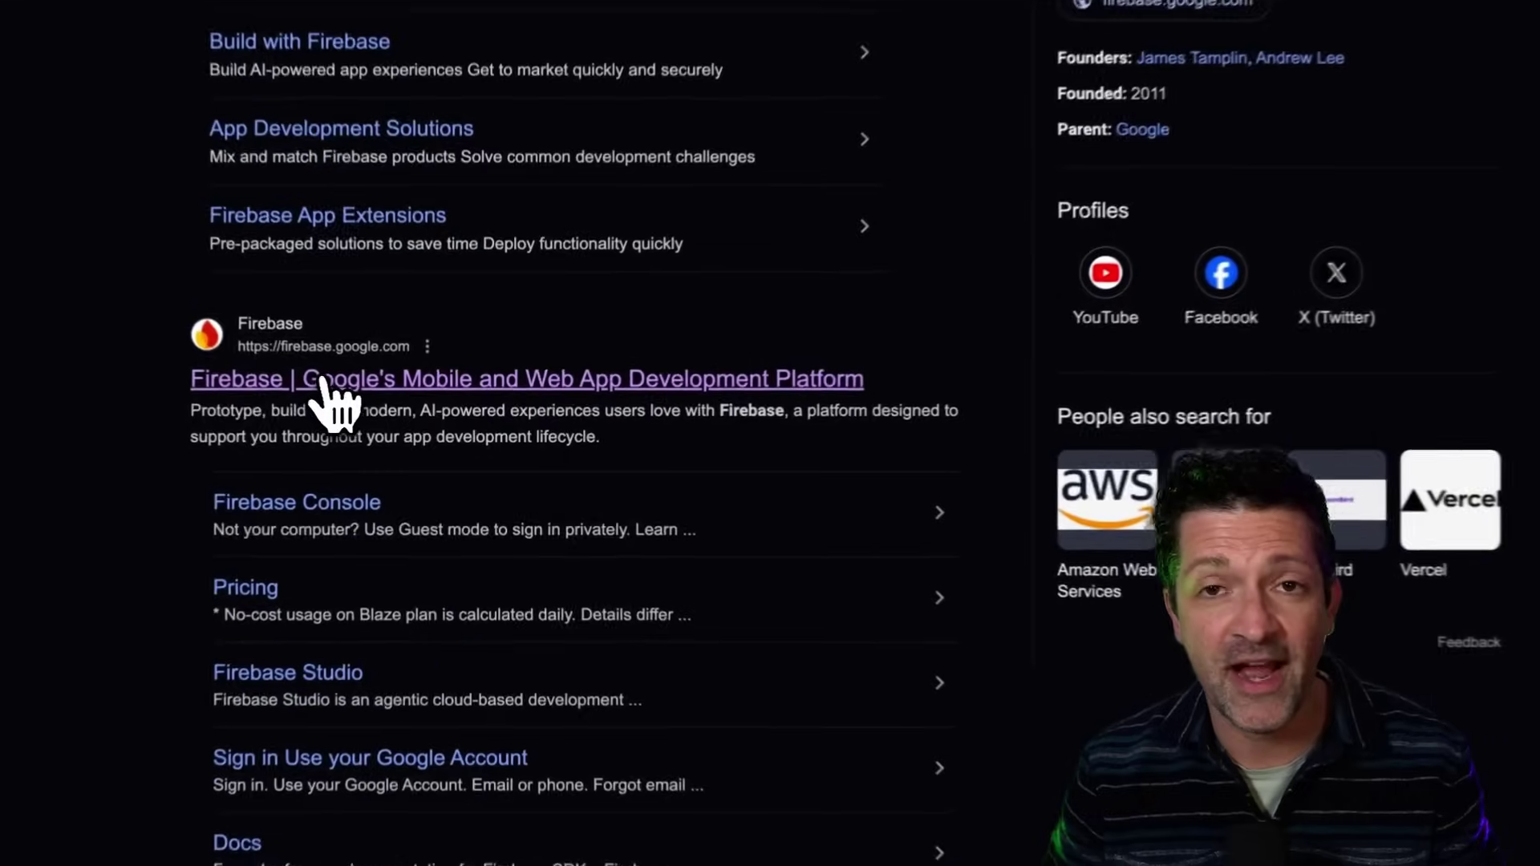
Step: Open the Firebase website from the search results, launch Firebase Studio, and submit the pasted Bloodworks code to prototype with AI
click(327, 402)
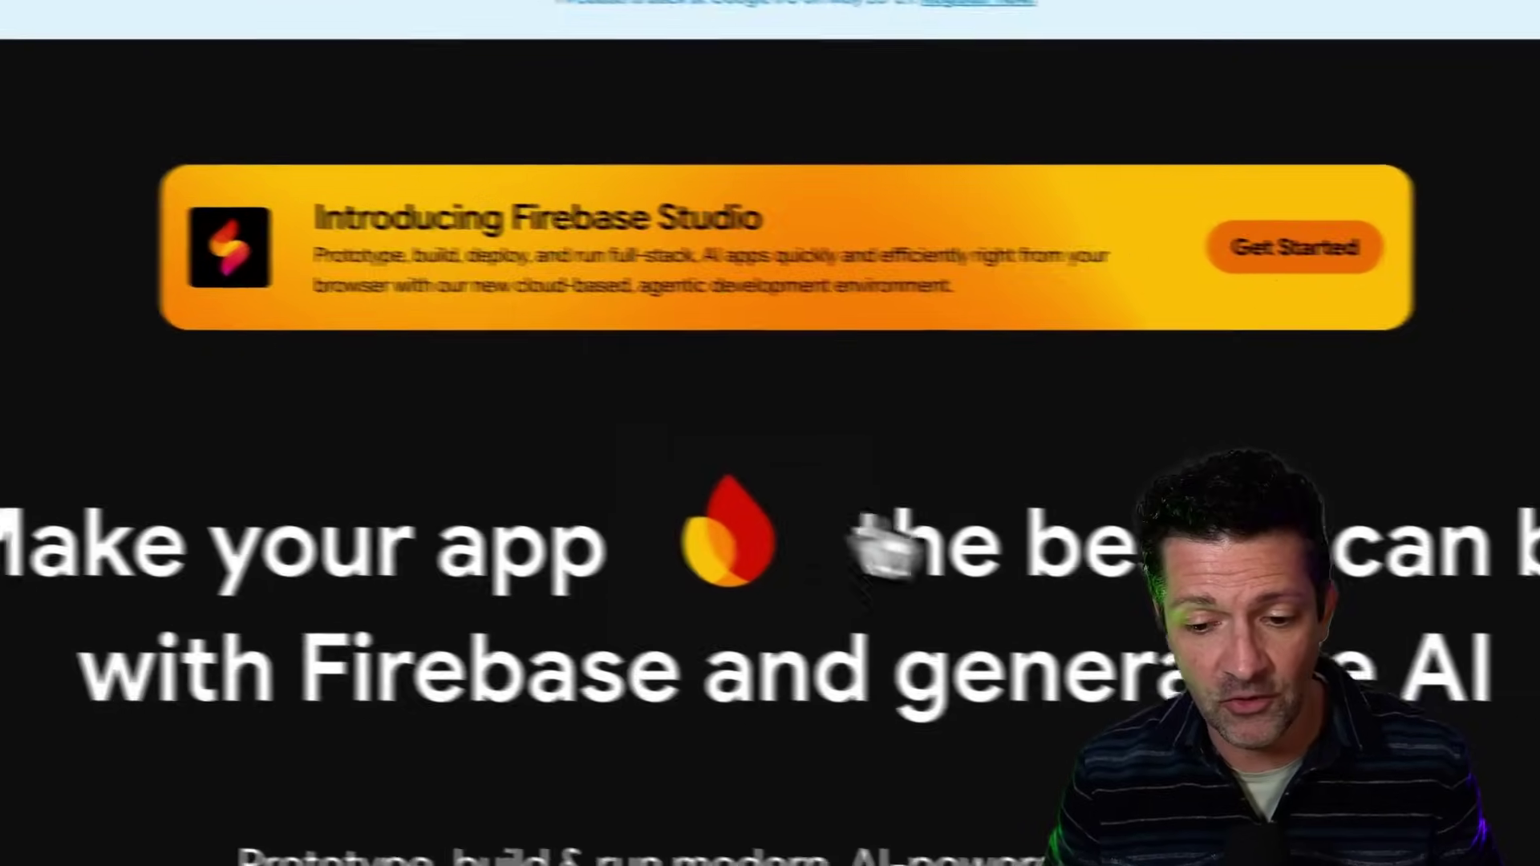
click(1312, 249)
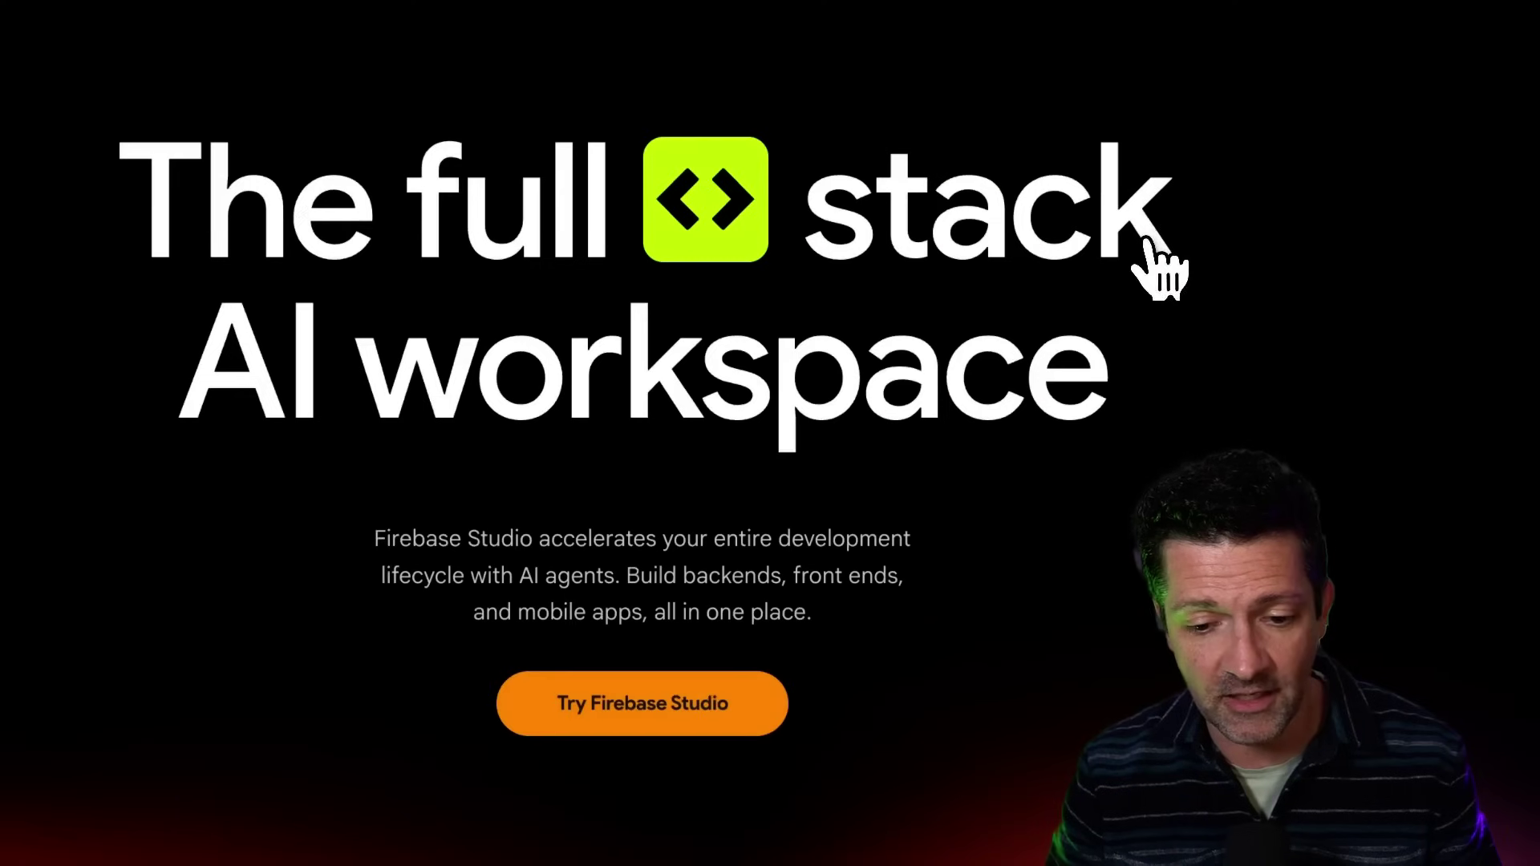
click(642, 704)
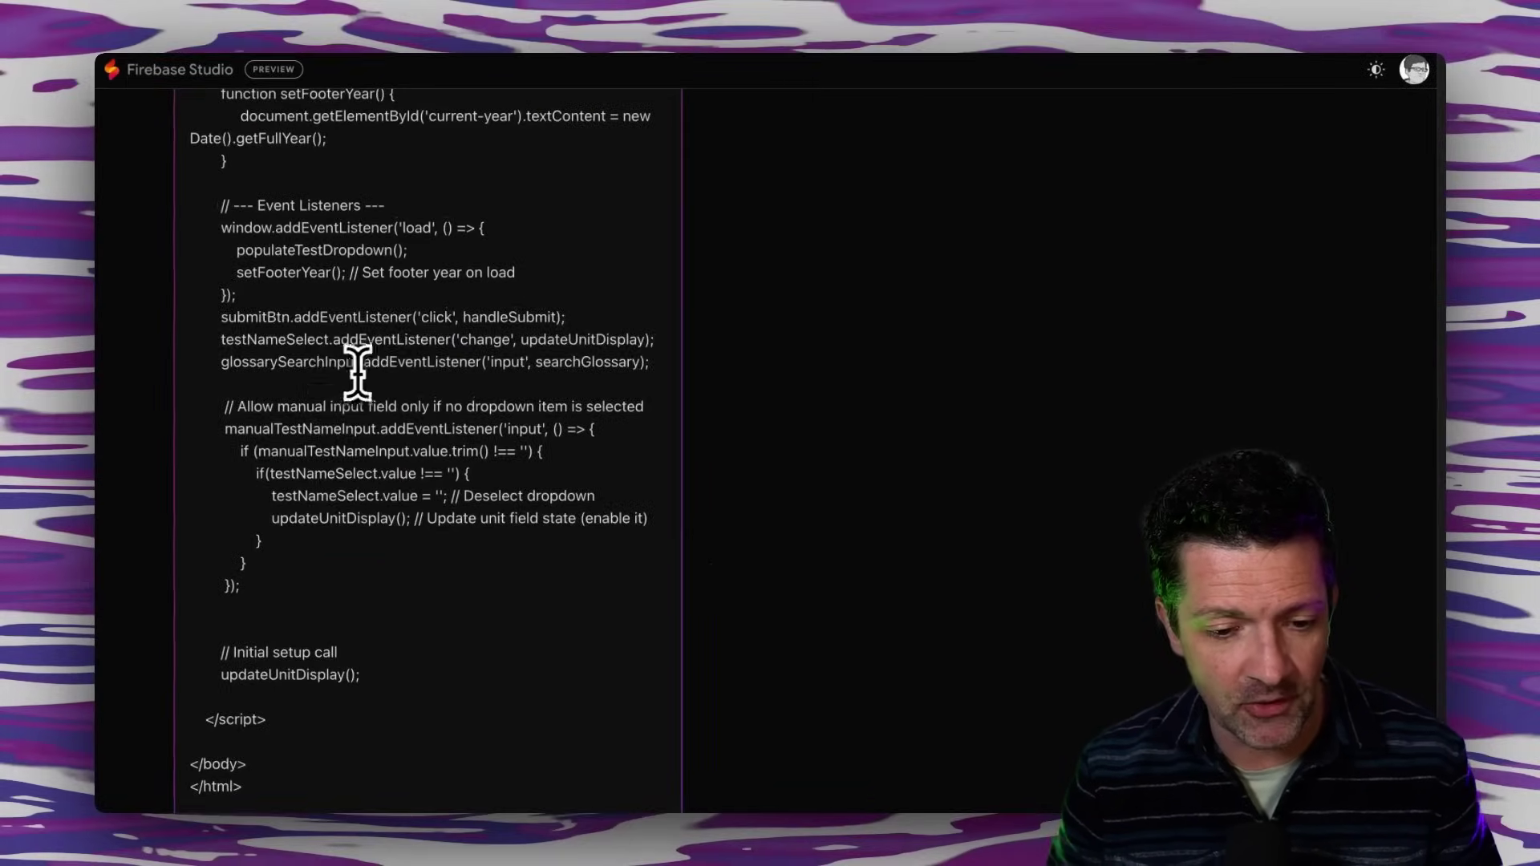
scroll(362, 369, up, 5)
scroll(362, 369, up, 10)
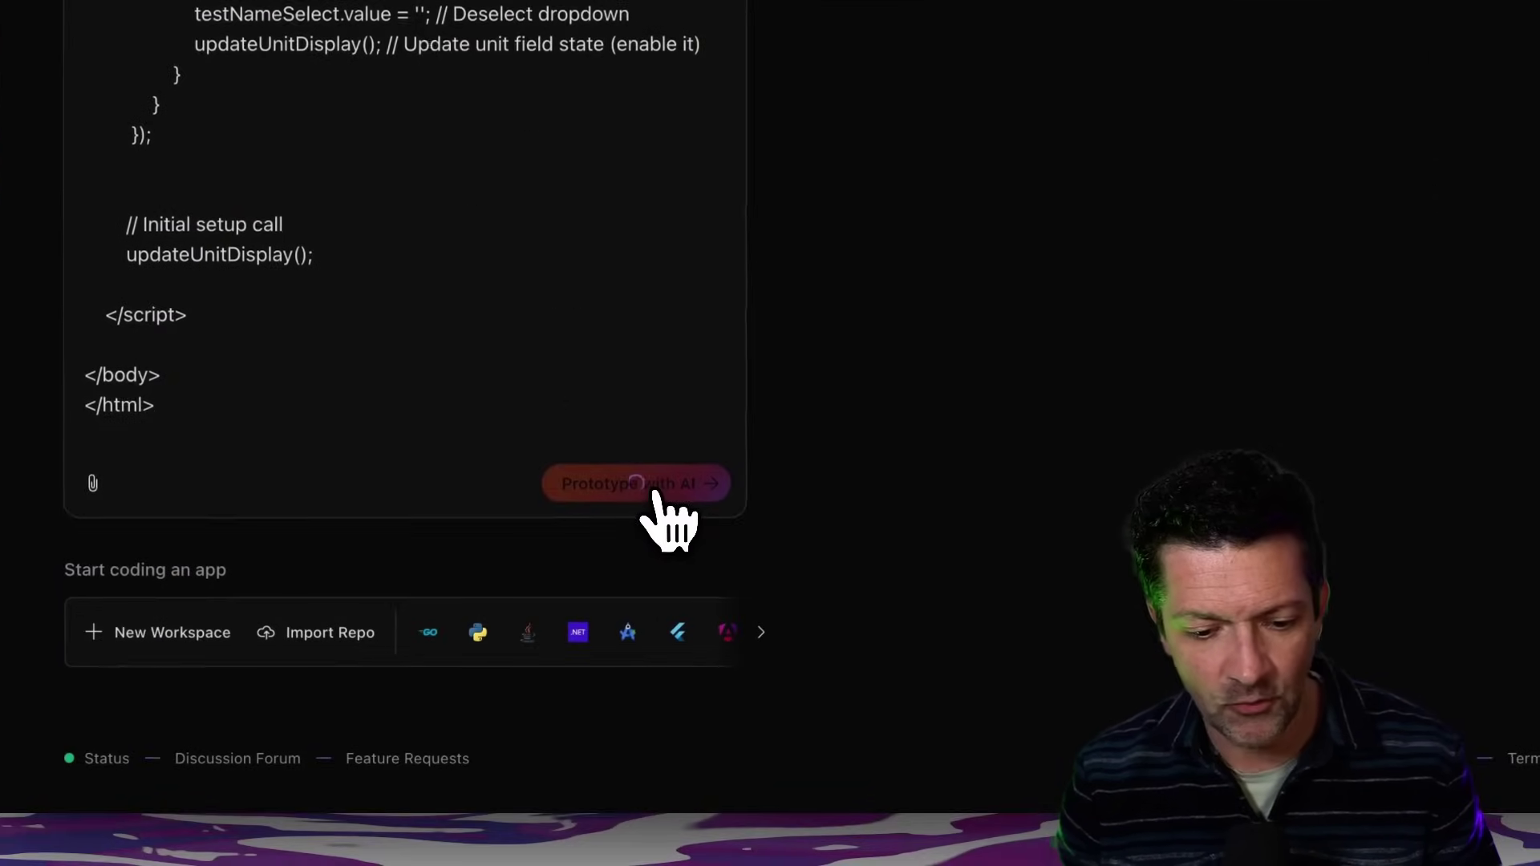
Step: Read the Firebase prompt in the Google Docs guide, including its enhancement and ShadCN styling instructions, and select it for copying
drag(652, 539, 343, 409)
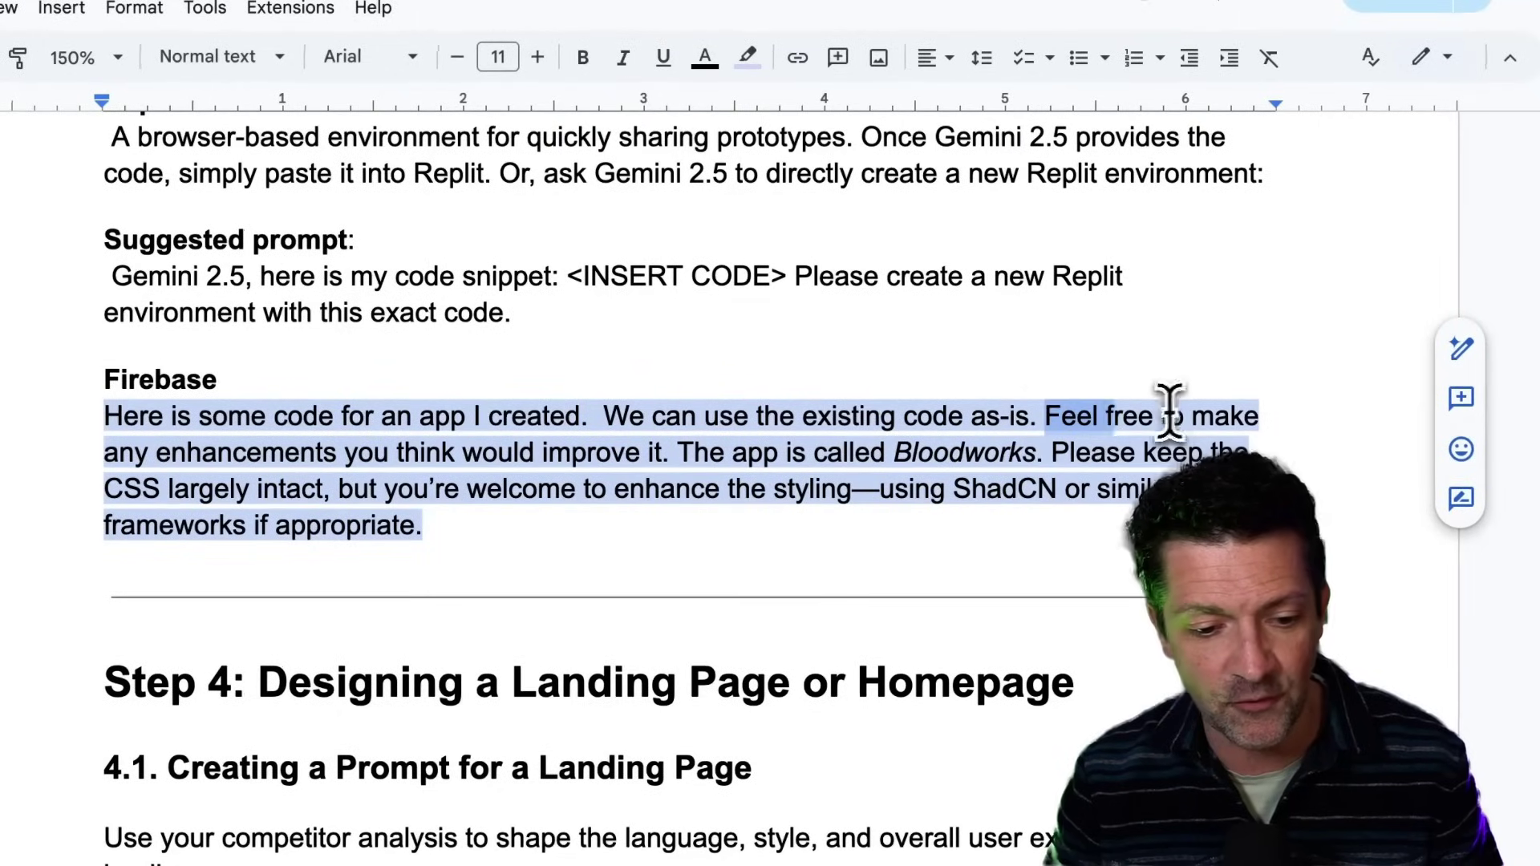
drag(1169, 415, 711, 446)
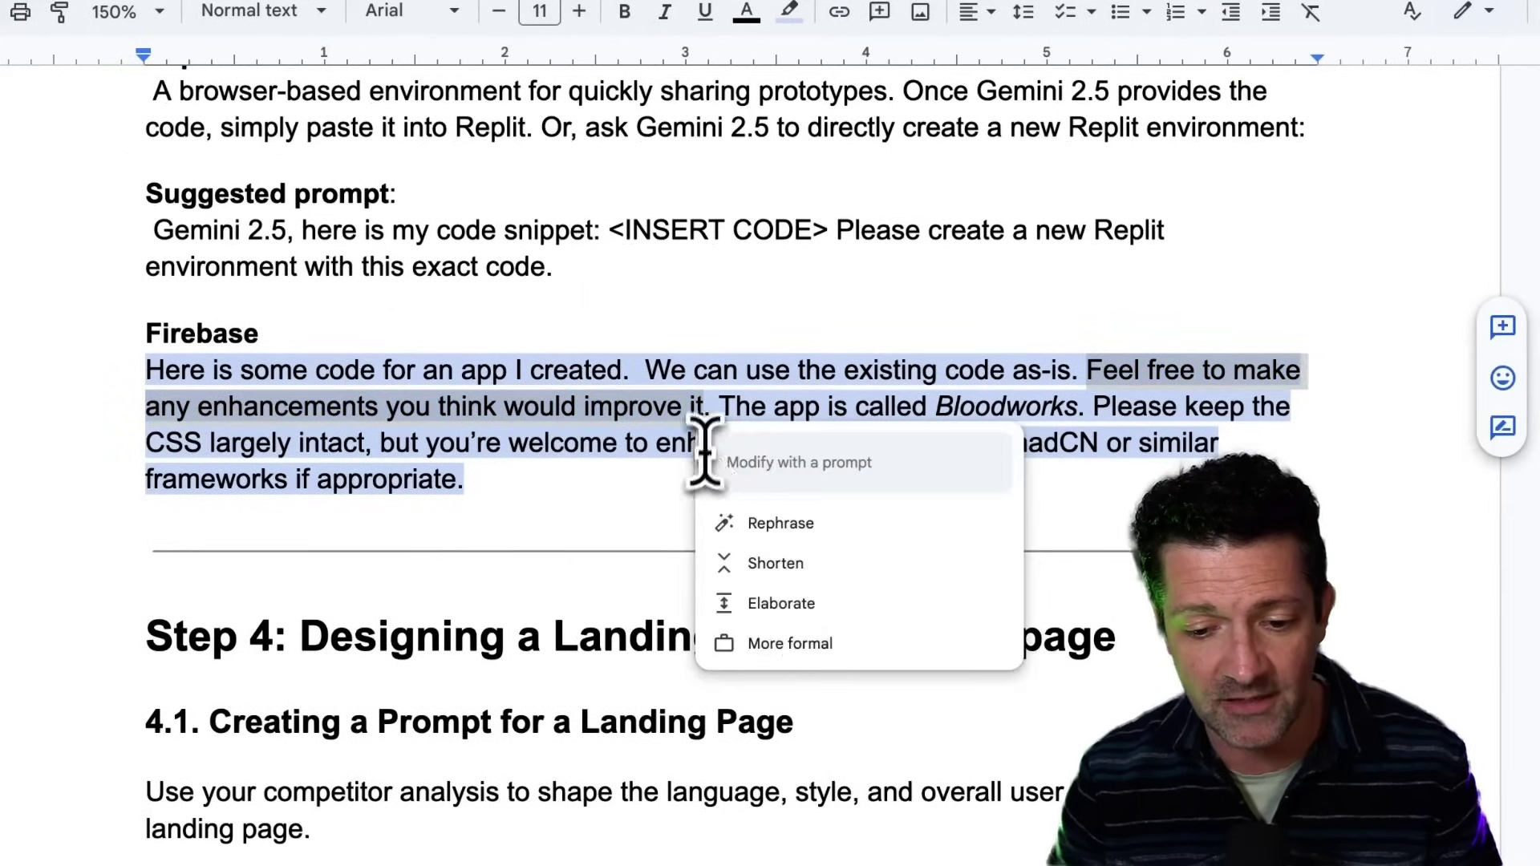
click(559, 493)
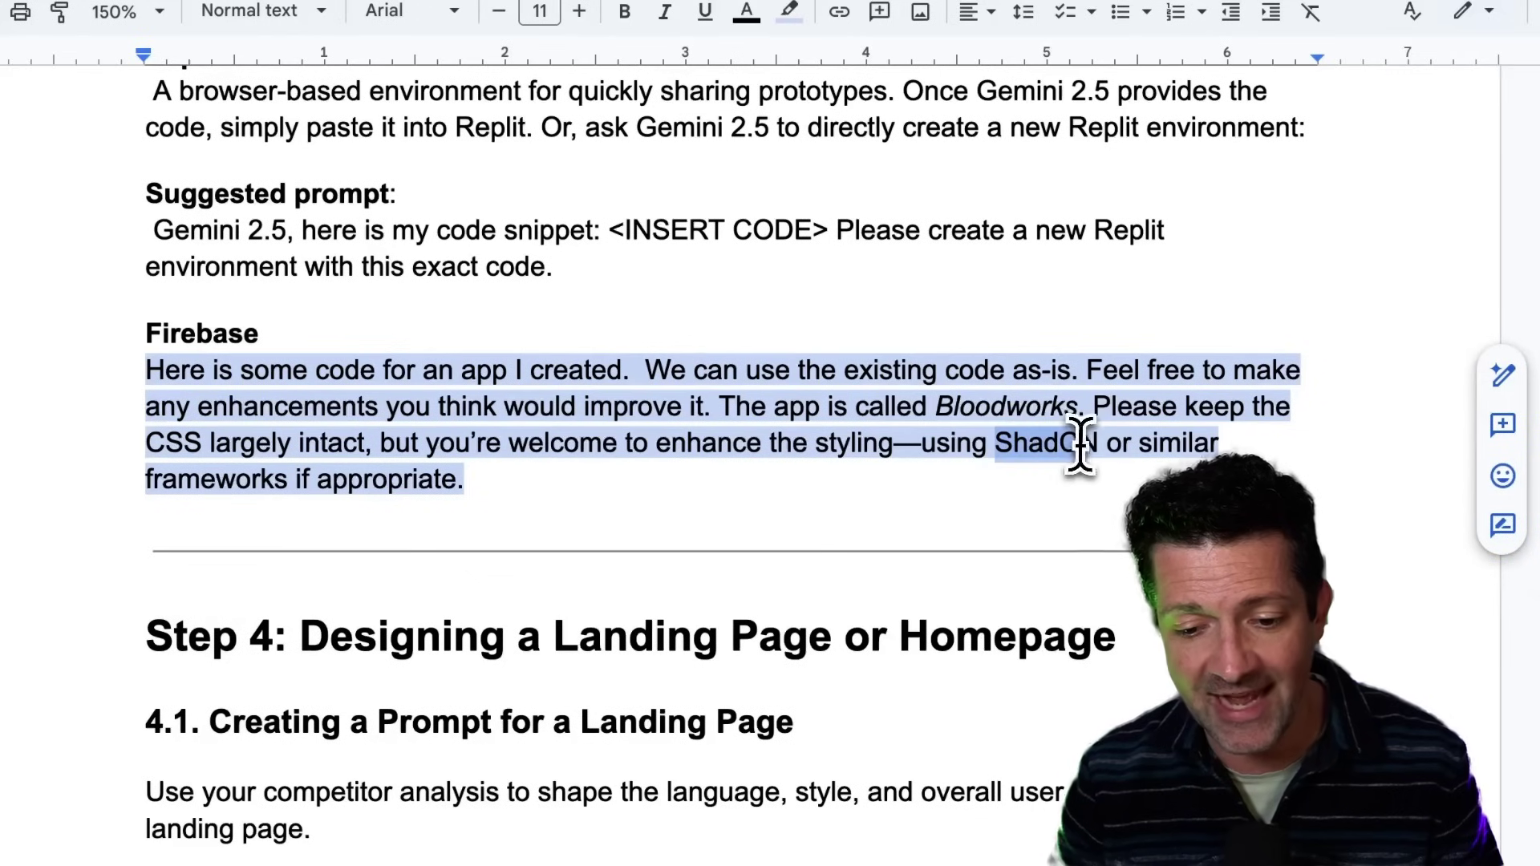
click(904, 491)
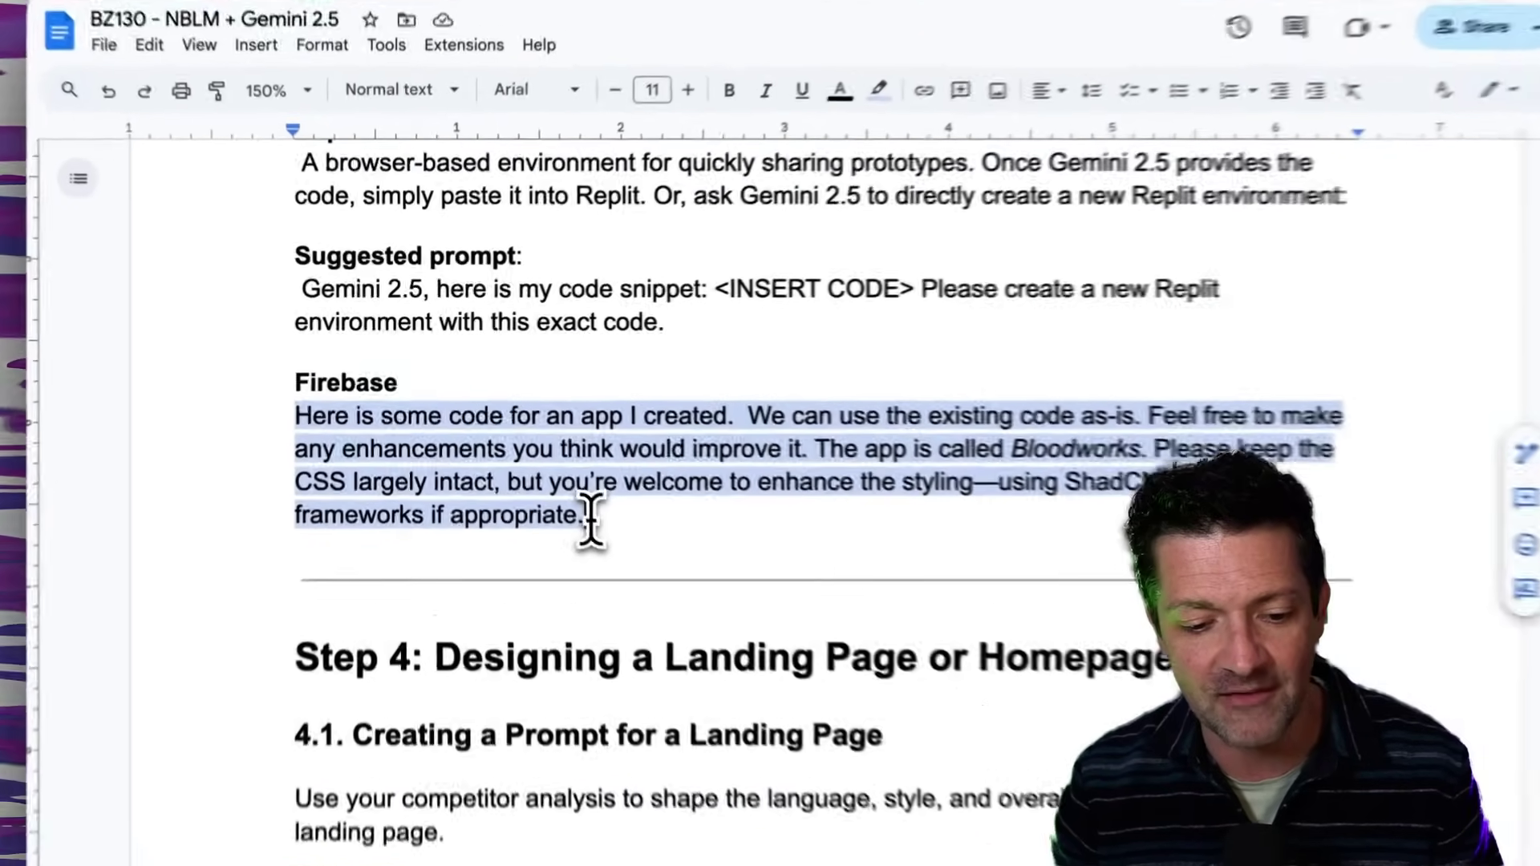
key(shift+Down)
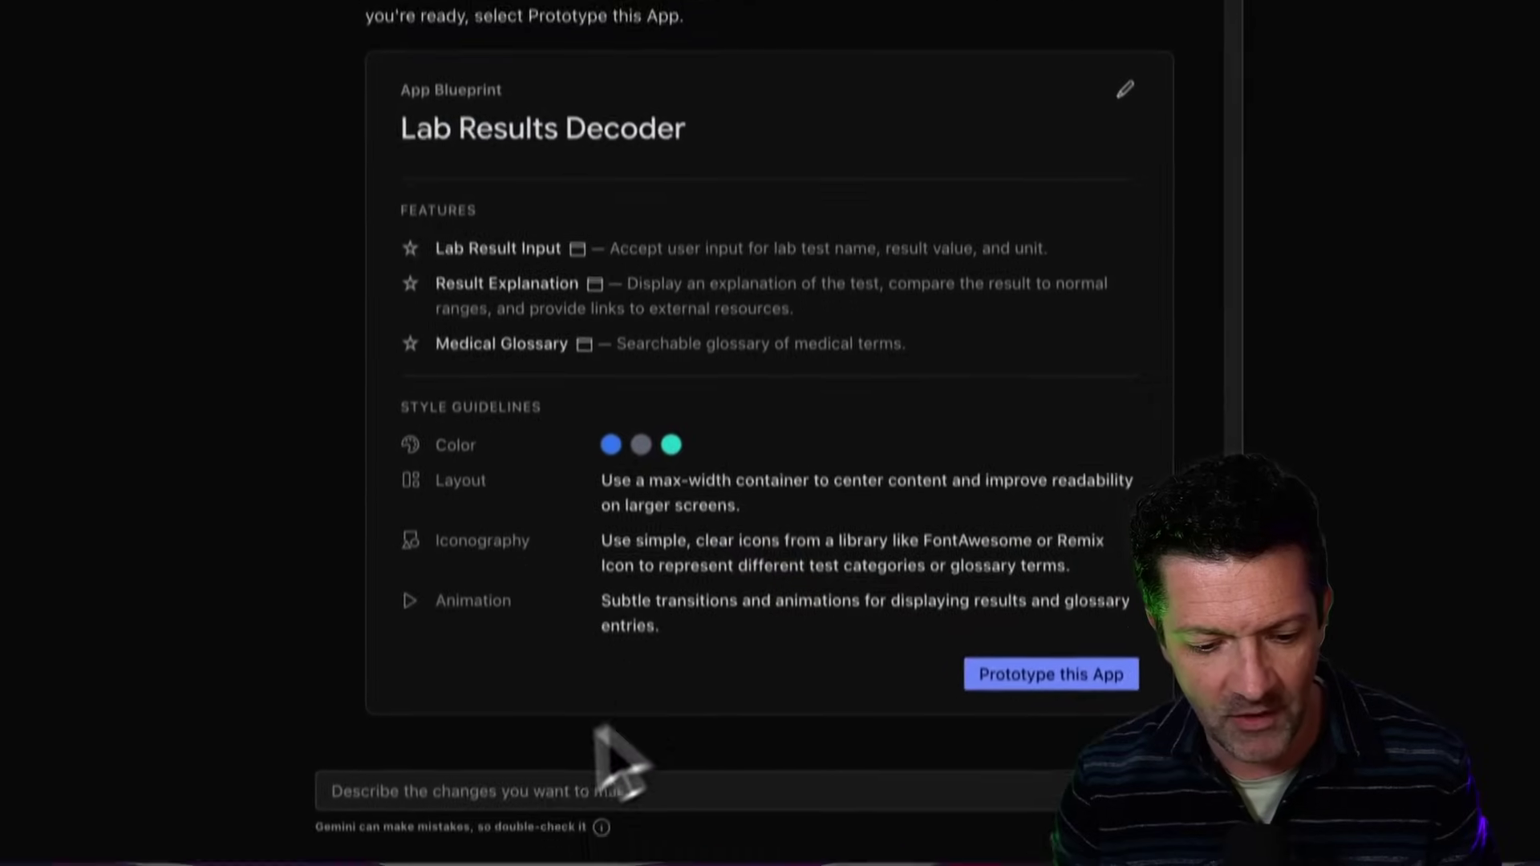
Step: Paste the copied Firebase prompt as a change request for the Lab Results Decoder blueprint in Firebase Studio and submit it
click(480, 791)
key(ctrl+v)
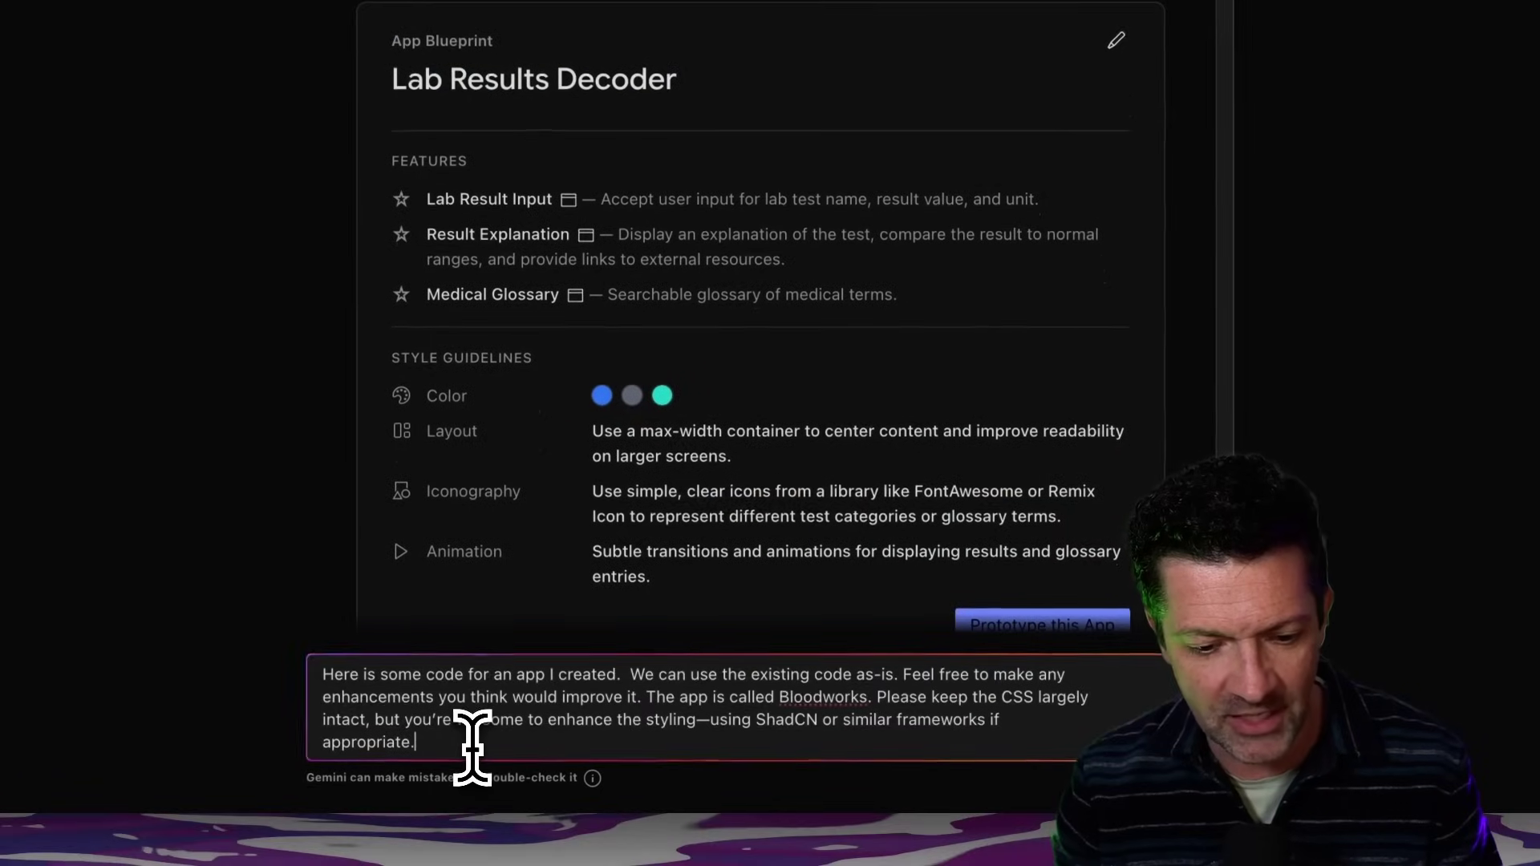
click(1143, 741)
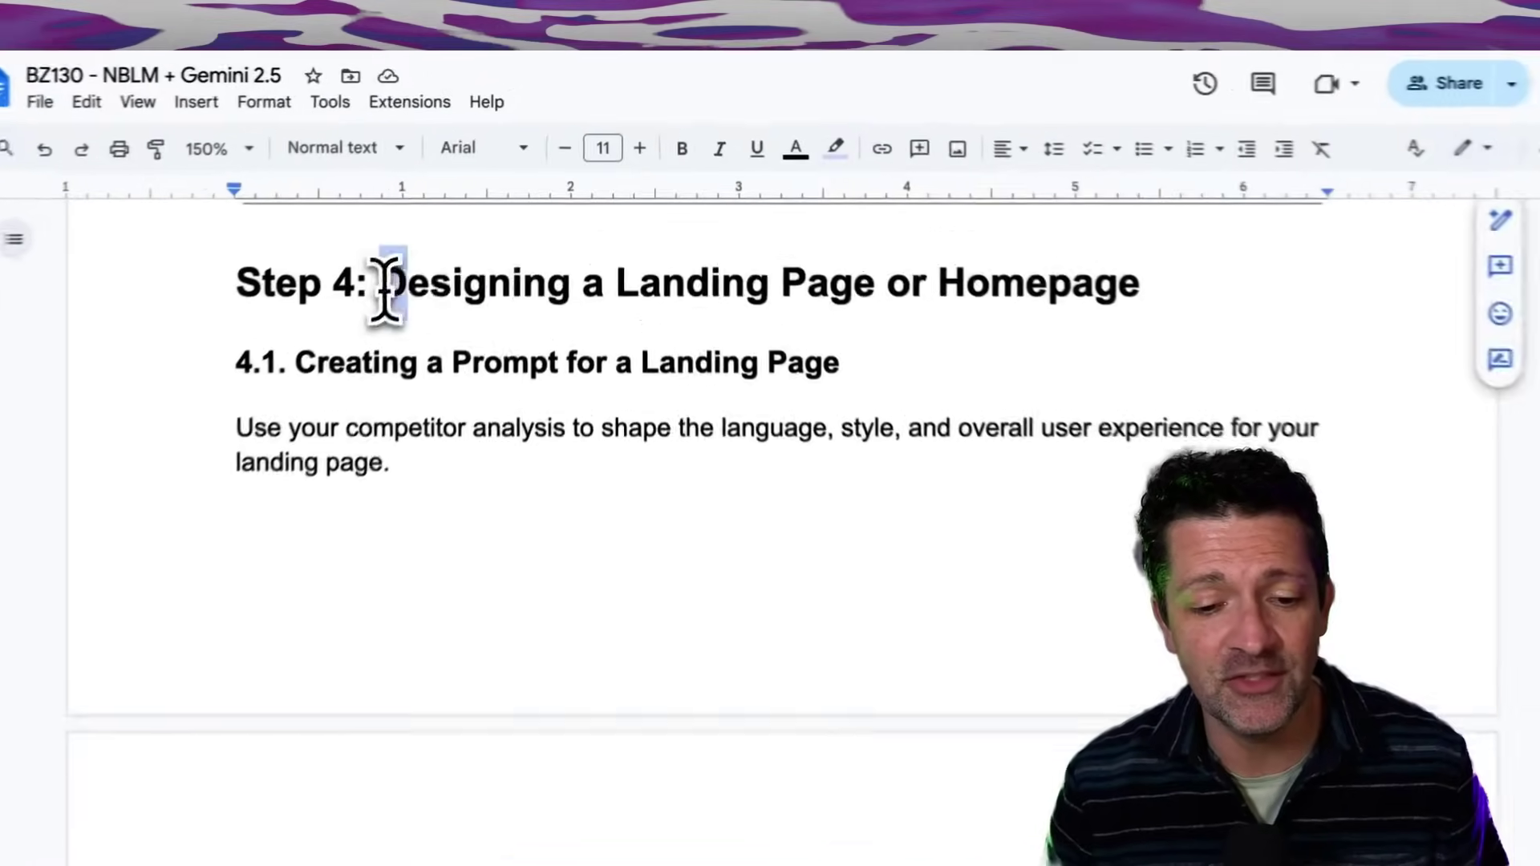
Step: Read the guide's Step 4 on landing page design in Google Docs and copy its suggested prompt about reviewing competitor sources
drag(431, 242, 1044, 248)
click(1046, 255)
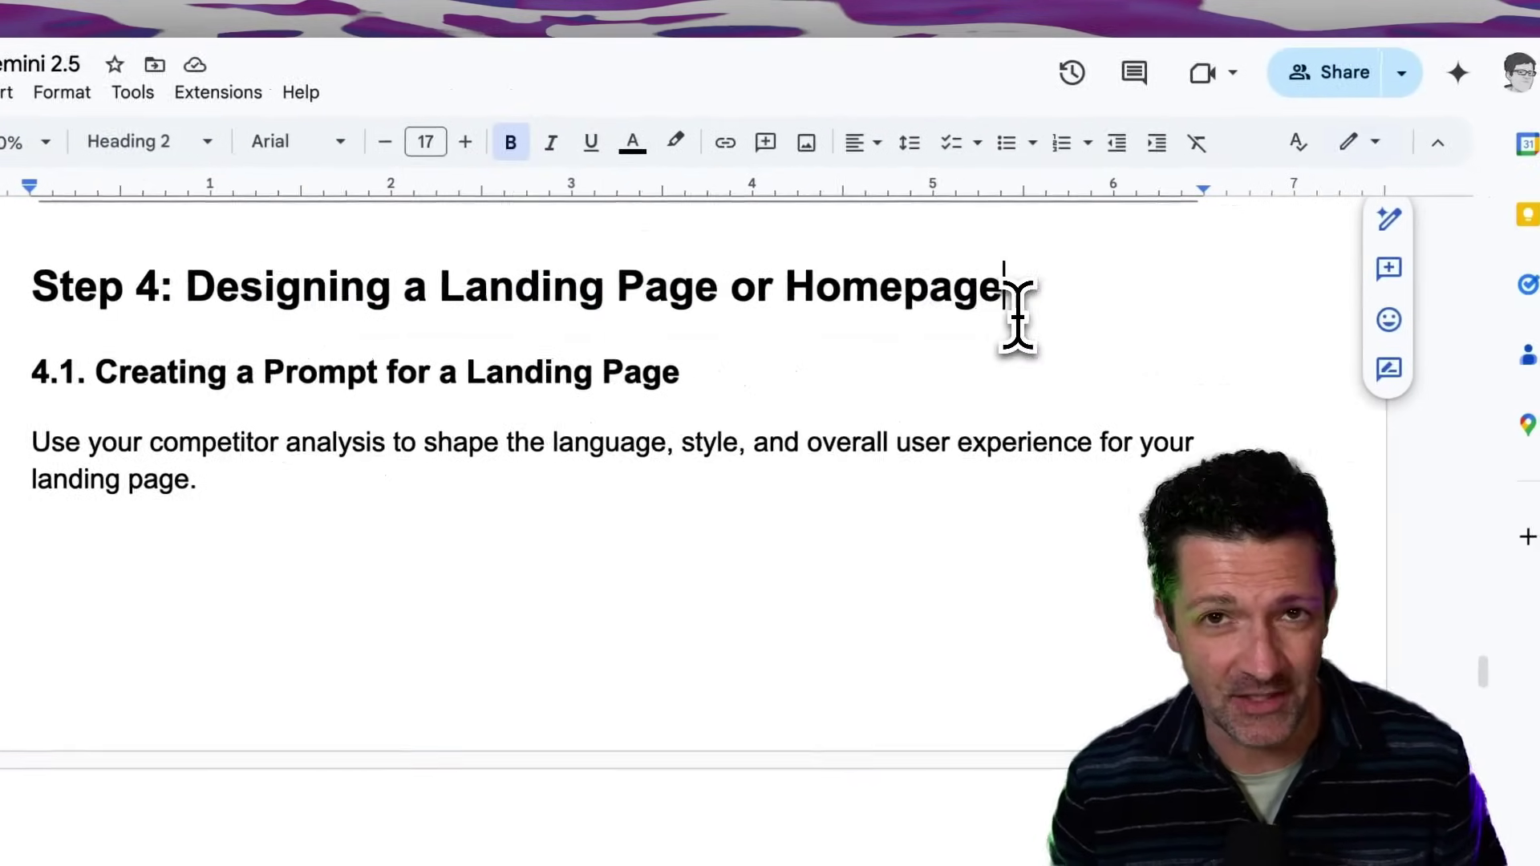
scroll(982, 336, down, 5)
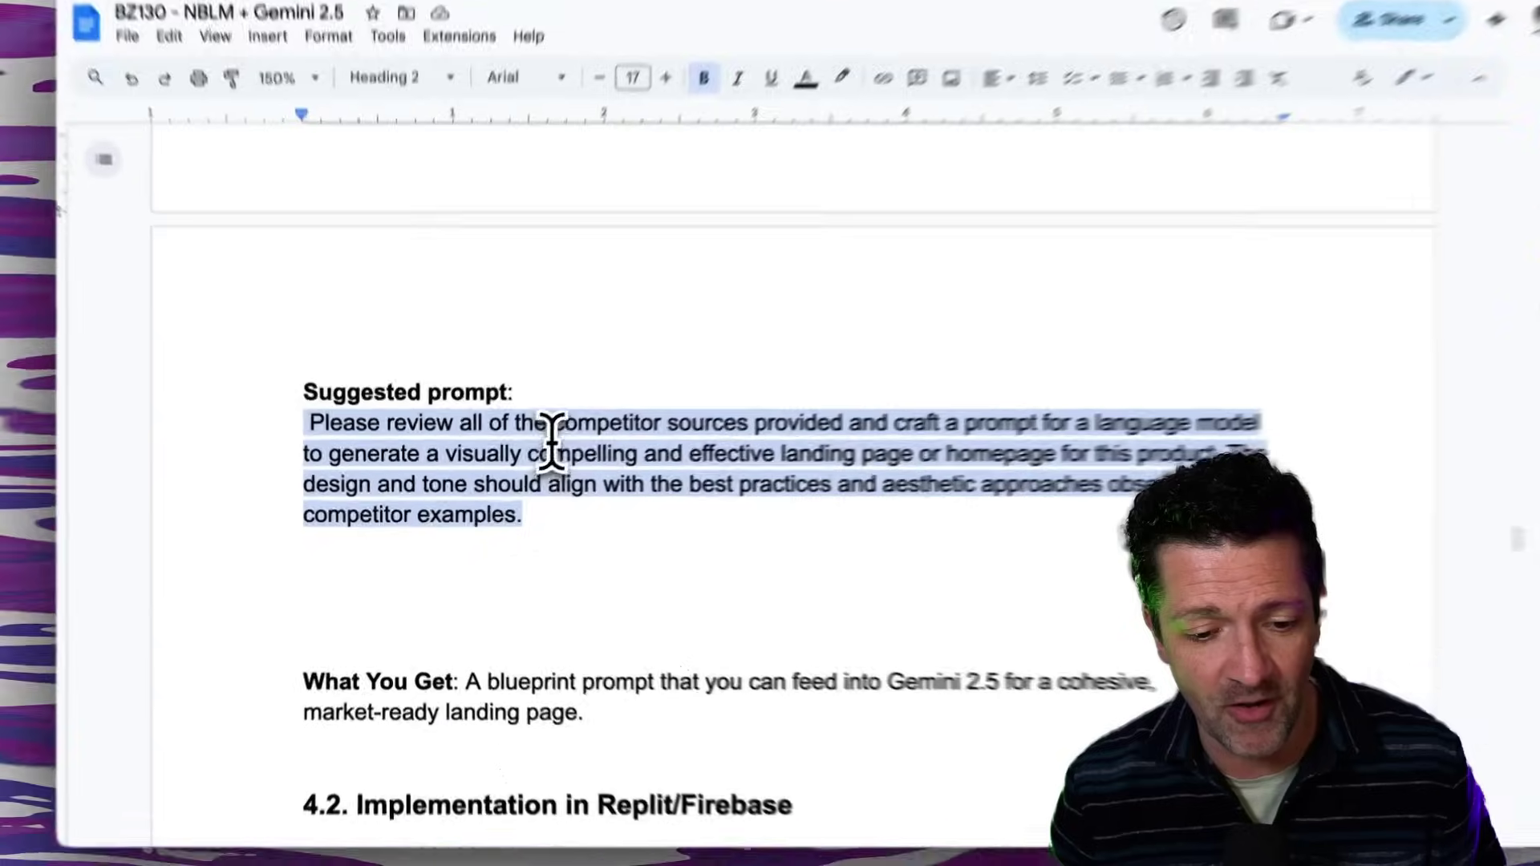
drag(535, 438, 702, 431)
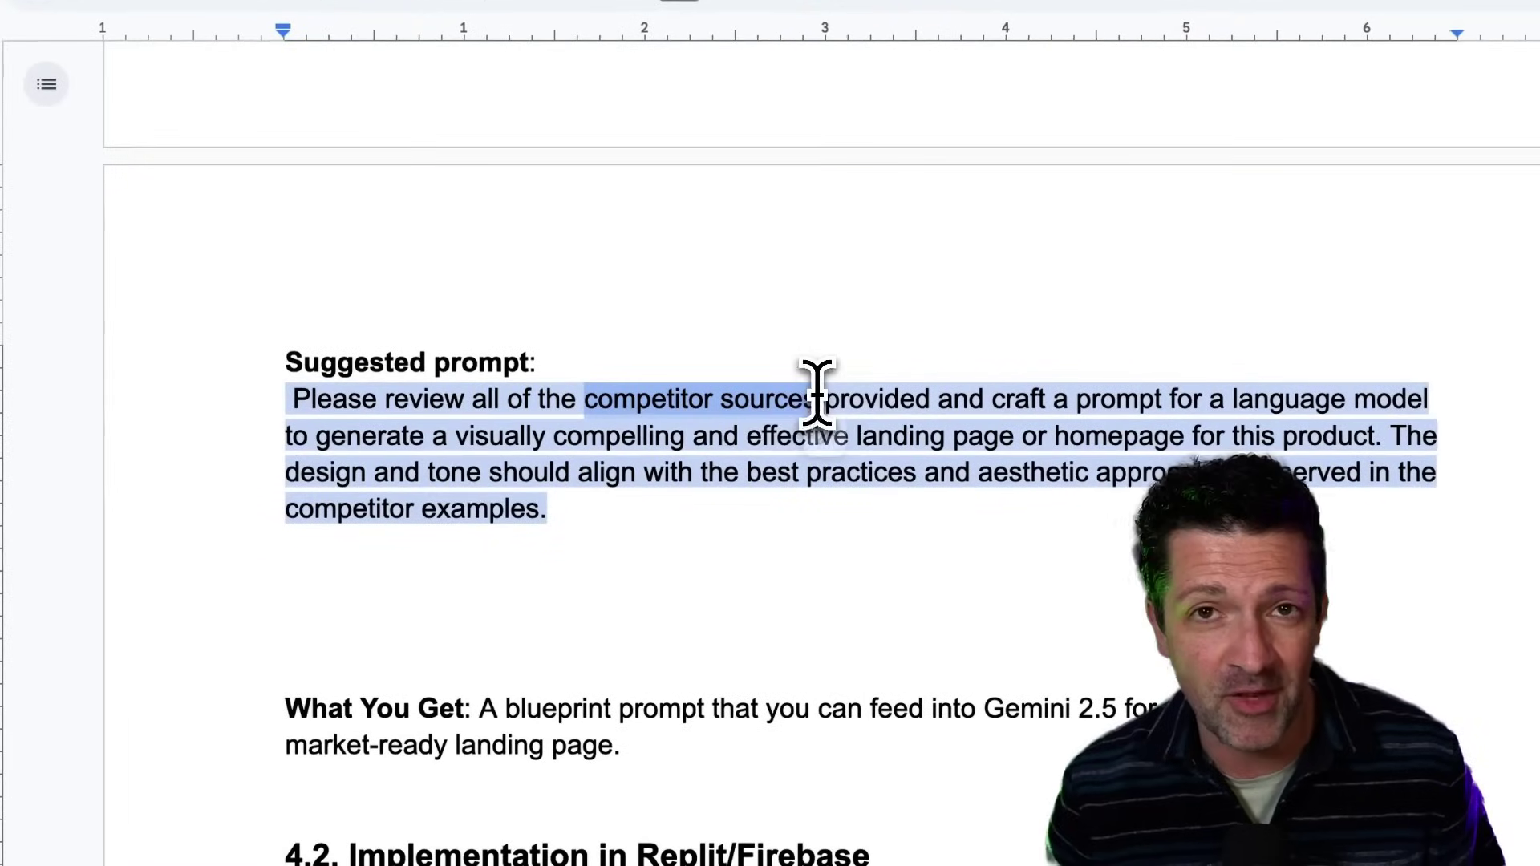
click(588, 564)
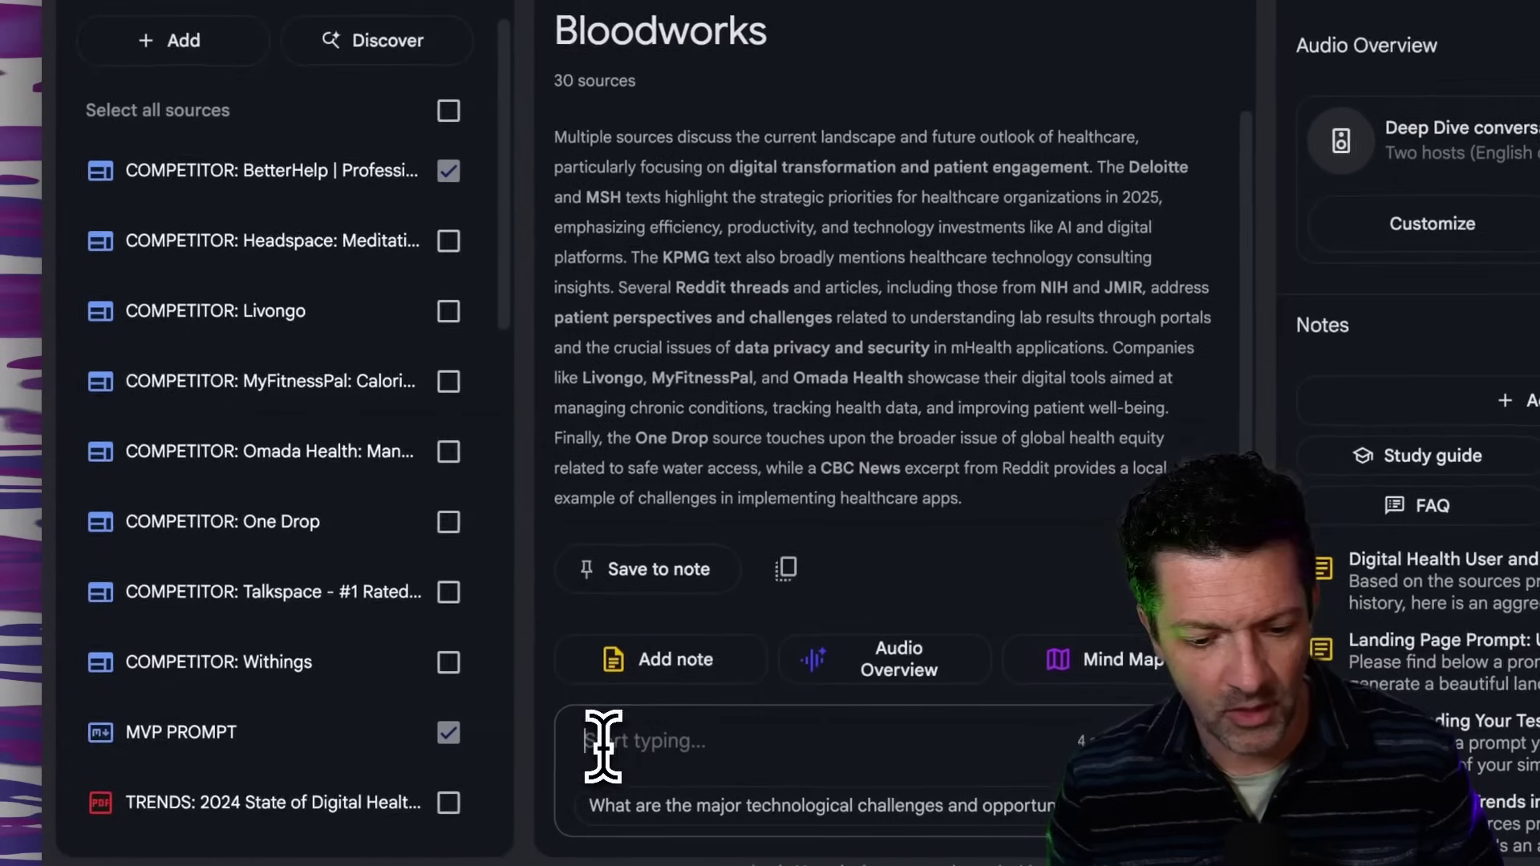
Step: Enter the landing page prompt in the Bloodworks NotebookLM chat and include the competitor sources from Headspace through Withings
text(Please review all of the competitor sources provided and craft a prompt for a language model to generate a visually compelling and effective landing page or homepage for this product. The design and tone should align with the best practices and aesthetic approaches observed in the competitor examples.)
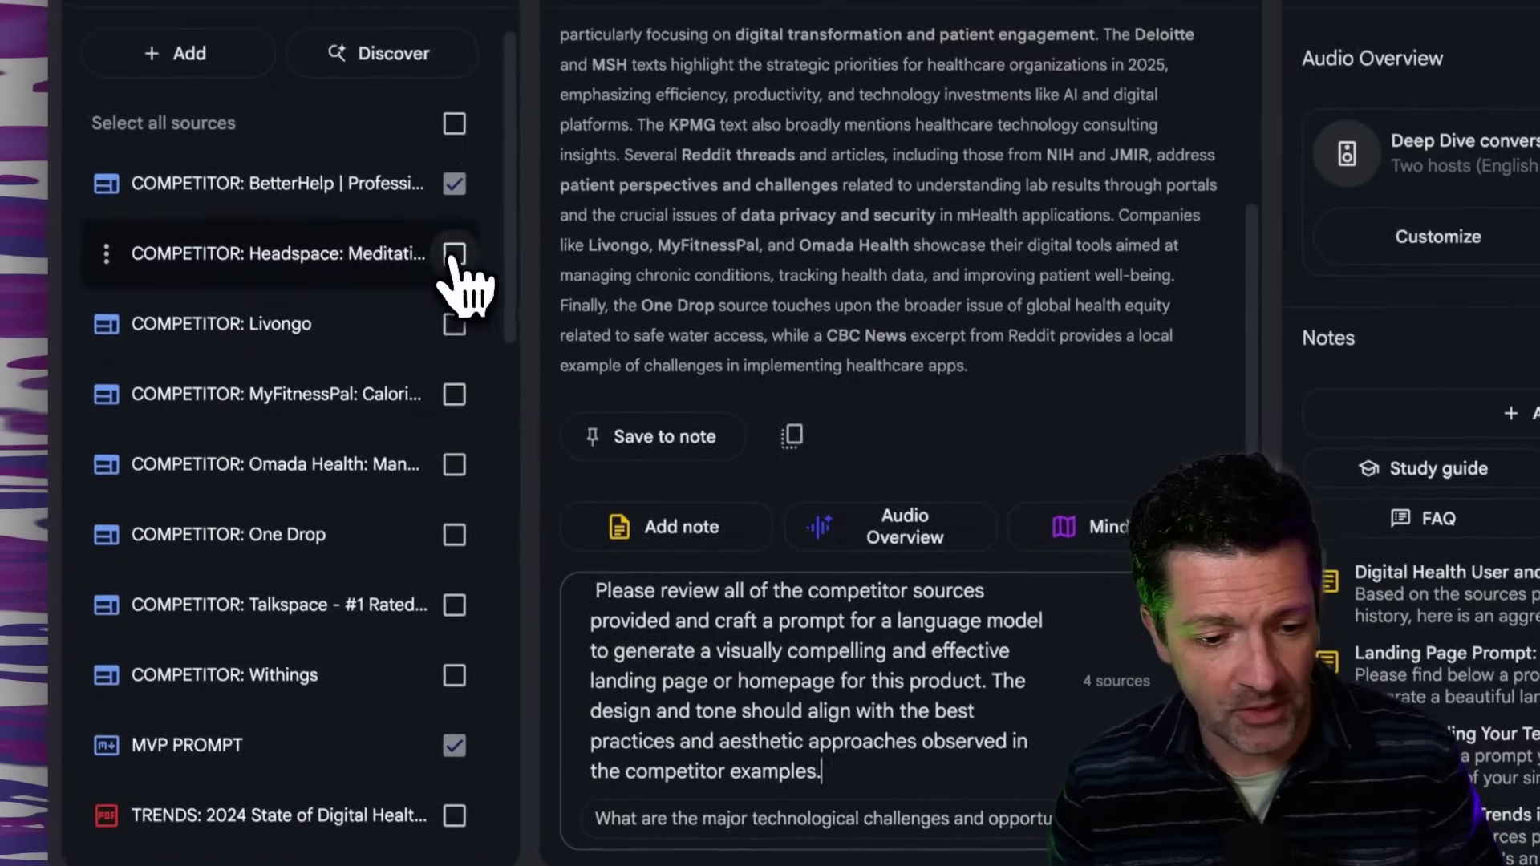
click(448, 236)
click(459, 340)
click(460, 408)
click(459, 479)
click(460, 549)
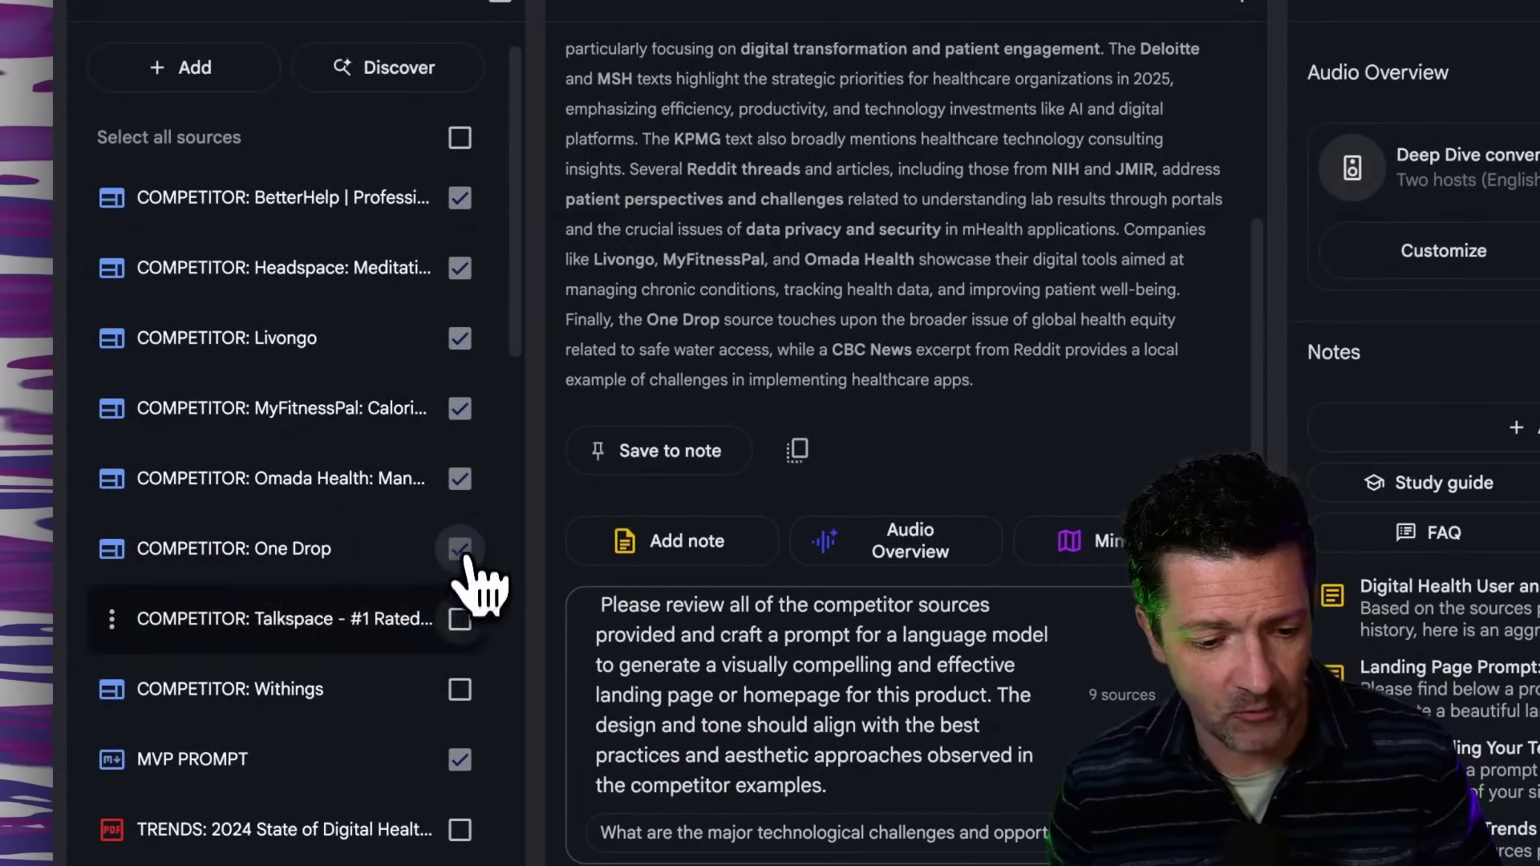
click(459, 619)
click(459, 690)
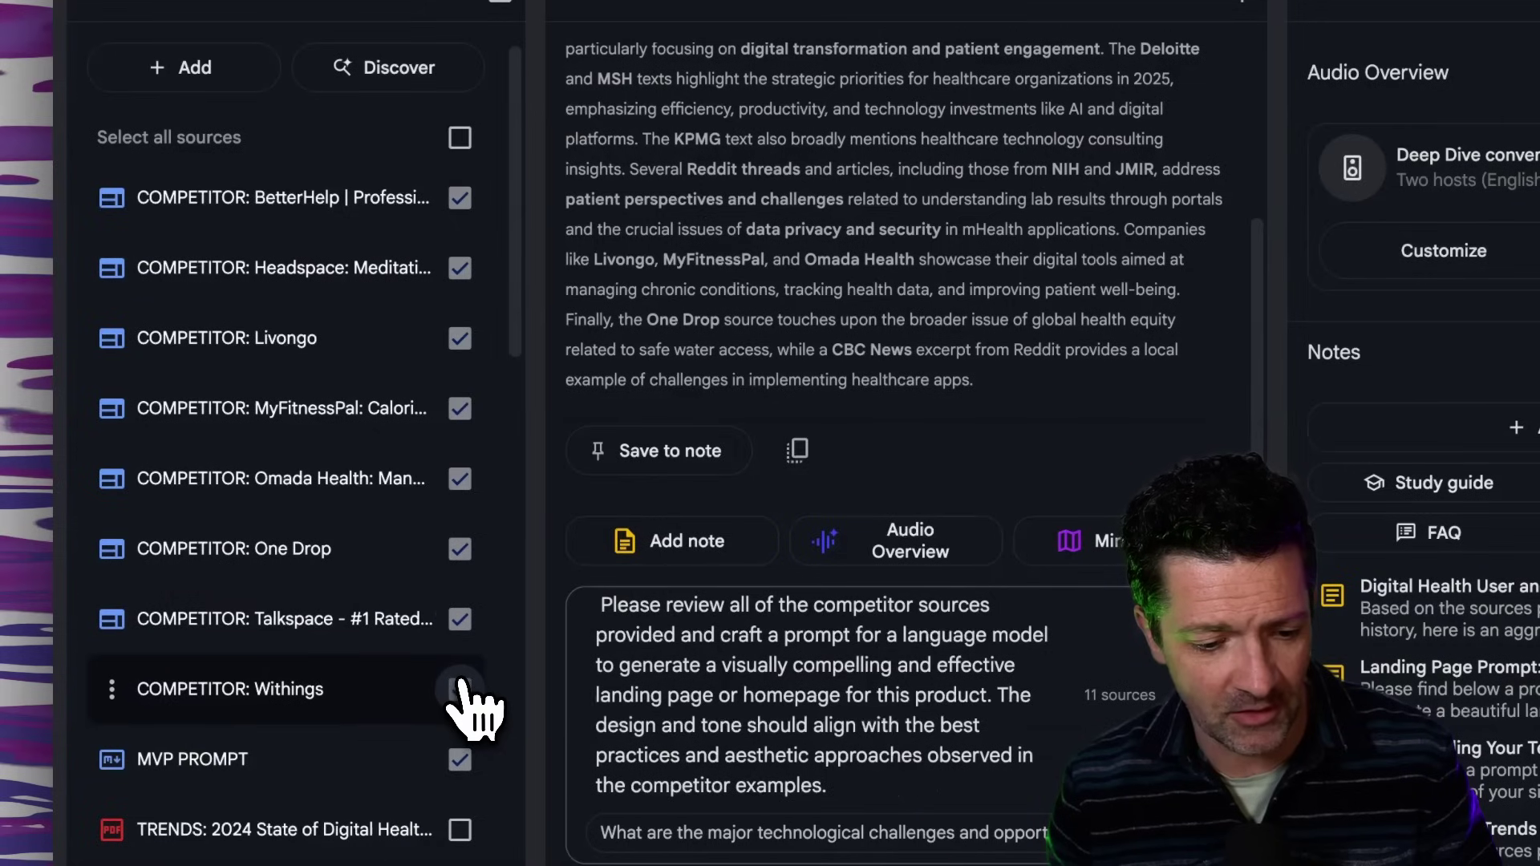
Step: Limit the selected sources to the competitors and MVP PROMPT, and submit the landing page request
scroll(470, 706, down, 3)
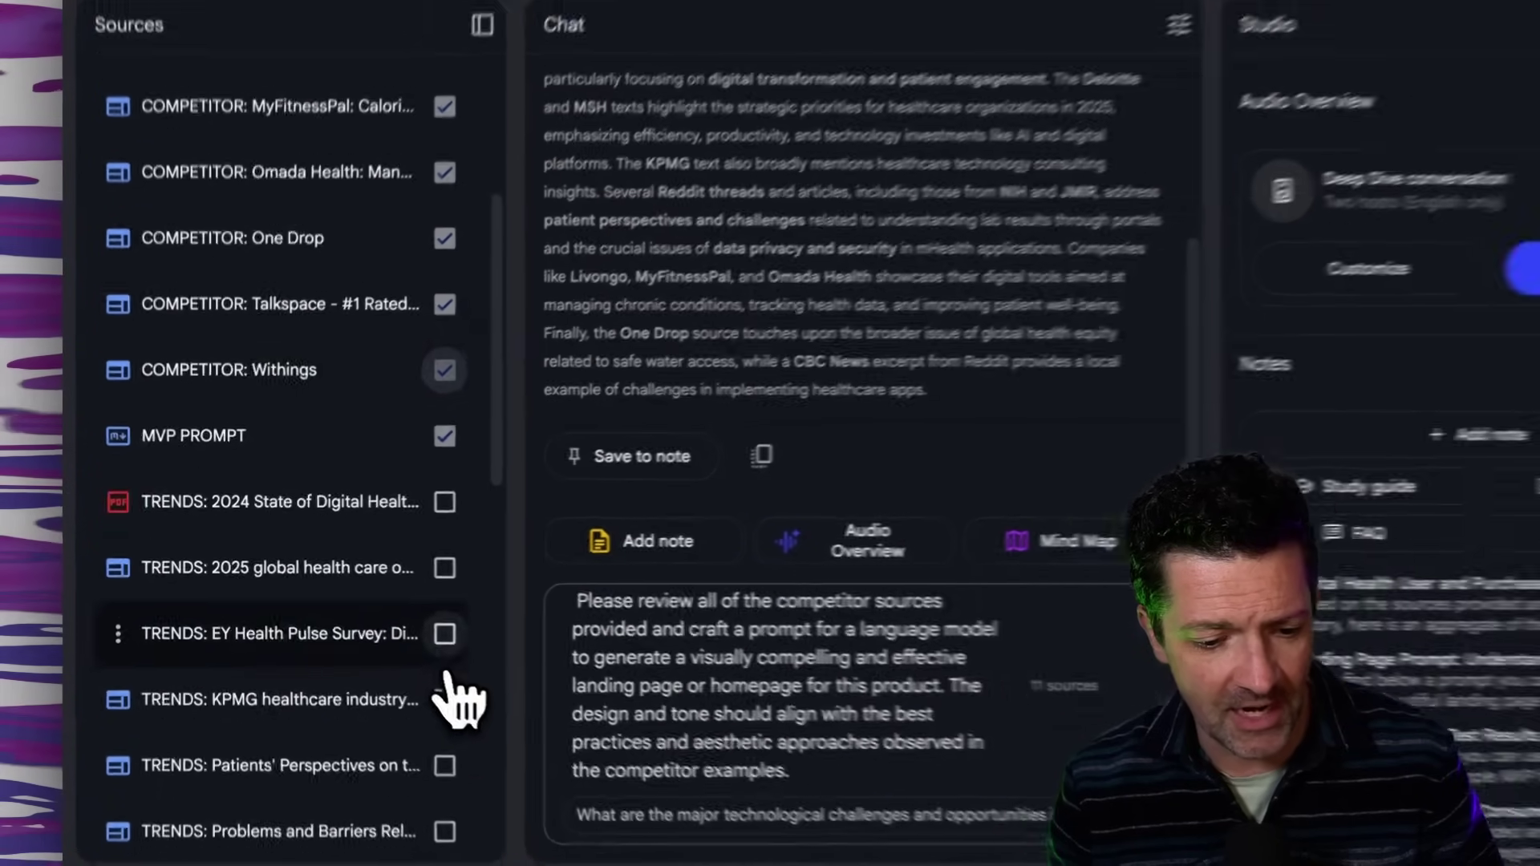
scroll(283, 799, up, 3)
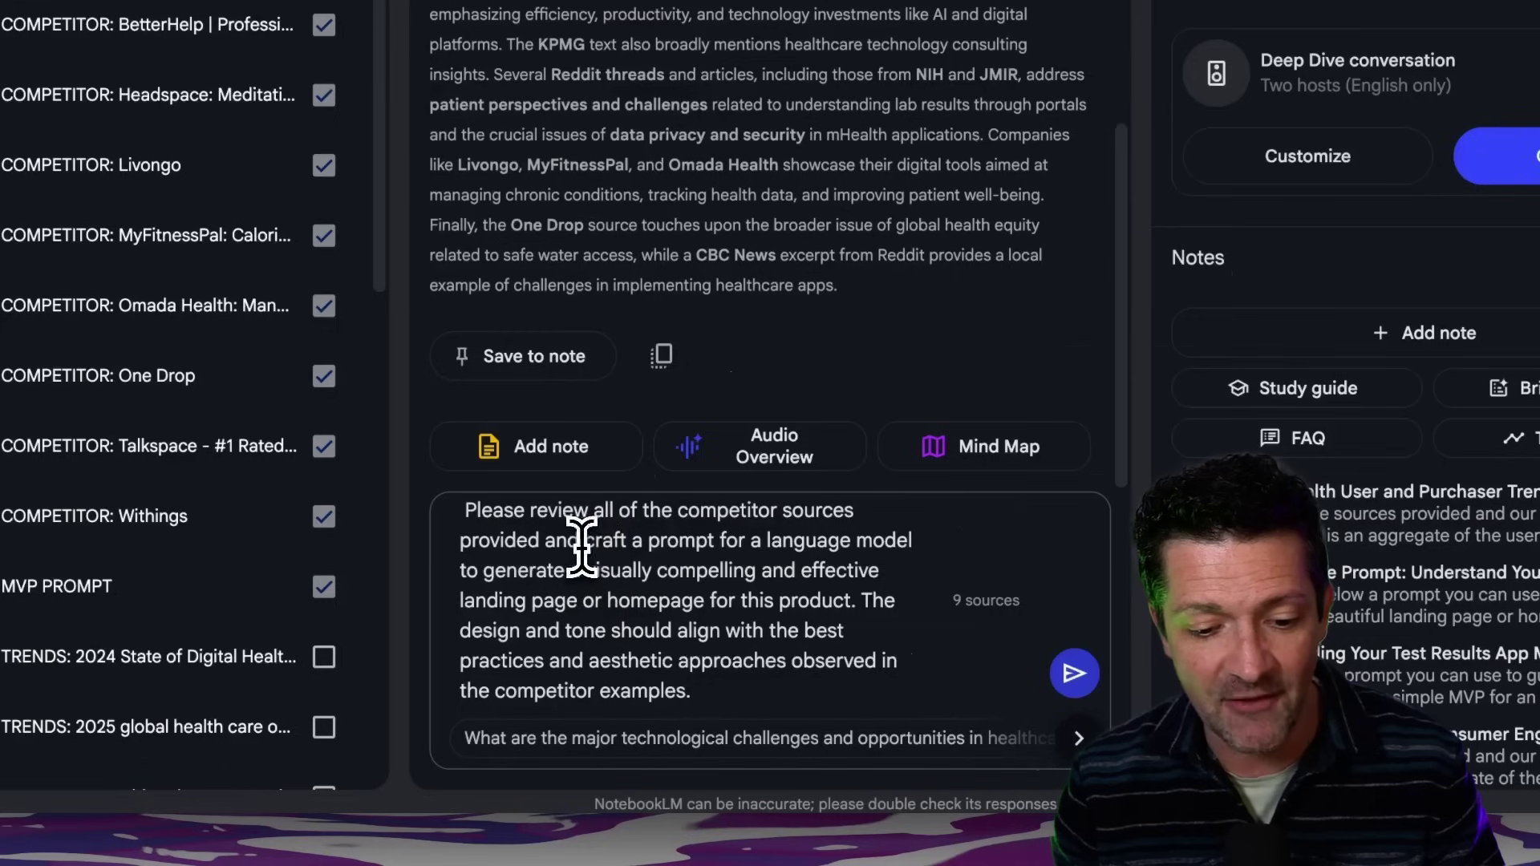
drag(588, 611, 709, 630)
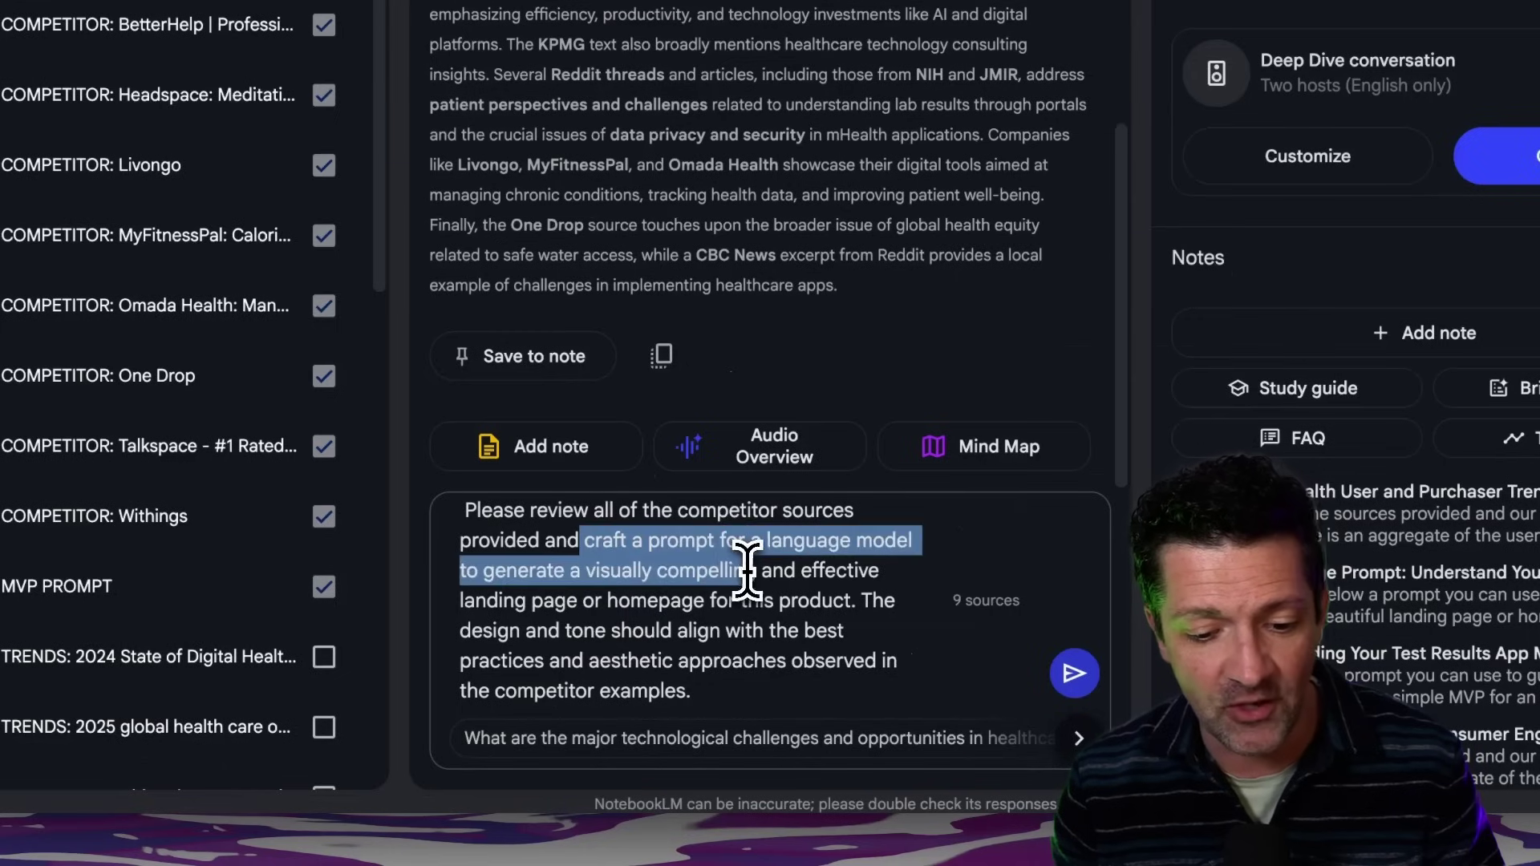
drag(749, 581, 748, 606)
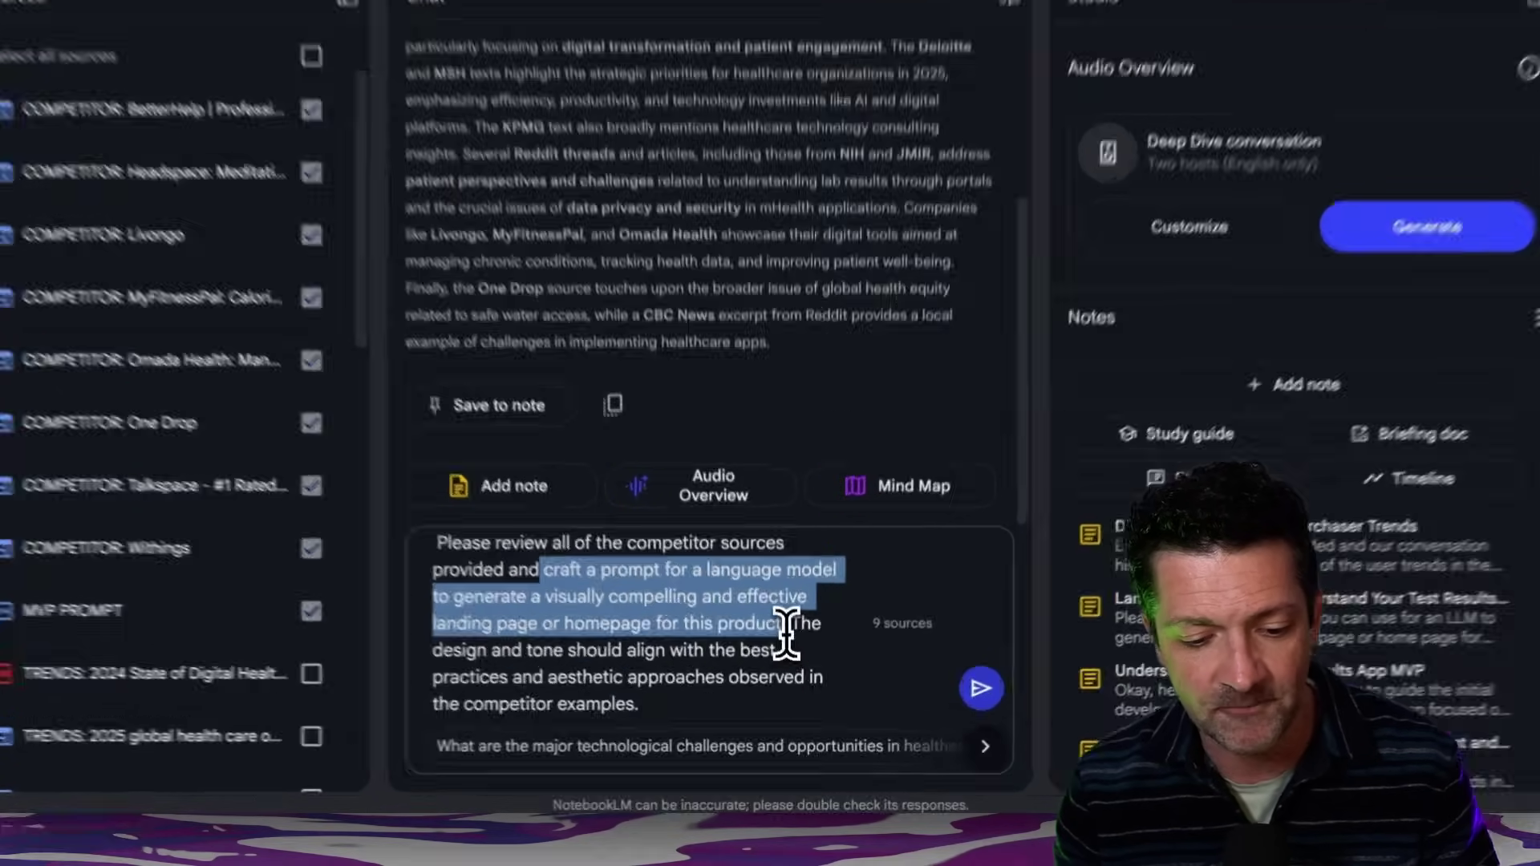
click(953, 709)
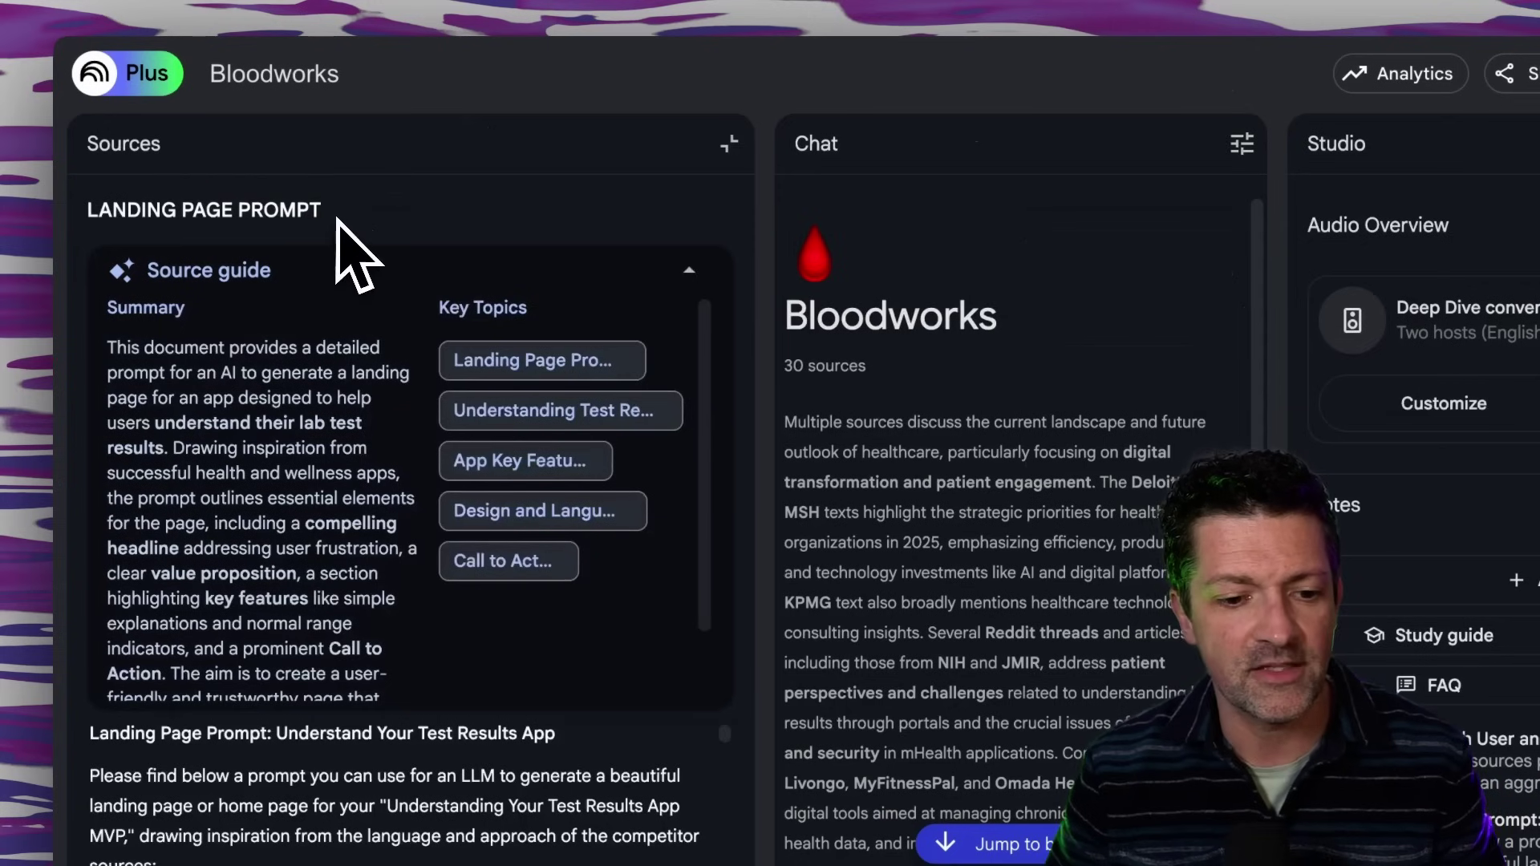
Step: Examine the LANDING PAGE PROMPT source, from its introduction and objective through the key page elements to the closing language and styling instructions
drag(321, 210, 89, 214)
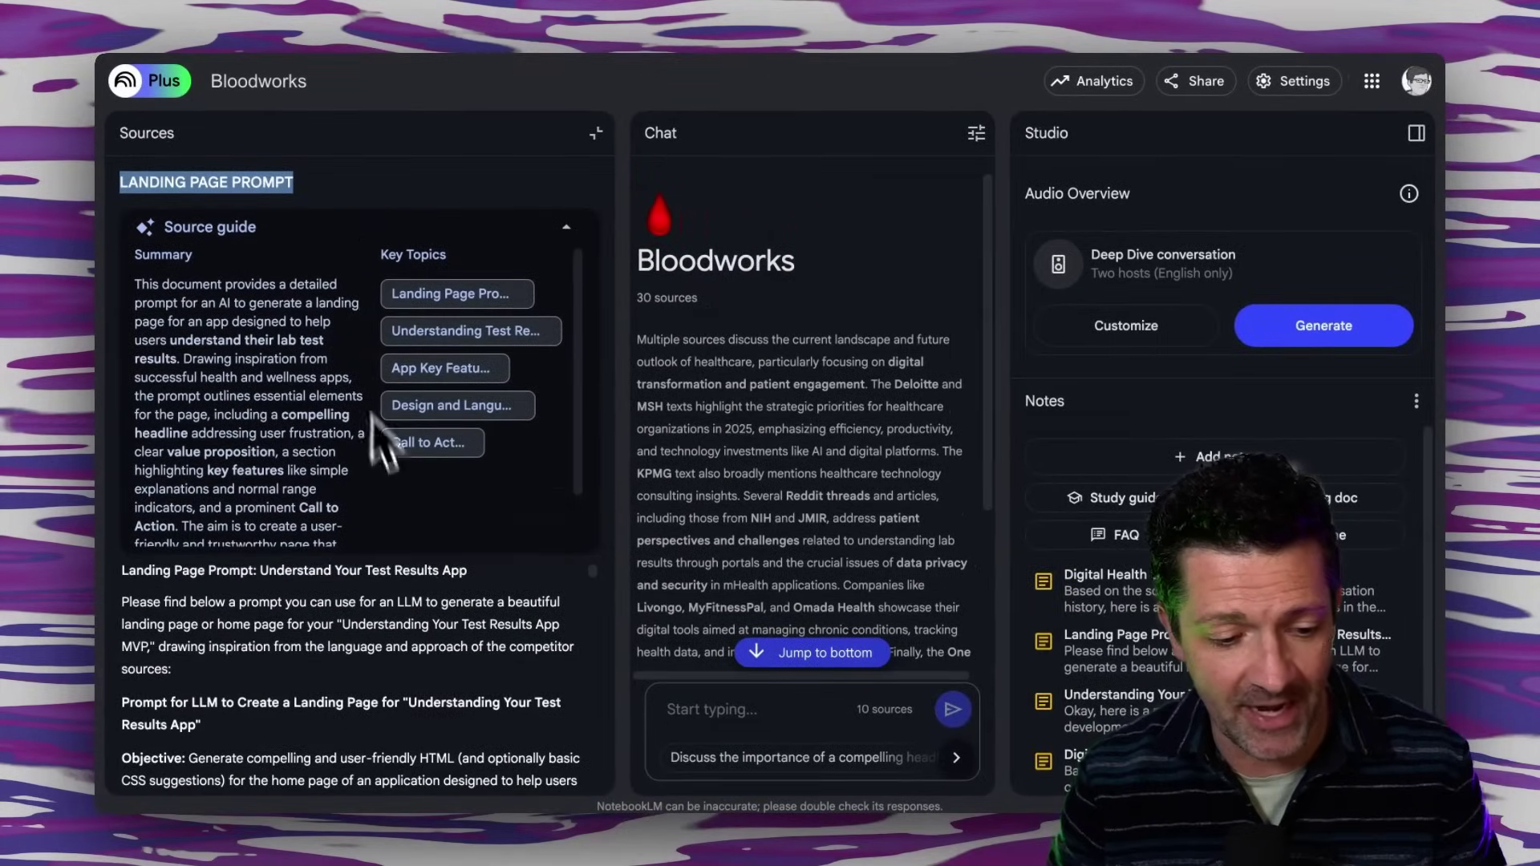
scroll(397, 633, down, 1)
scroll(381, 634, up, 1)
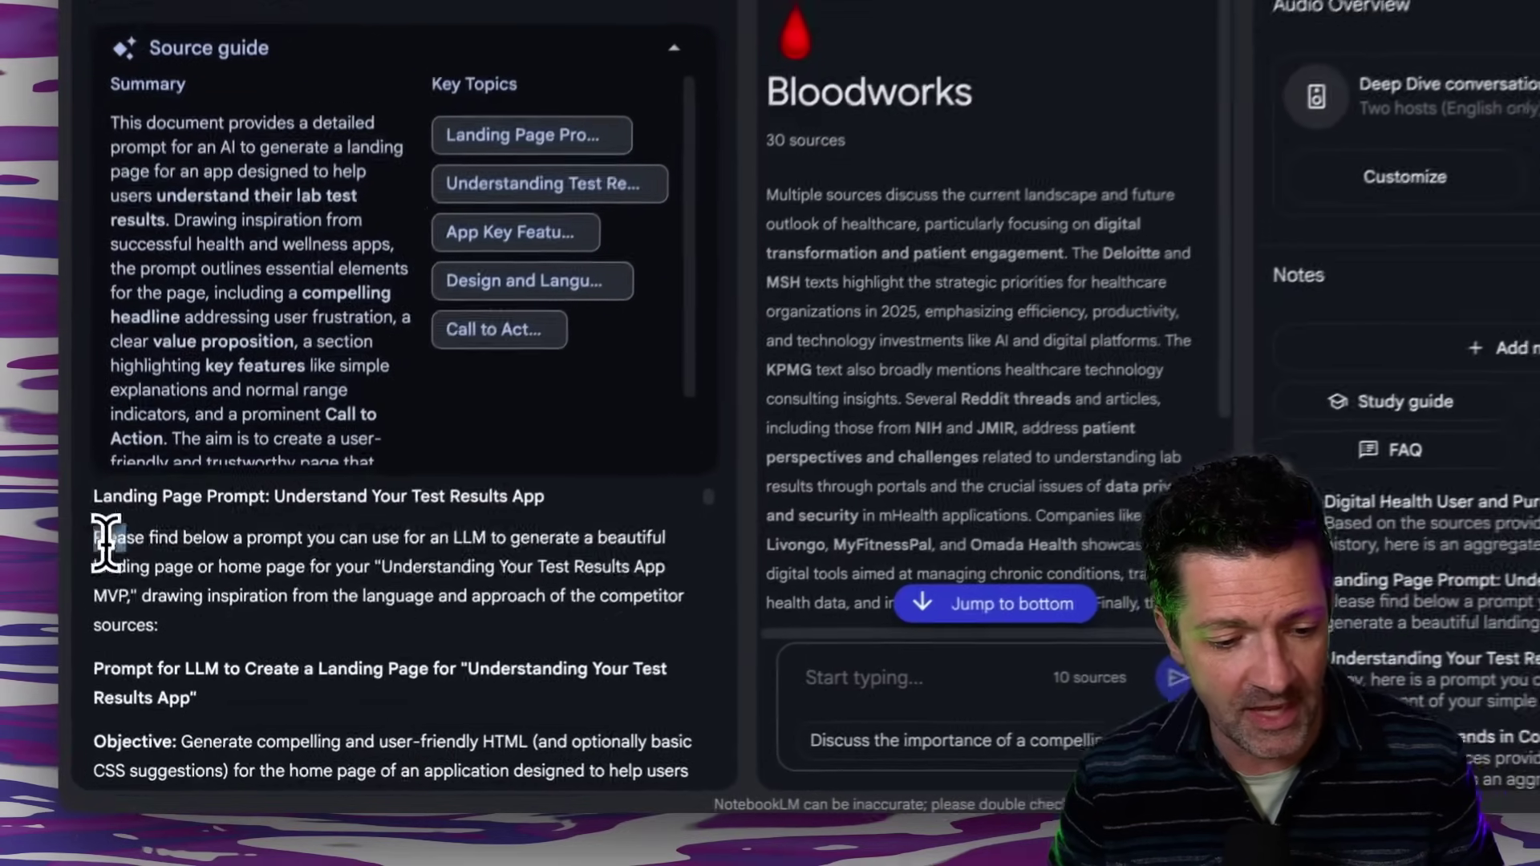
drag(122, 604, 241, 670)
scroll(255, 642, down, 3)
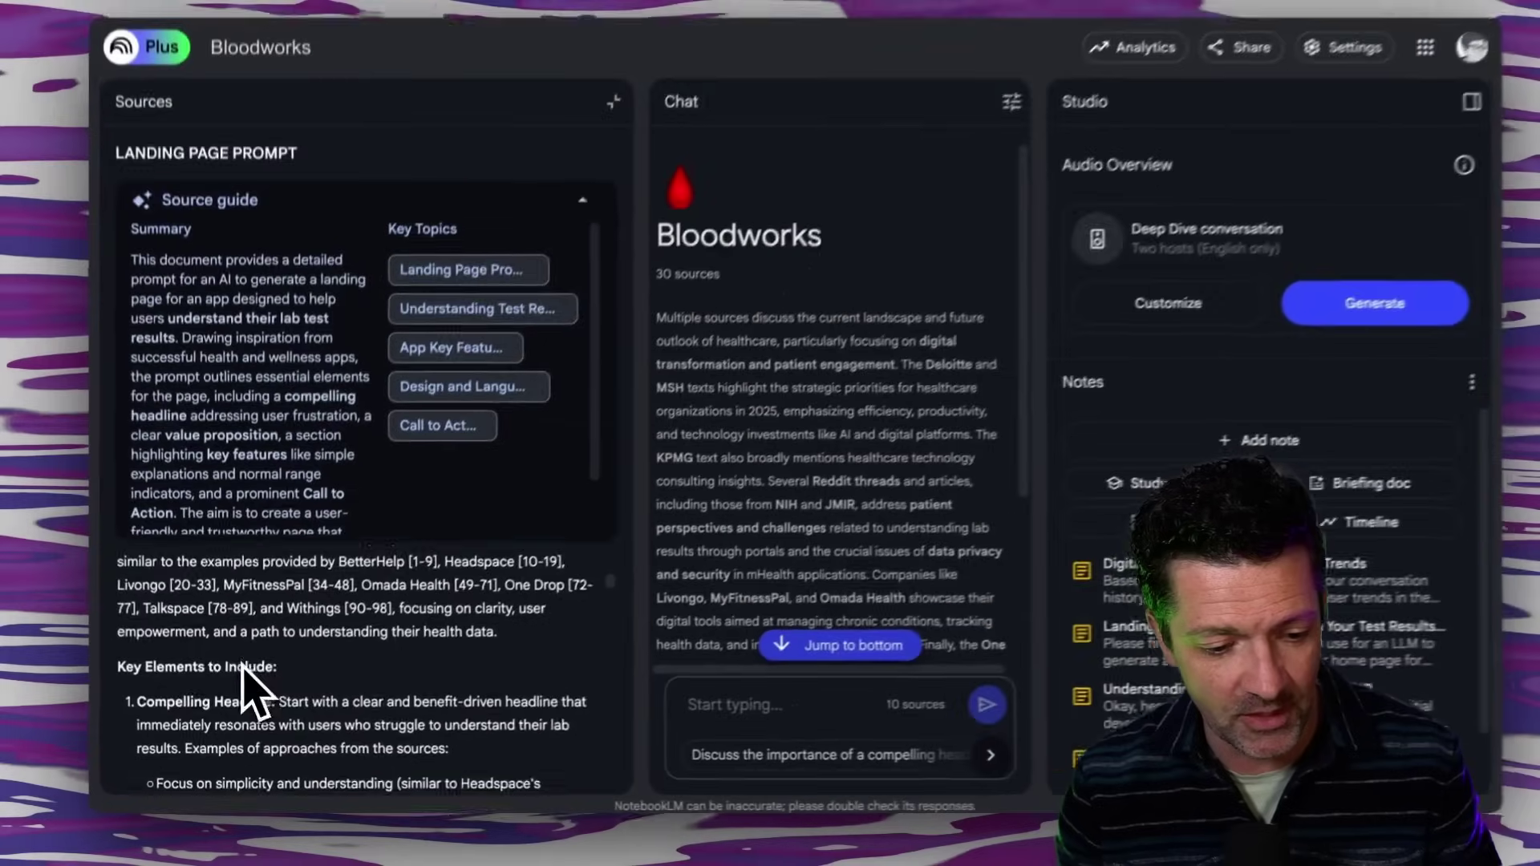
scroll(250, 621, down, 2)
scroll(250, 621, up, 3)
scroll(240, 673, up, 1)
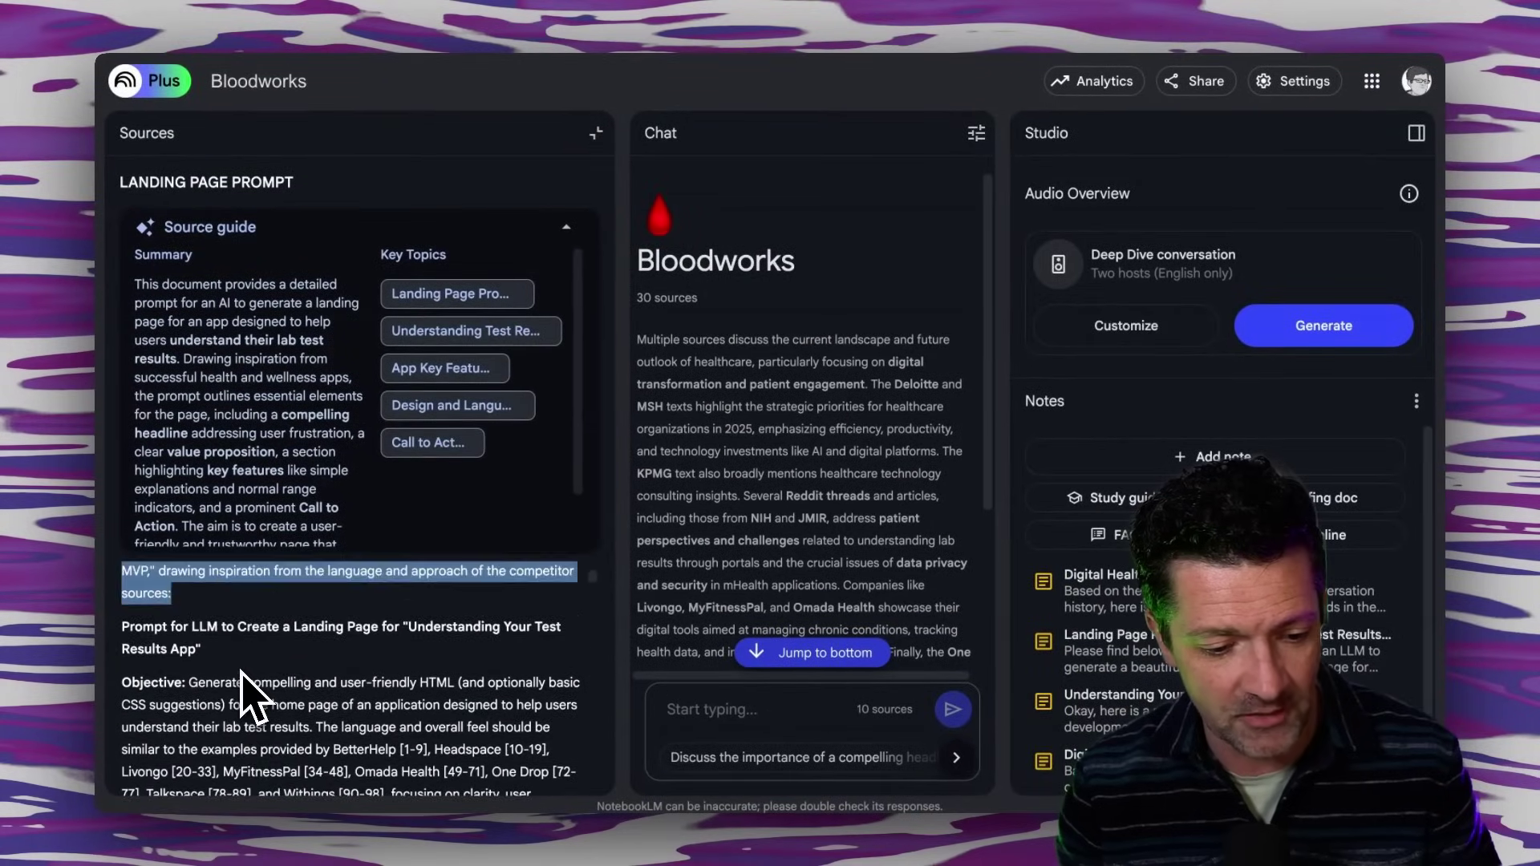
drag(123, 682, 213, 724)
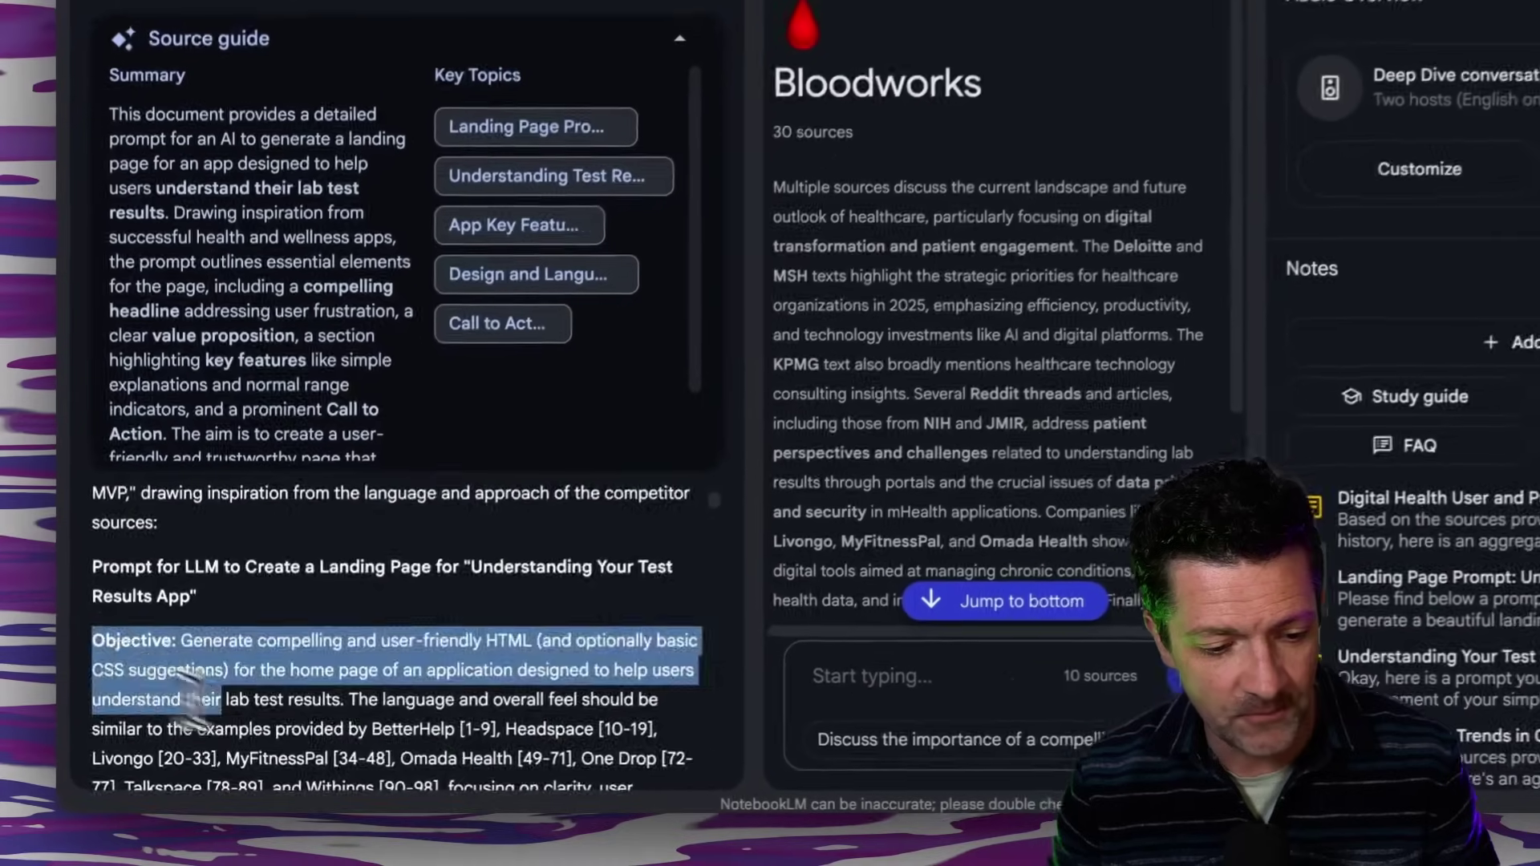
scroll(232, 721, down, 12)
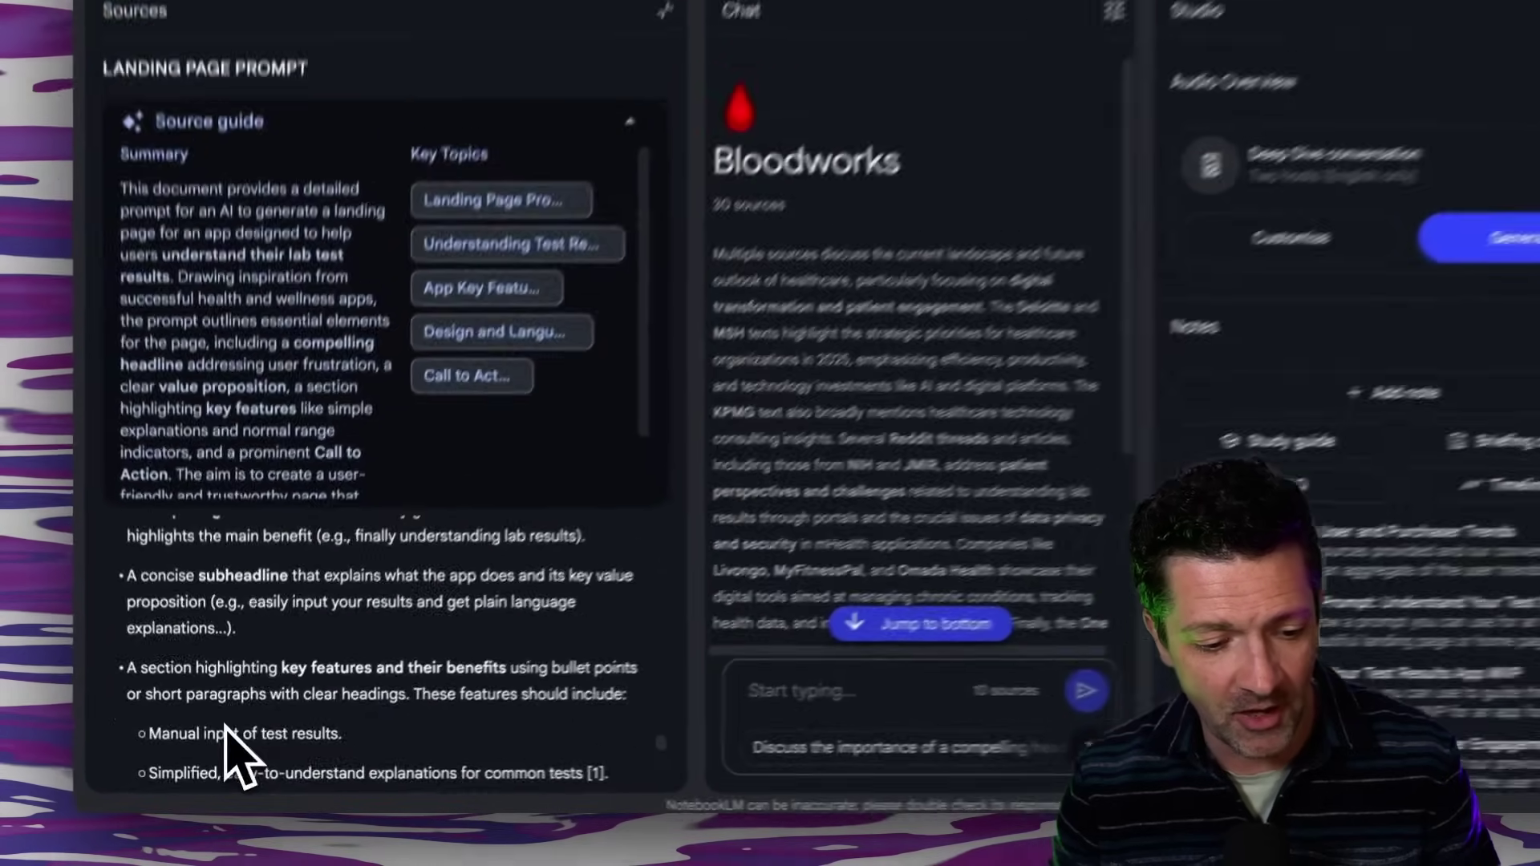
scroll(233, 750, down, 3)
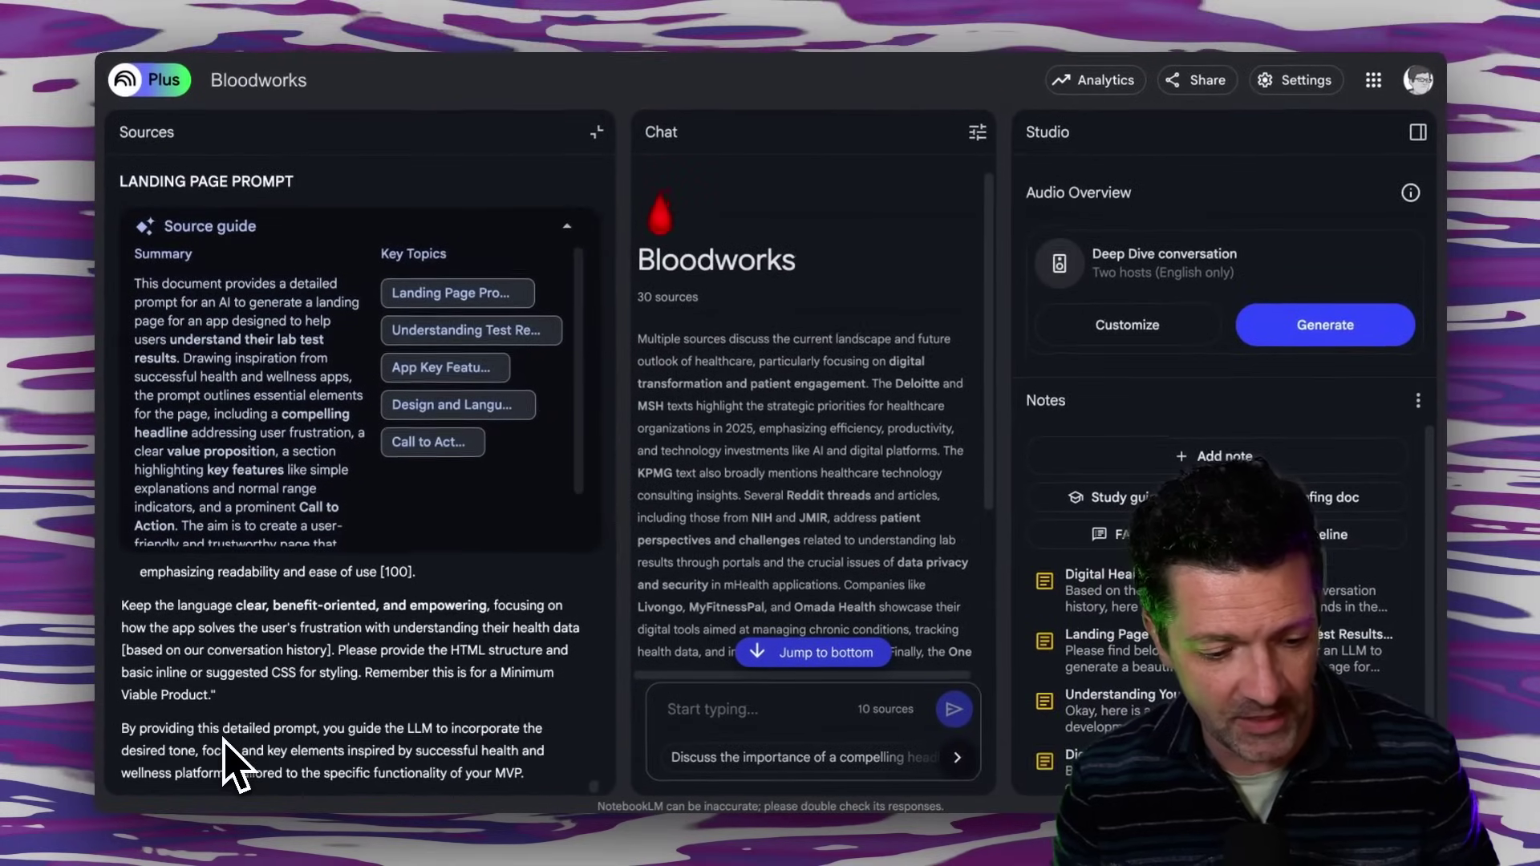
drag(138, 572, 338, 691)
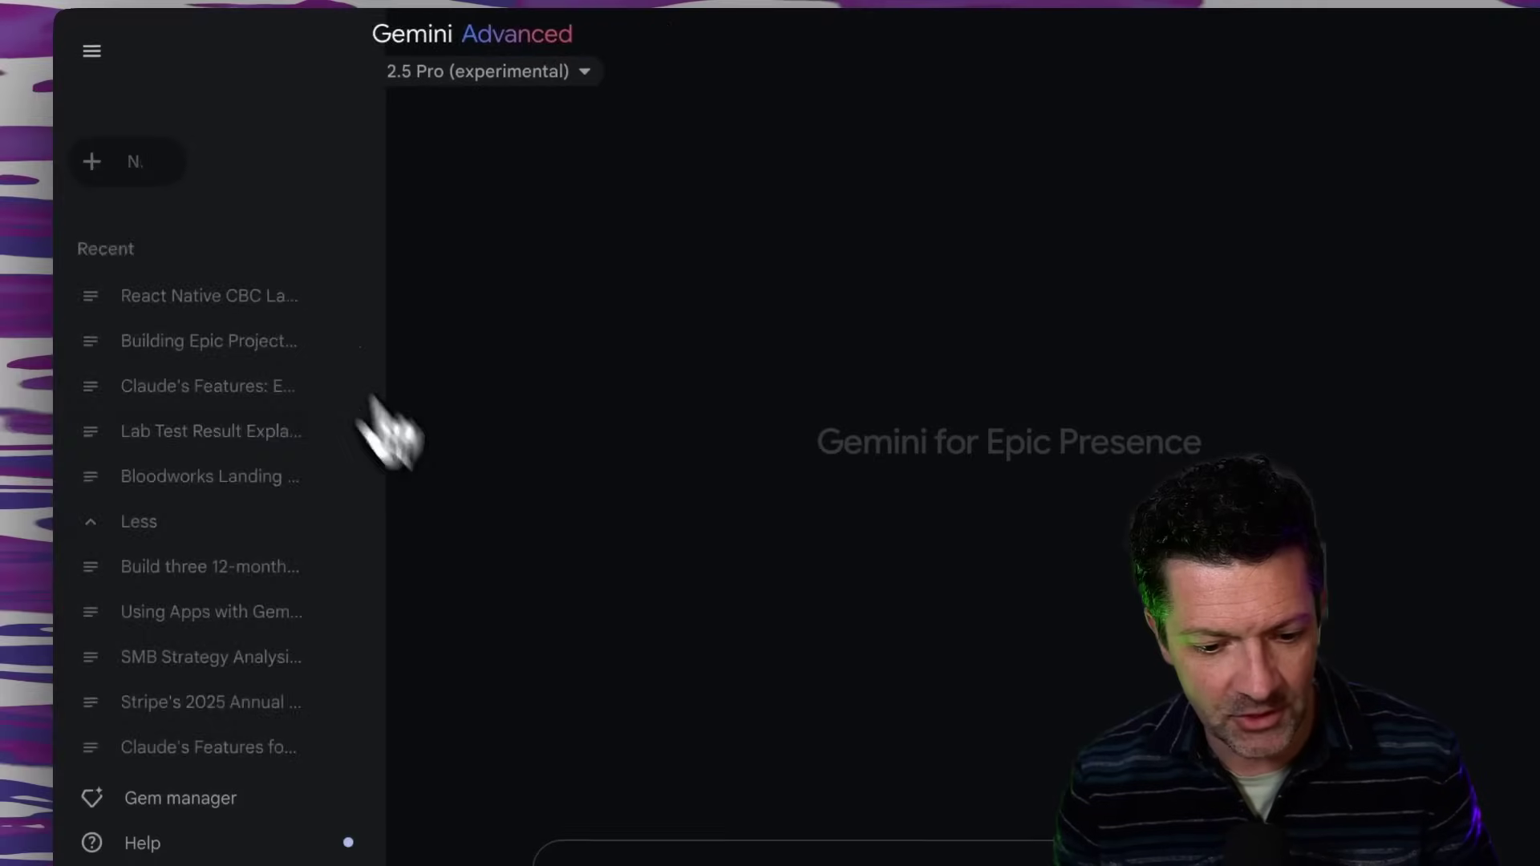
Step: Submit the copied landing page prompt in Gemini with Canvas enabled and look over the generated page preview
key(ctrl+v)
click(776, 760)
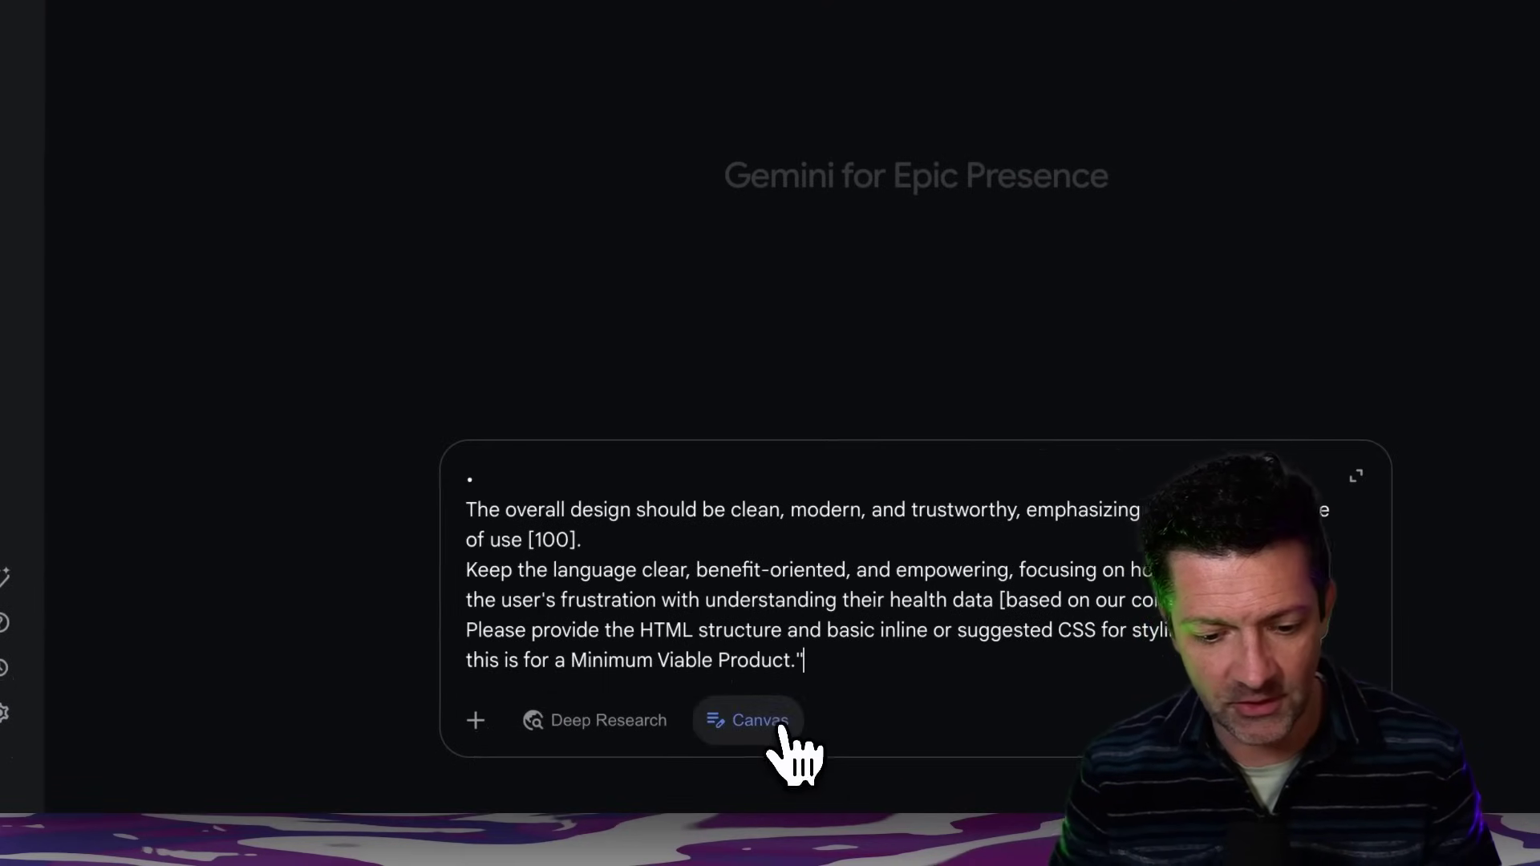
key(Return)
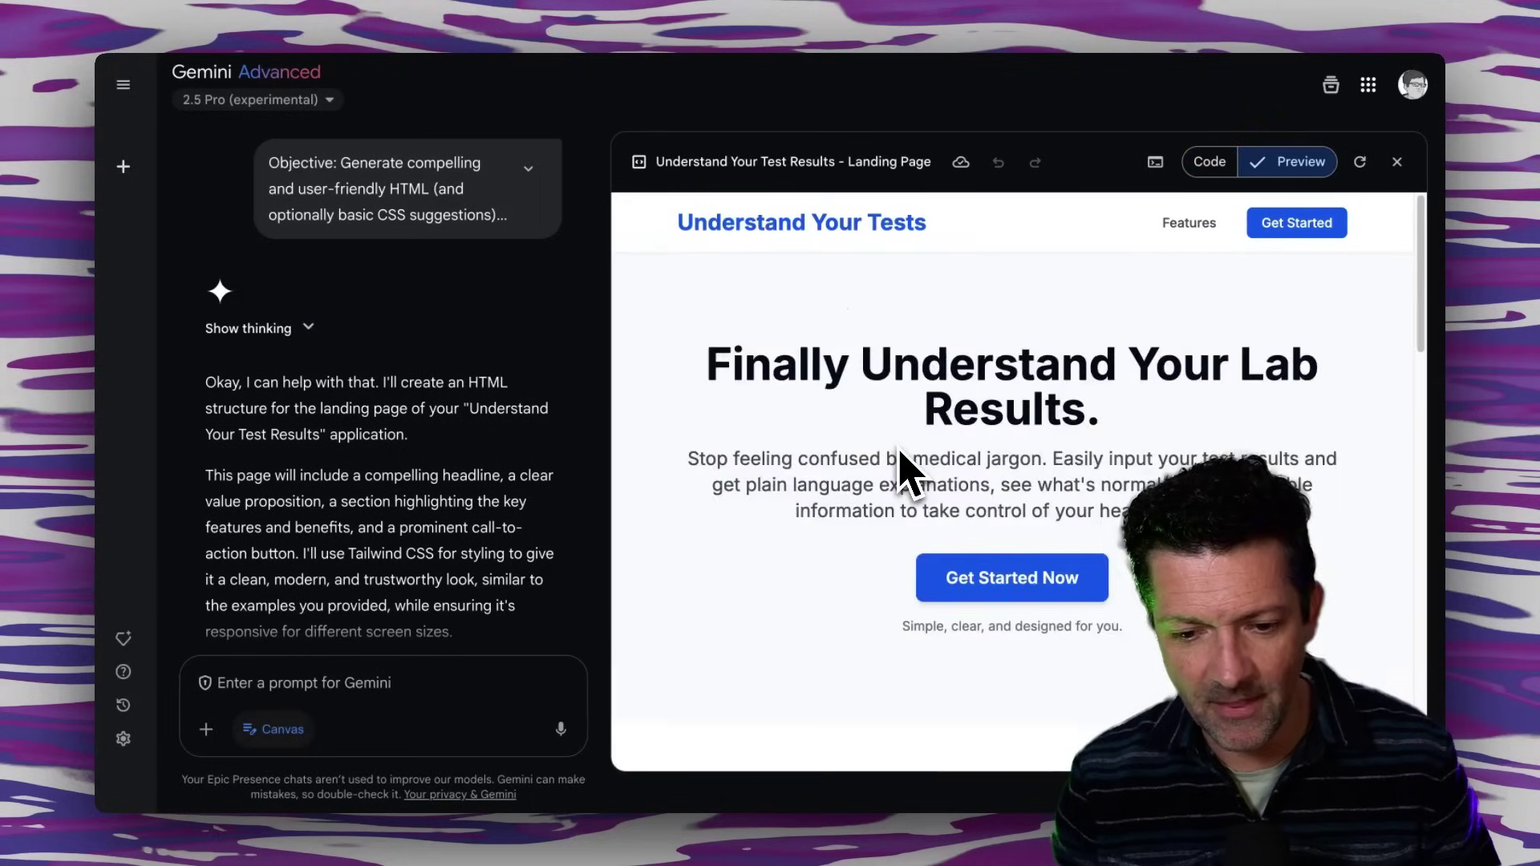
scroll(903, 469, down, 5)
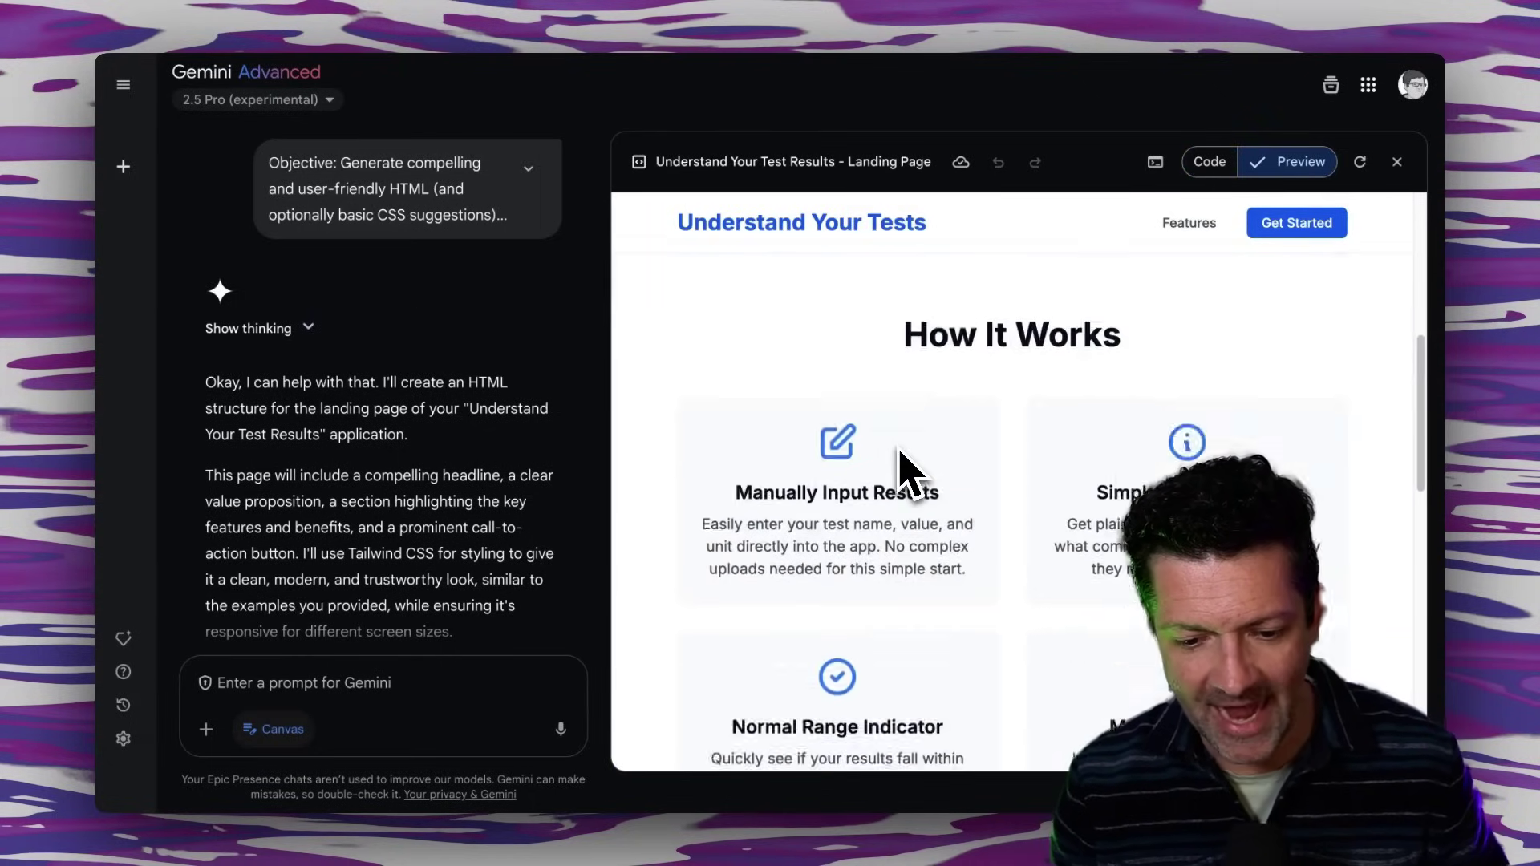
scroll(902, 469, up, 5)
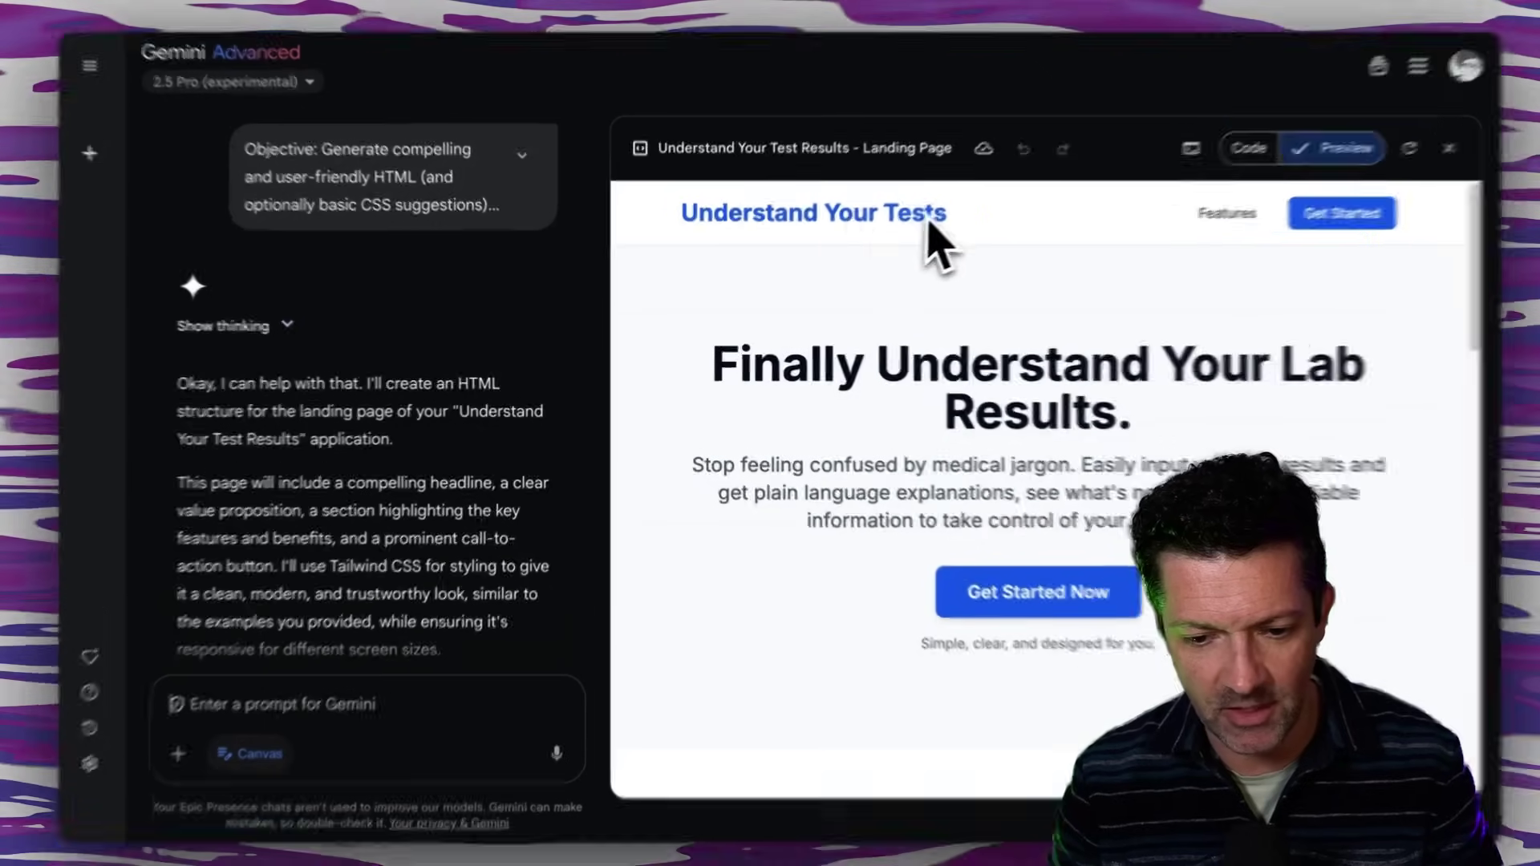
Step: Ask Gemini to retitle the landing page "Bloodworks" and review the updated preview around the How It Works section
drag(929, 224, 670, 226)
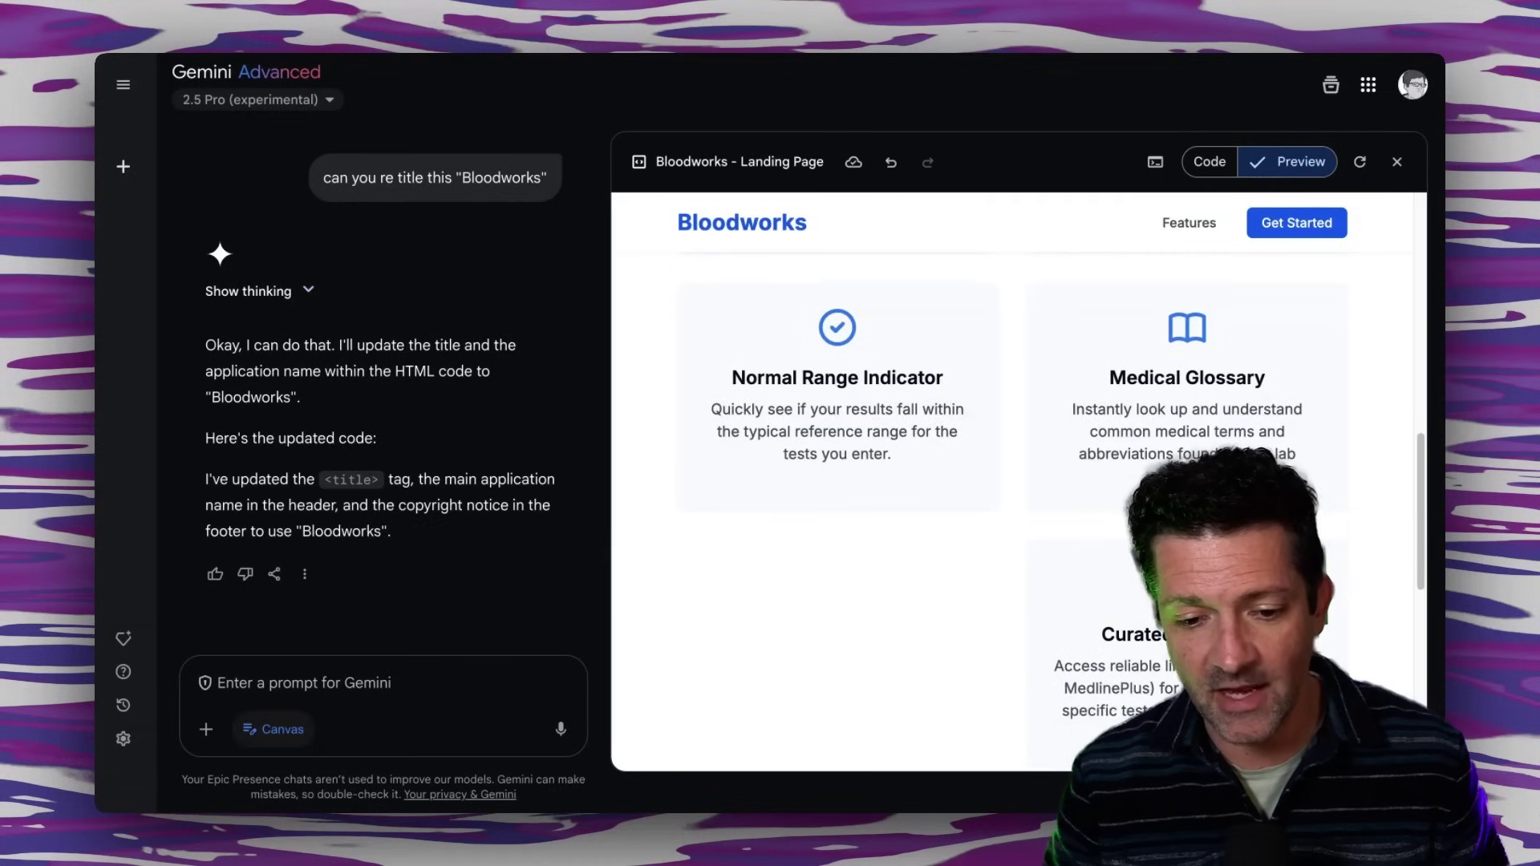
scroll(1014, 481, up, 9)
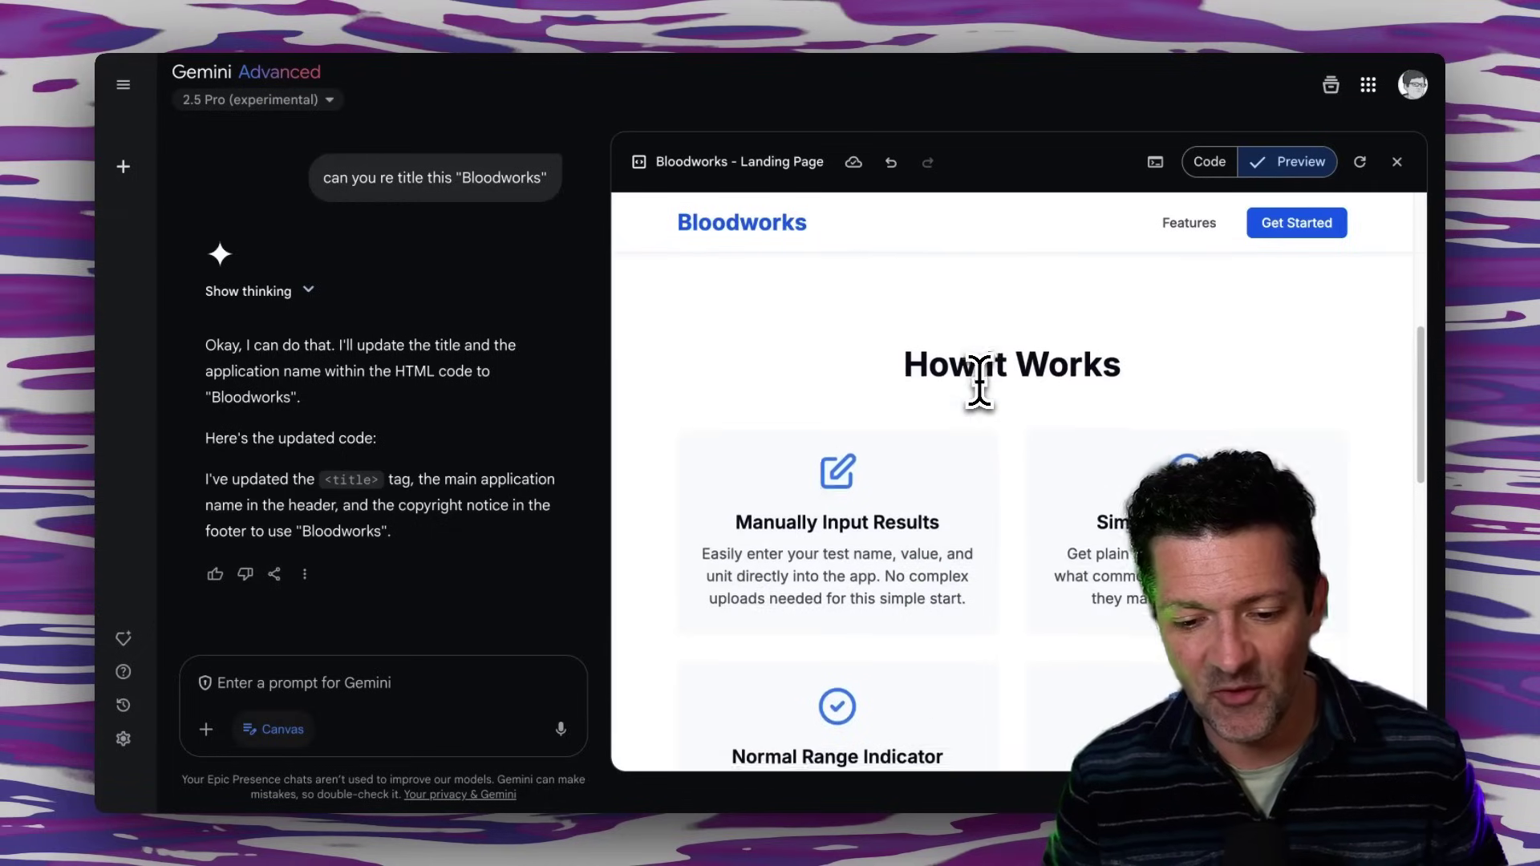
scroll(979, 379, down, 5)
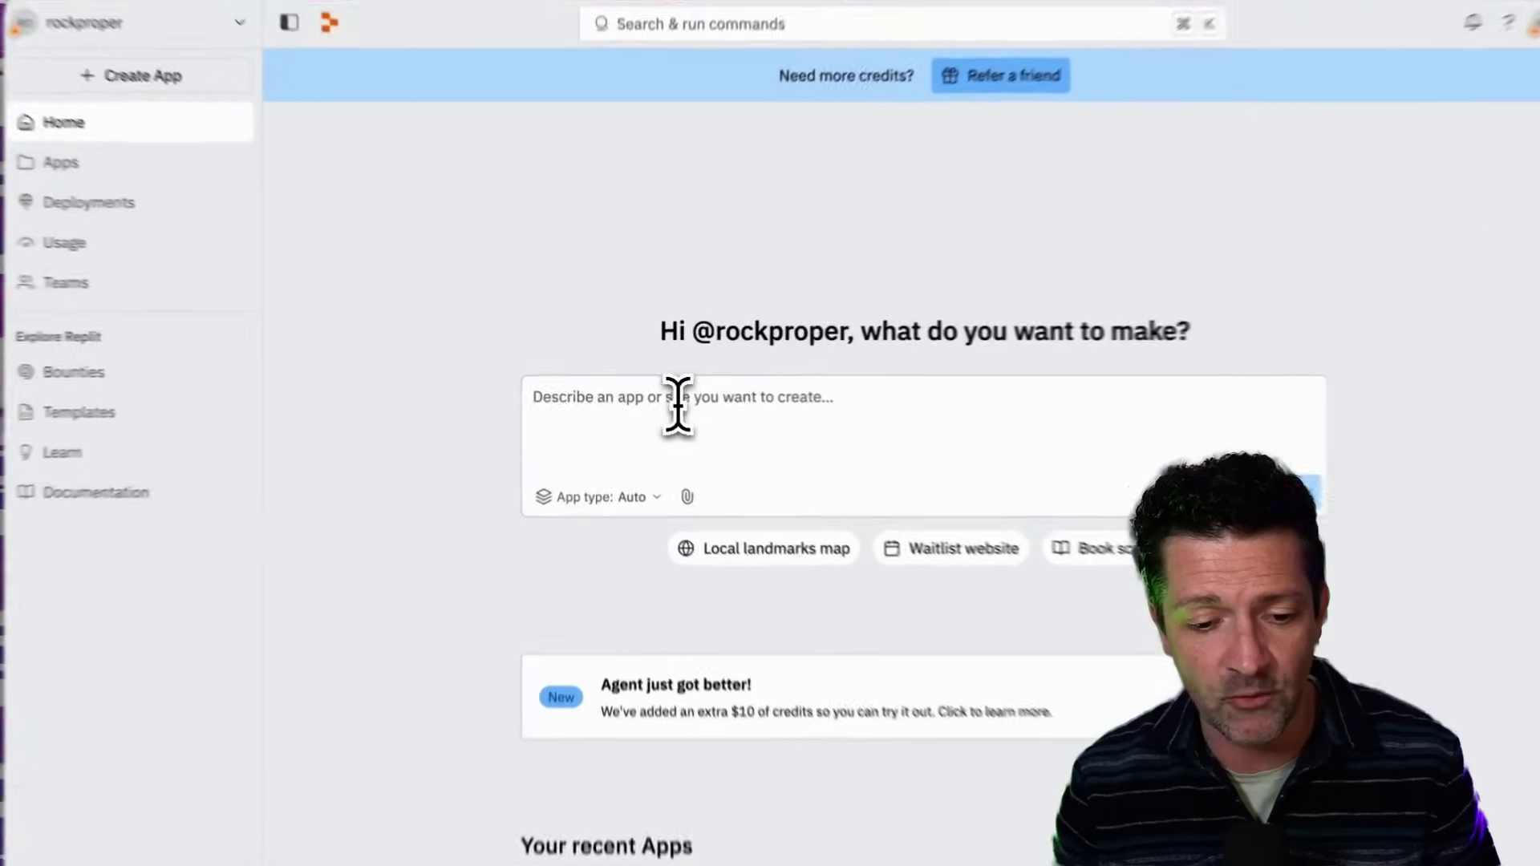
Step: Switch to Replit and start building a hosted replit with the exact, unchanged Bloodworks landing page code from Gemini Canvas as the attachment
text(Please take the document attached and create a new replit with this exact code. No need to change anything. I'm simply looking to create a new replet with this and host it on replit.)
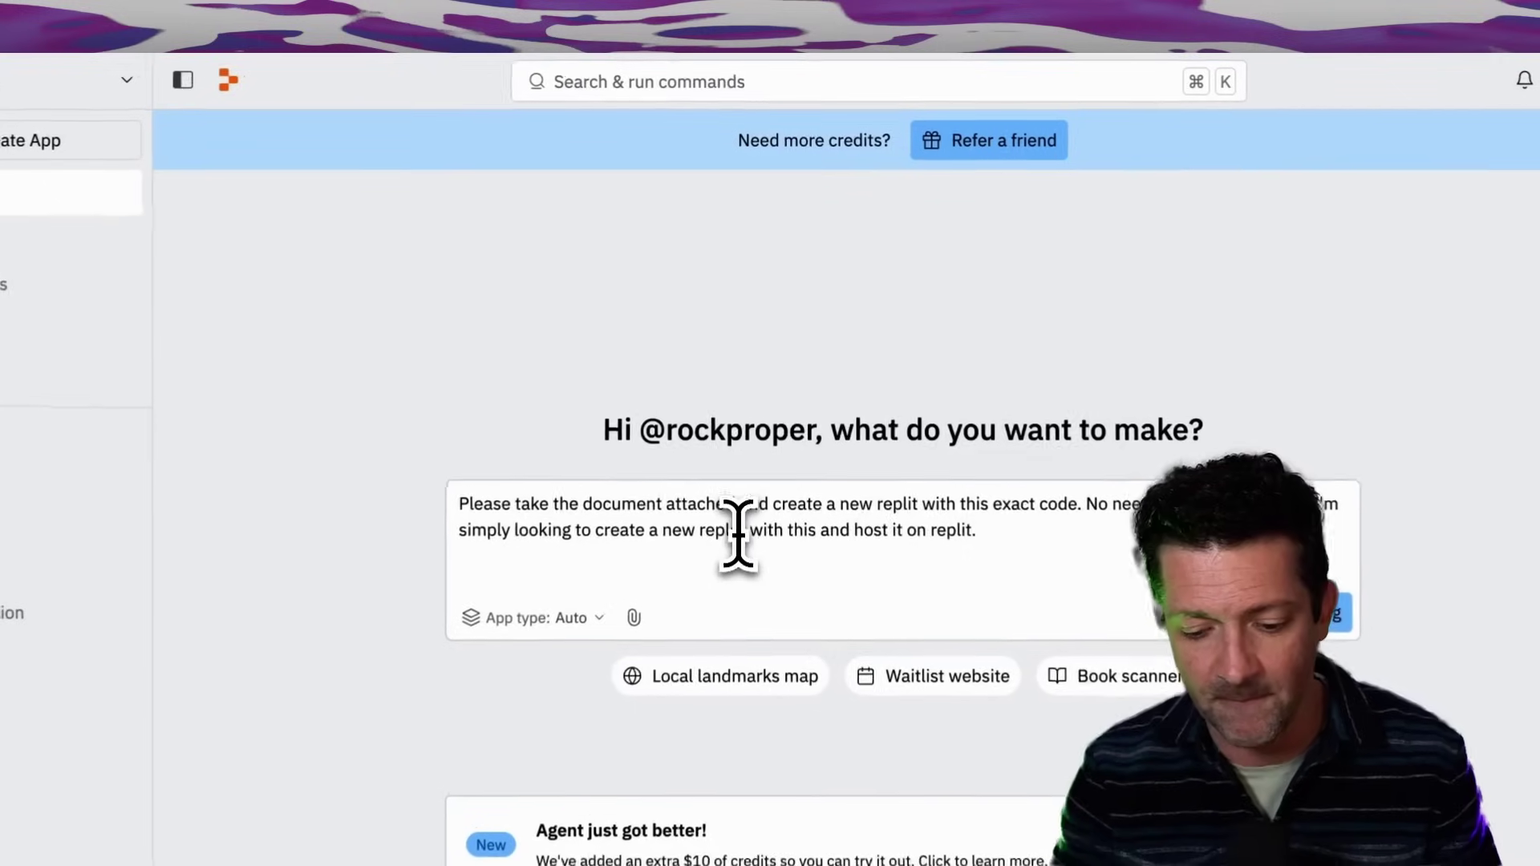
click(939, 409)
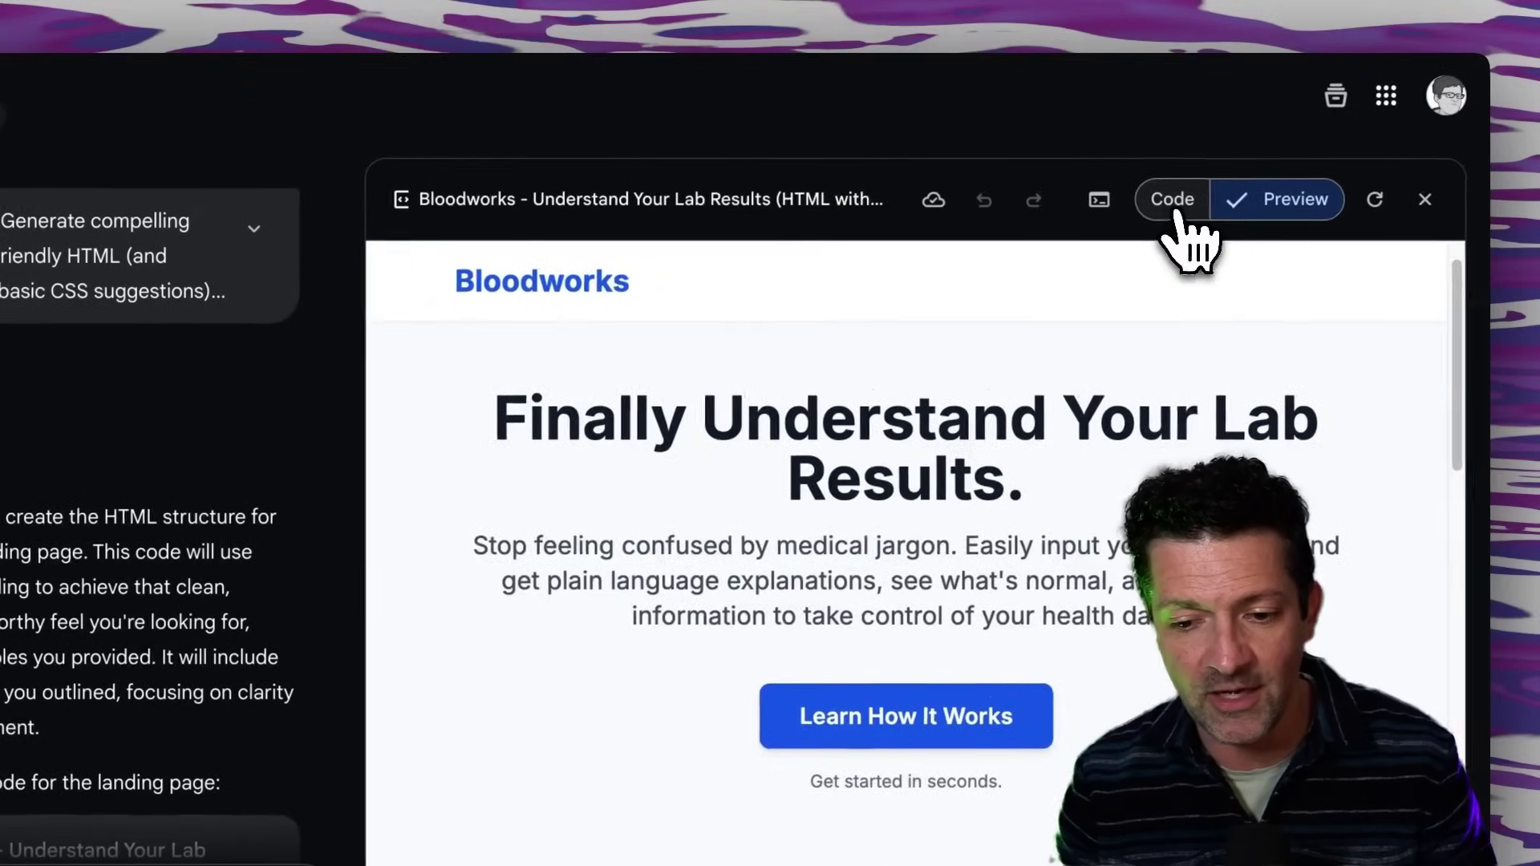
click(1396, 101)
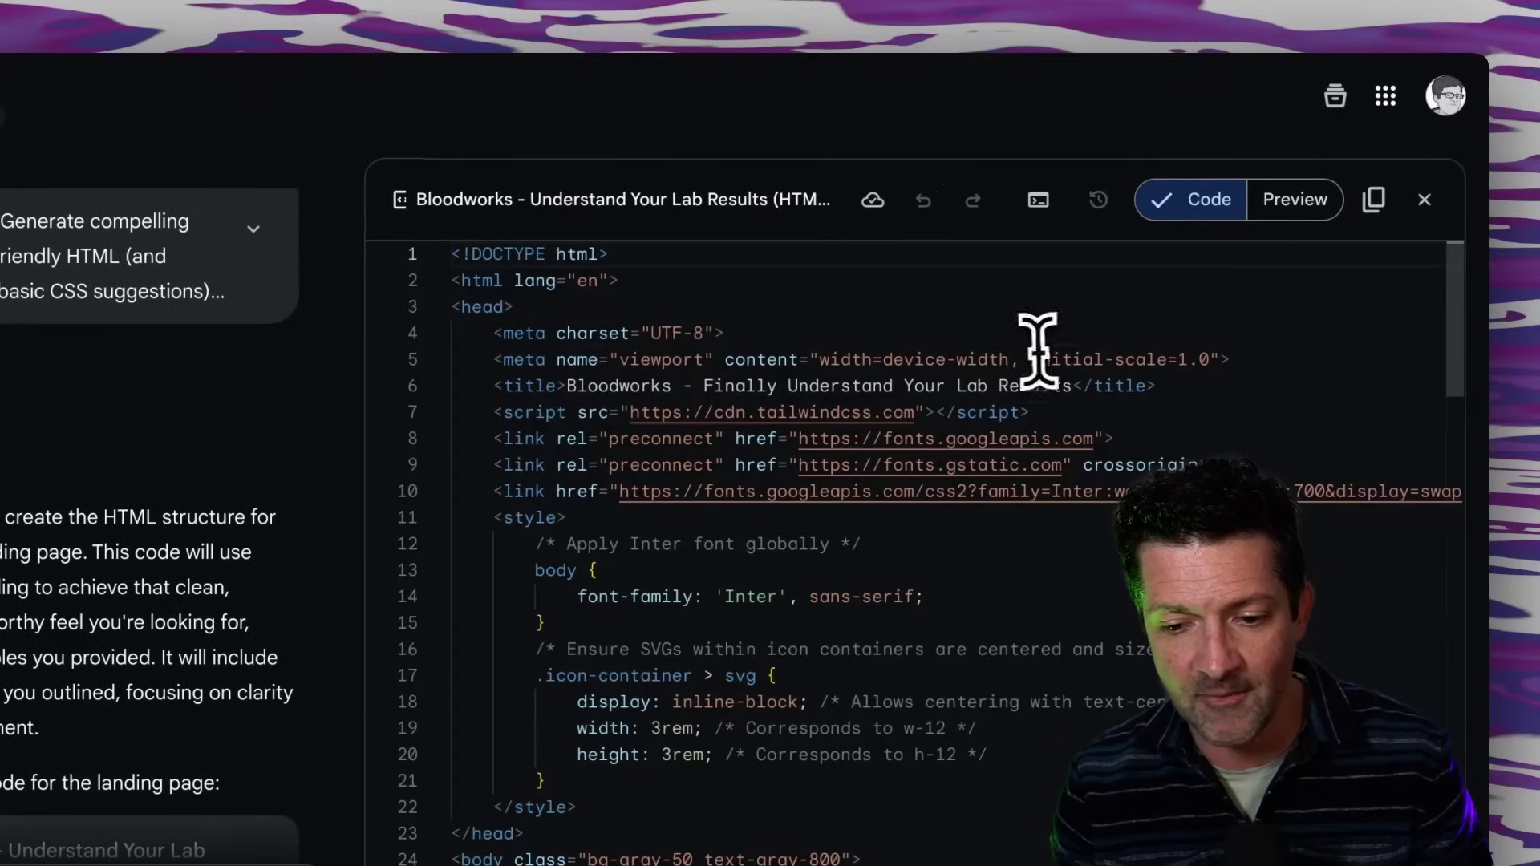
key(ctrl+a)
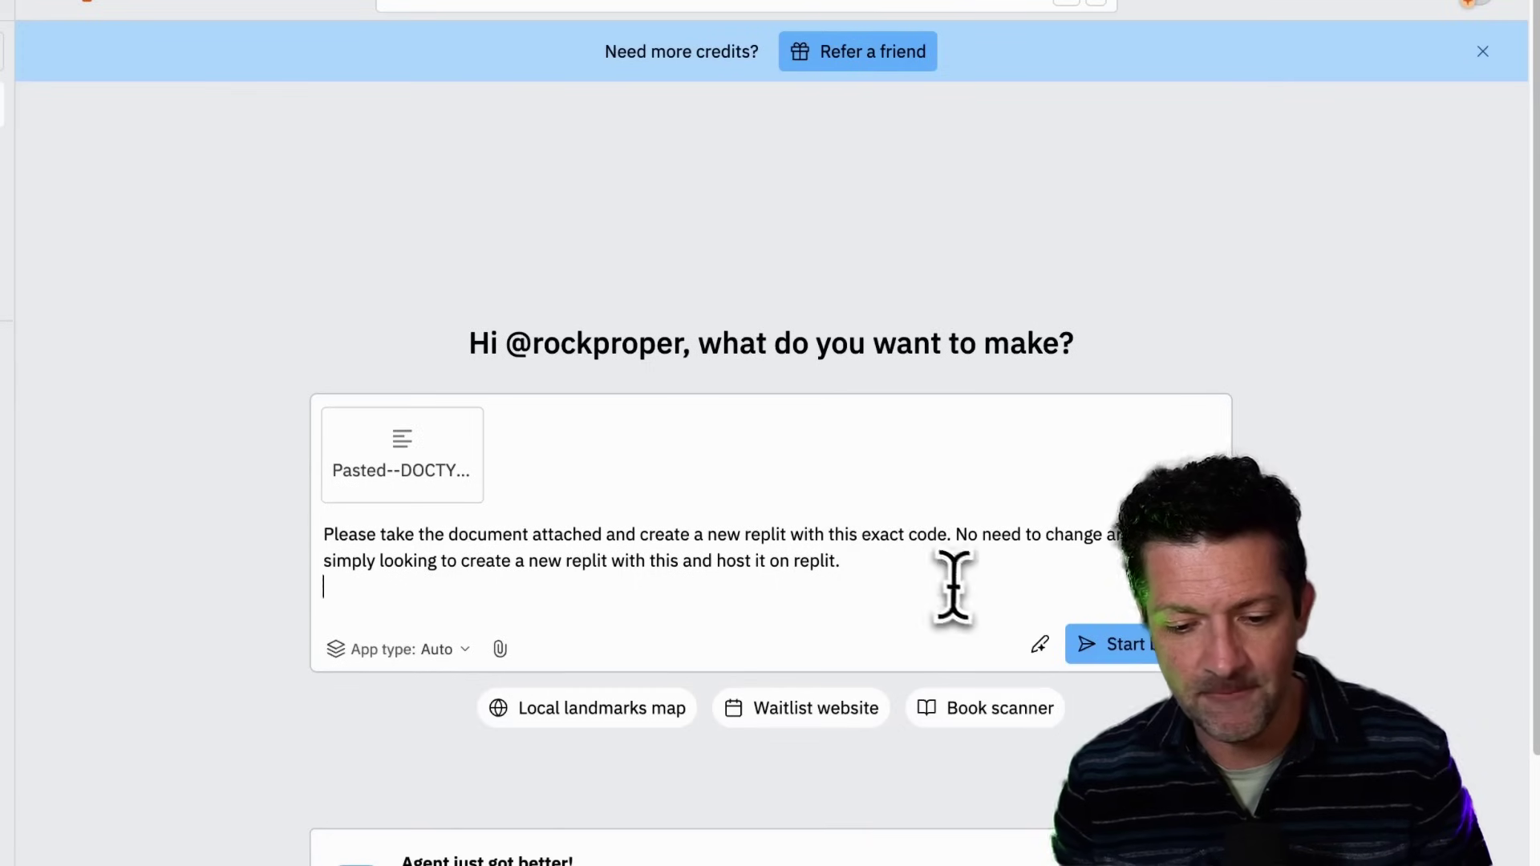
click(1100, 645)
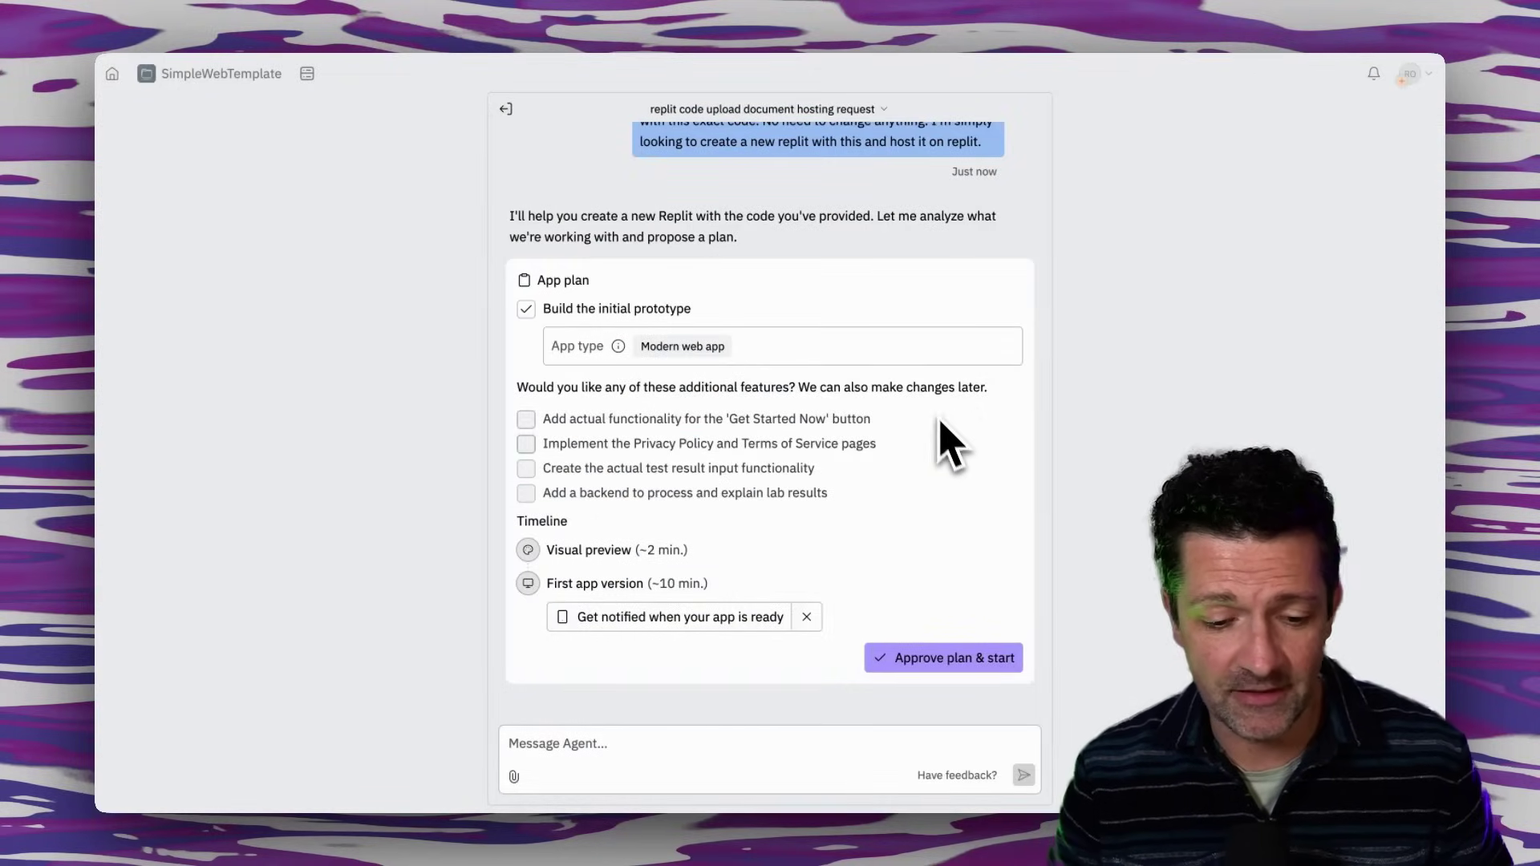
Step: Approve the app plan without additional features and deploy the app with Autoscale and the default machine and build settings
click(951, 653)
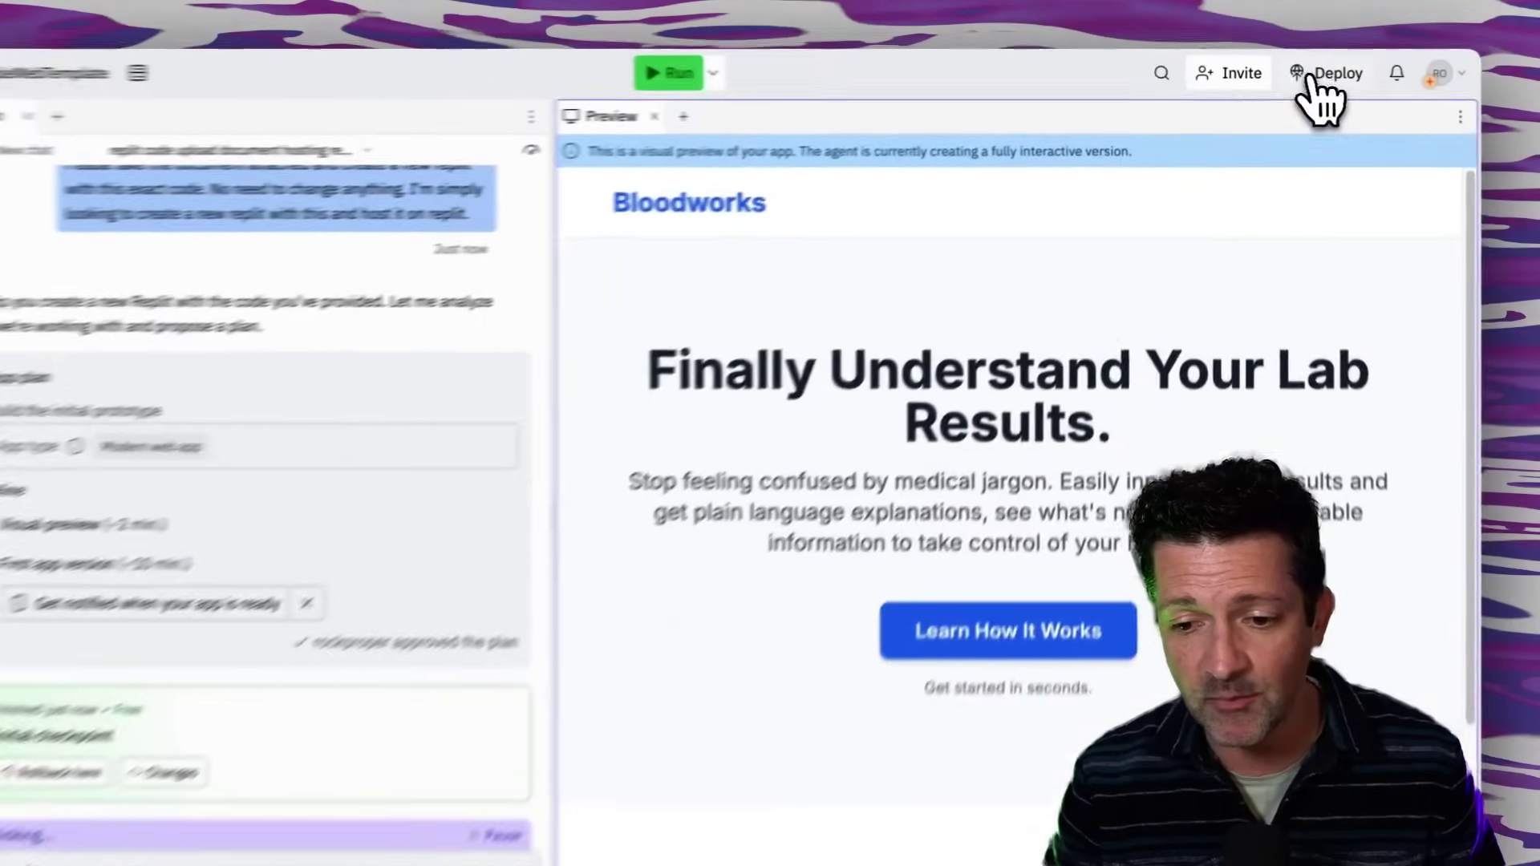
click(1315, 74)
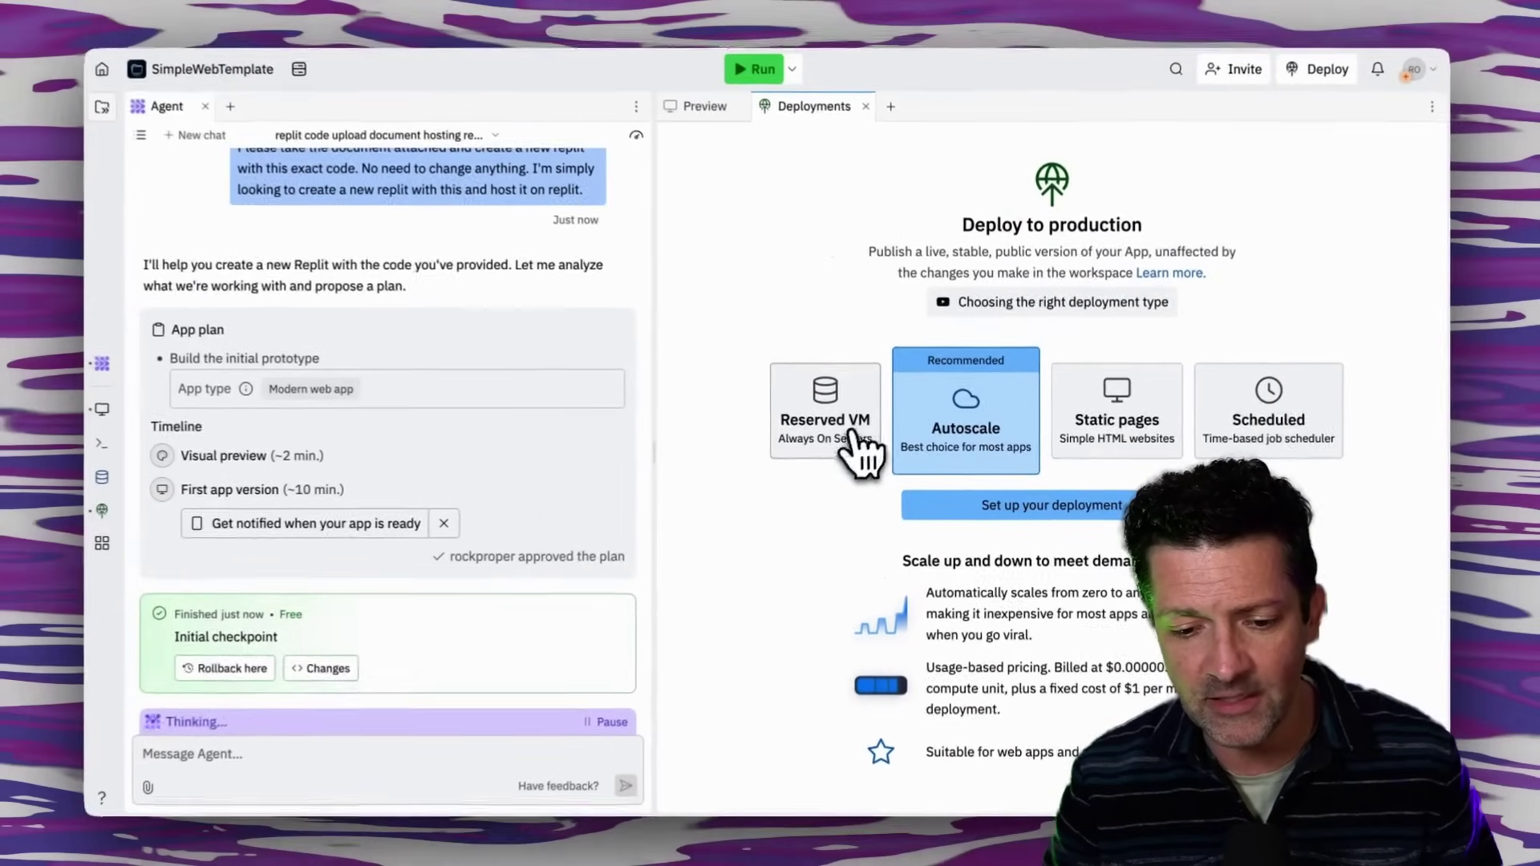
click(1025, 507)
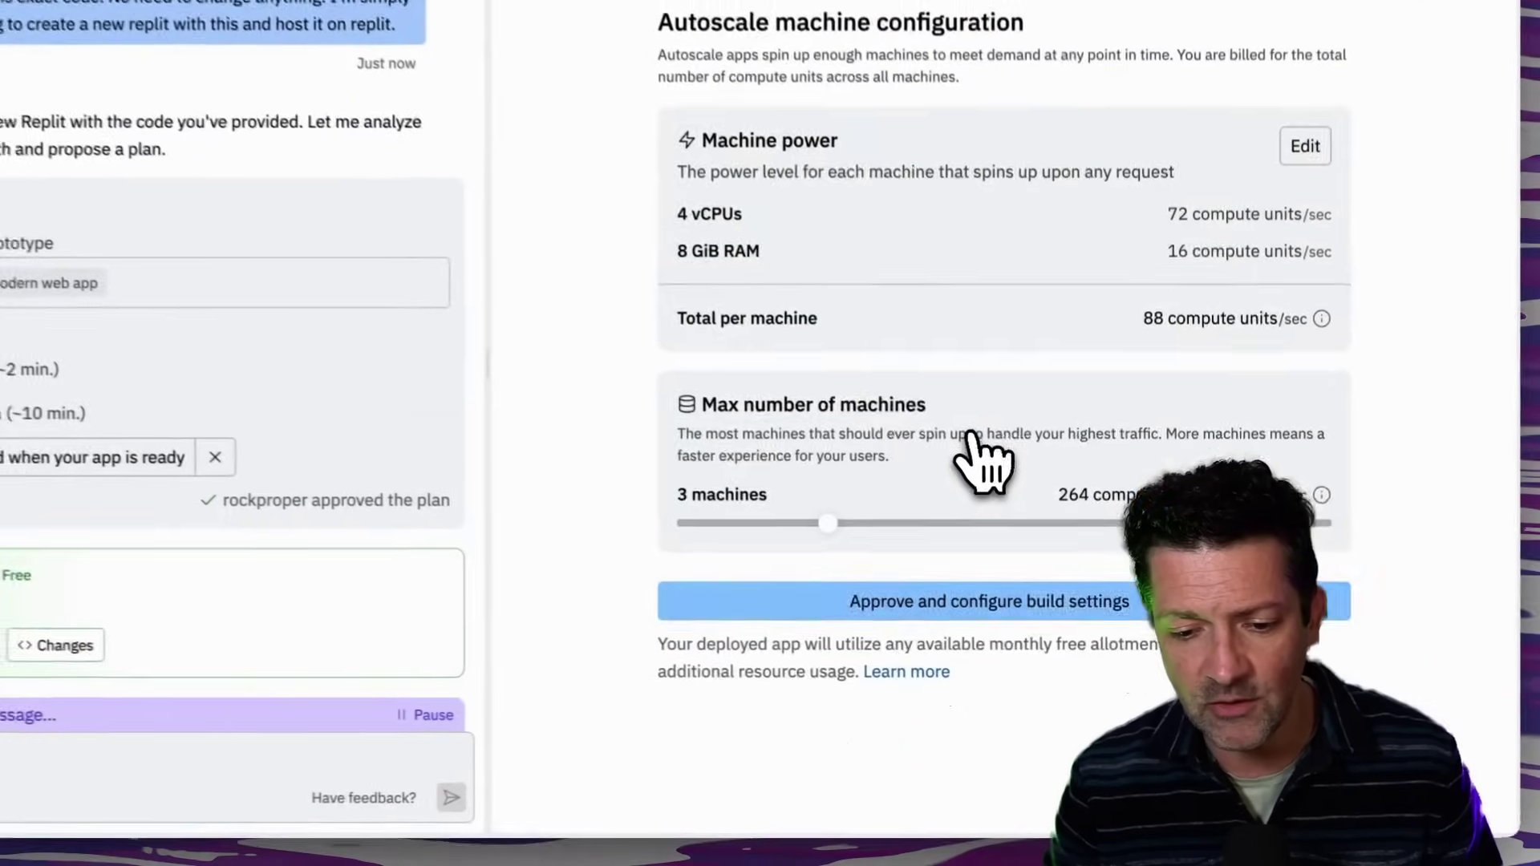
click(988, 603)
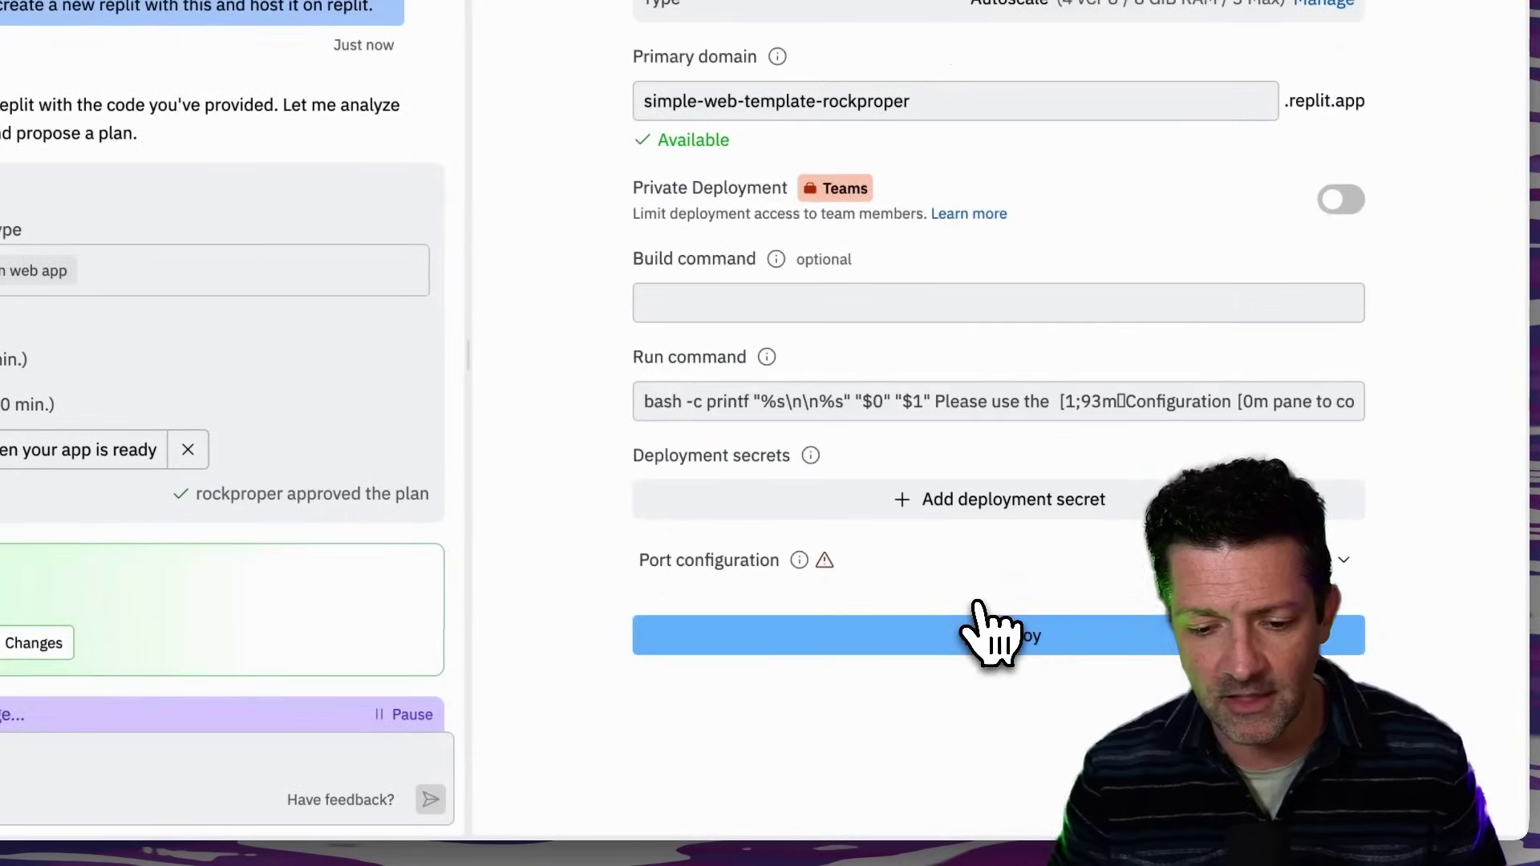
click(987, 634)
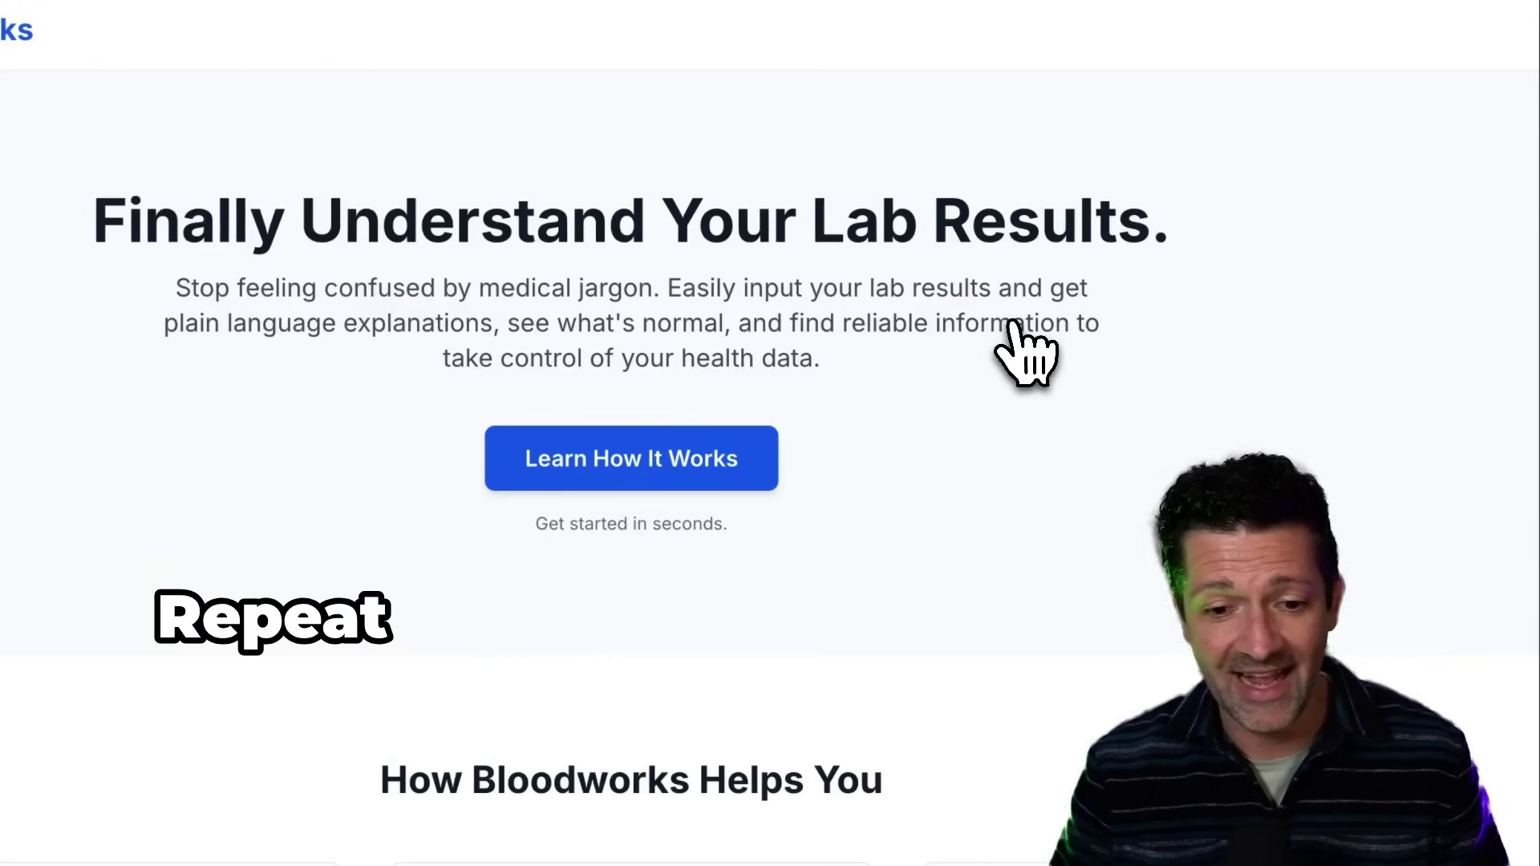
Step: Look through the Bloodworks landing page from the headline through the feature cards and try its Get Started Now button
scroll(1043, 425, down, 8)
scroll(1042, 426, up, 4)
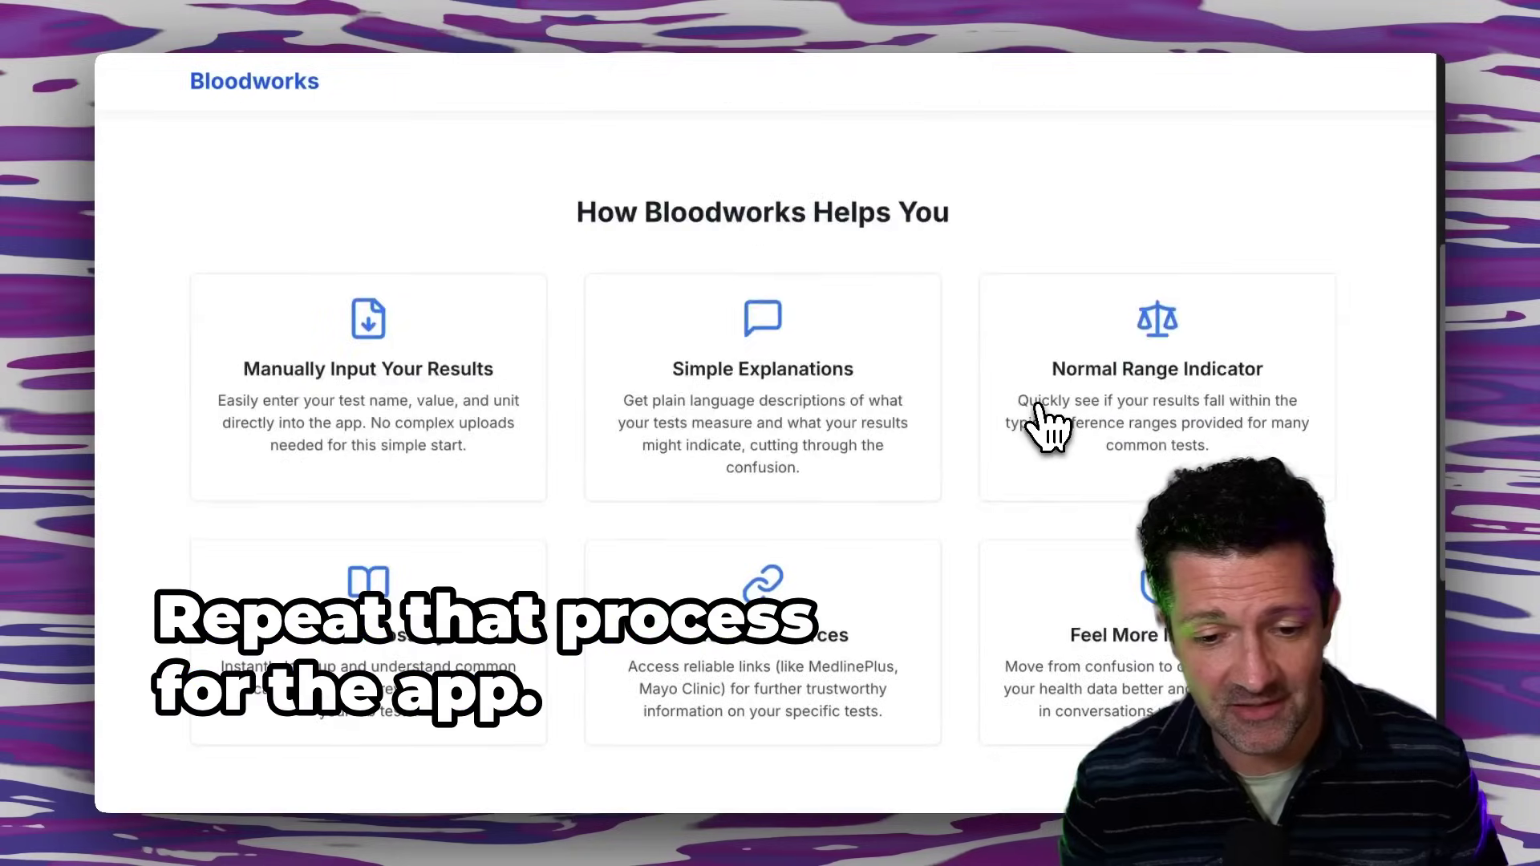
scroll(1047, 425, up, 5)
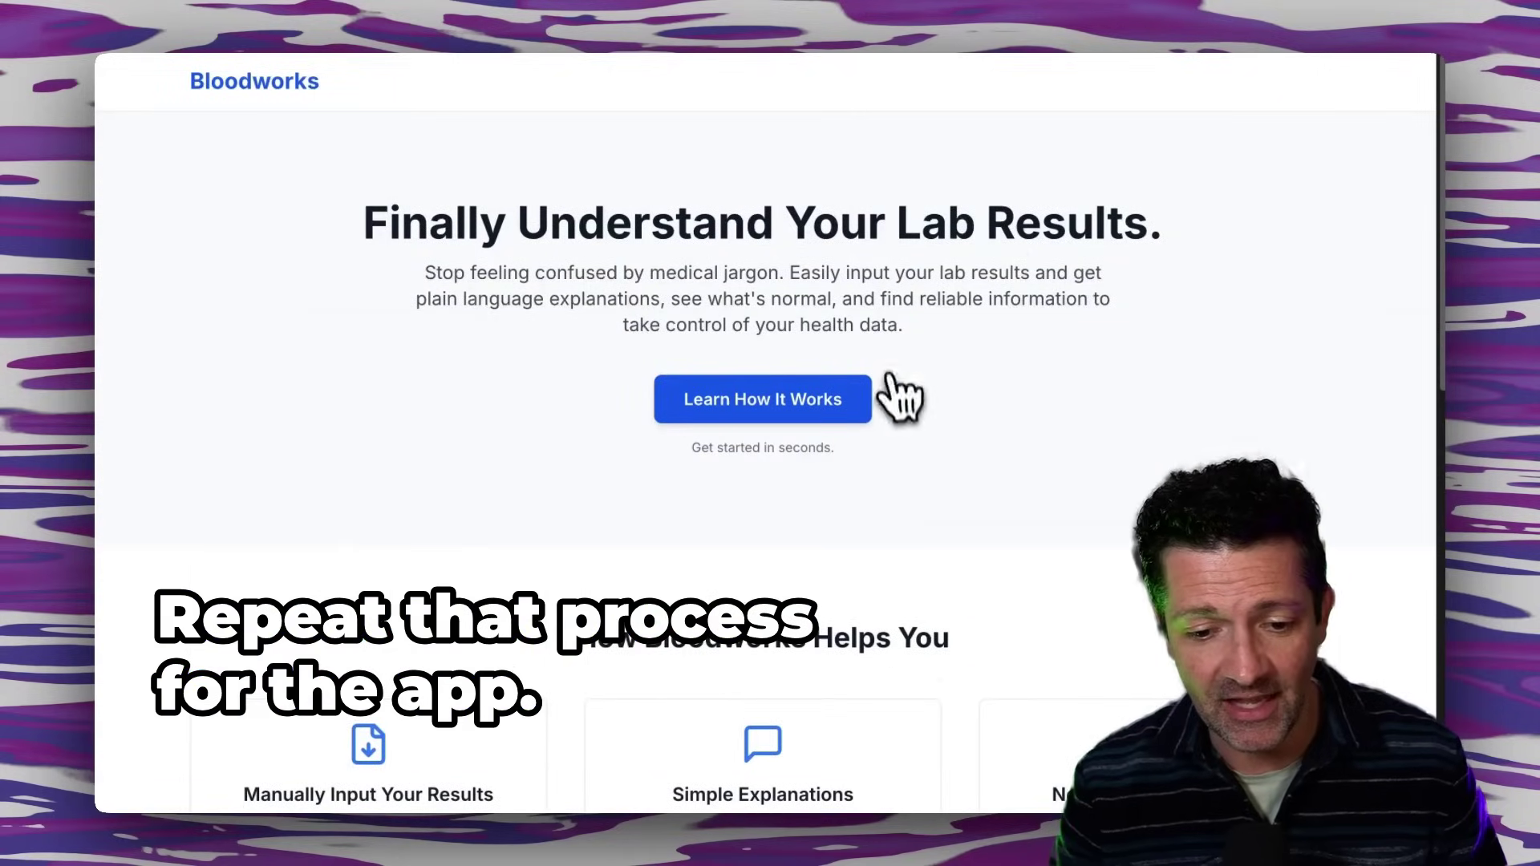
scroll(902, 385, down, 10)
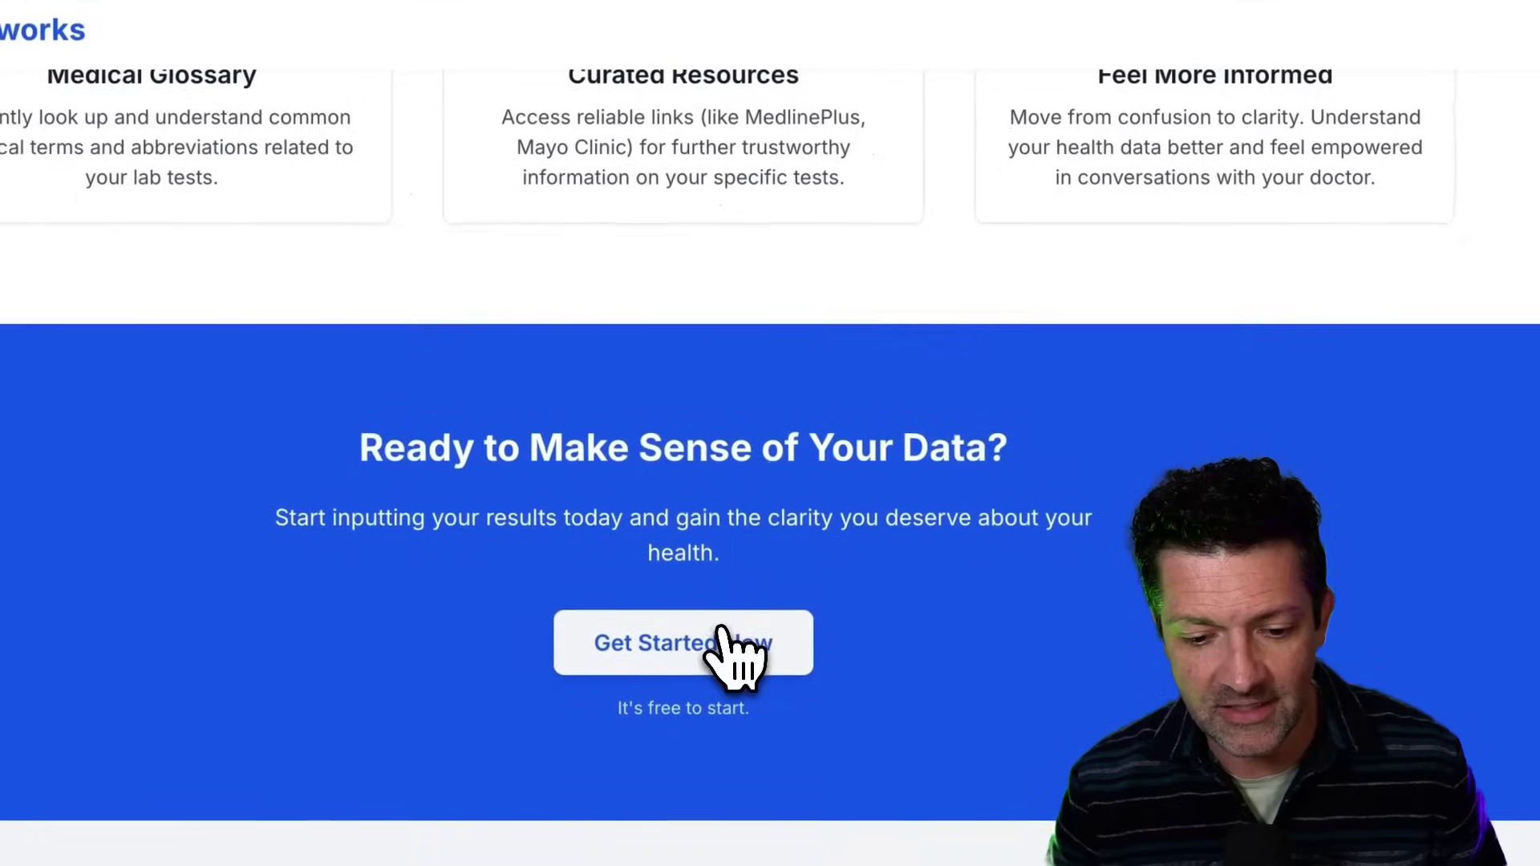
click(763, 537)
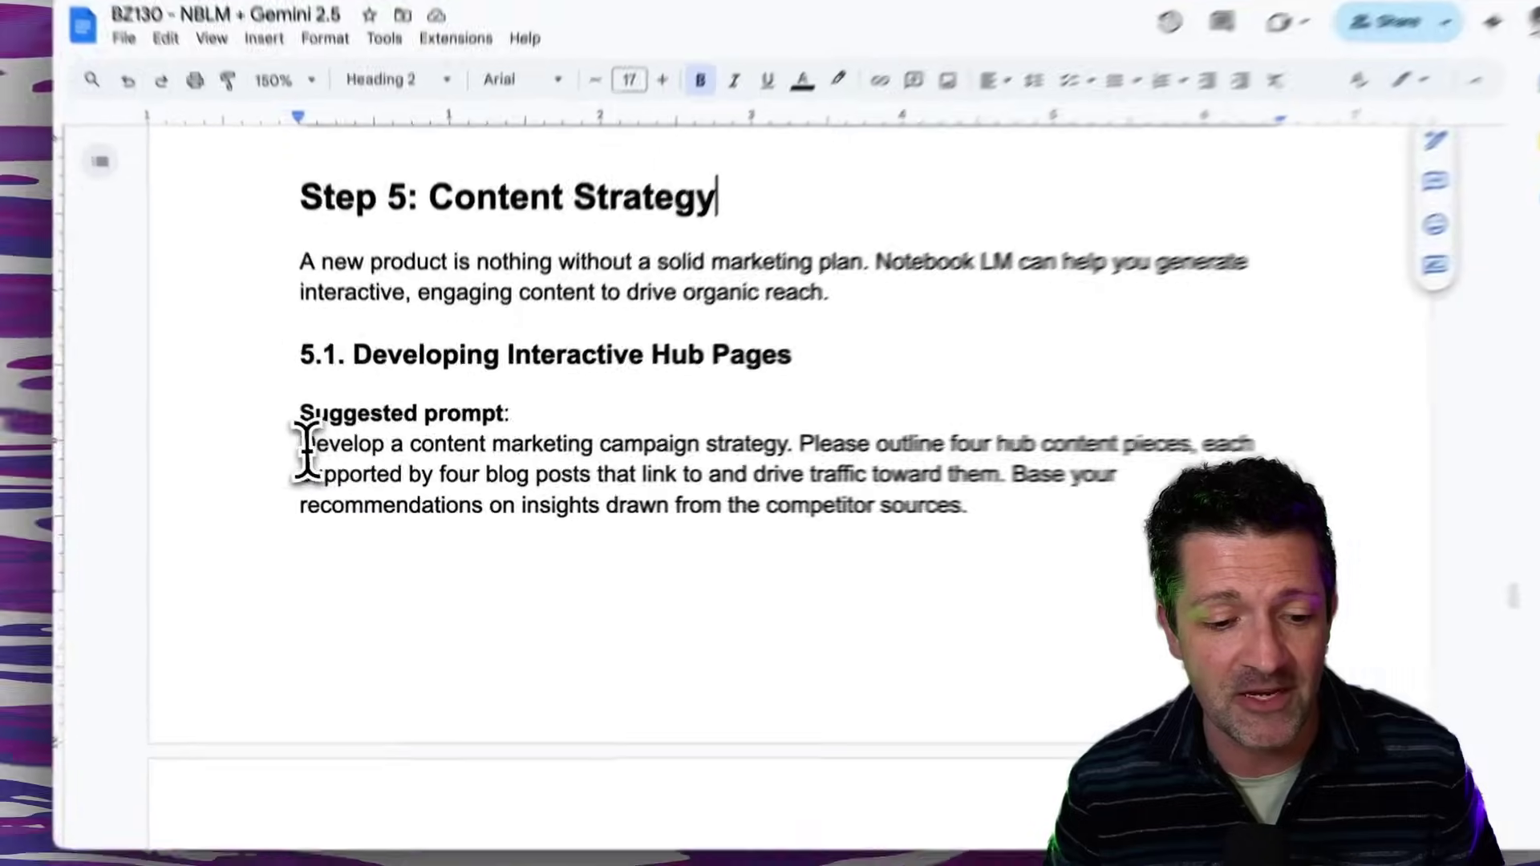
Step: Copy the guide's Step 5.1 content marketing campaign prompt from Google Docs and run it in the Bloodworks NotebookLM chat with all sources selected
drag(337, 454, 1102, 494)
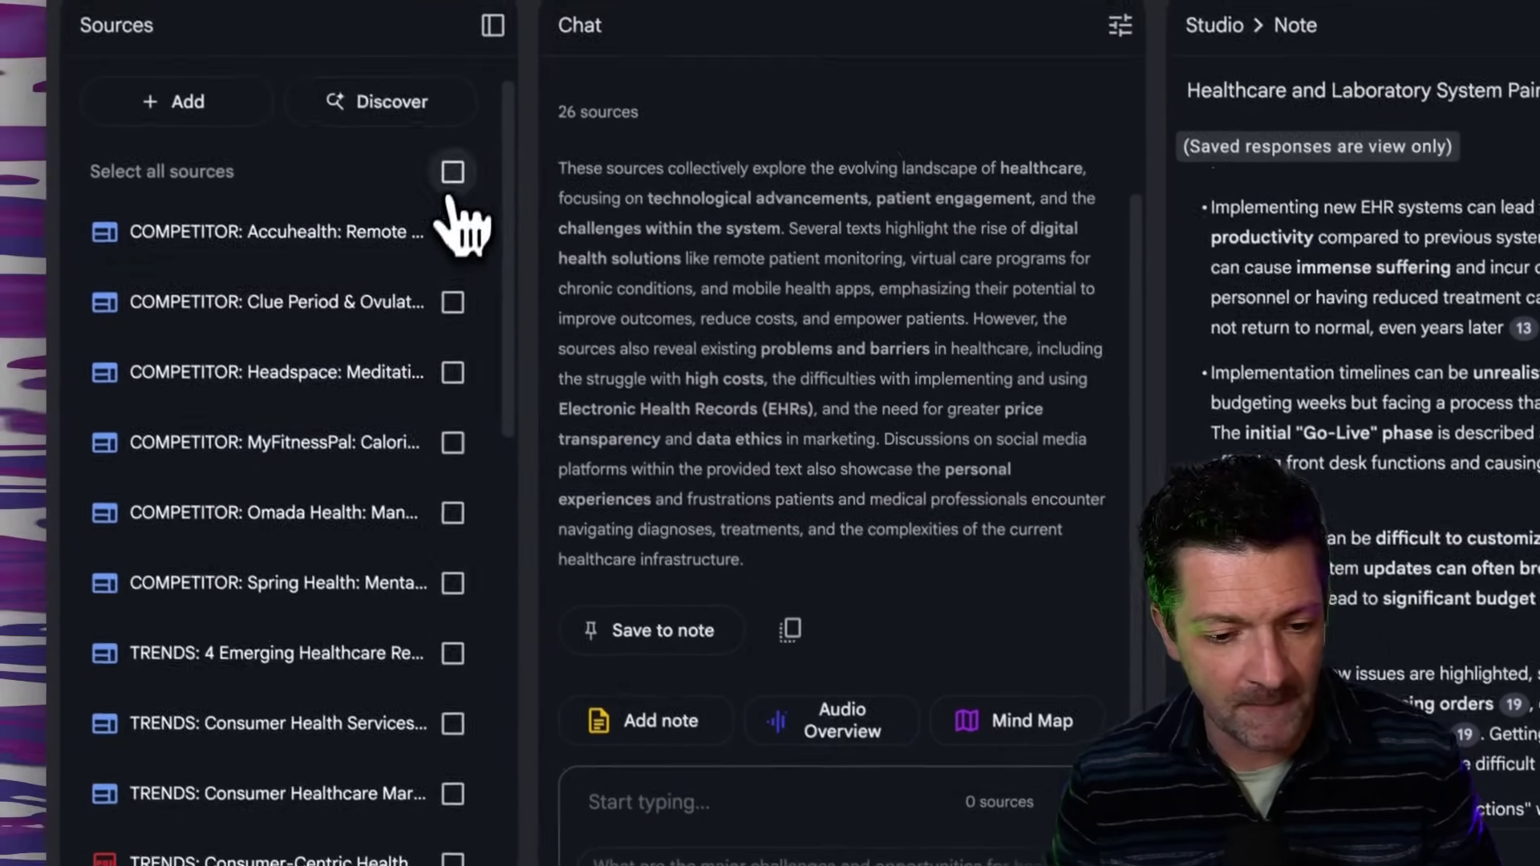
click(406, 106)
scroll(240, 481, down, 10)
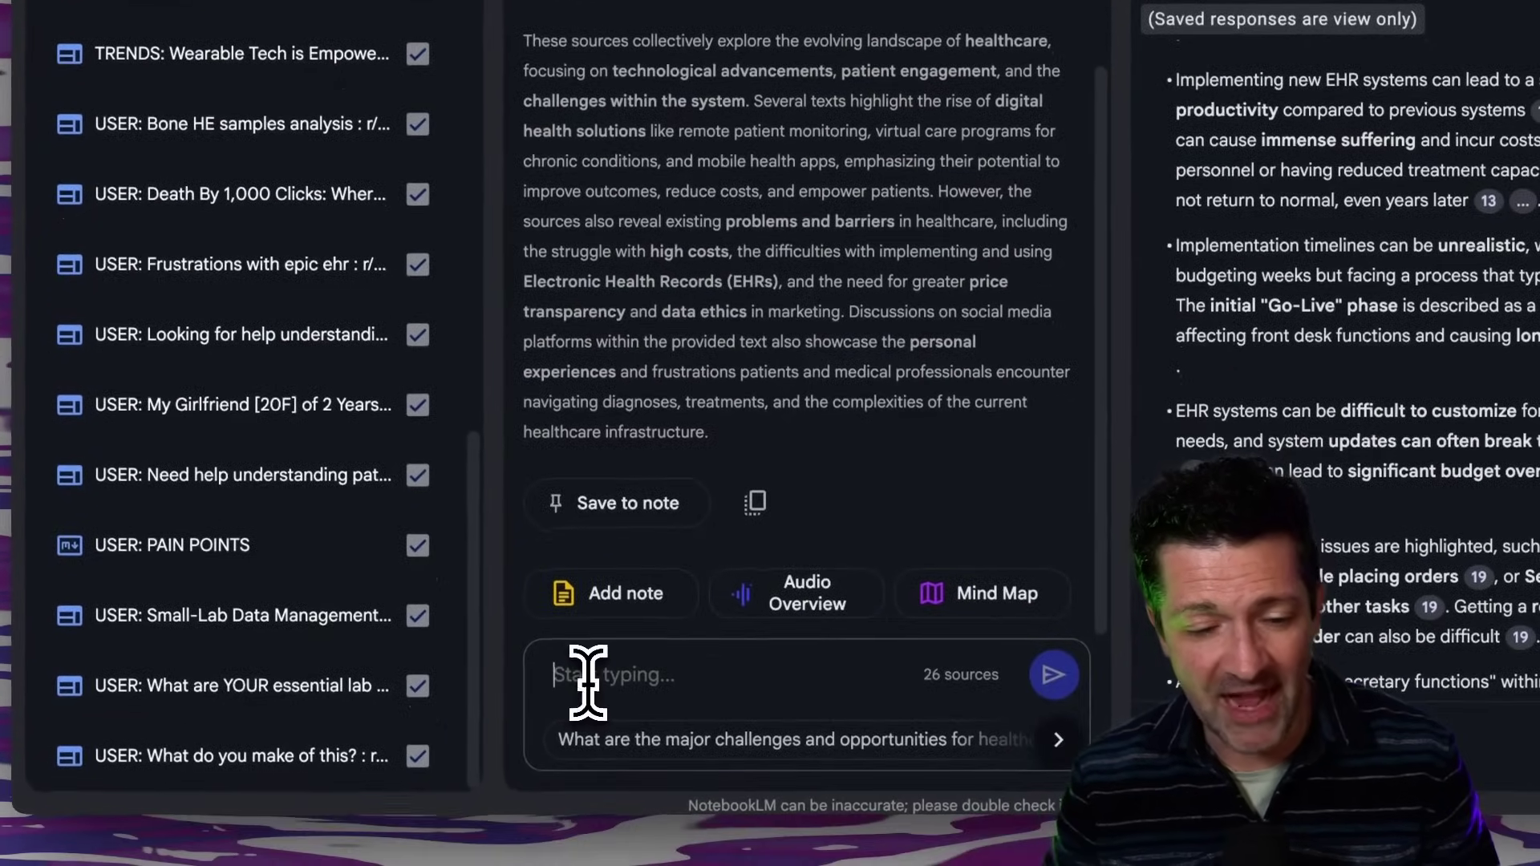
click(592, 694)
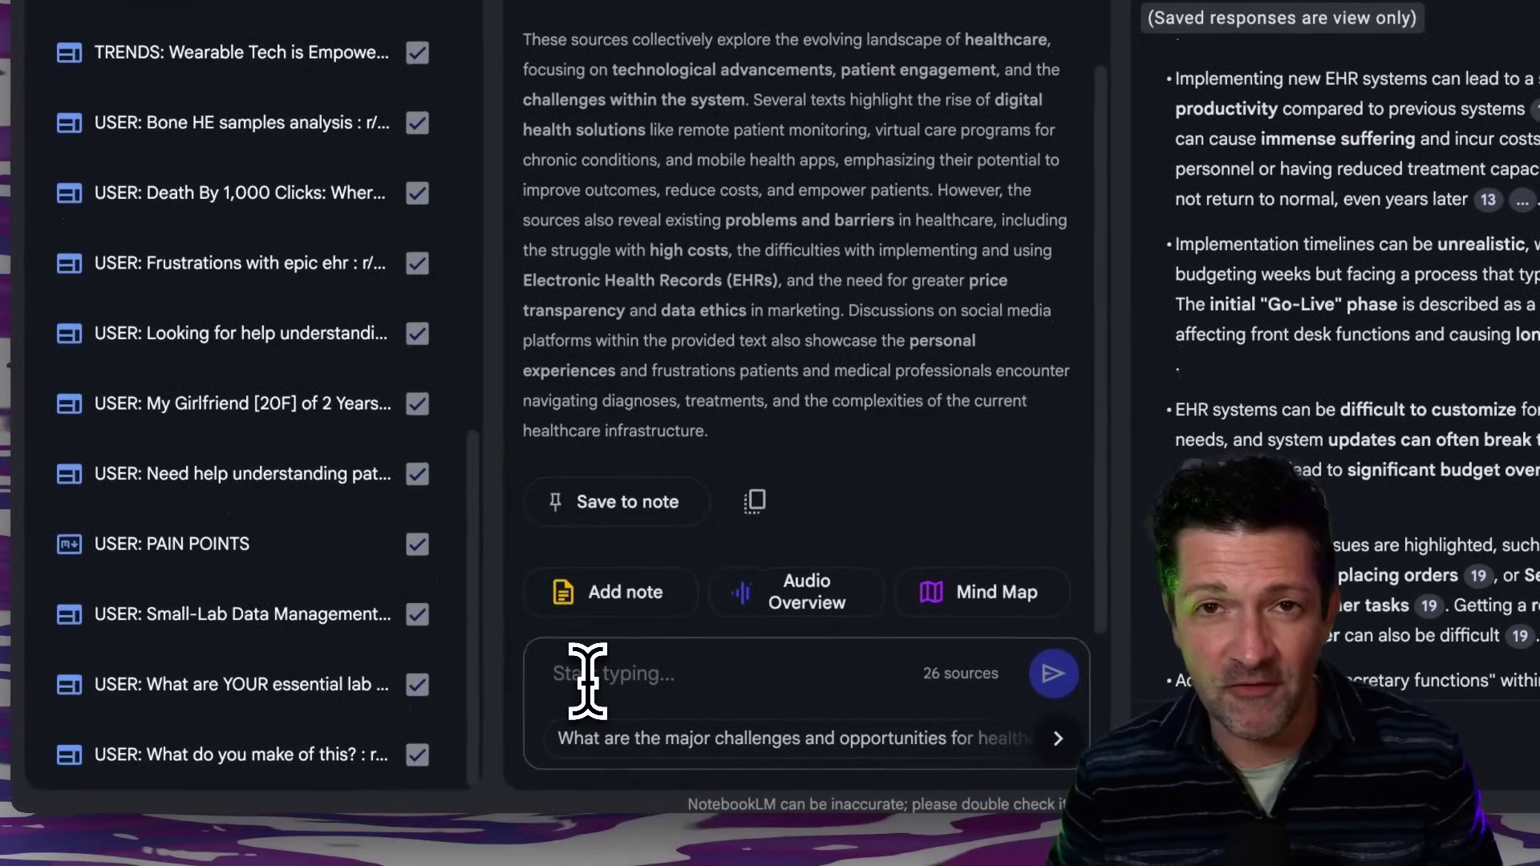
key(ctrl+v)
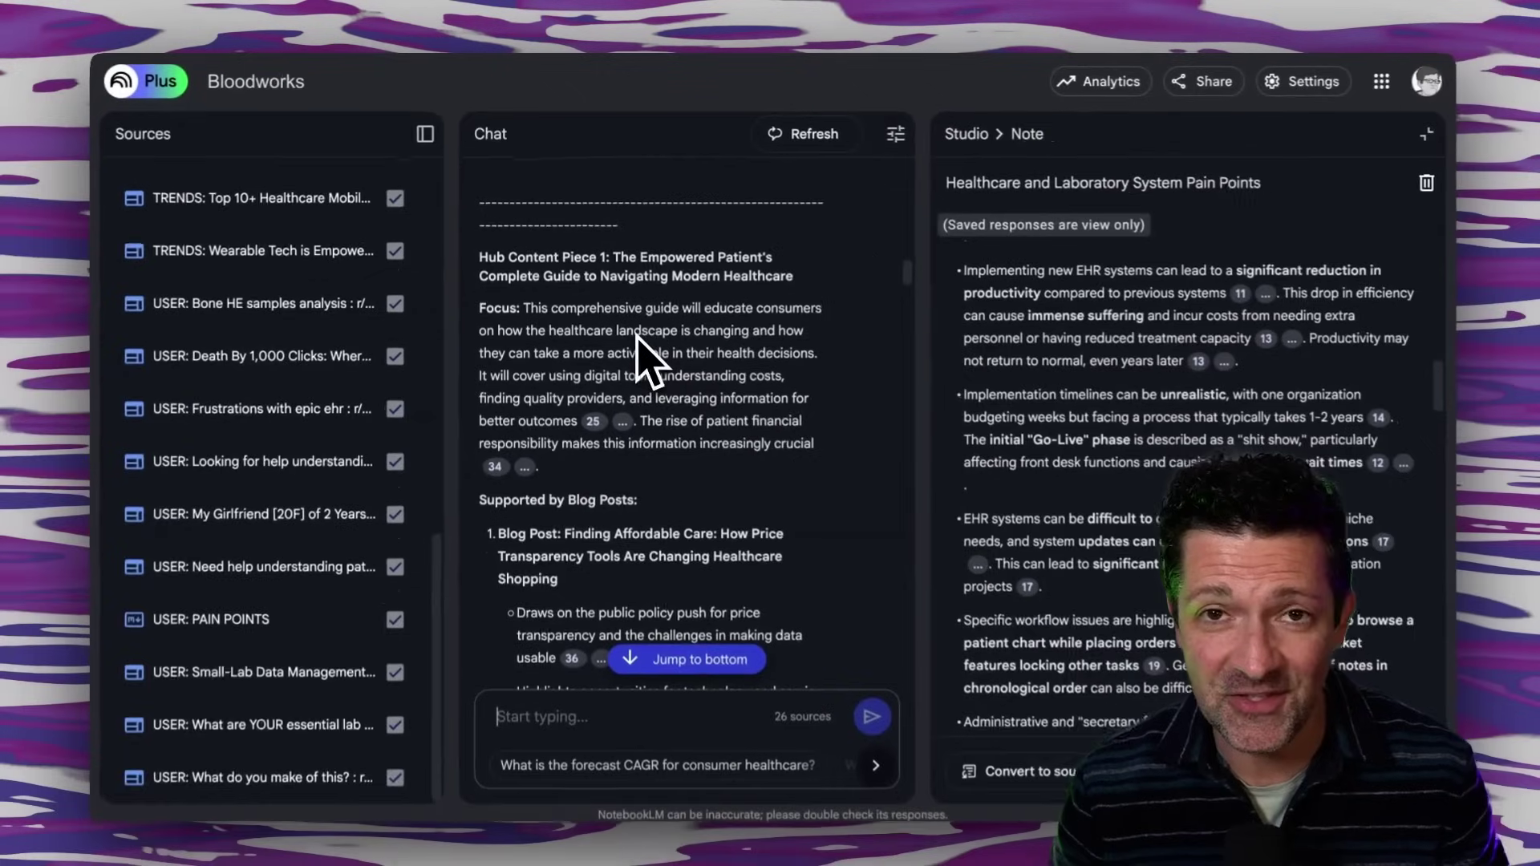
Step: Read through Hub Content Piece 1 and its four supporting blog posts in the content strategy response
scroll(641, 357, down, 2)
scroll(642, 356, down, 10)
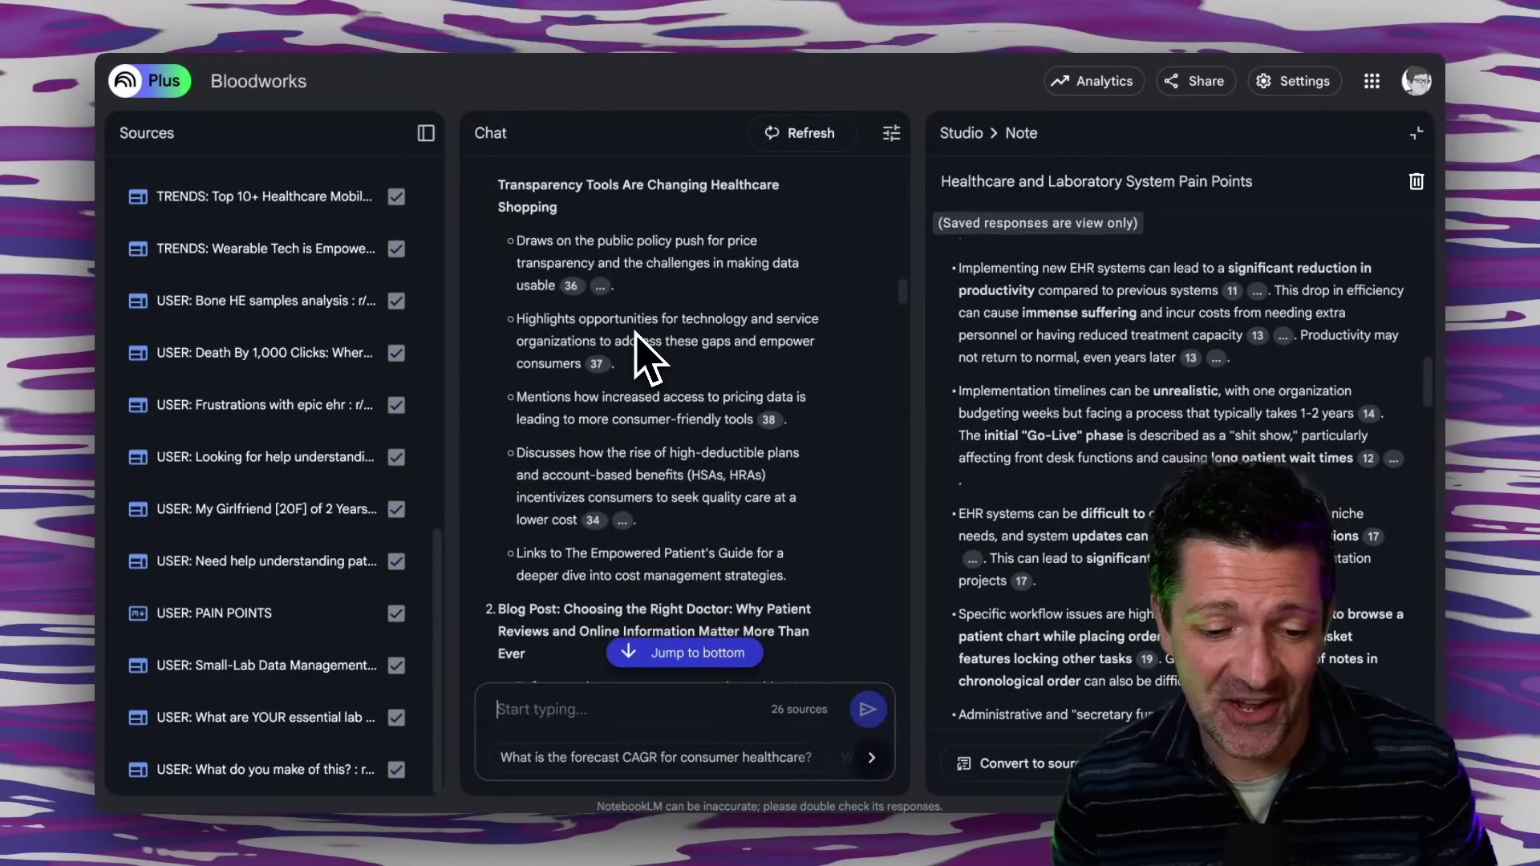
scroll(637, 337, down, 10)
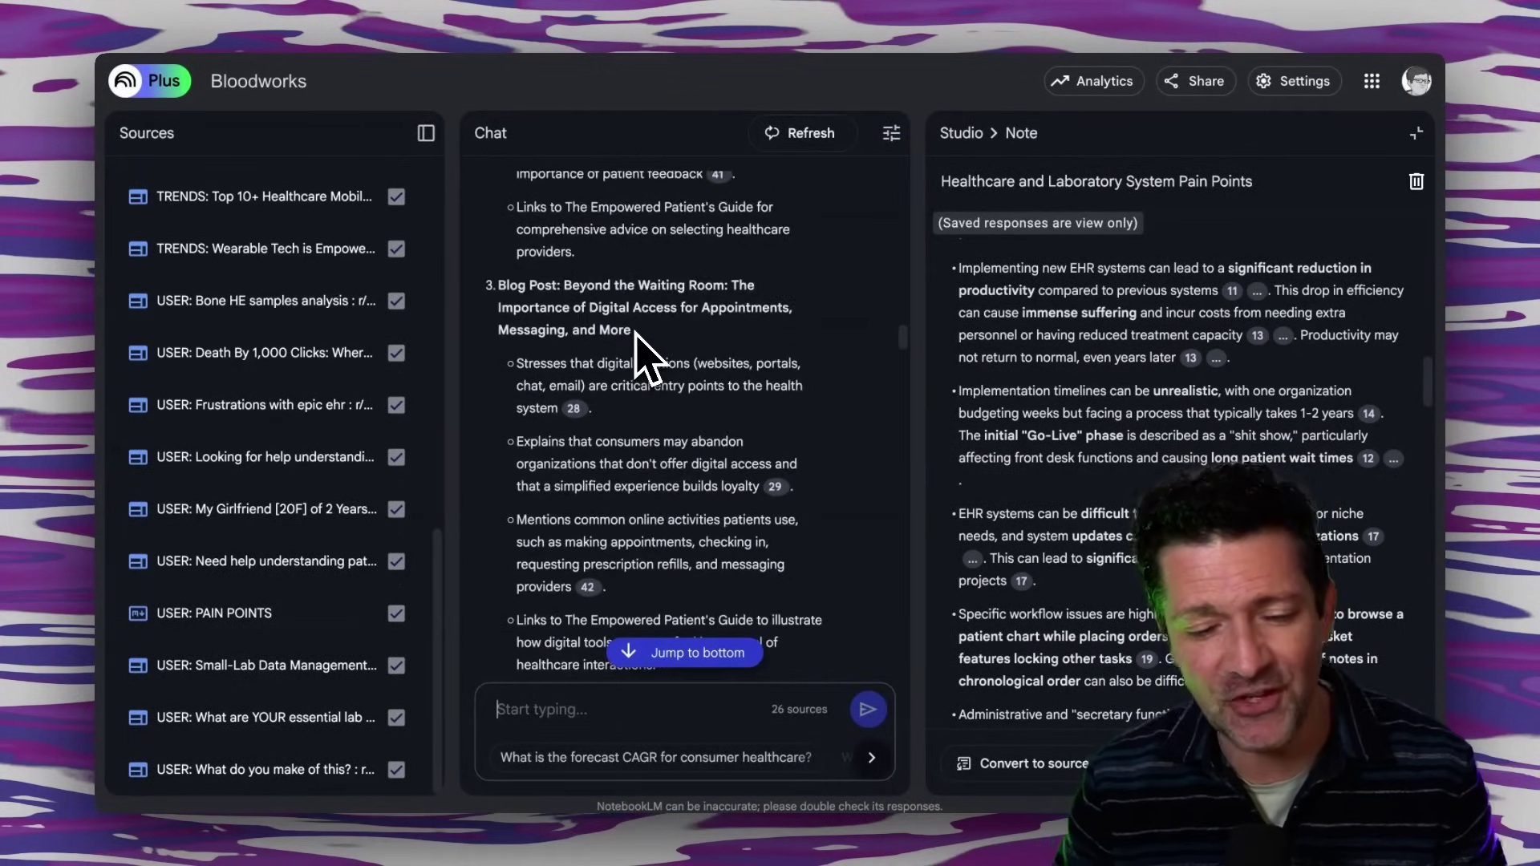
scroll(645, 358, down, 7)
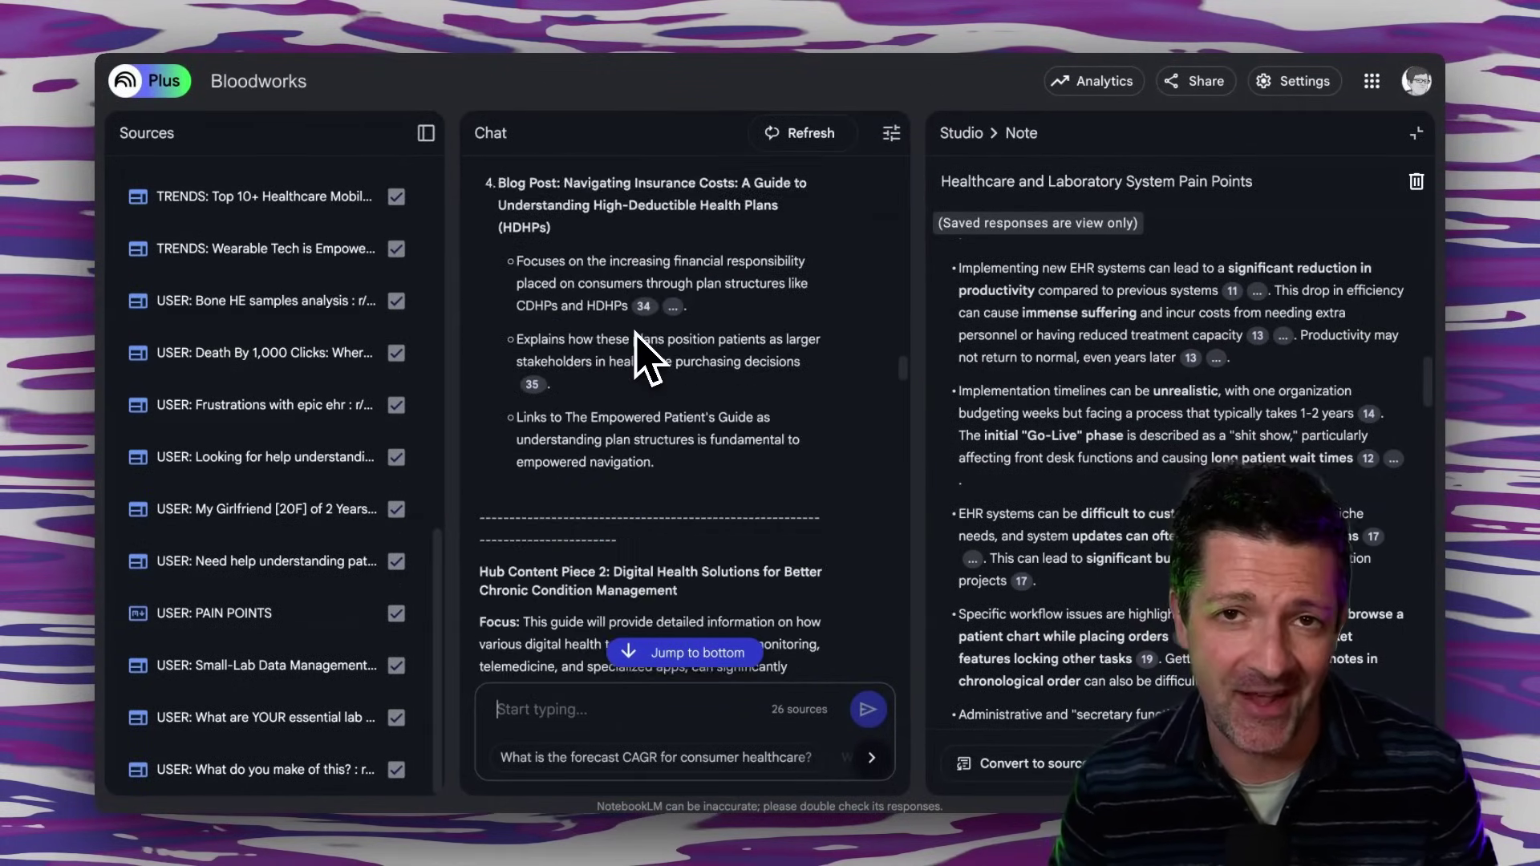
scroll(642, 357, up, 20)
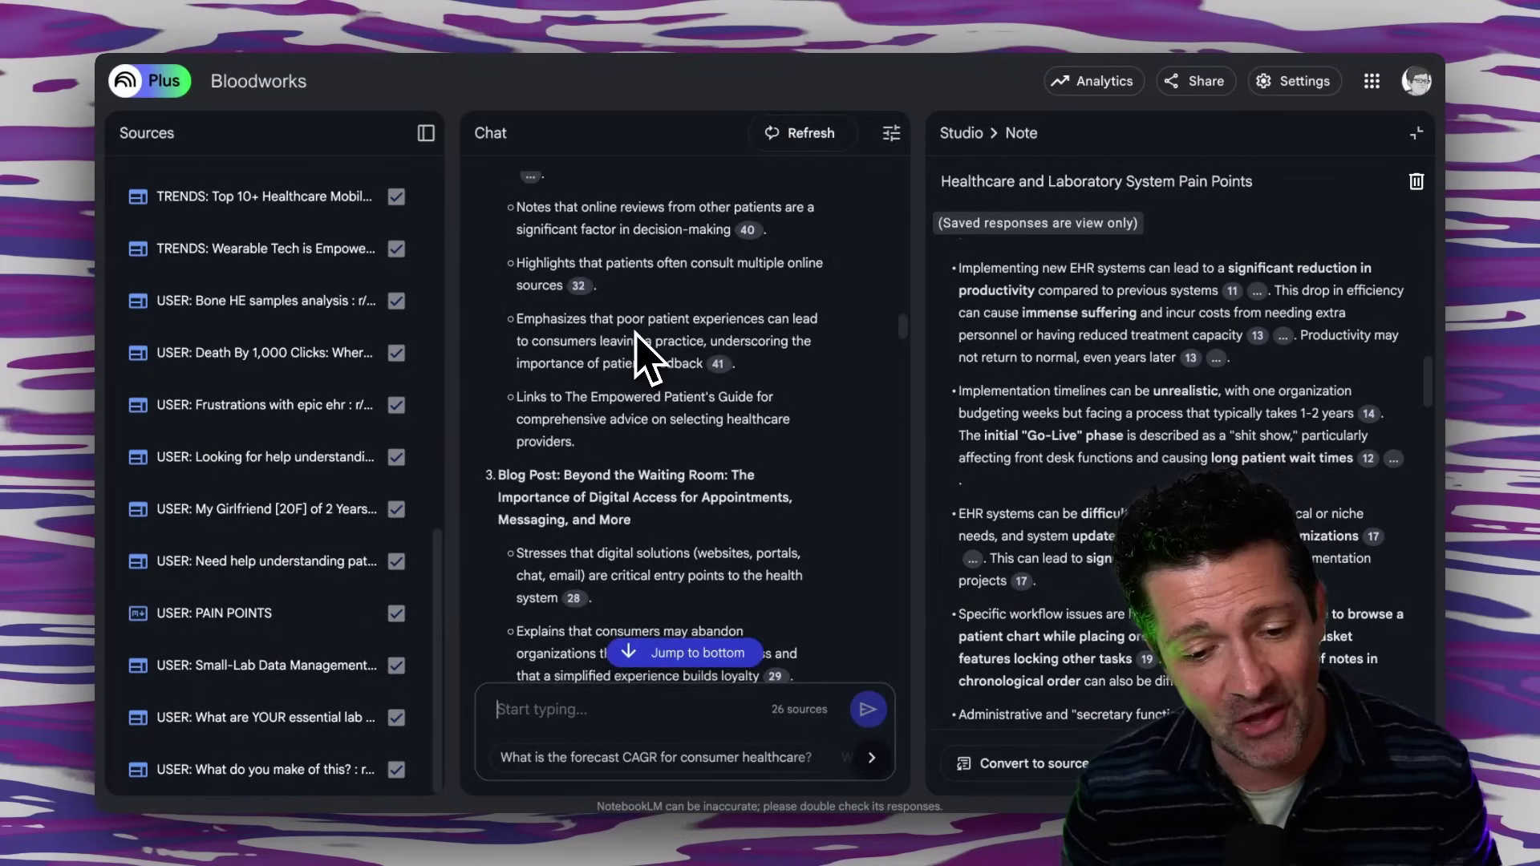
scroll(642, 357, up, 1)
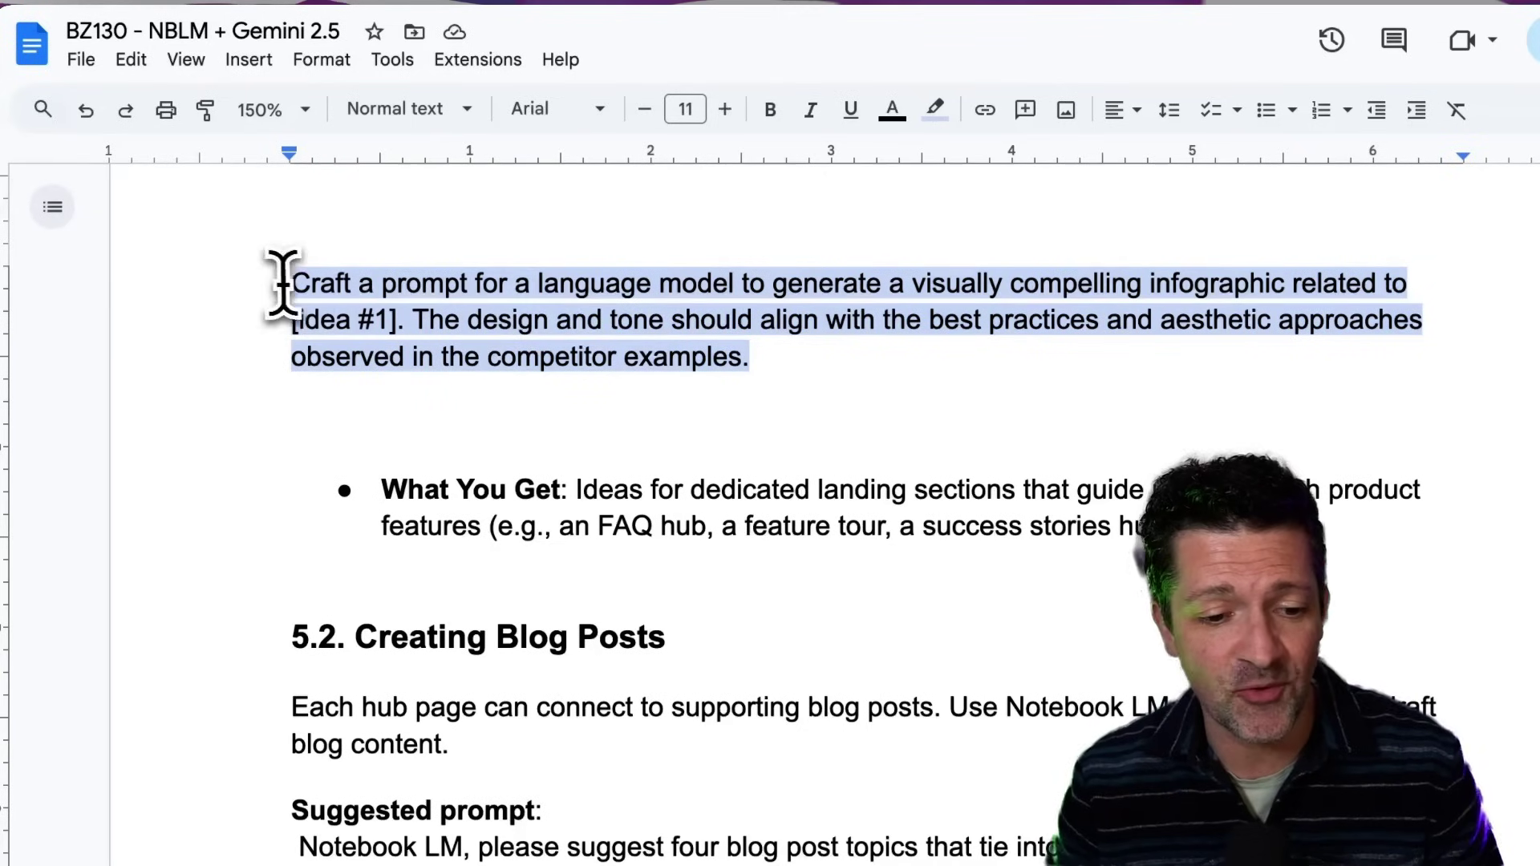
Step: Use the guide's infographic prompt in NotebookLM for The Empowered Patient's Complete Guide to Navigating Modern Healthcare, and save the response as a note and source
drag(275, 280, 710, 377)
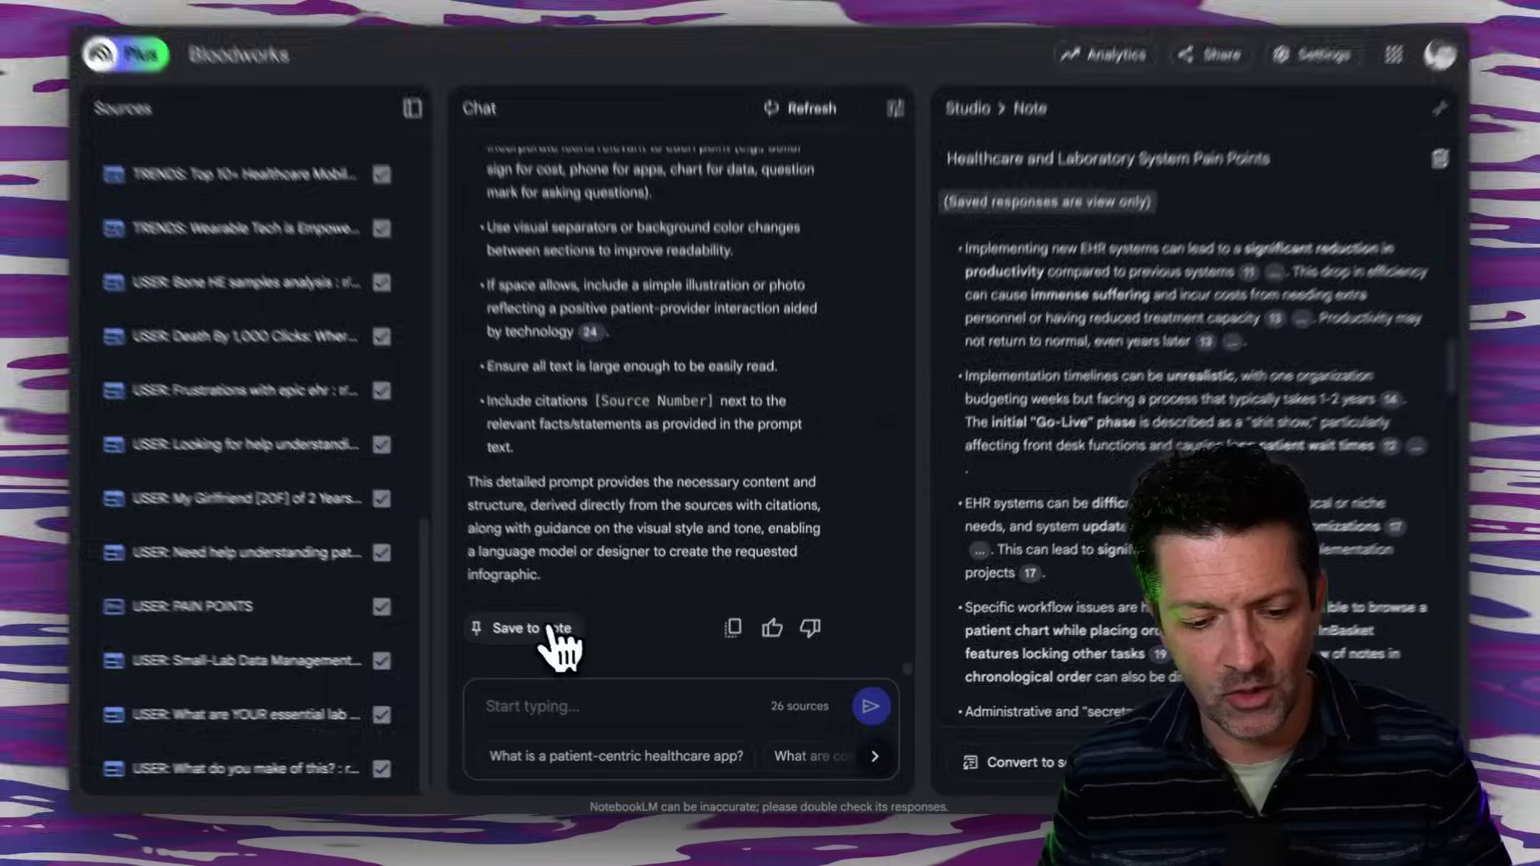
click(537, 634)
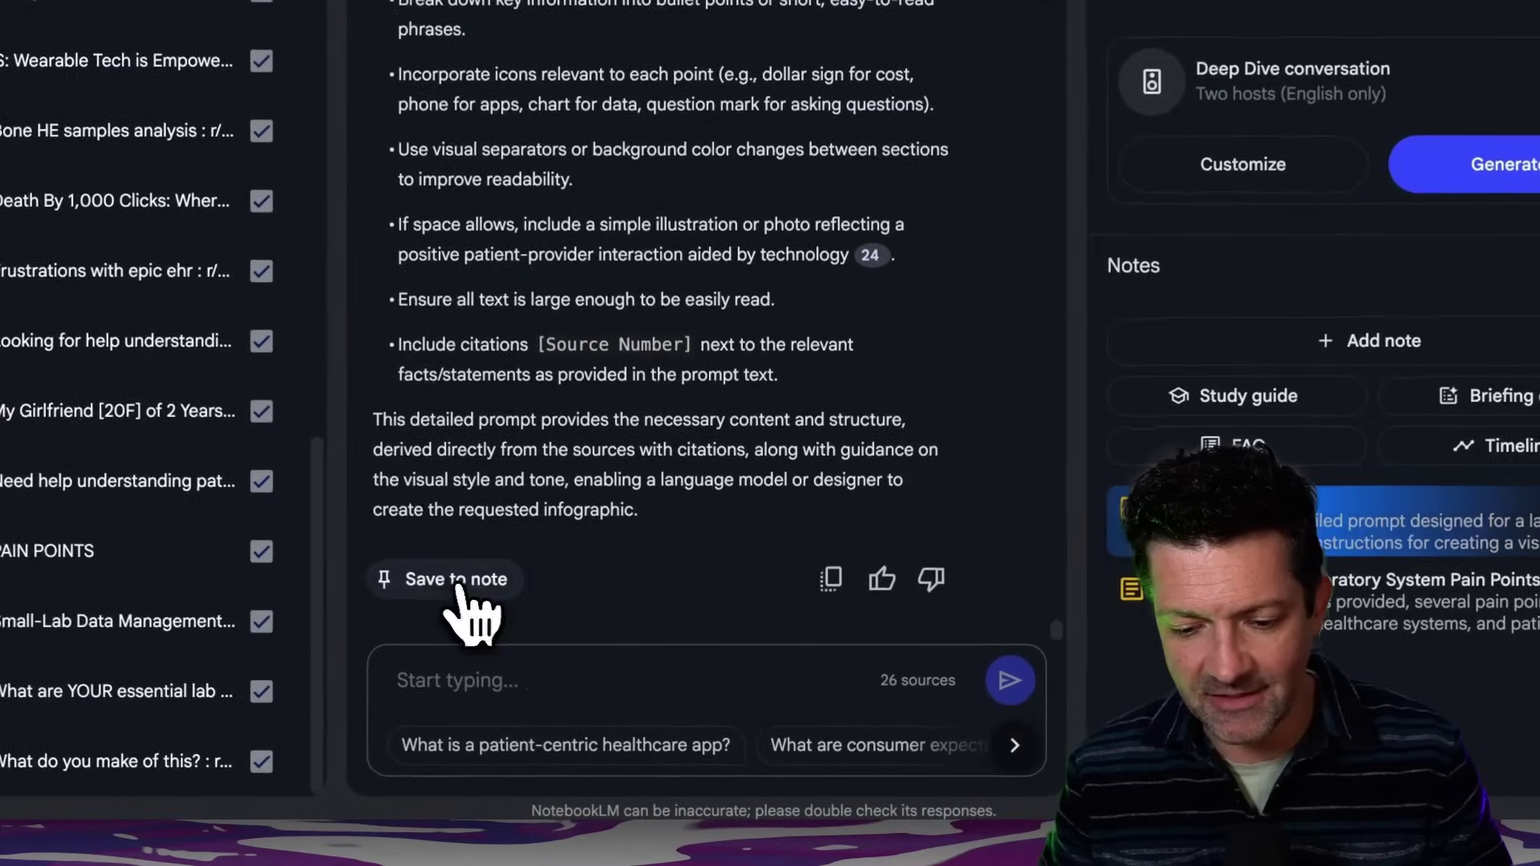
click(1412, 510)
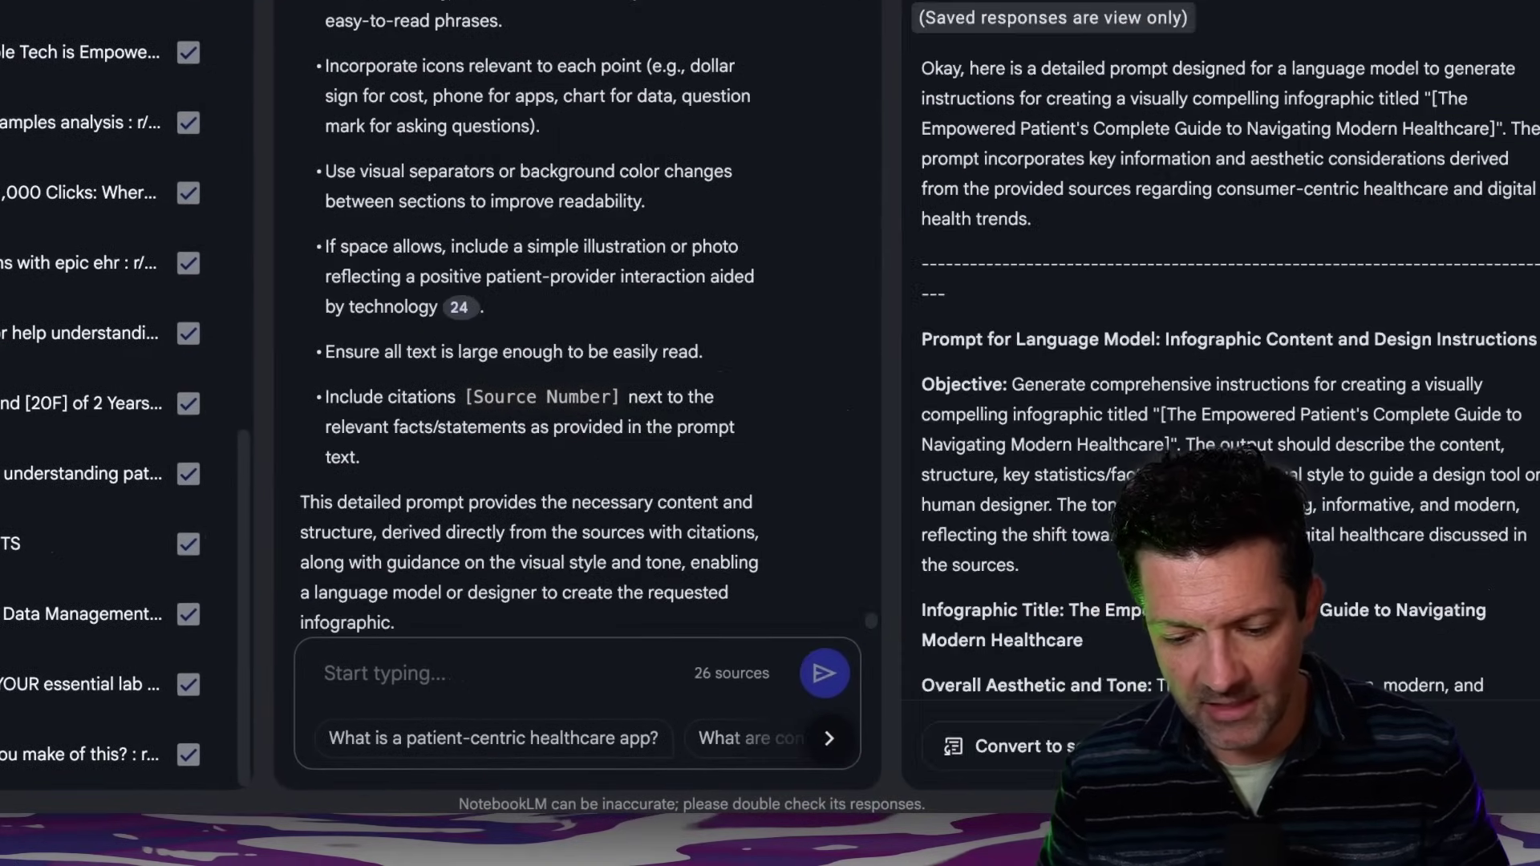
click(1052, 750)
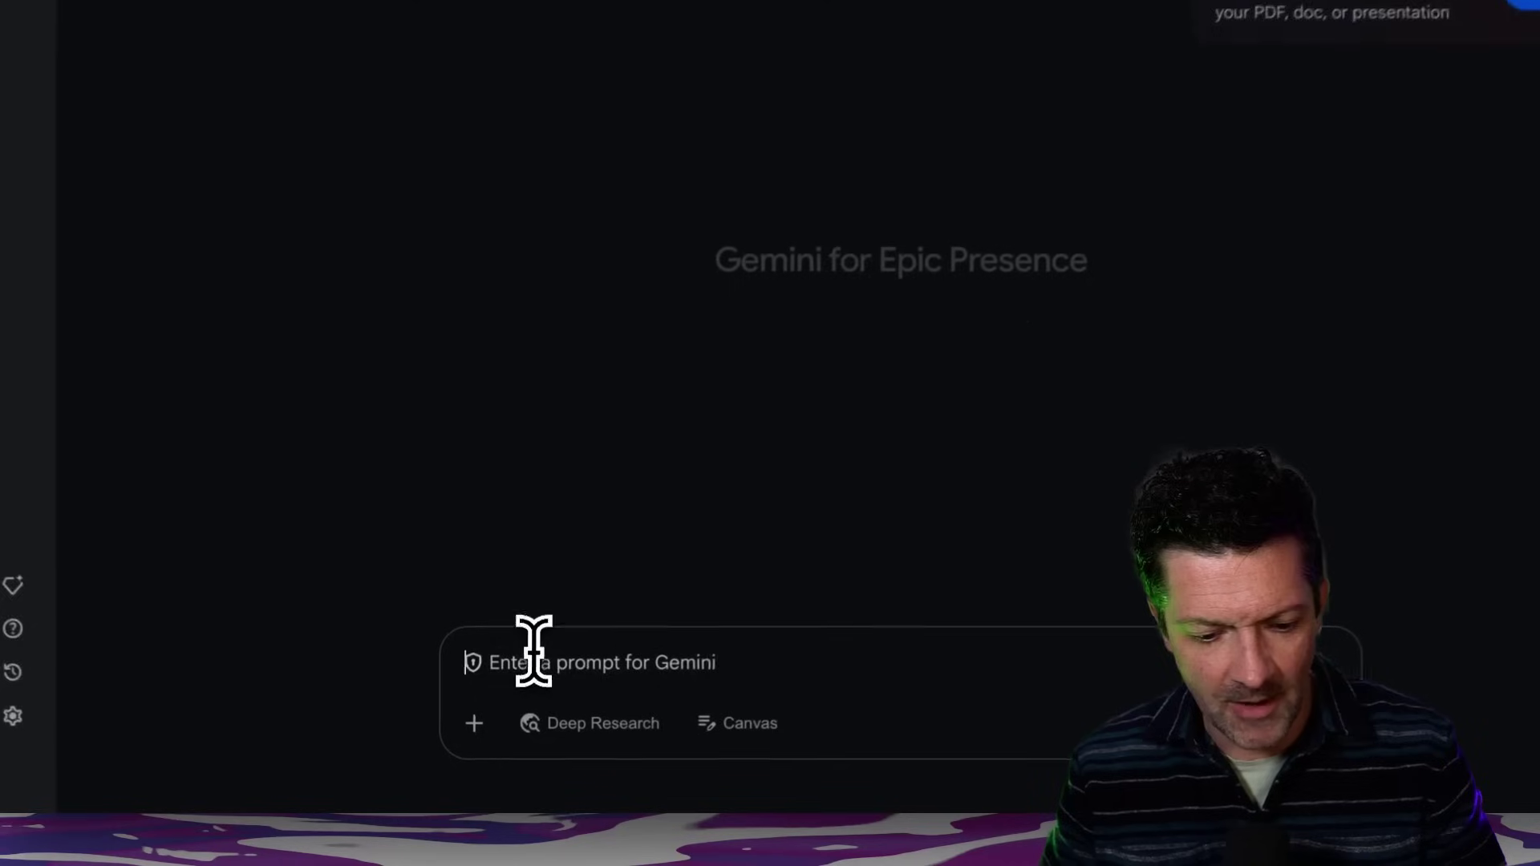
Step: Run the Empowered Patient infographic prompt in Gemini with Canvas enabled and the Bloodworks landing page's HTML code appended
key(ctrl+v)
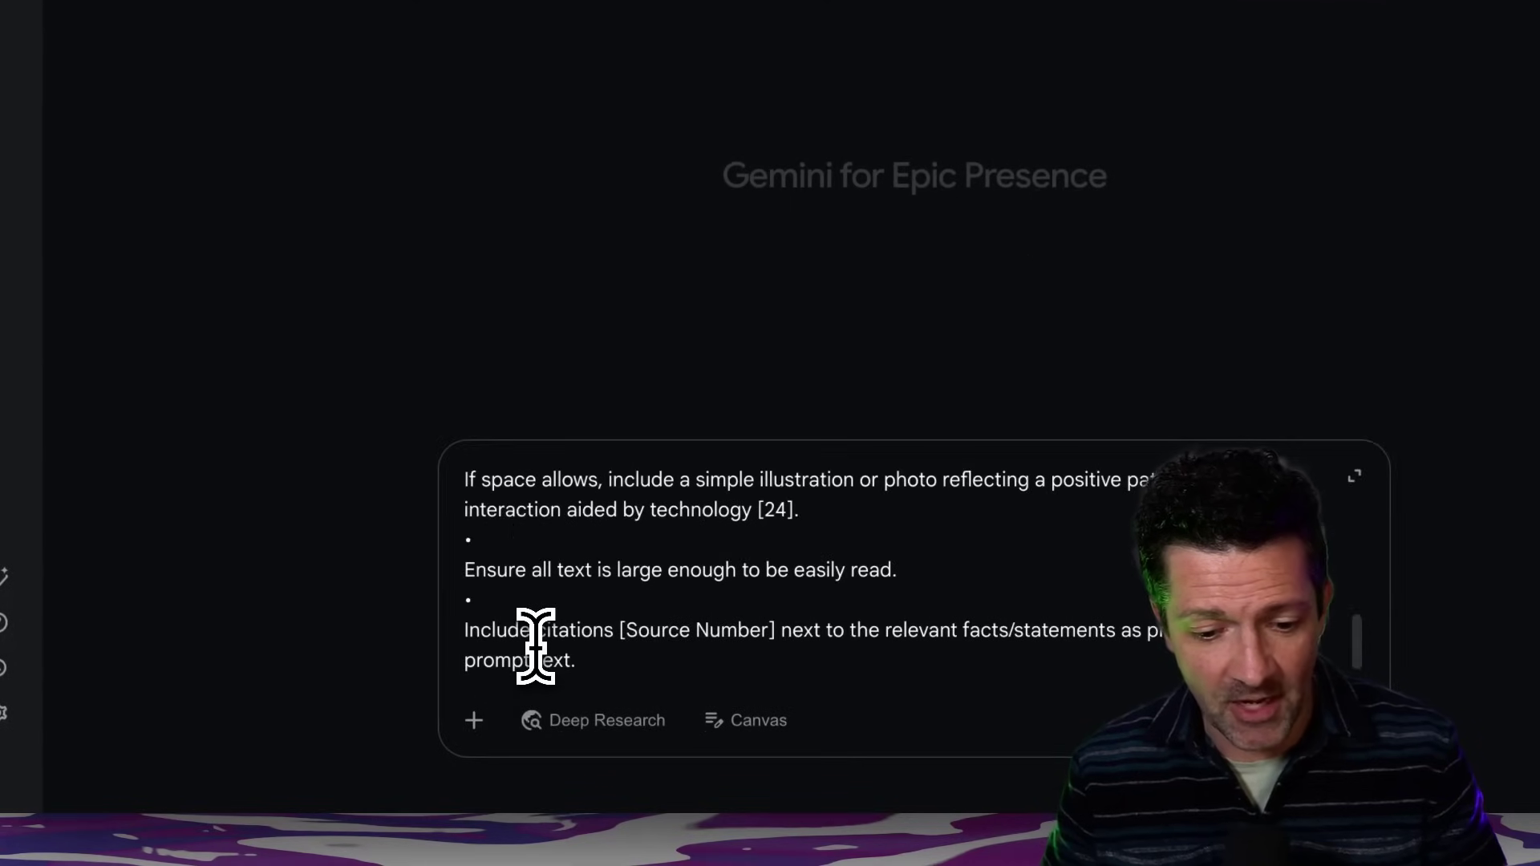
click(739, 722)
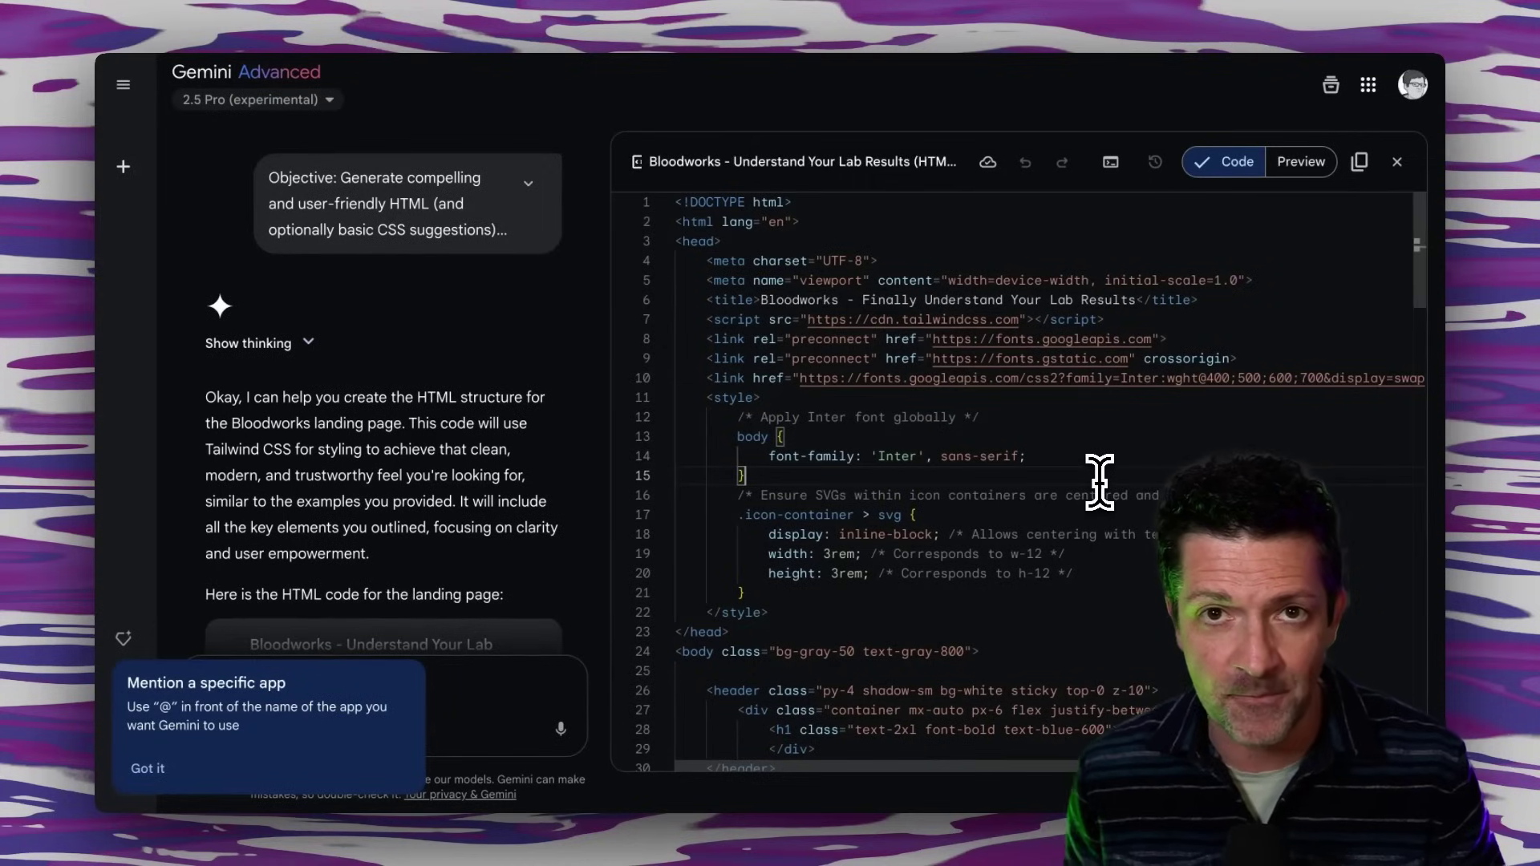
key(ctrl+a)
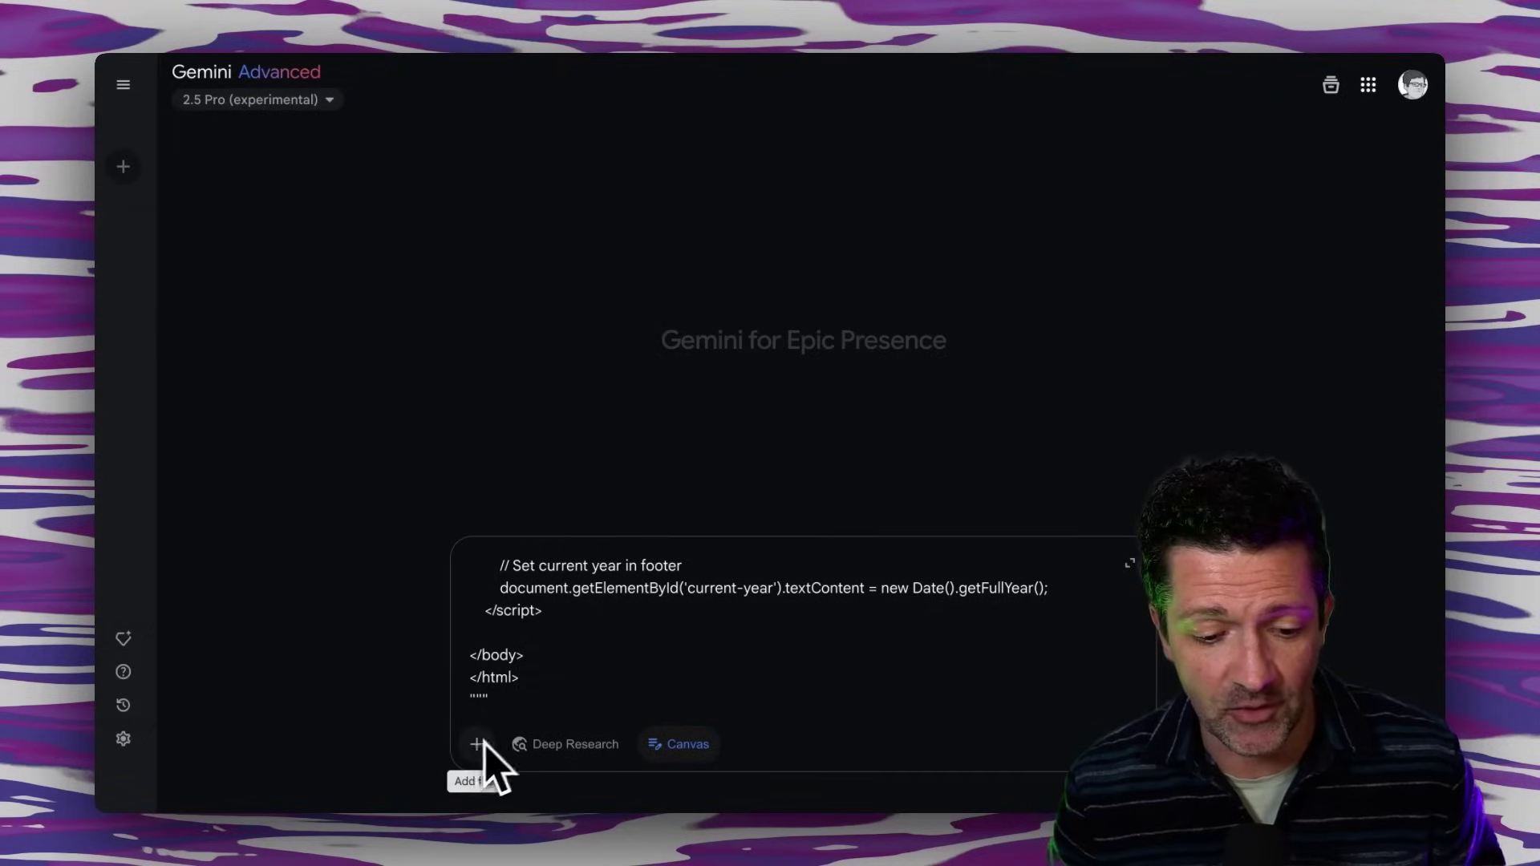
click(1116, 738)
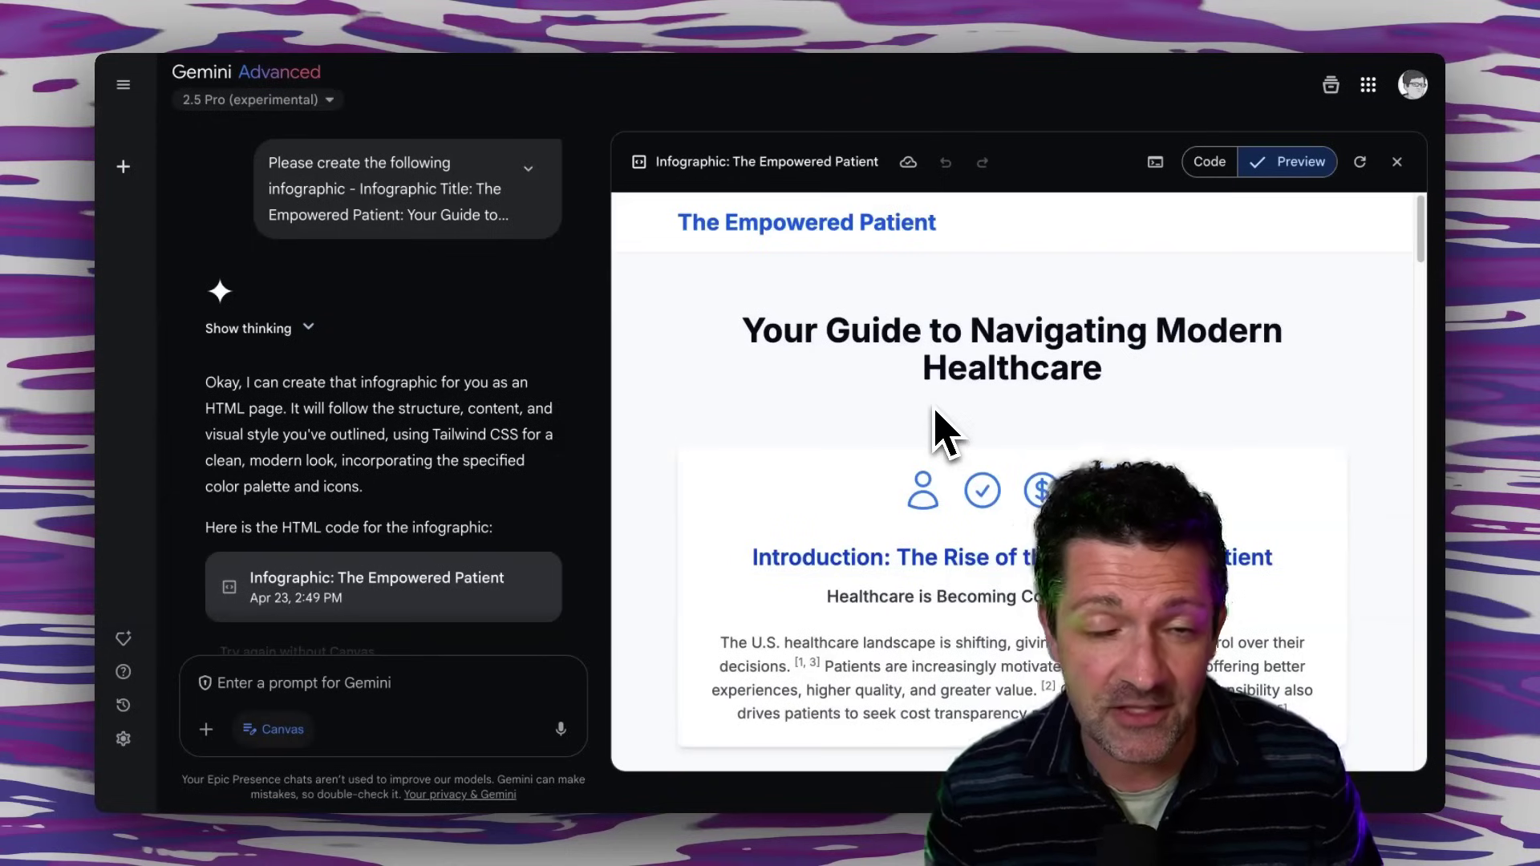
Step: Look through the Empowered Patient infographic preview from the introduction through Pillar 1 to the start of Pillar 2
scroll(938, 425, down, 2)
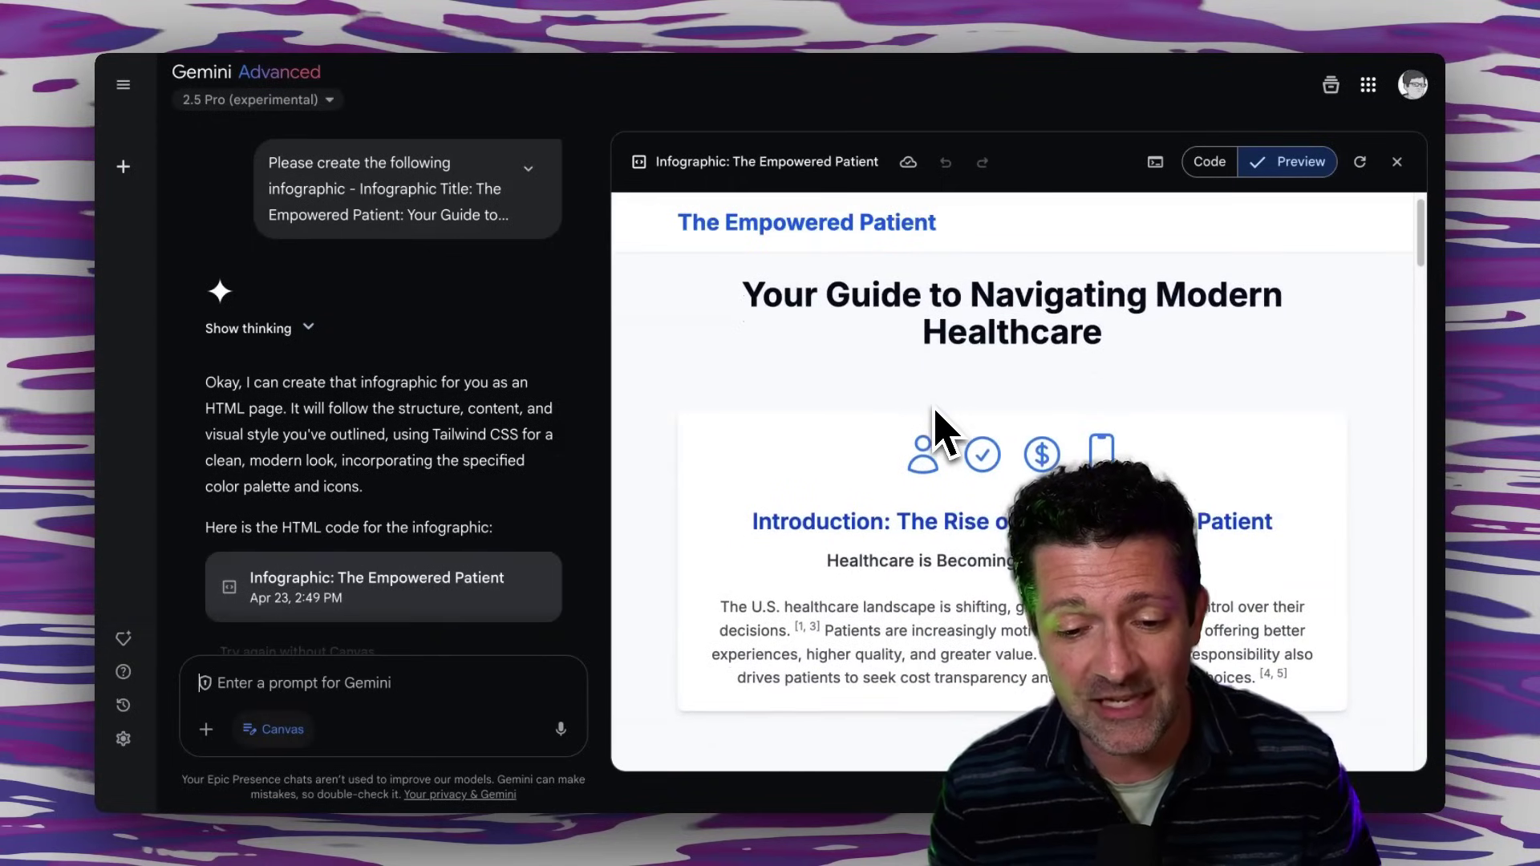
scroll(938, 425, down, 5)
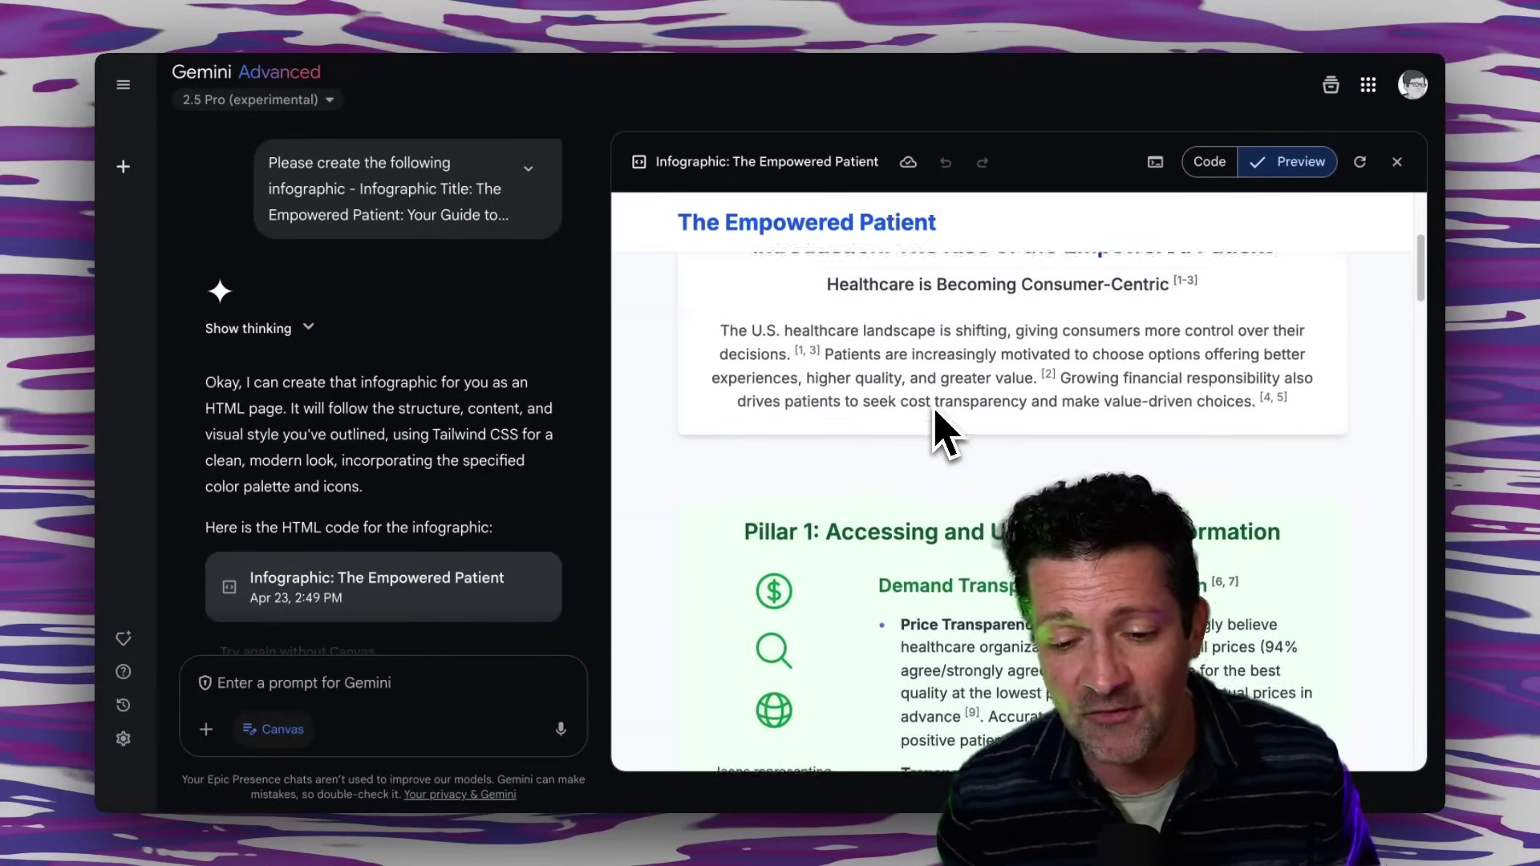
scroll(939, 425, down, 5)
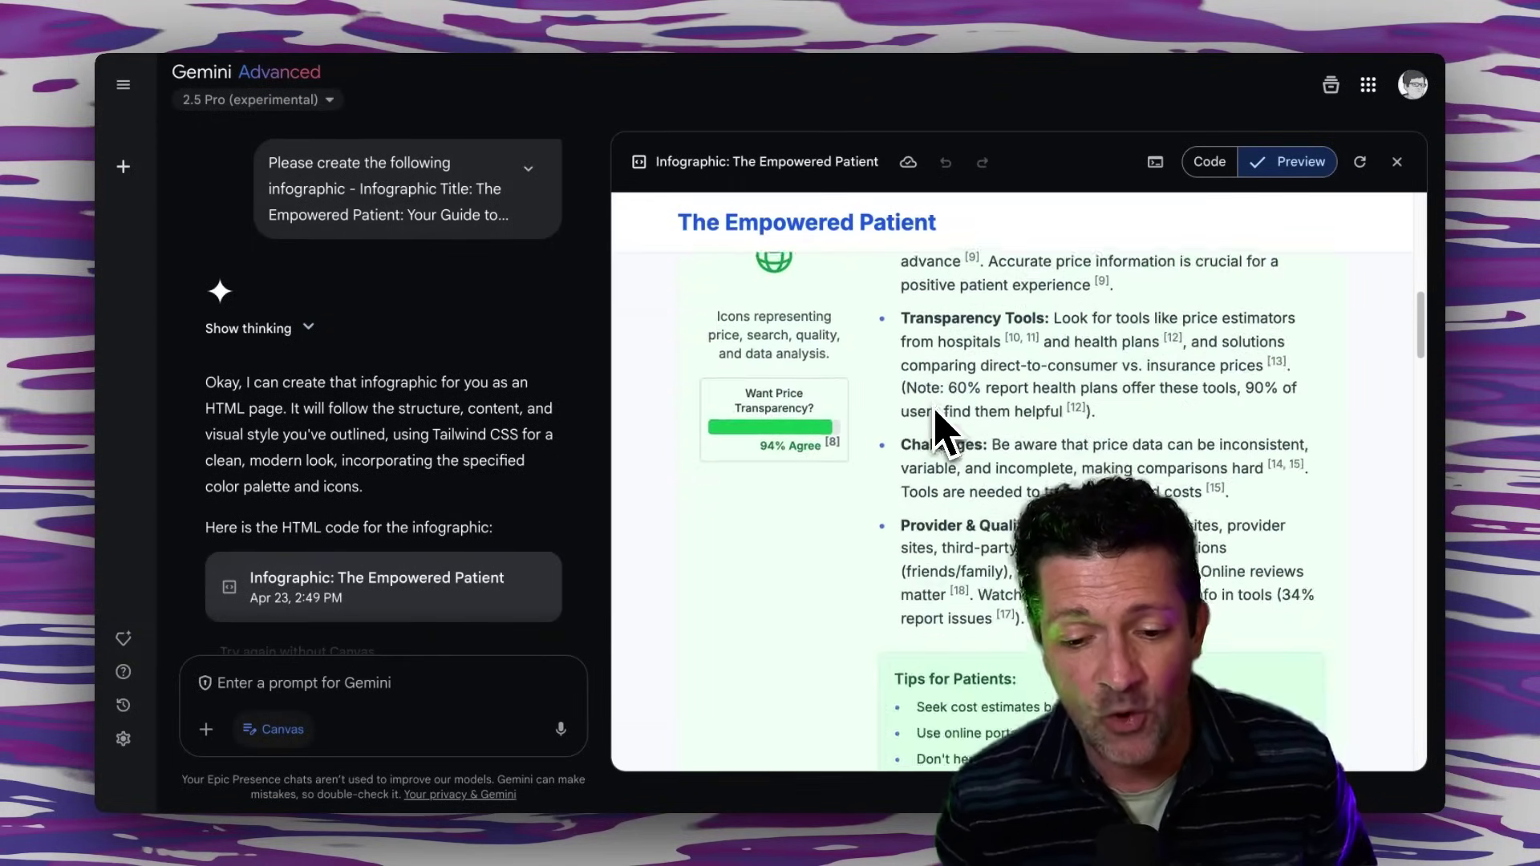
scroll(938, 425, down, 3)
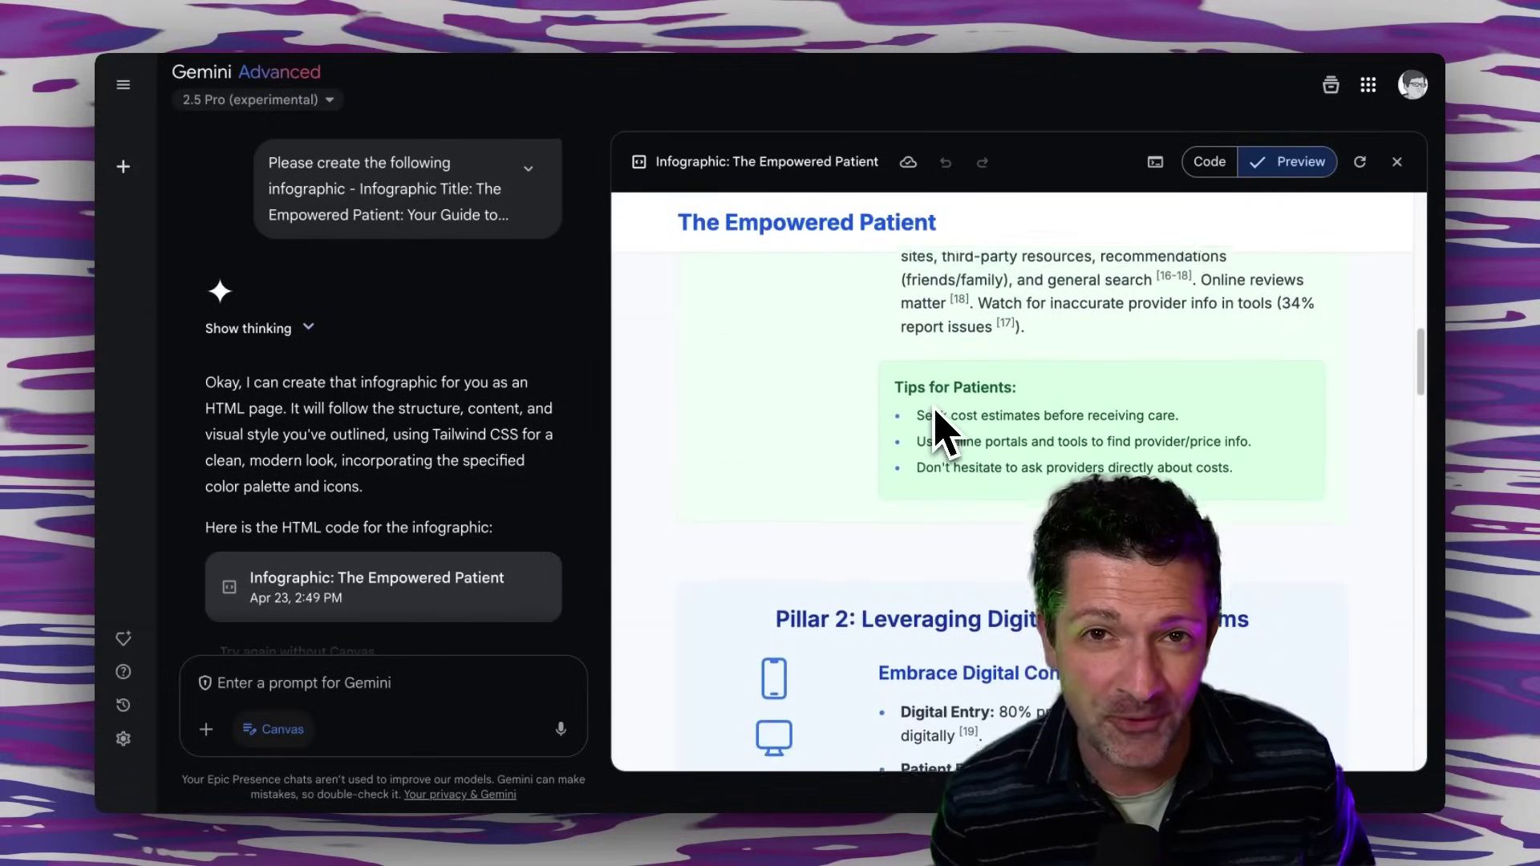
scroll(938, 426, down, 4)
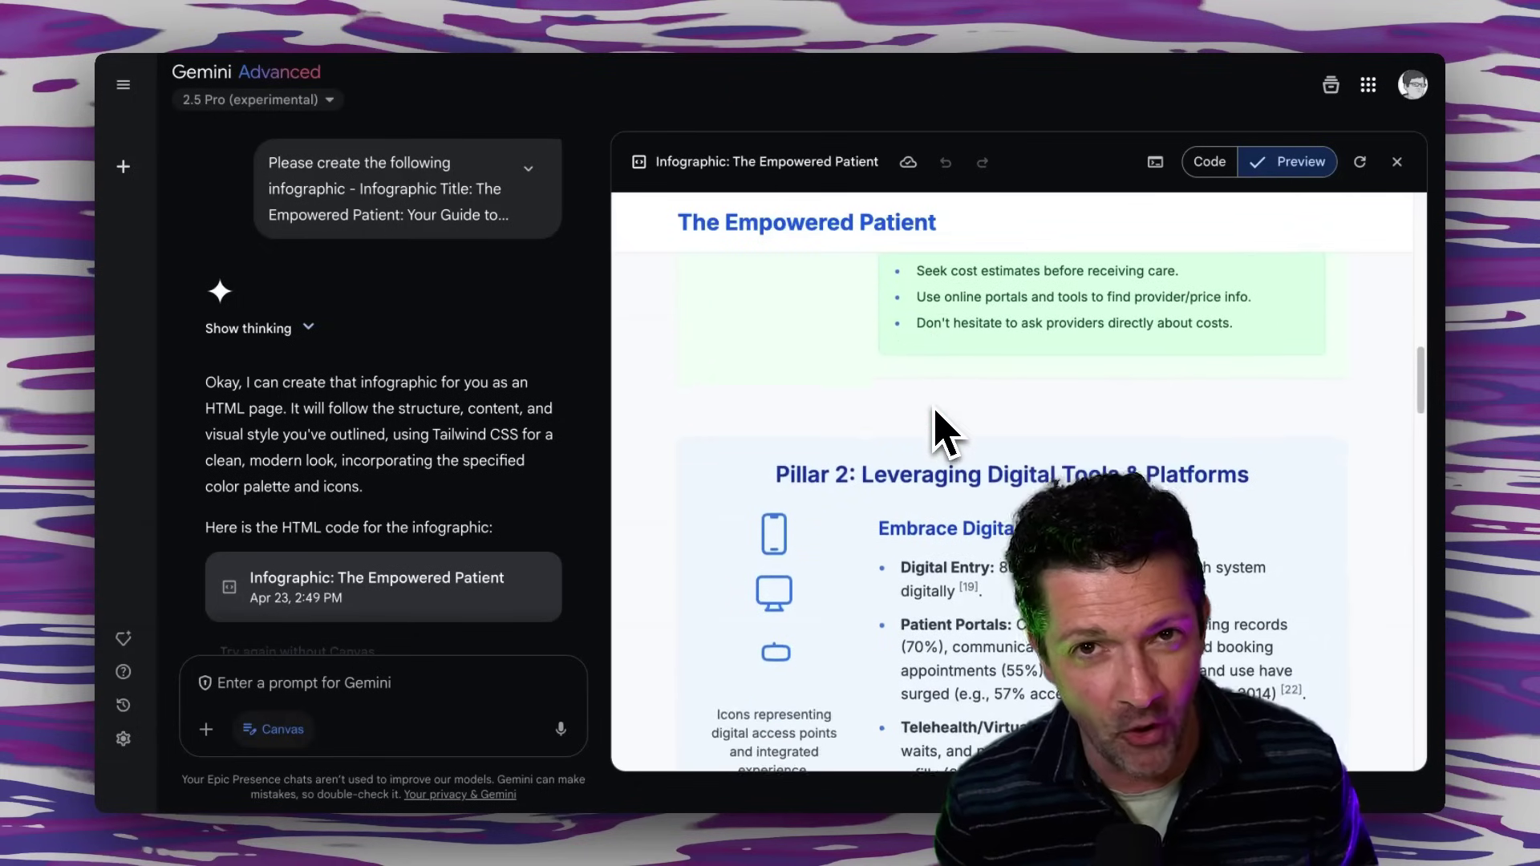
scroll(939, 426, down, 1)
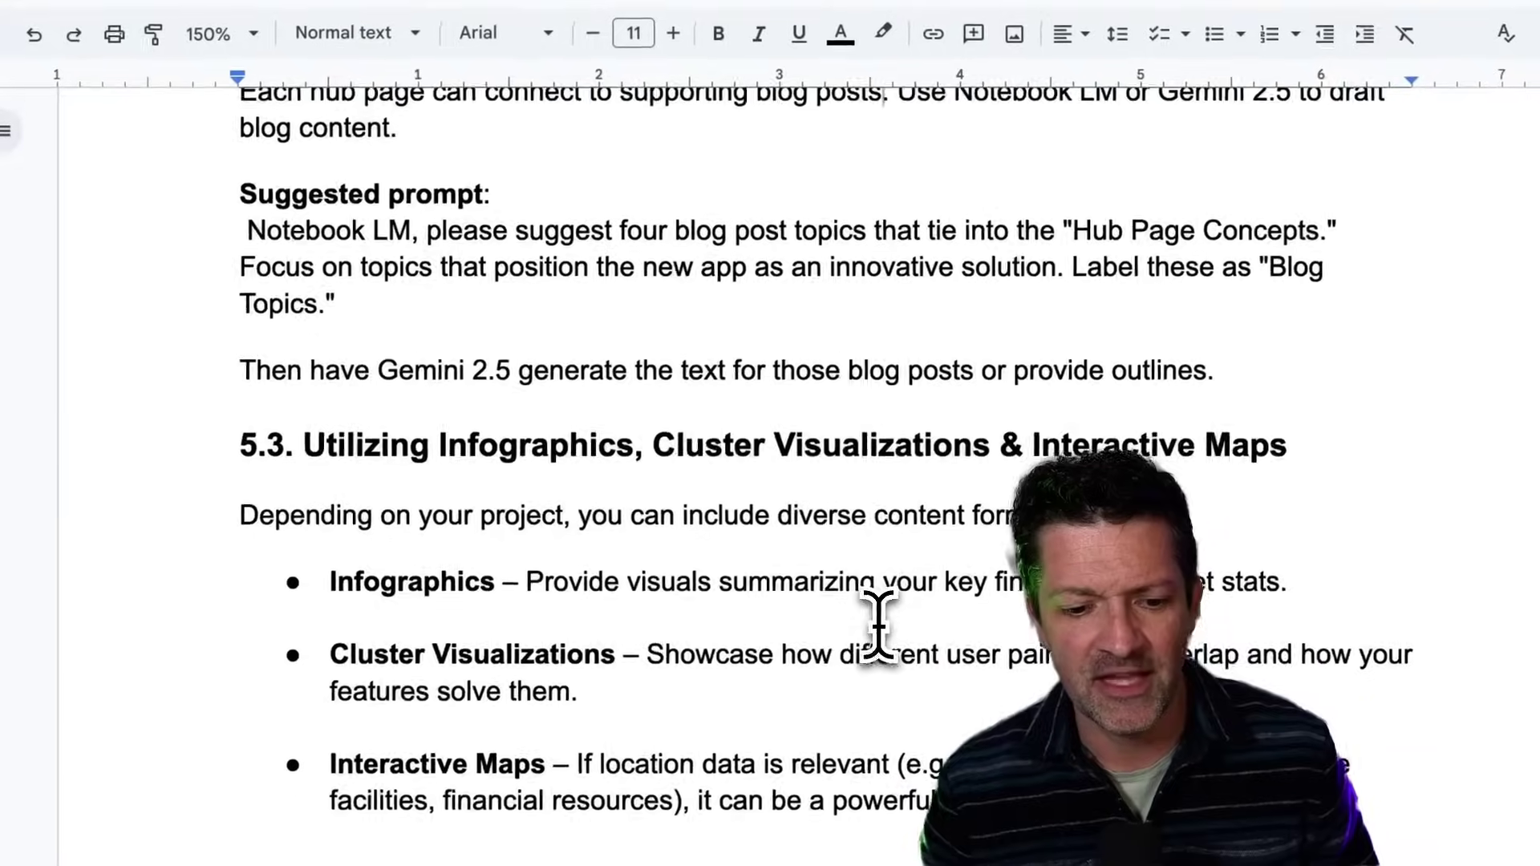
Step: Read section 5.3 of the Google Docs guide, highlighting the Infographics and Cluster Visualizations content formats
scroll(877, 626, down, 2)
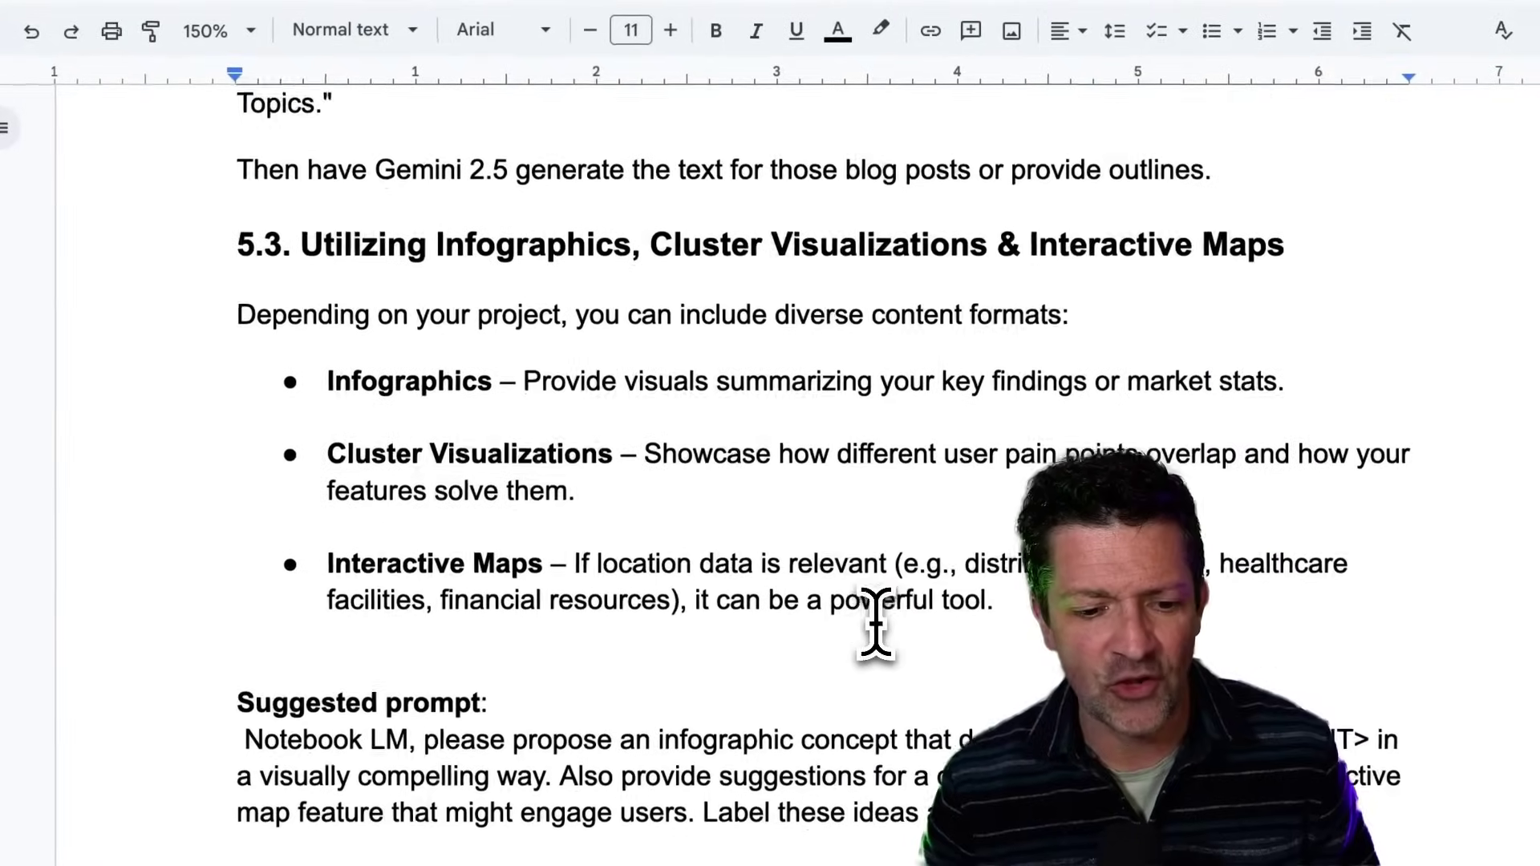
double_click(347, 316)
click(523, 321)
drag(325, 386, 611, 397)
click(615, 392)
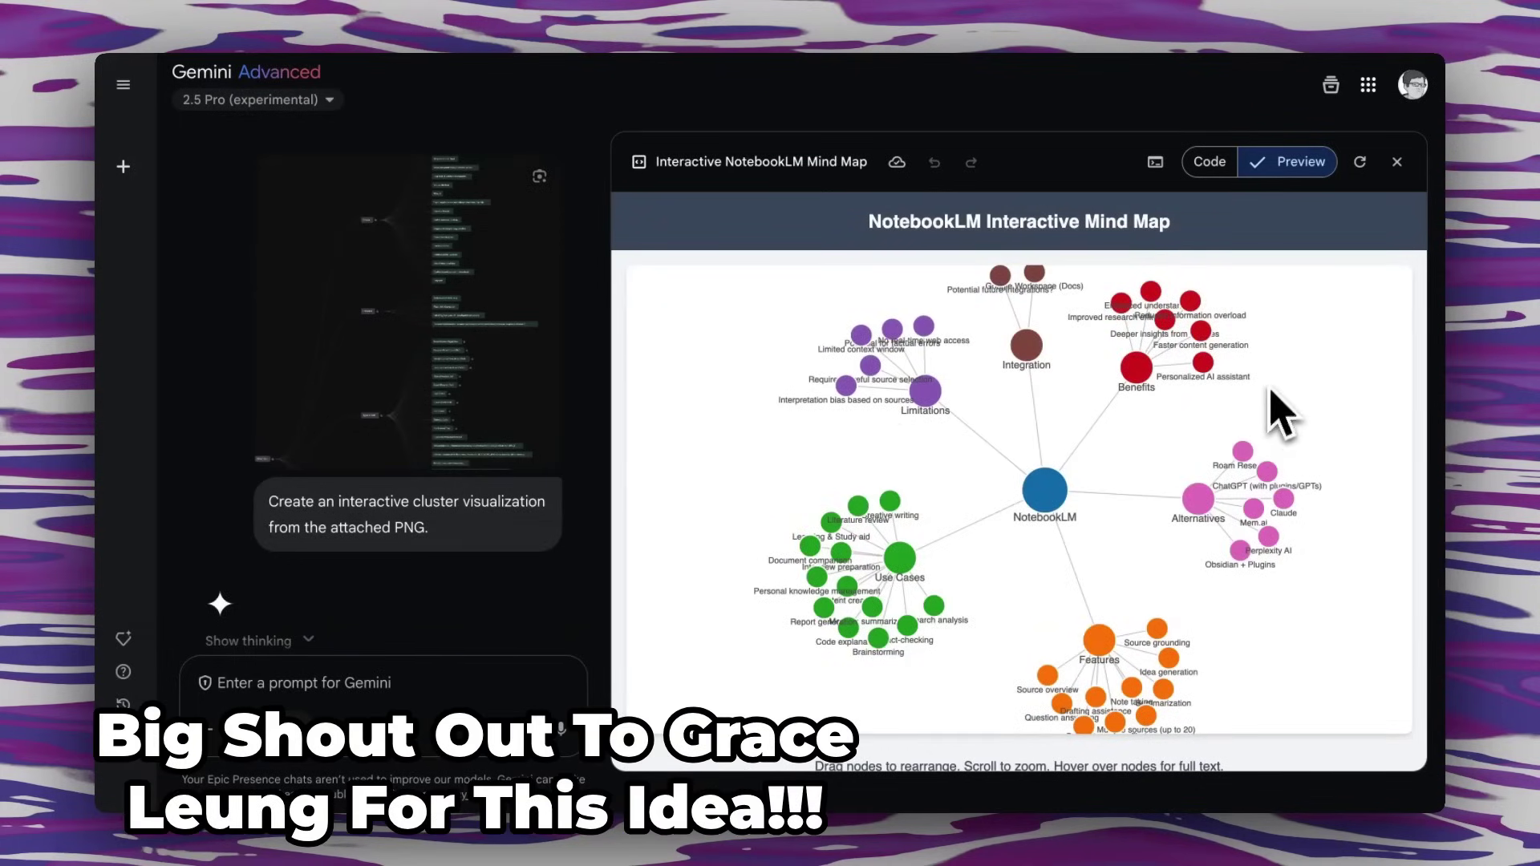
Step: Switch the Interactive NotebookLM Mind Map in Gemini from its preview to its source code
click(1207, 161)
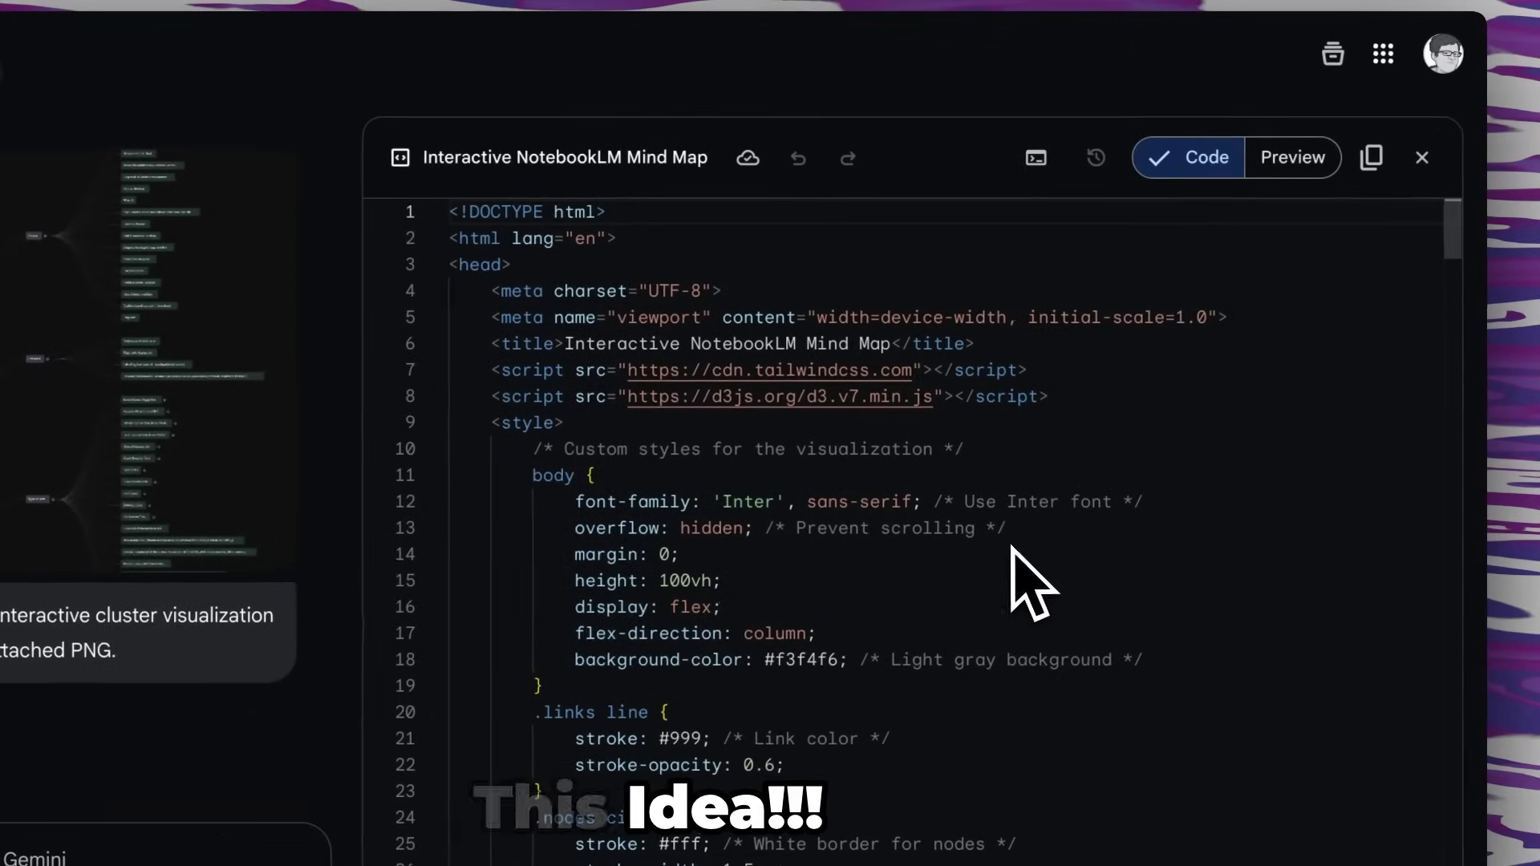